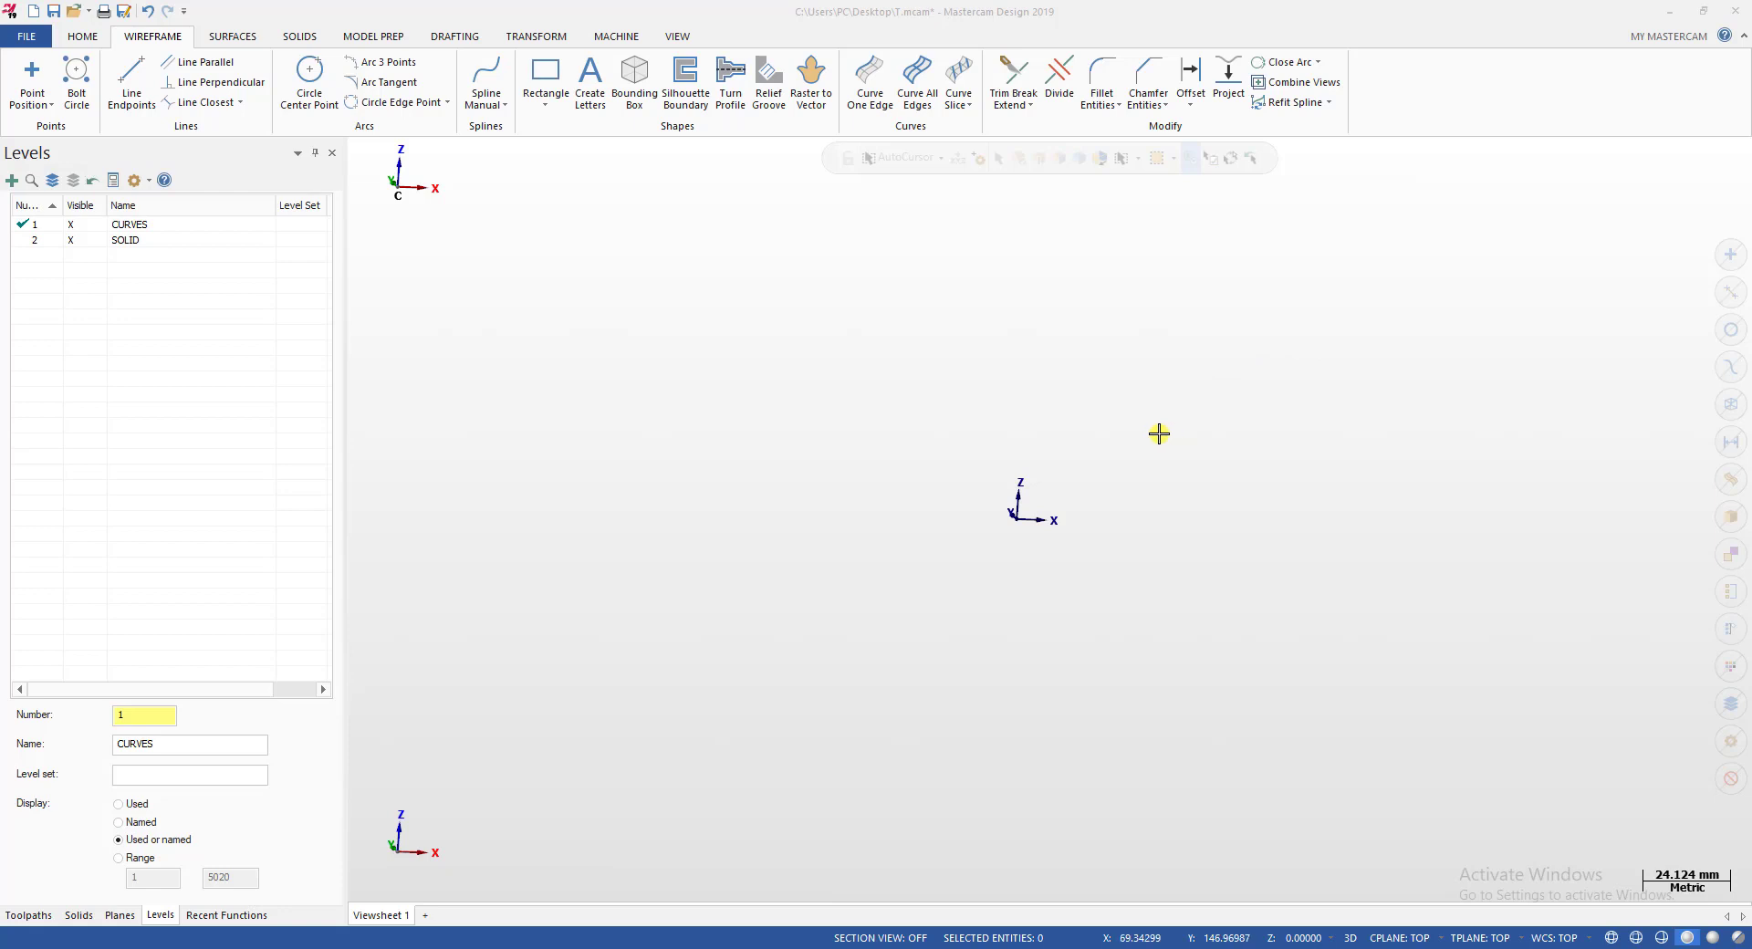
Create a counterclockwise helix at the origin in the Top plane with radius 20, height 30, 10 revolutions and pitch 3.
key(alt+1)
key(alt)
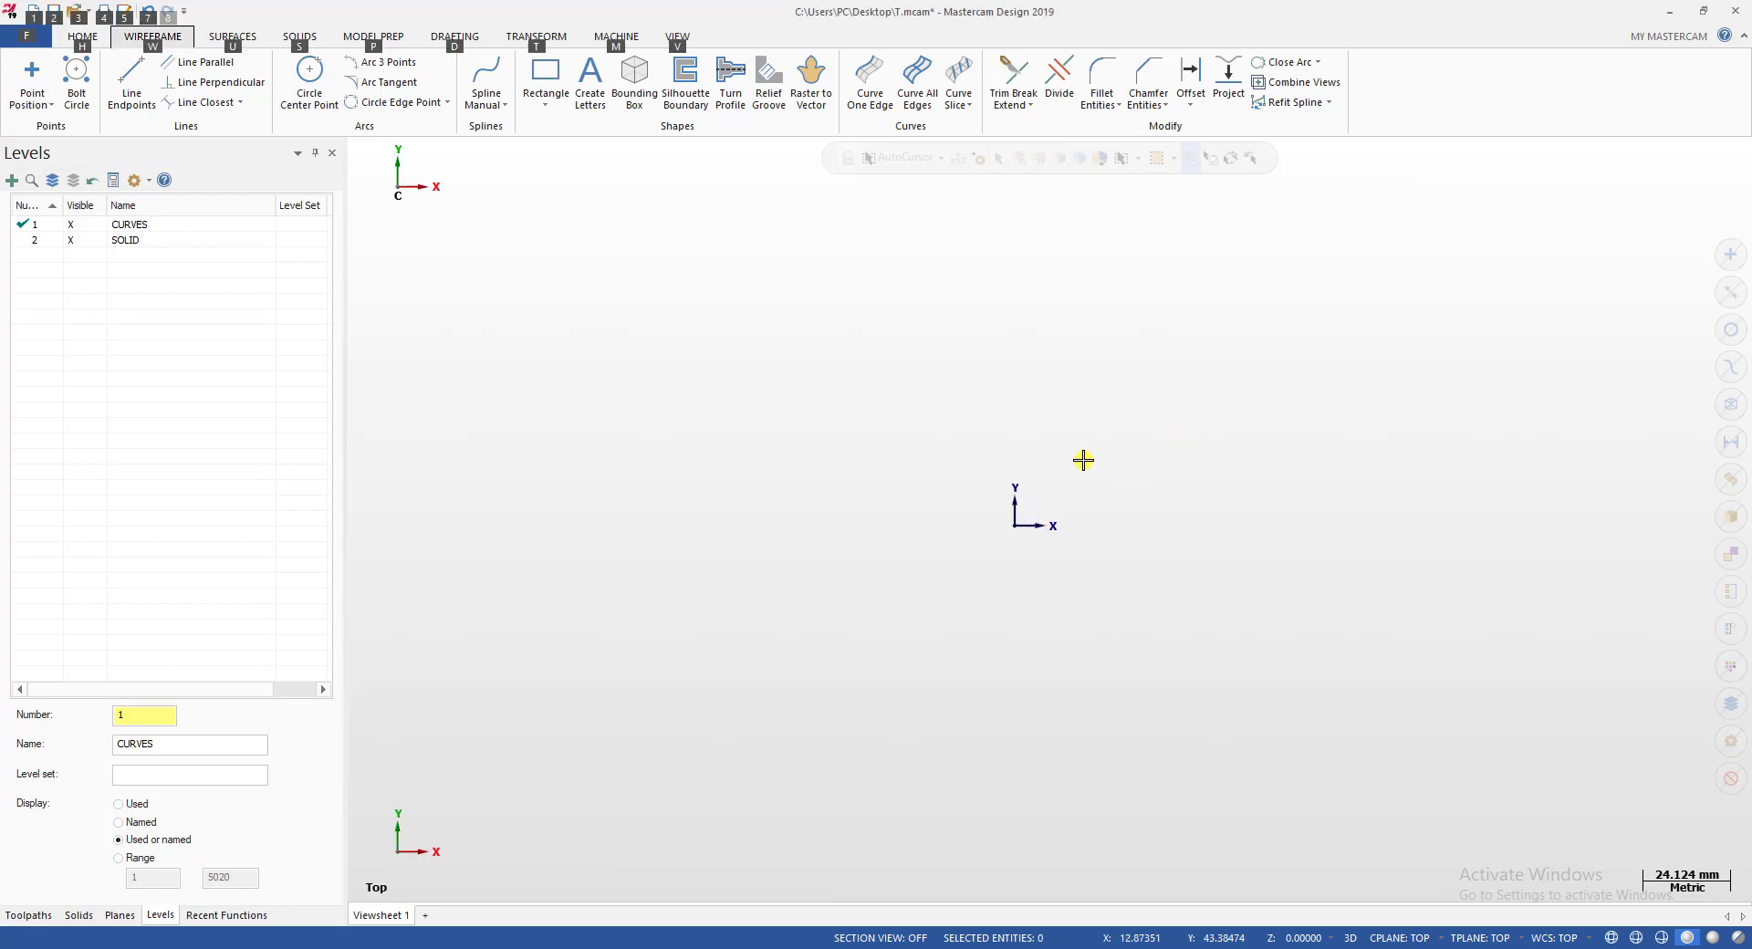
click(72, 39)
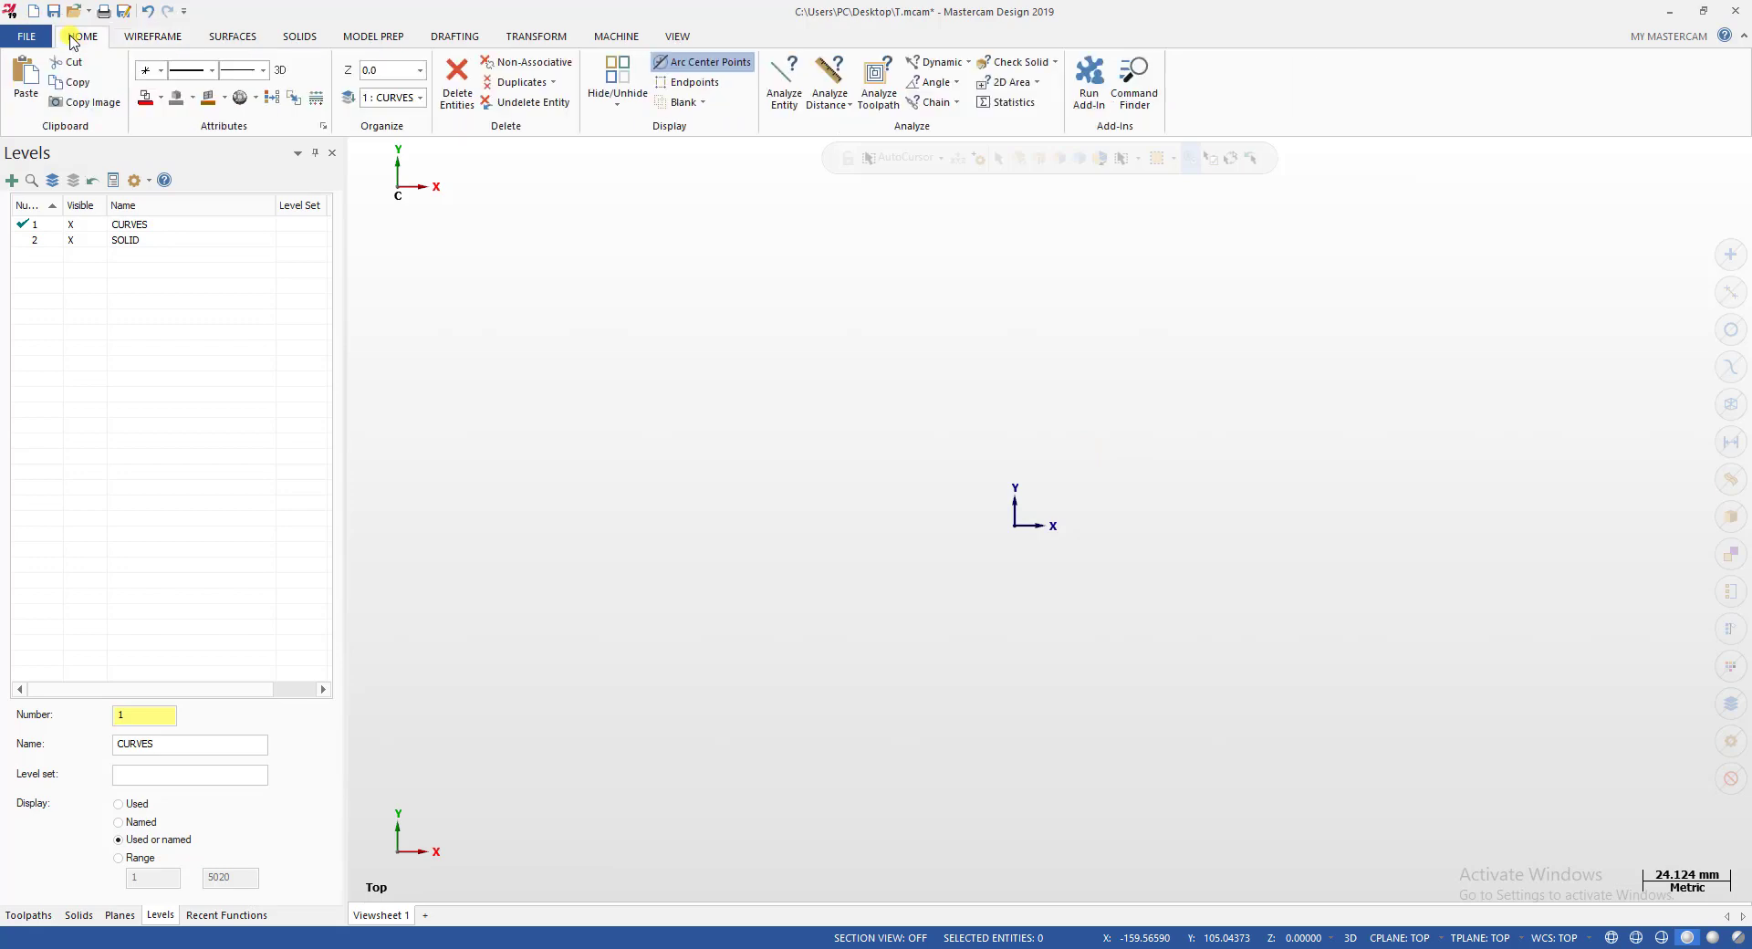
click(146, 38)
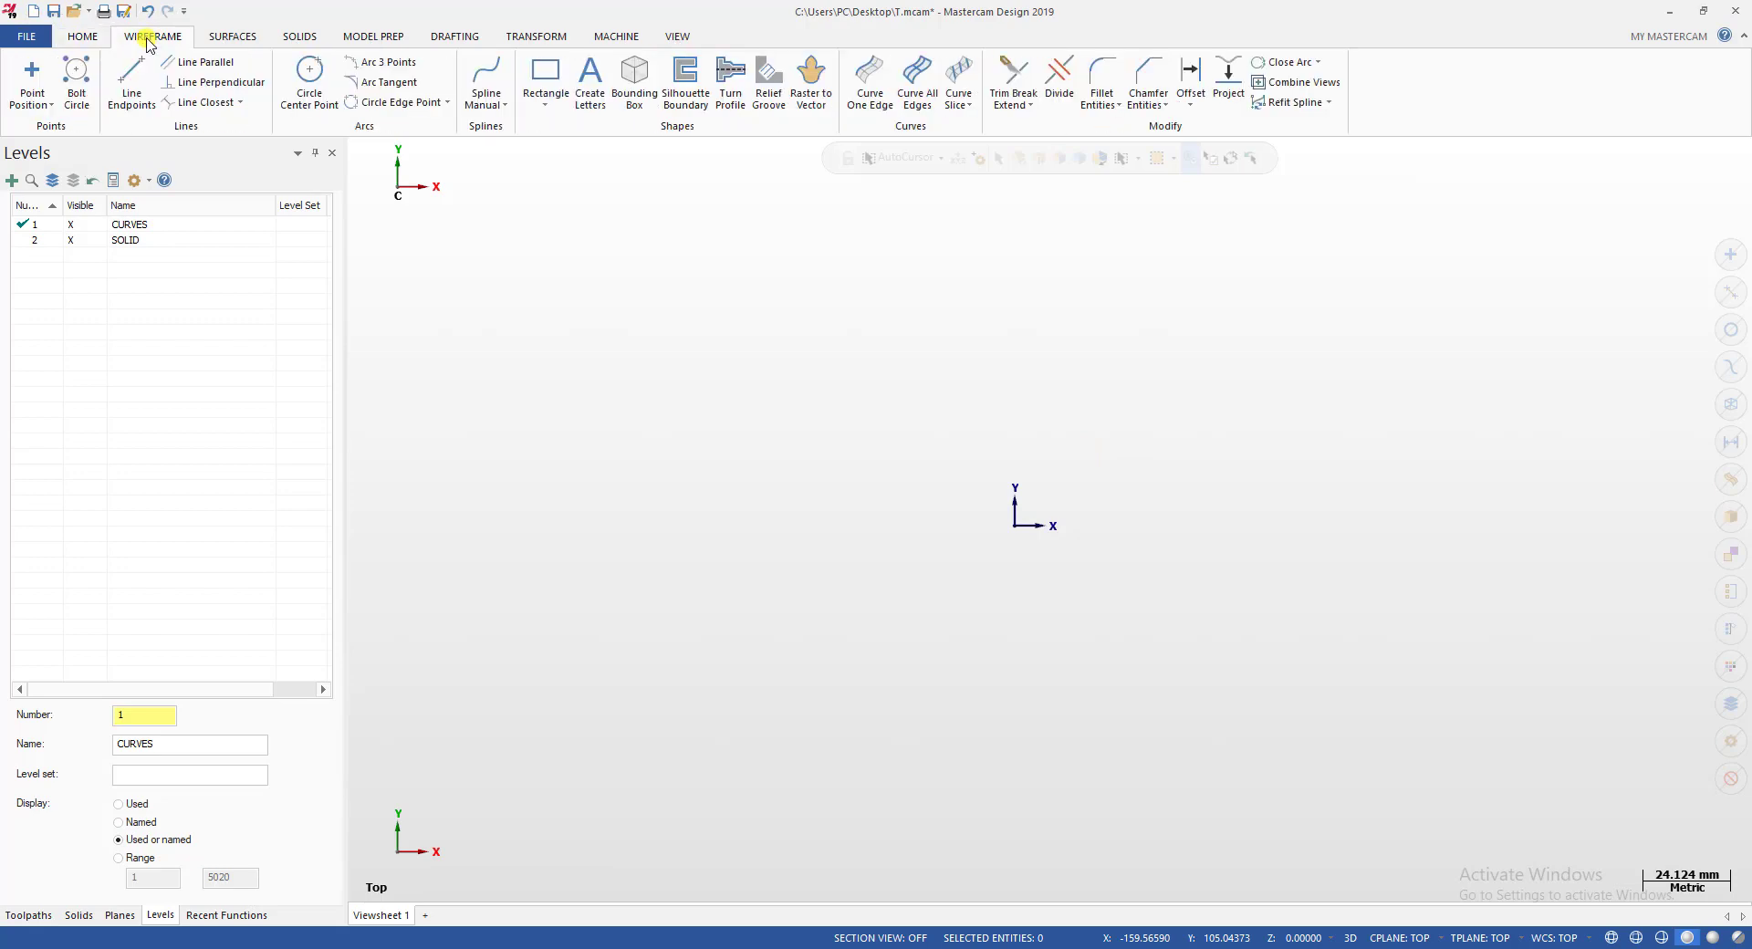
click(550, 106)
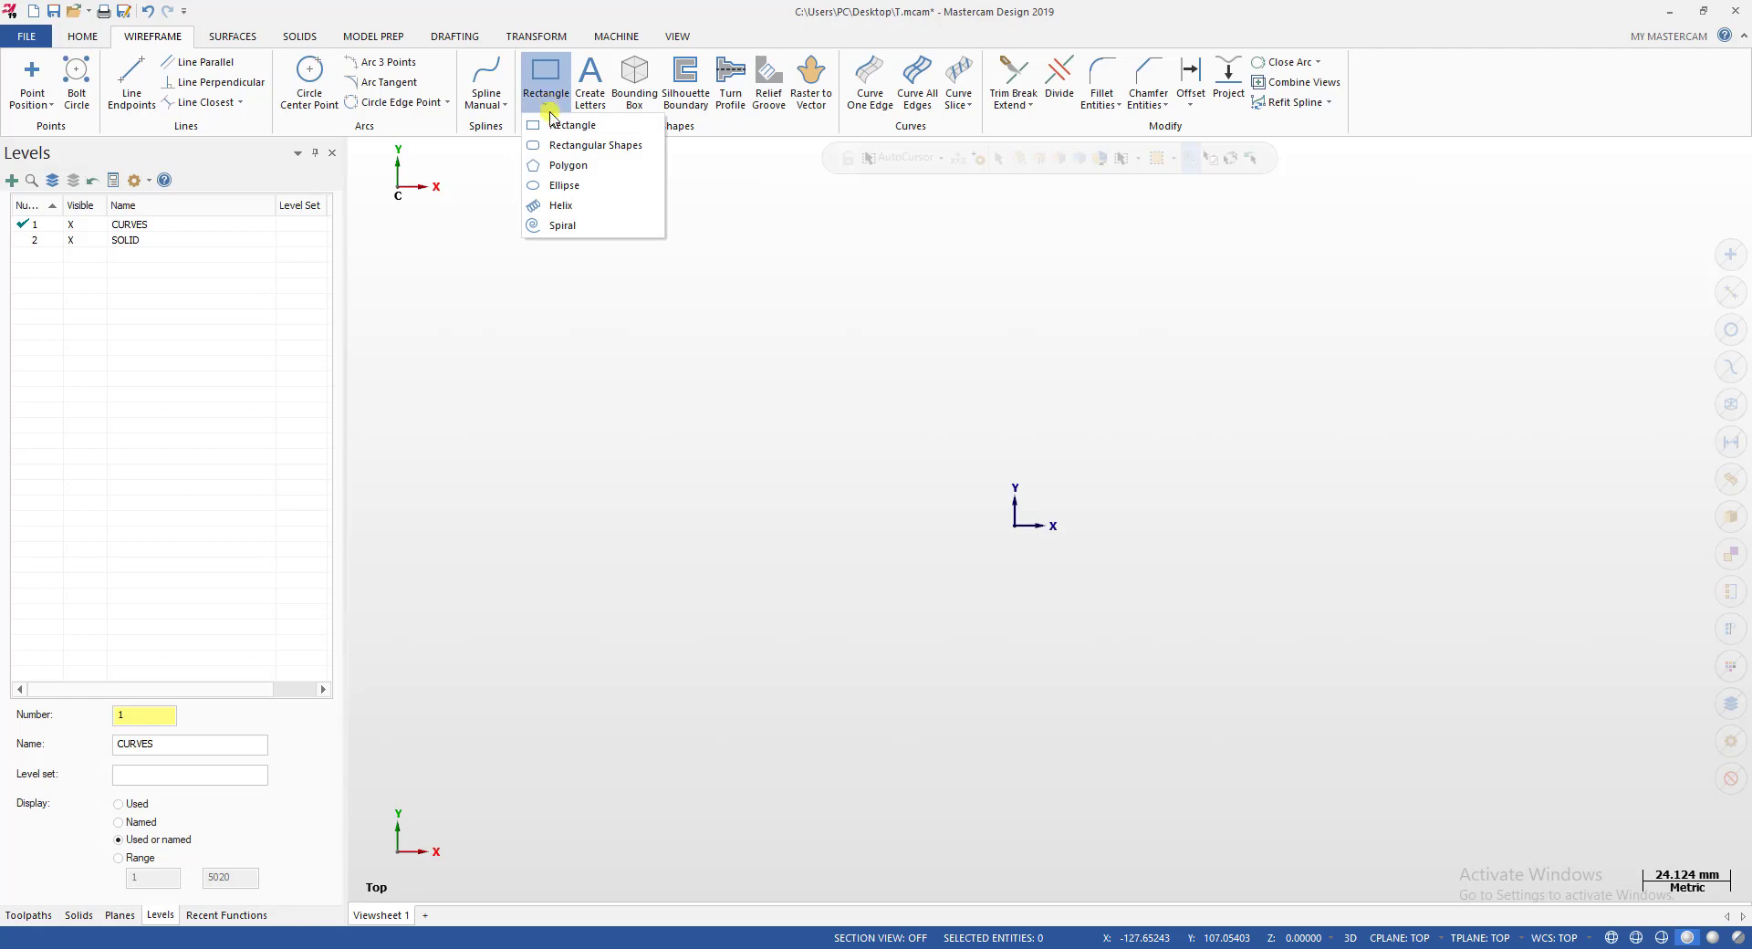
click(577, 206)
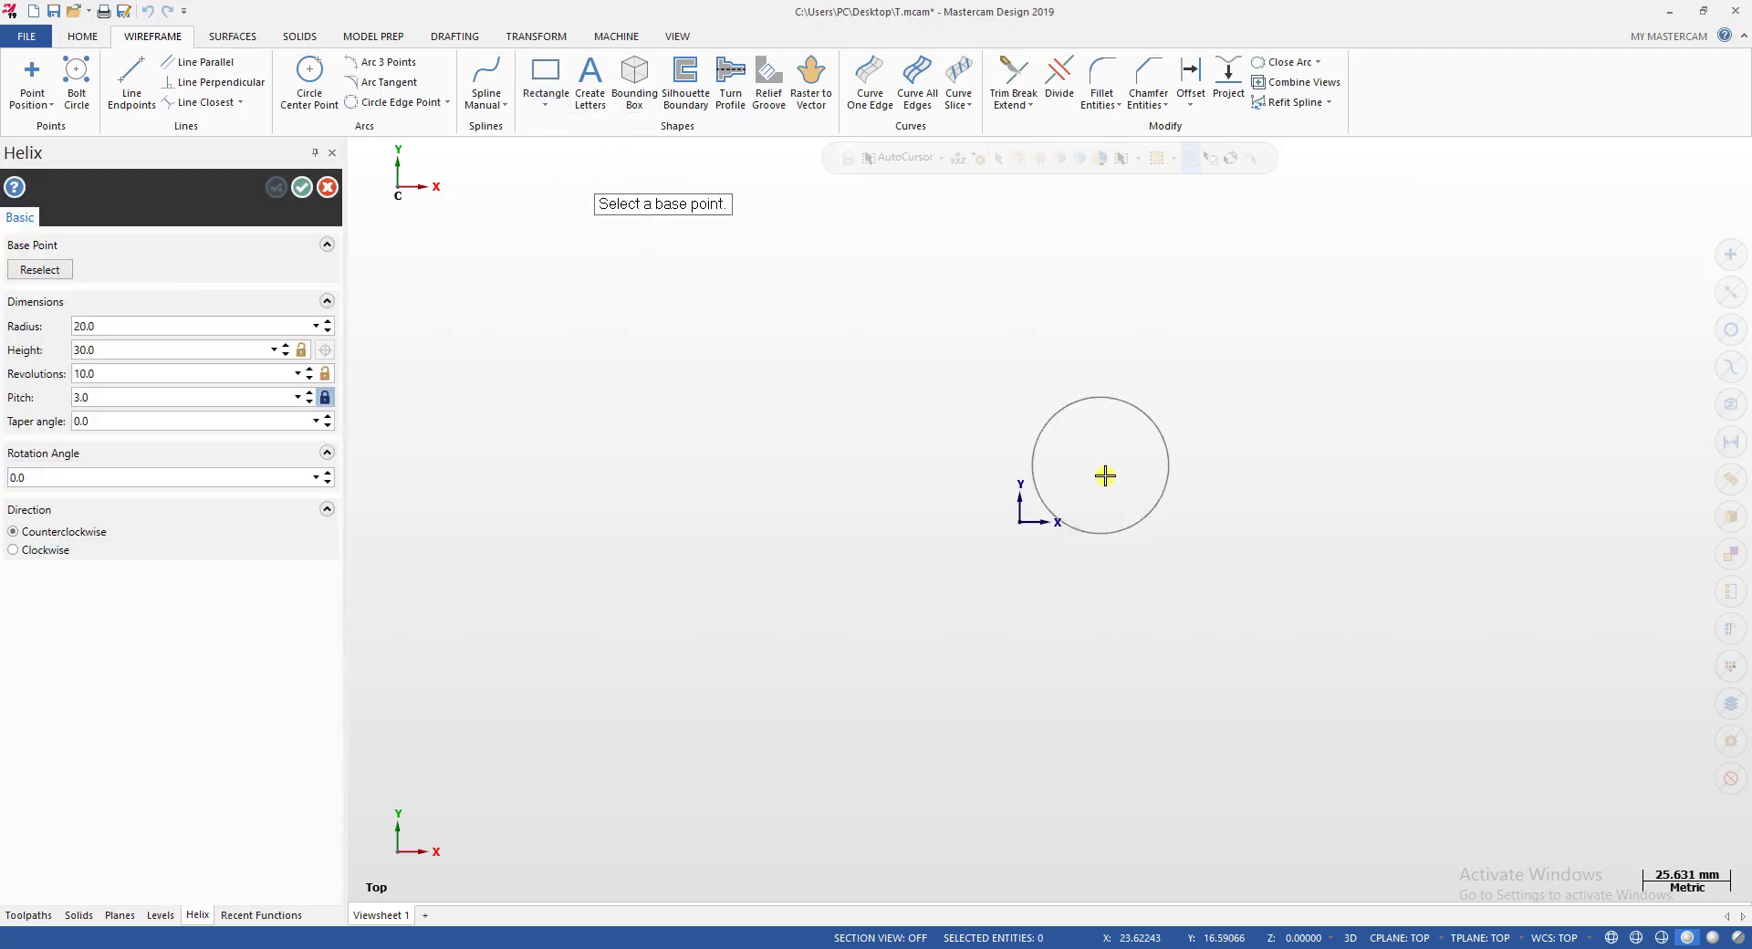
middle_drag(1107, 474, 1186, 490)
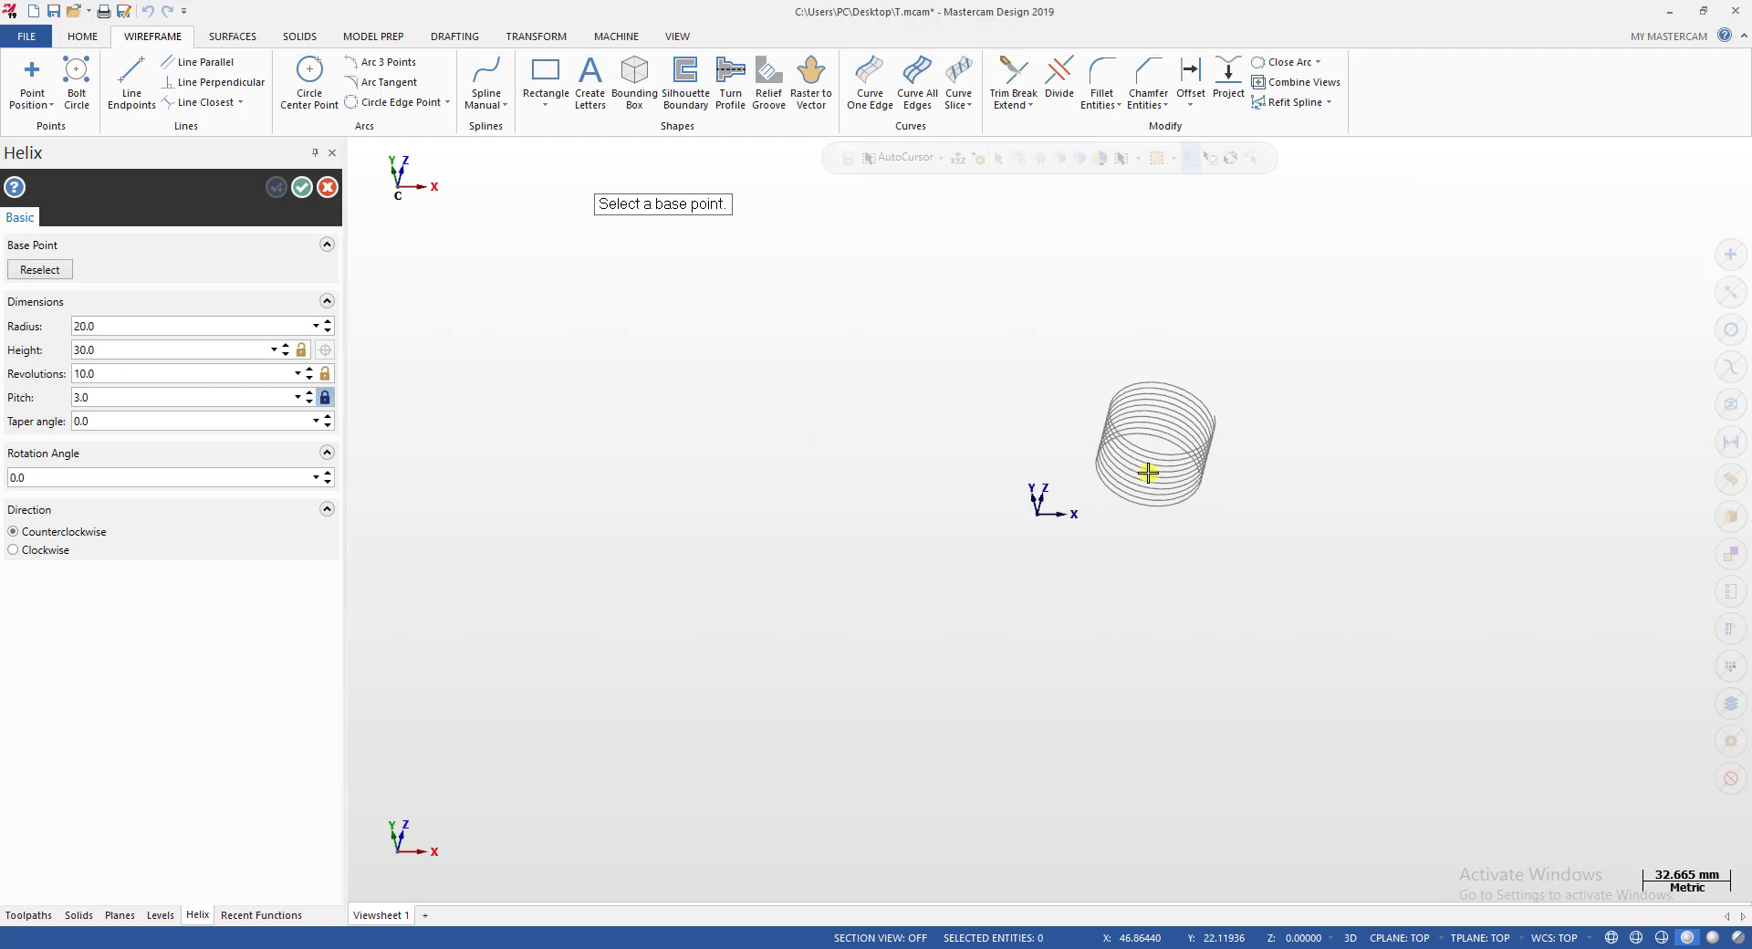
click(1037, 508)
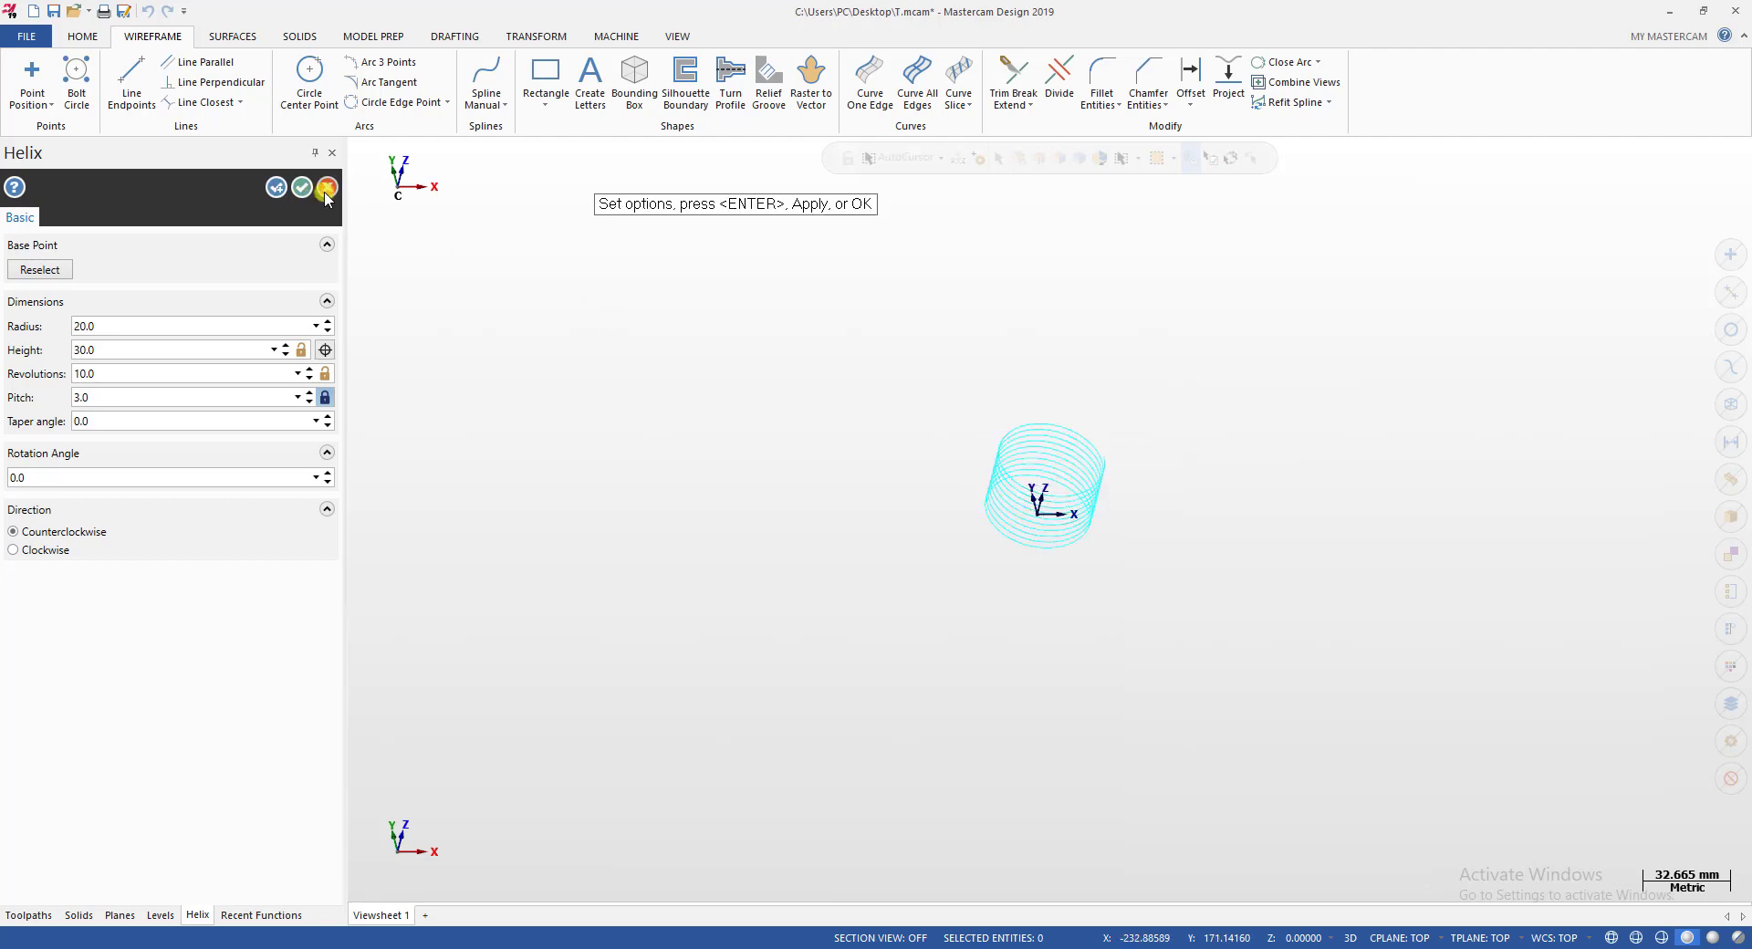
click(277, 187)
key(Escape)
key(alt+2)
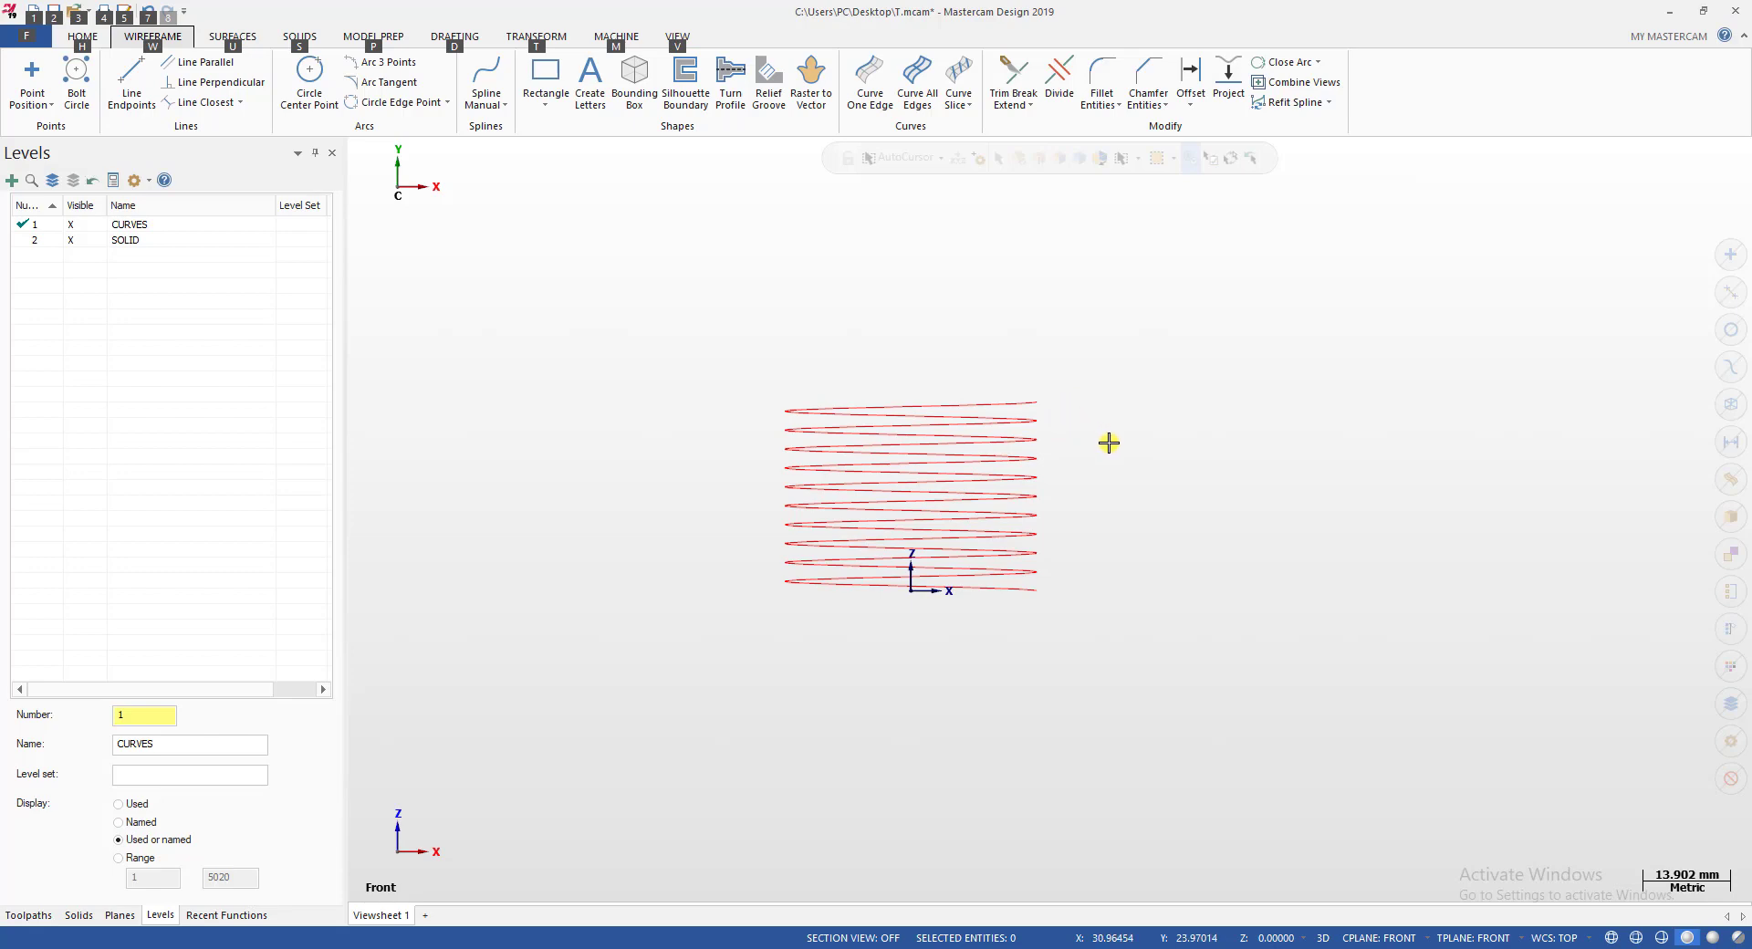
key(alt+1)
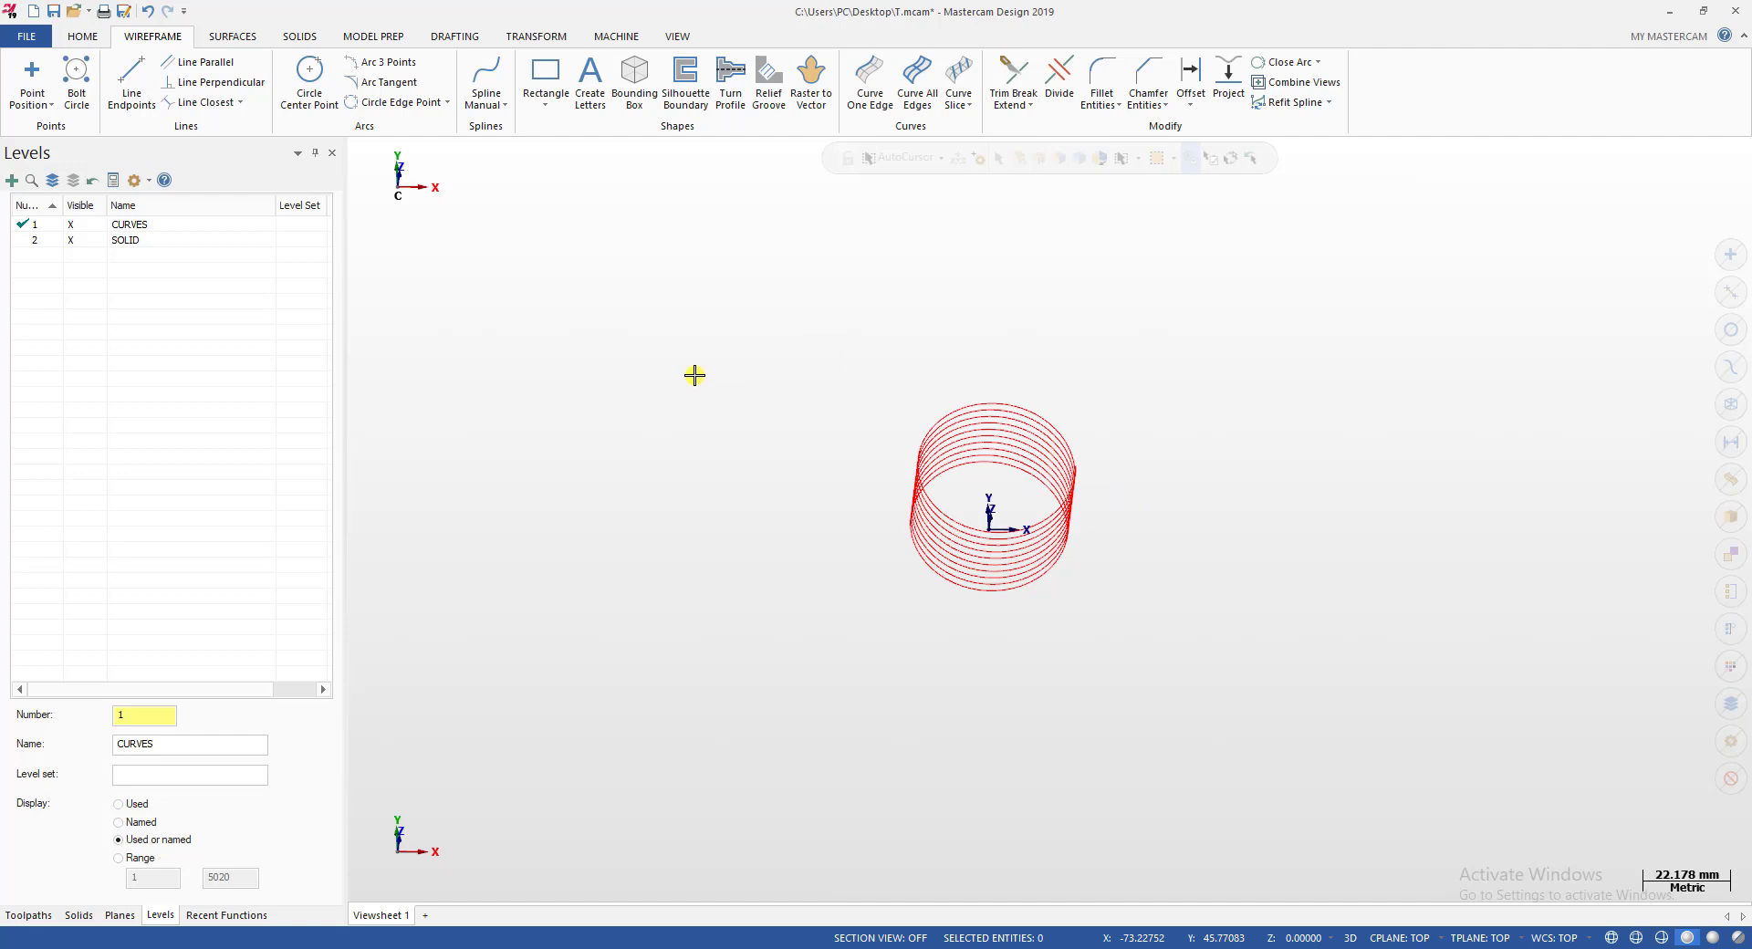
click(83, 36)
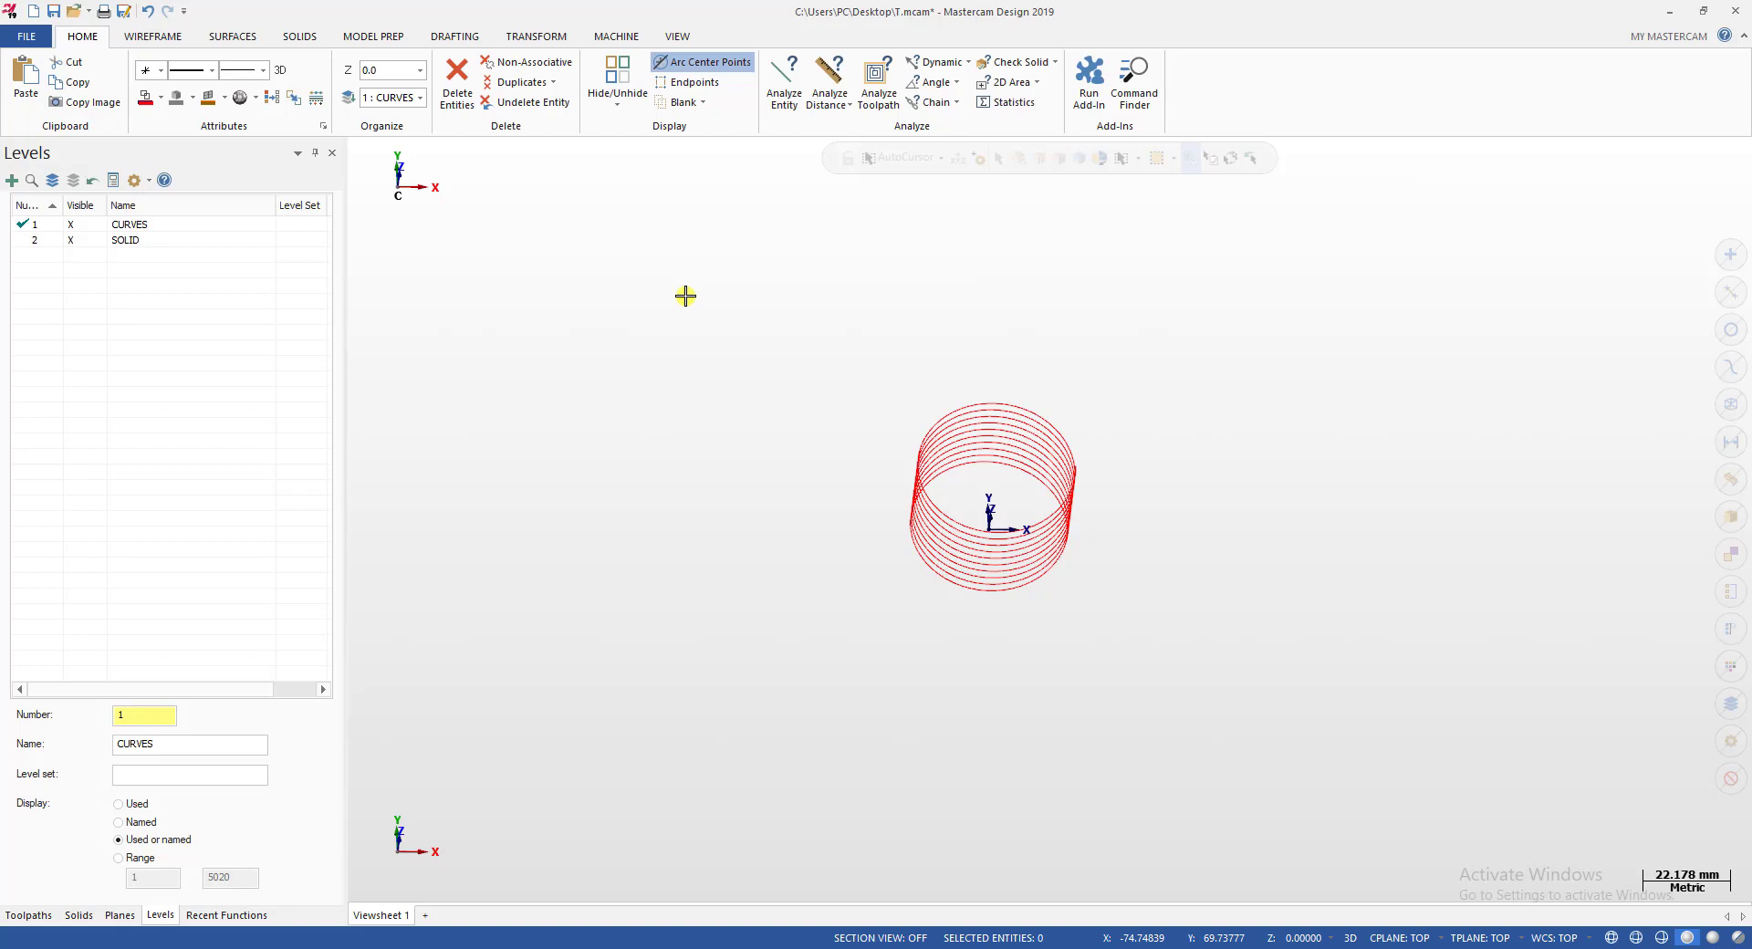
click(1086, 96)
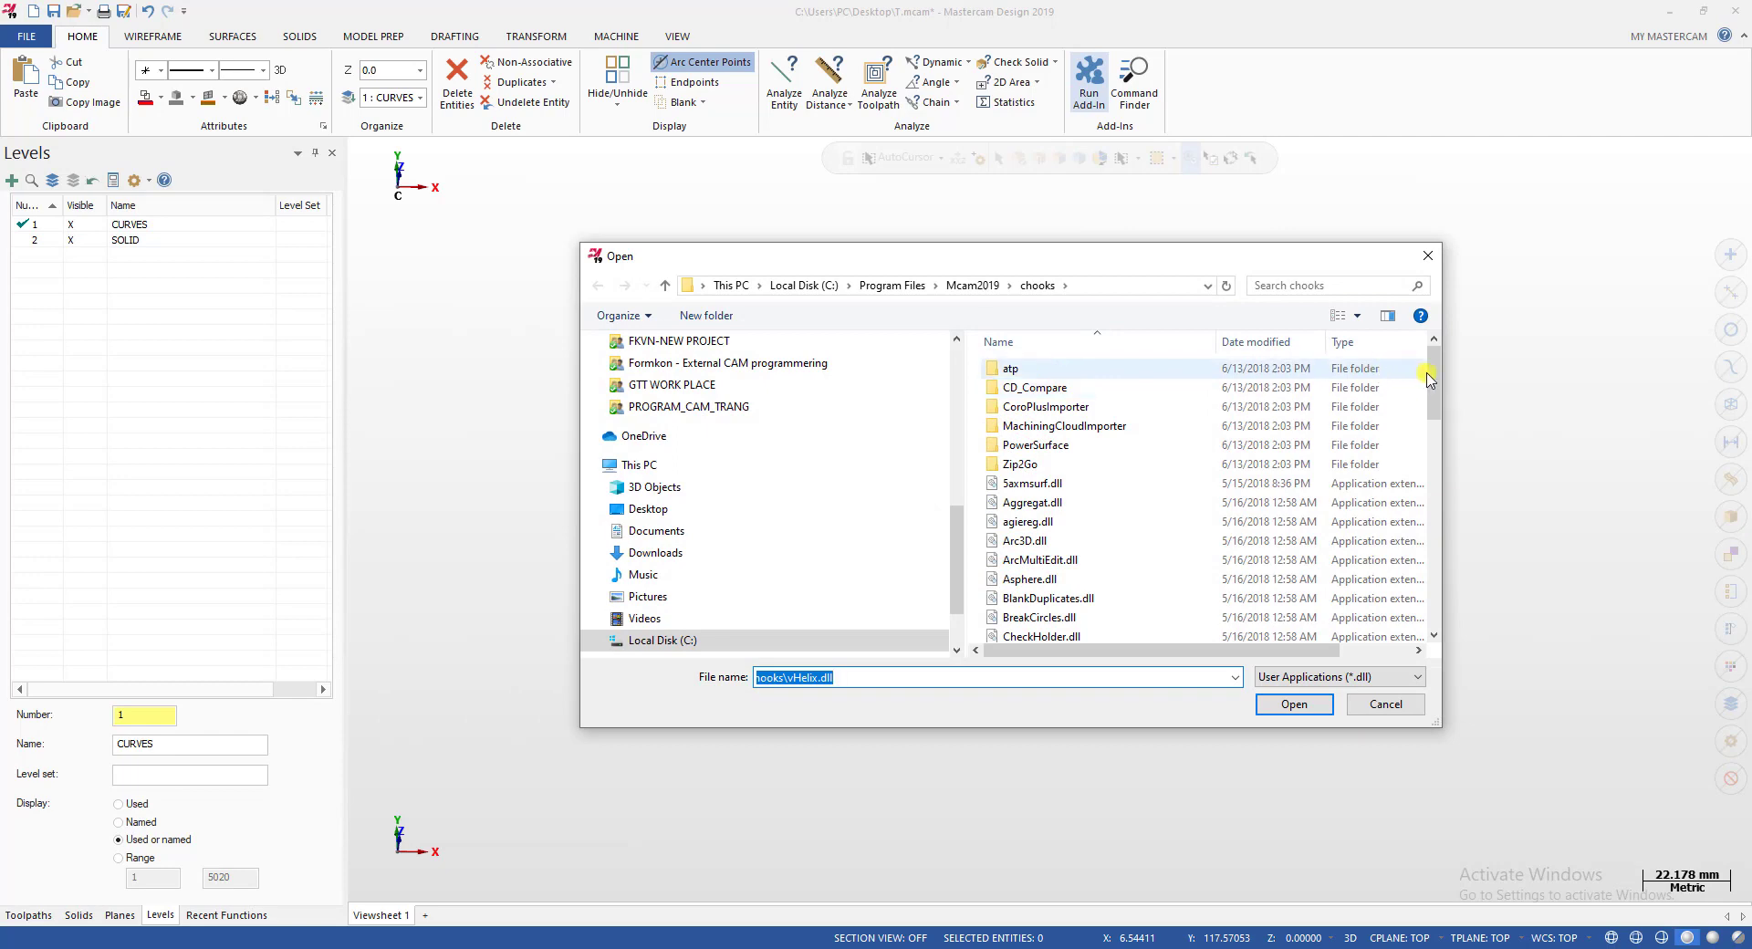
drag(1436, 373, 1443, 605)
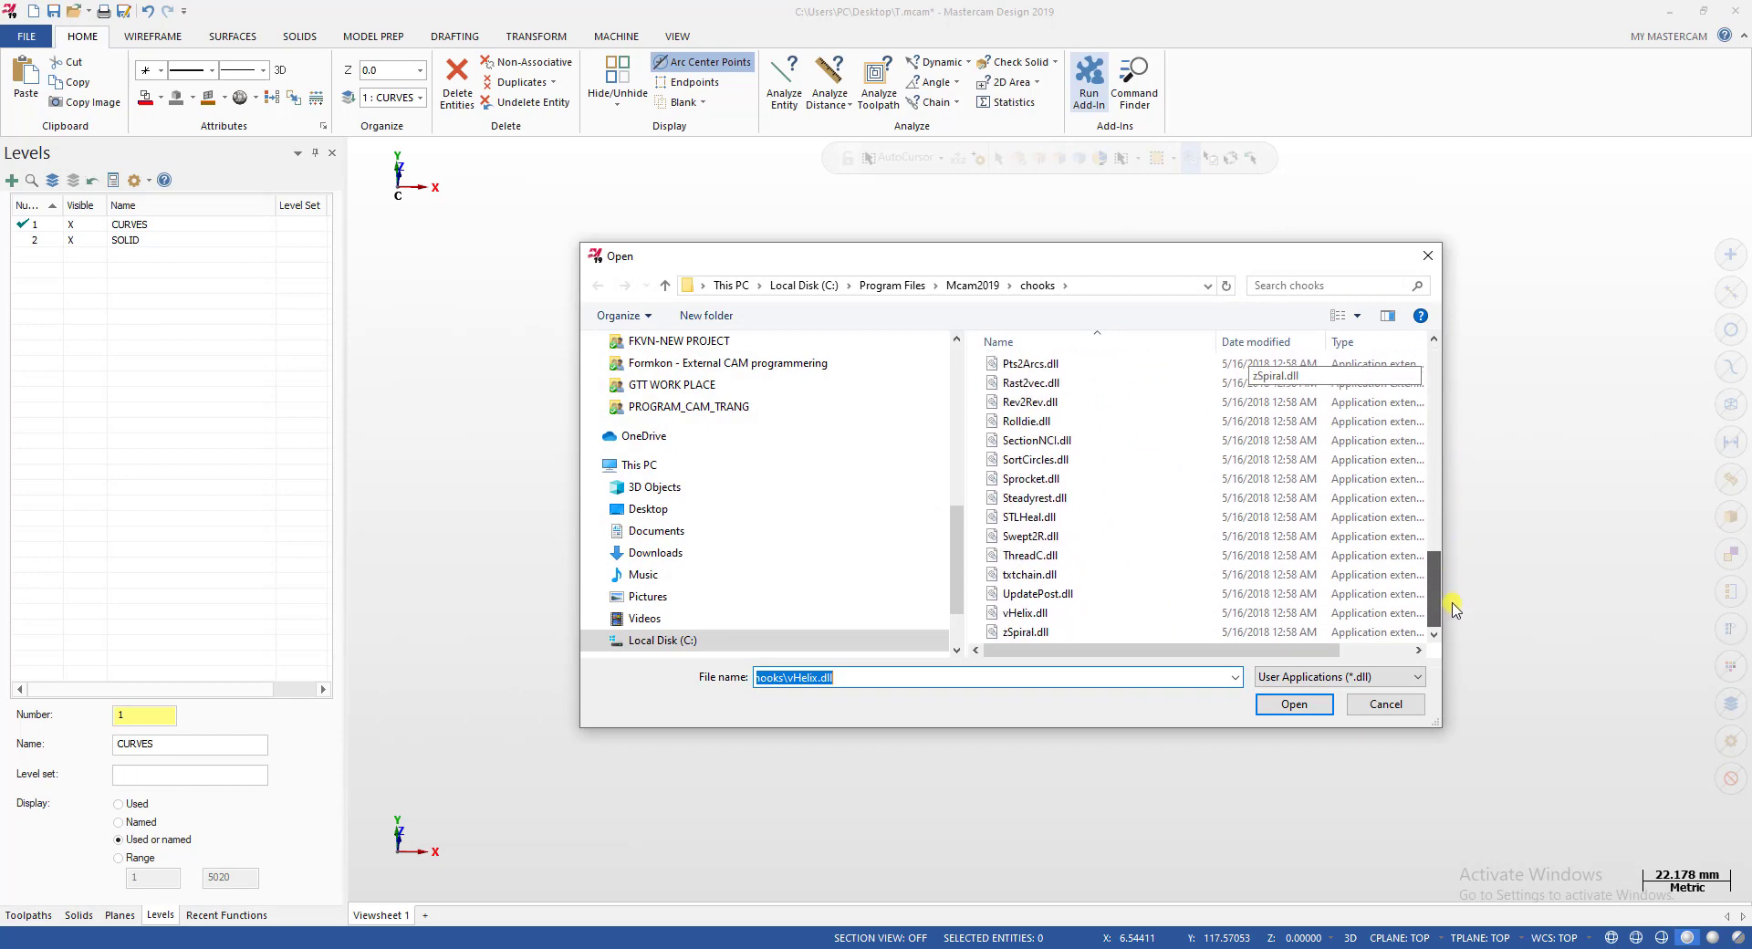
click(1030, 618)
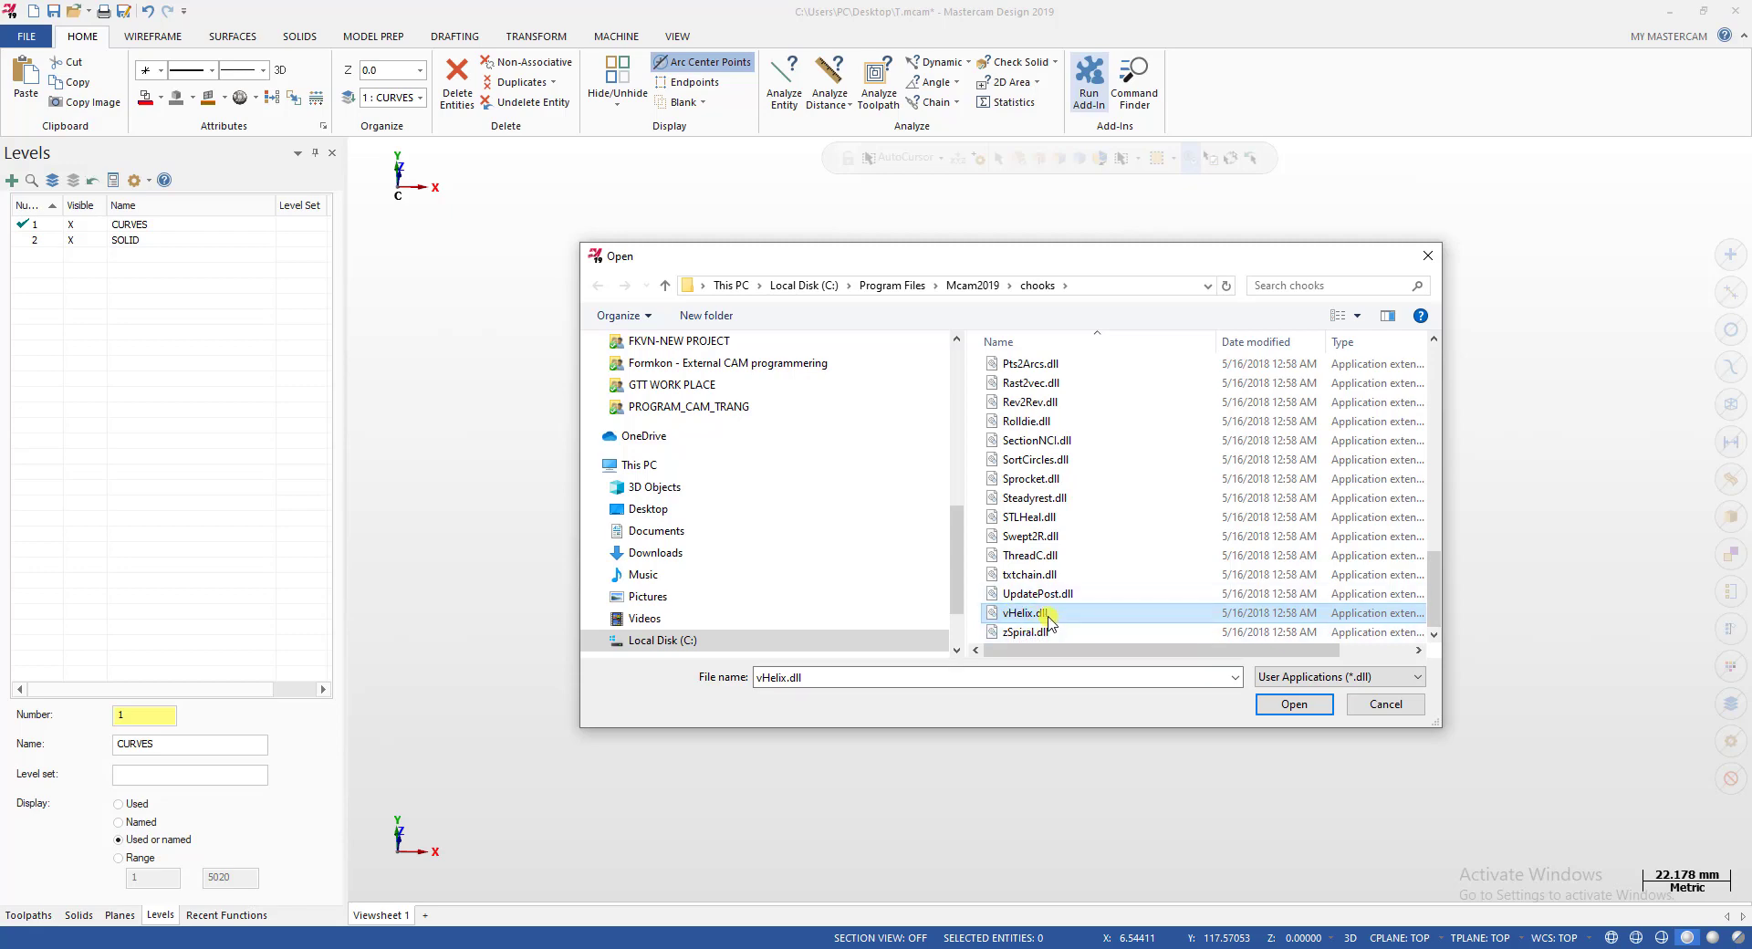
double_click(1045, 613)
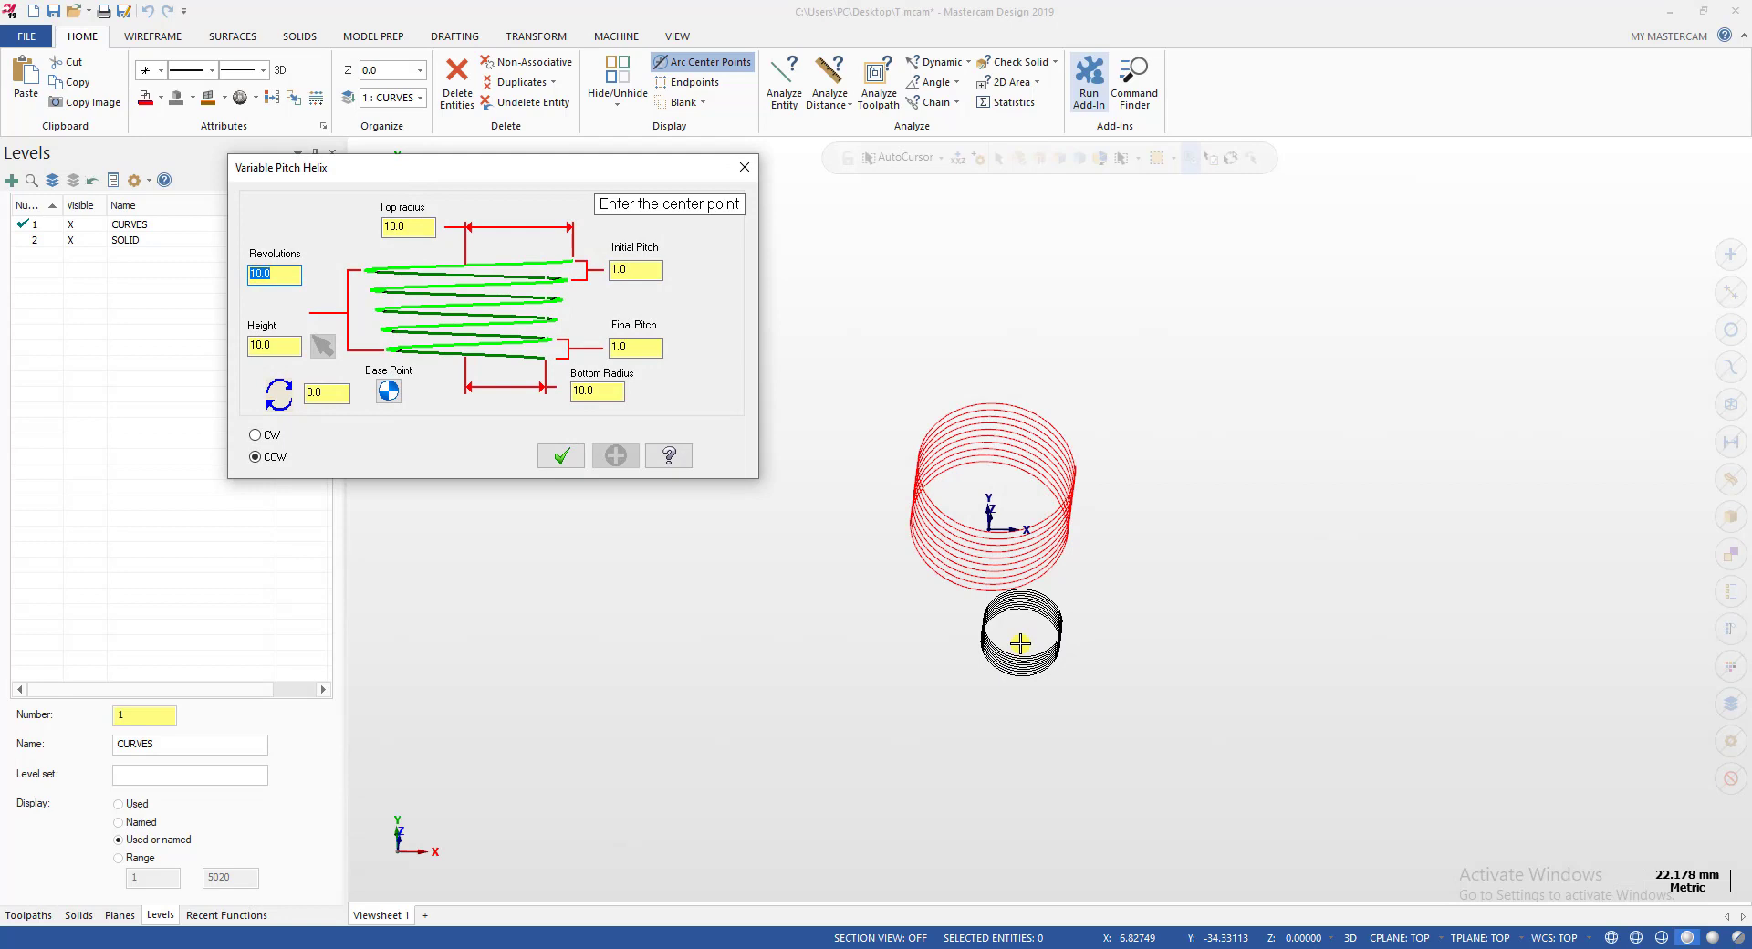
click(1021, 643)
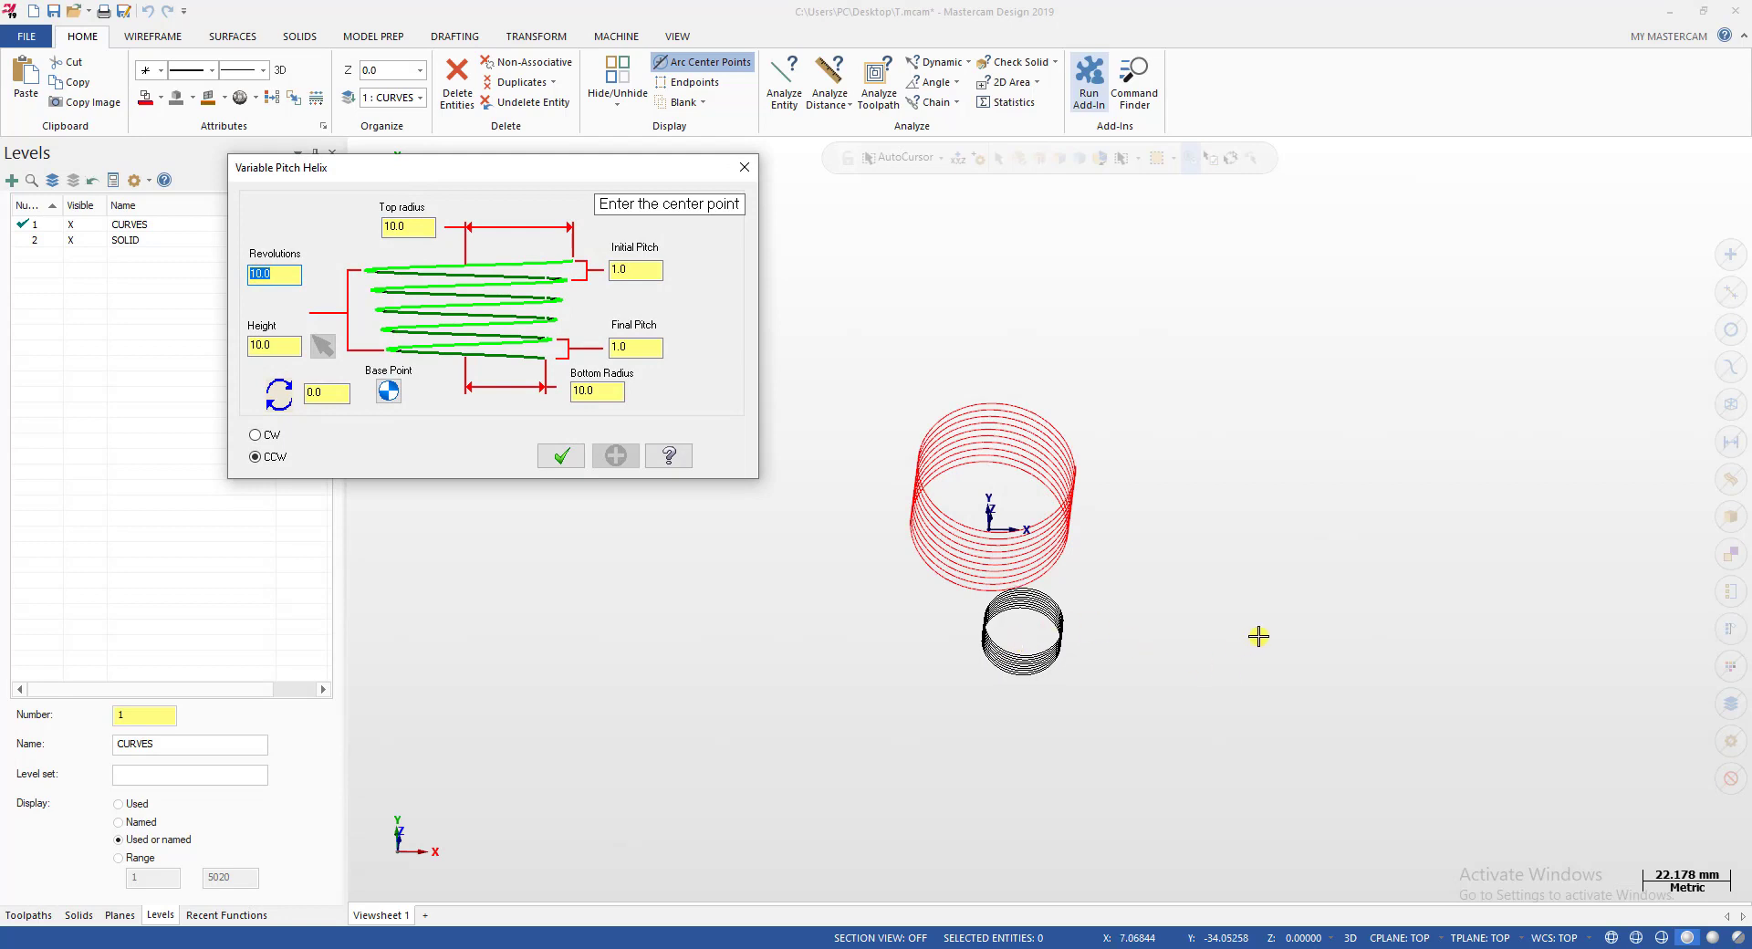
scroll(1244, 645, down, 1)
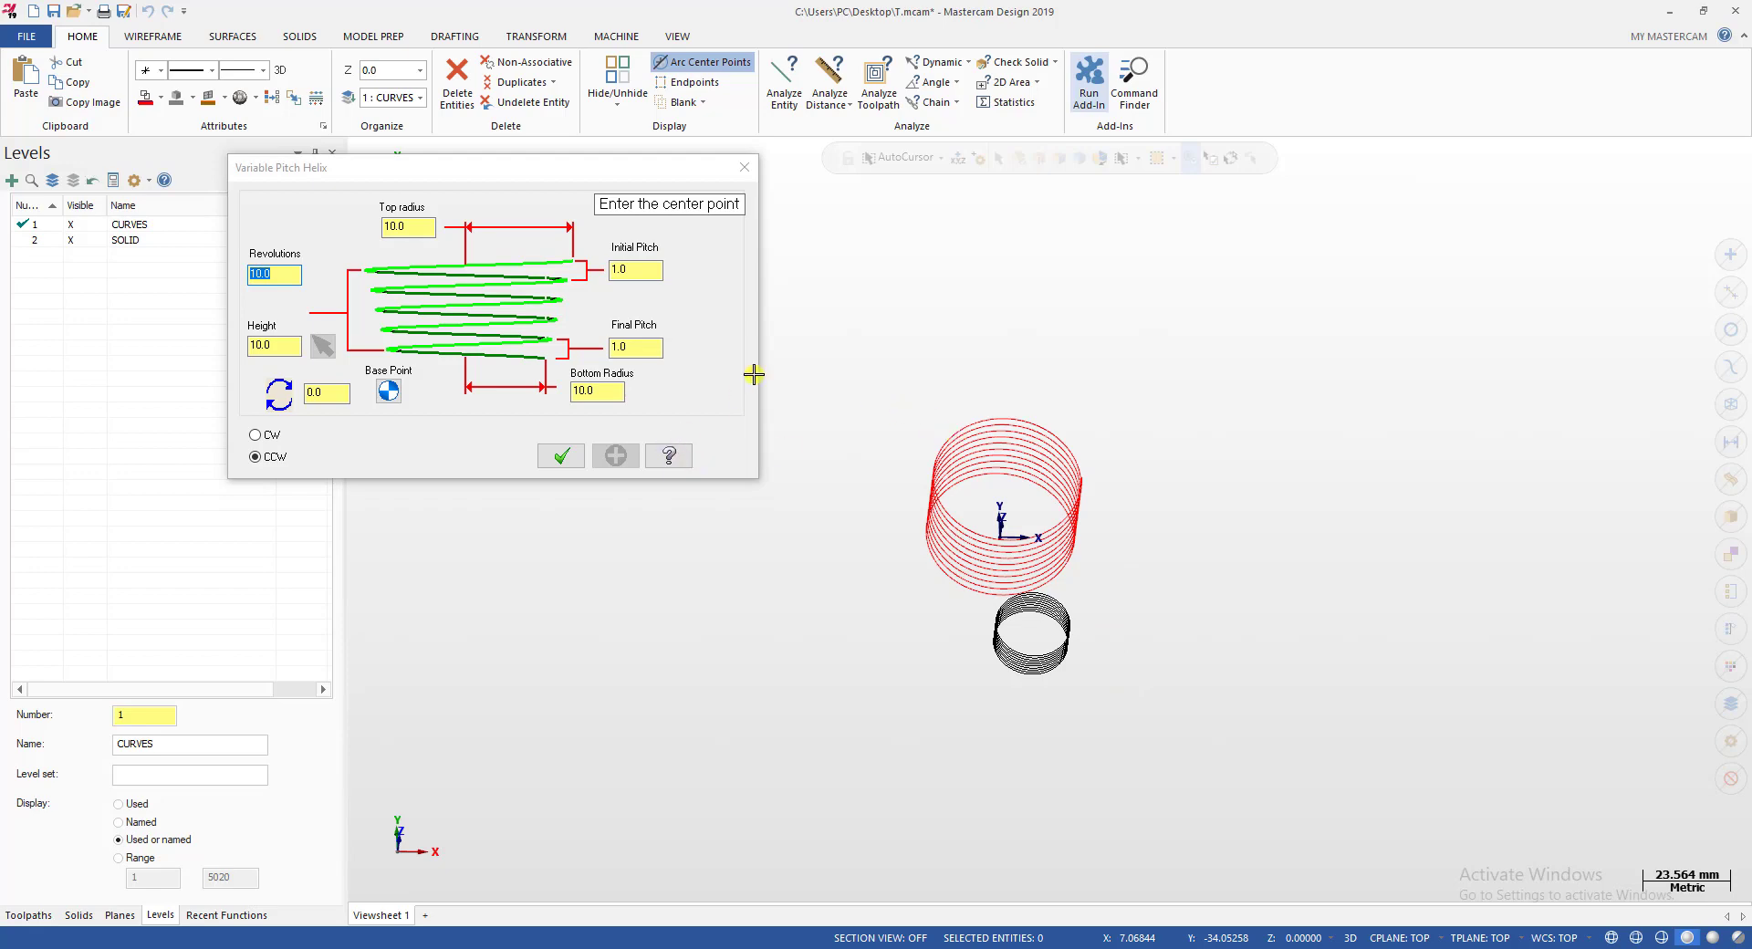
click(745, 168)
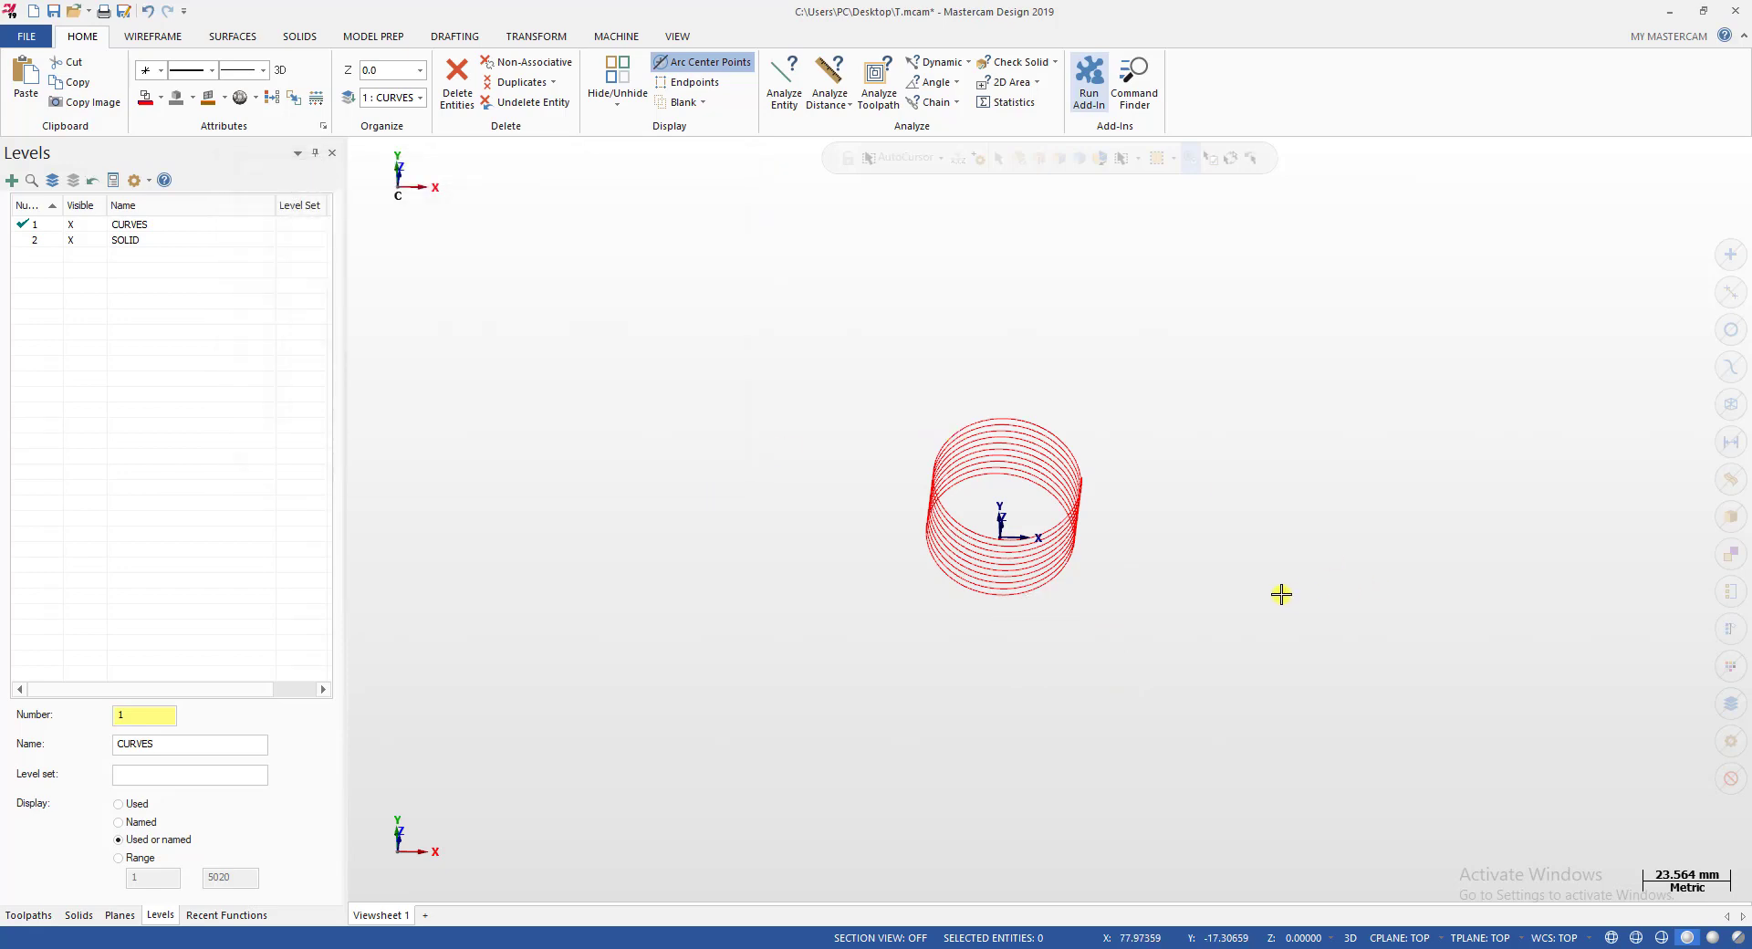
Delete the existing helix and run the vHelix.dll add-in to start a variable pitch helix.
click(1005, 469)
key(Delete)
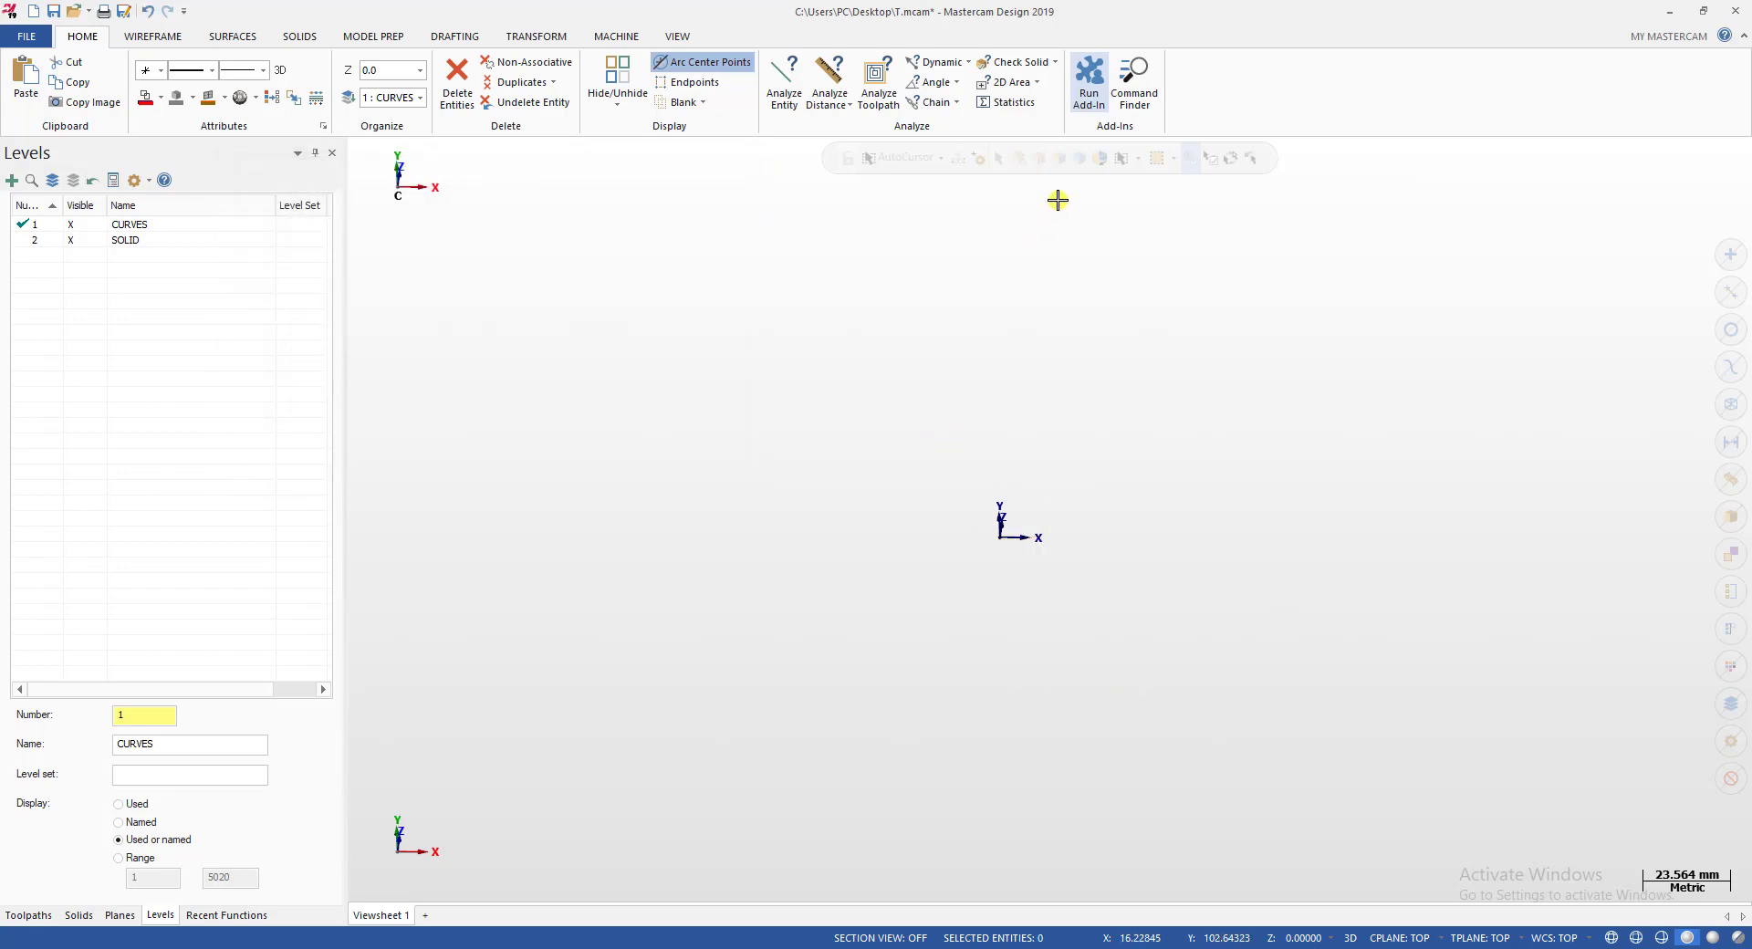
click(1089, 92)
key(Return)
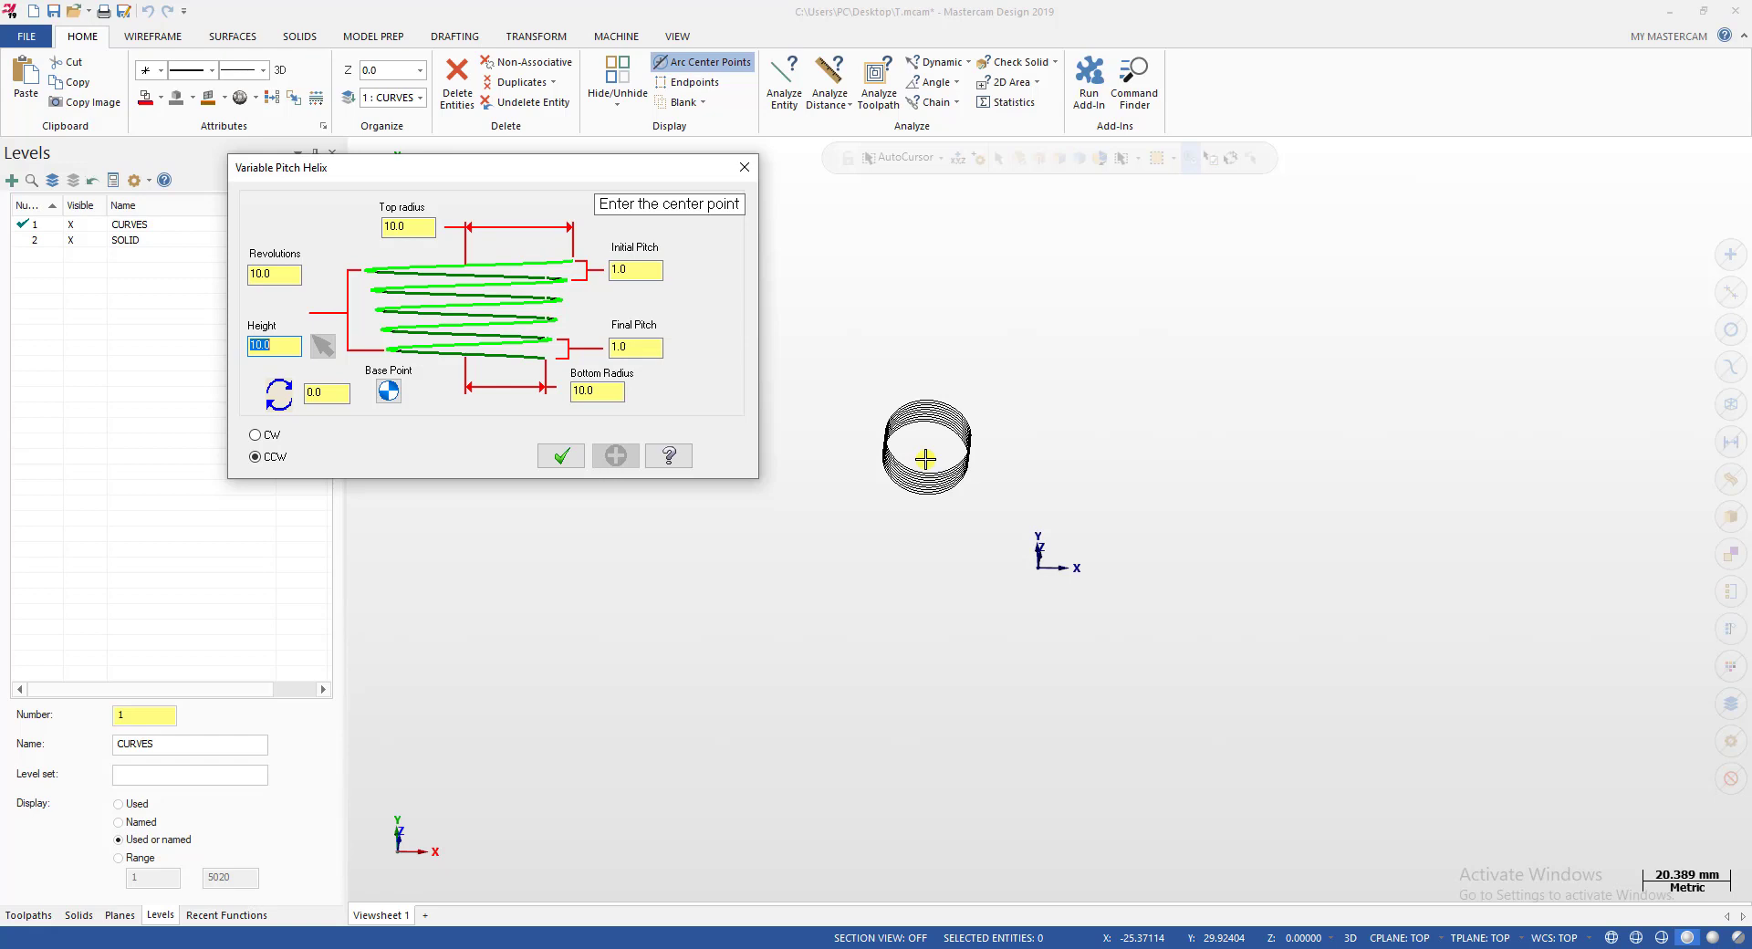
Set both the top radius and the bottom radius of the variable pitch helix to 20.
middle_drag(1025, 528, 1088, 374)
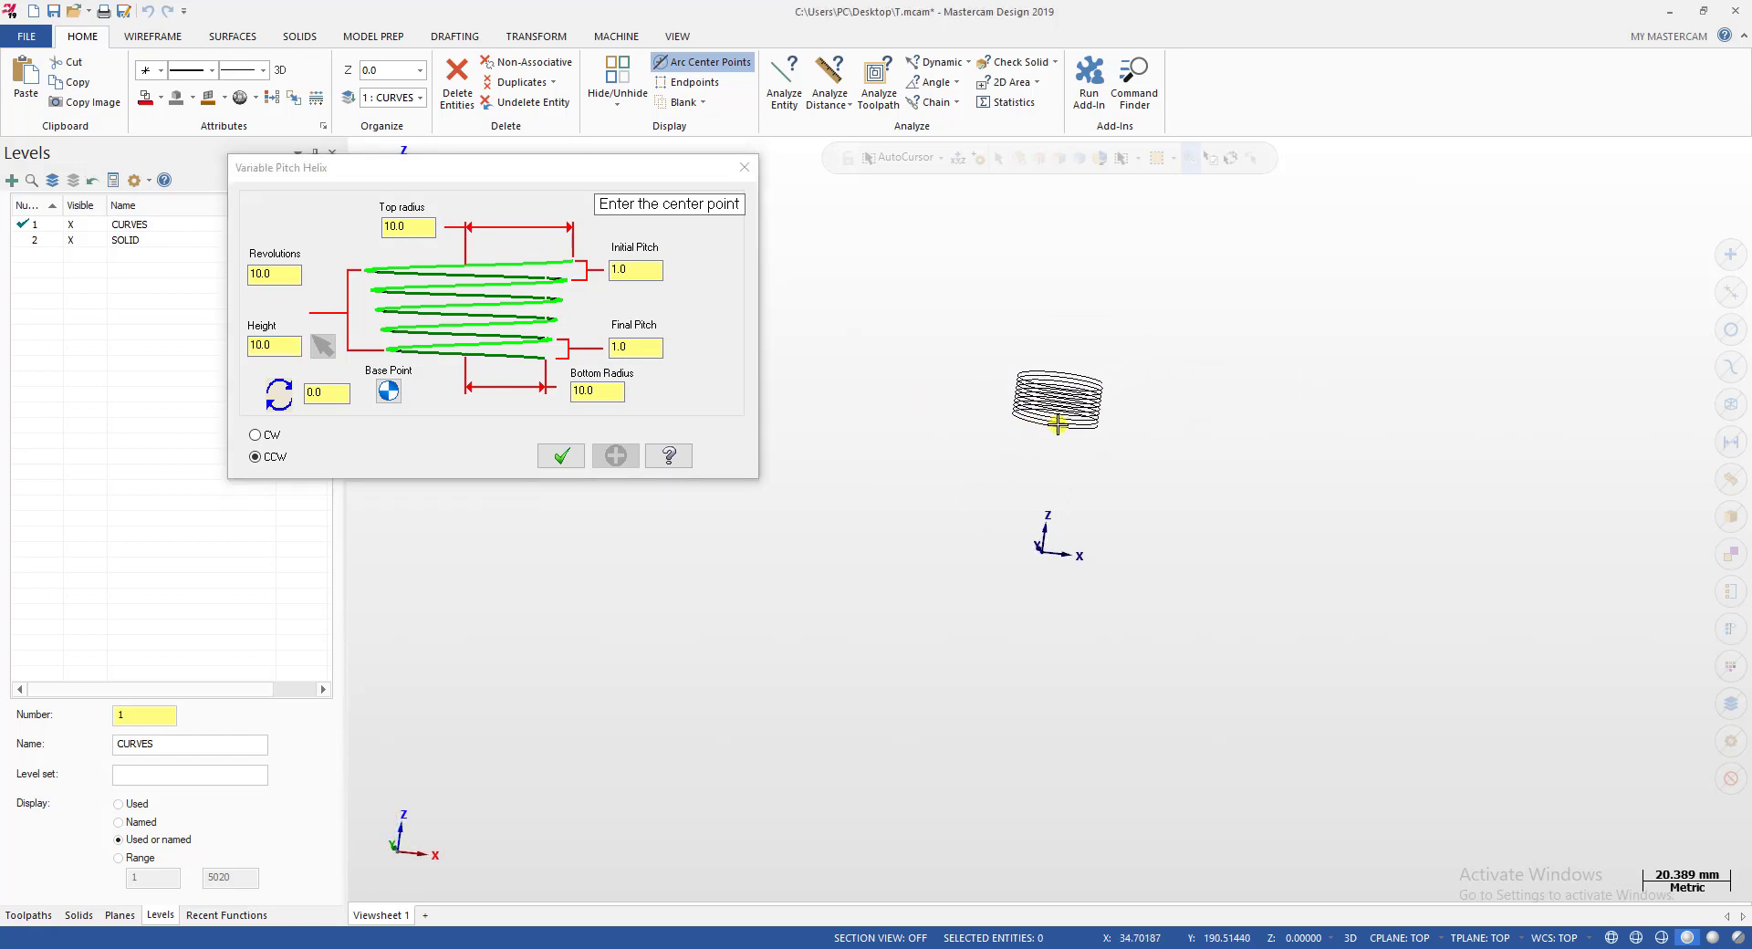
click(409, 228)
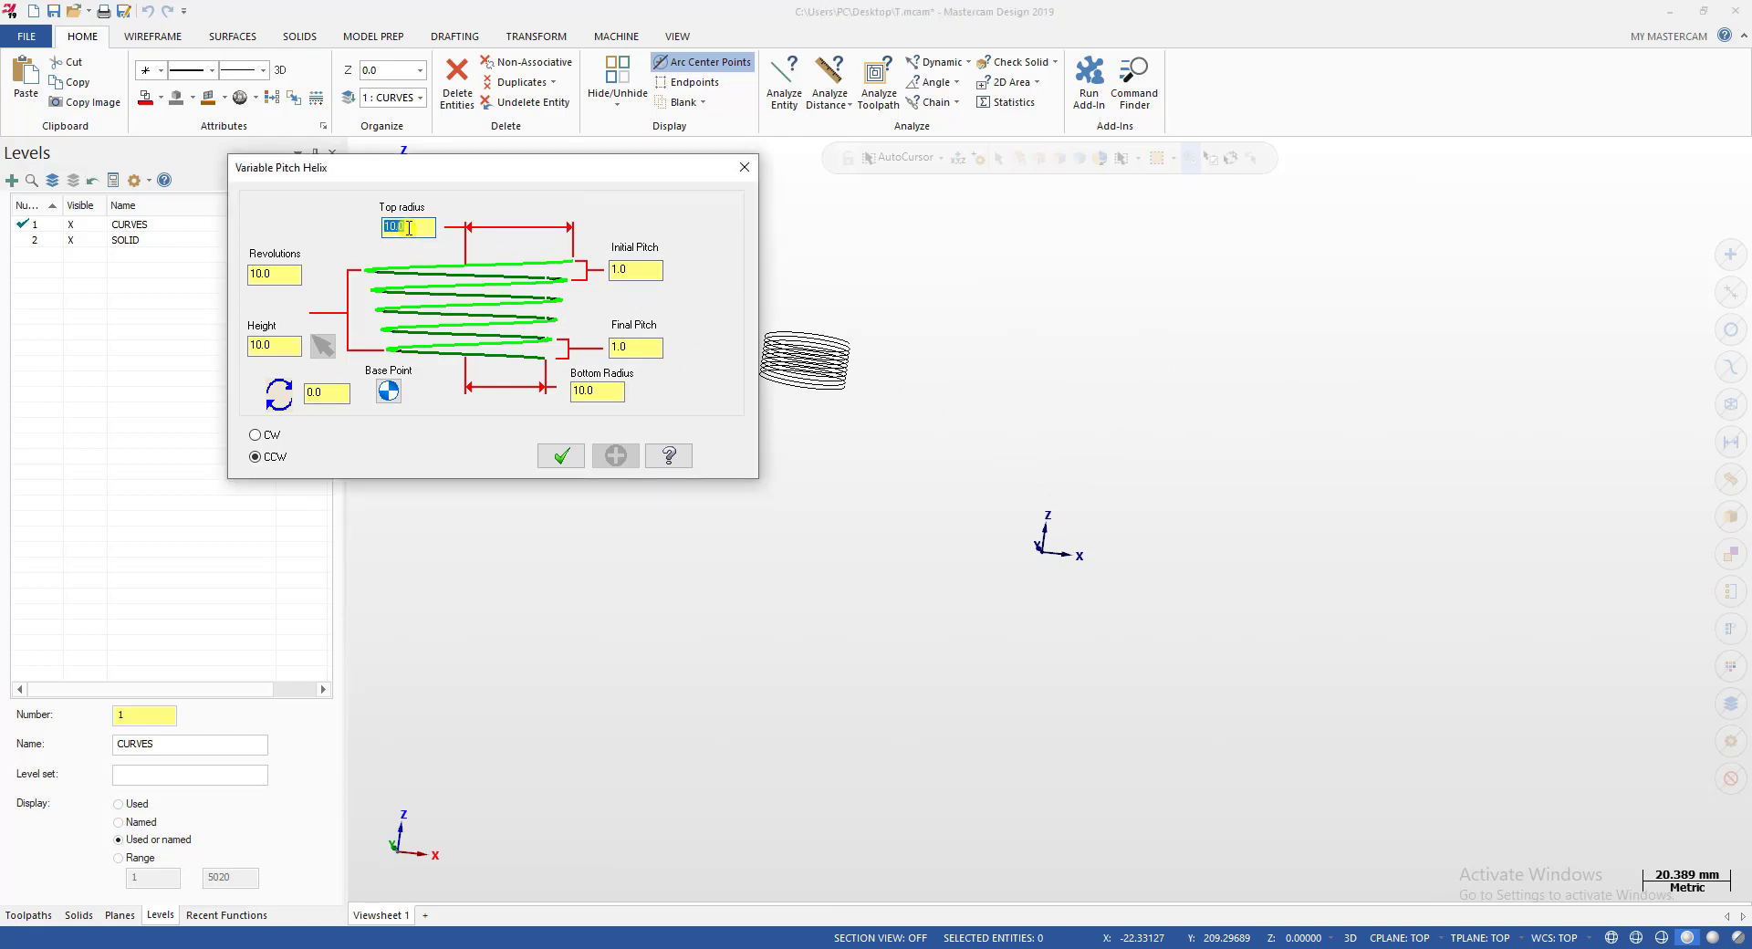
key(Tab)
key(Tab)
click(433, 229)
text(20)
click(589, 390)
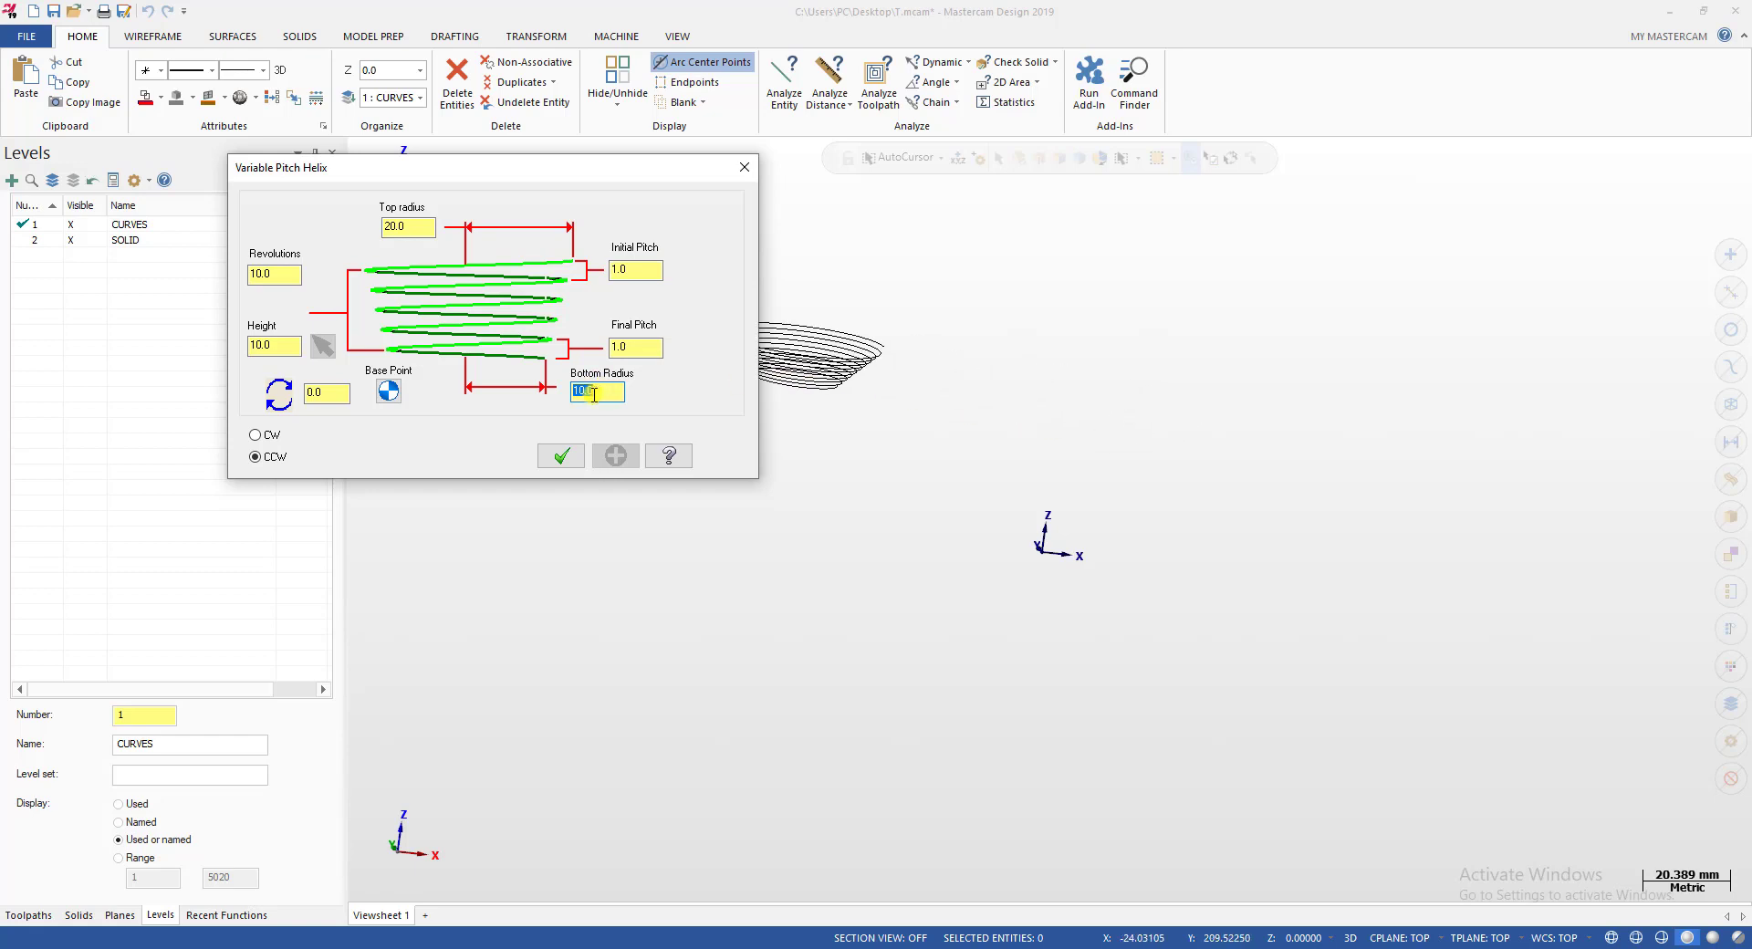
text(20)
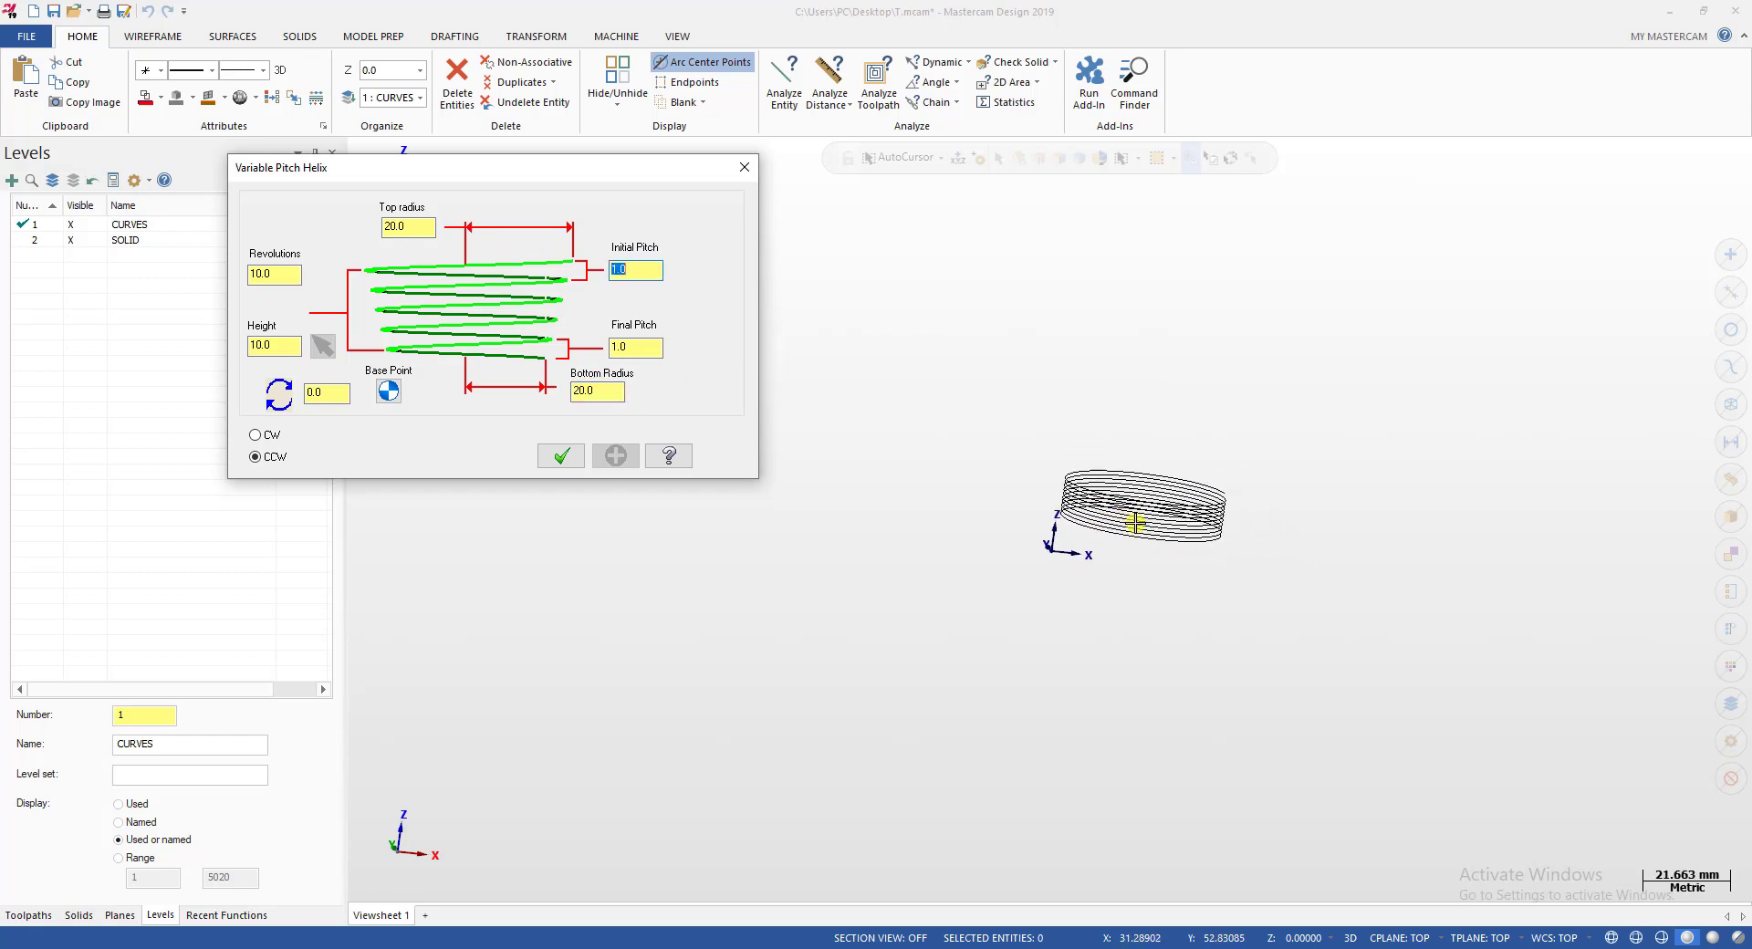
Try a bottom radius of 40 on the helix preview and restore the bottom radius to 20.
click(424, 230)
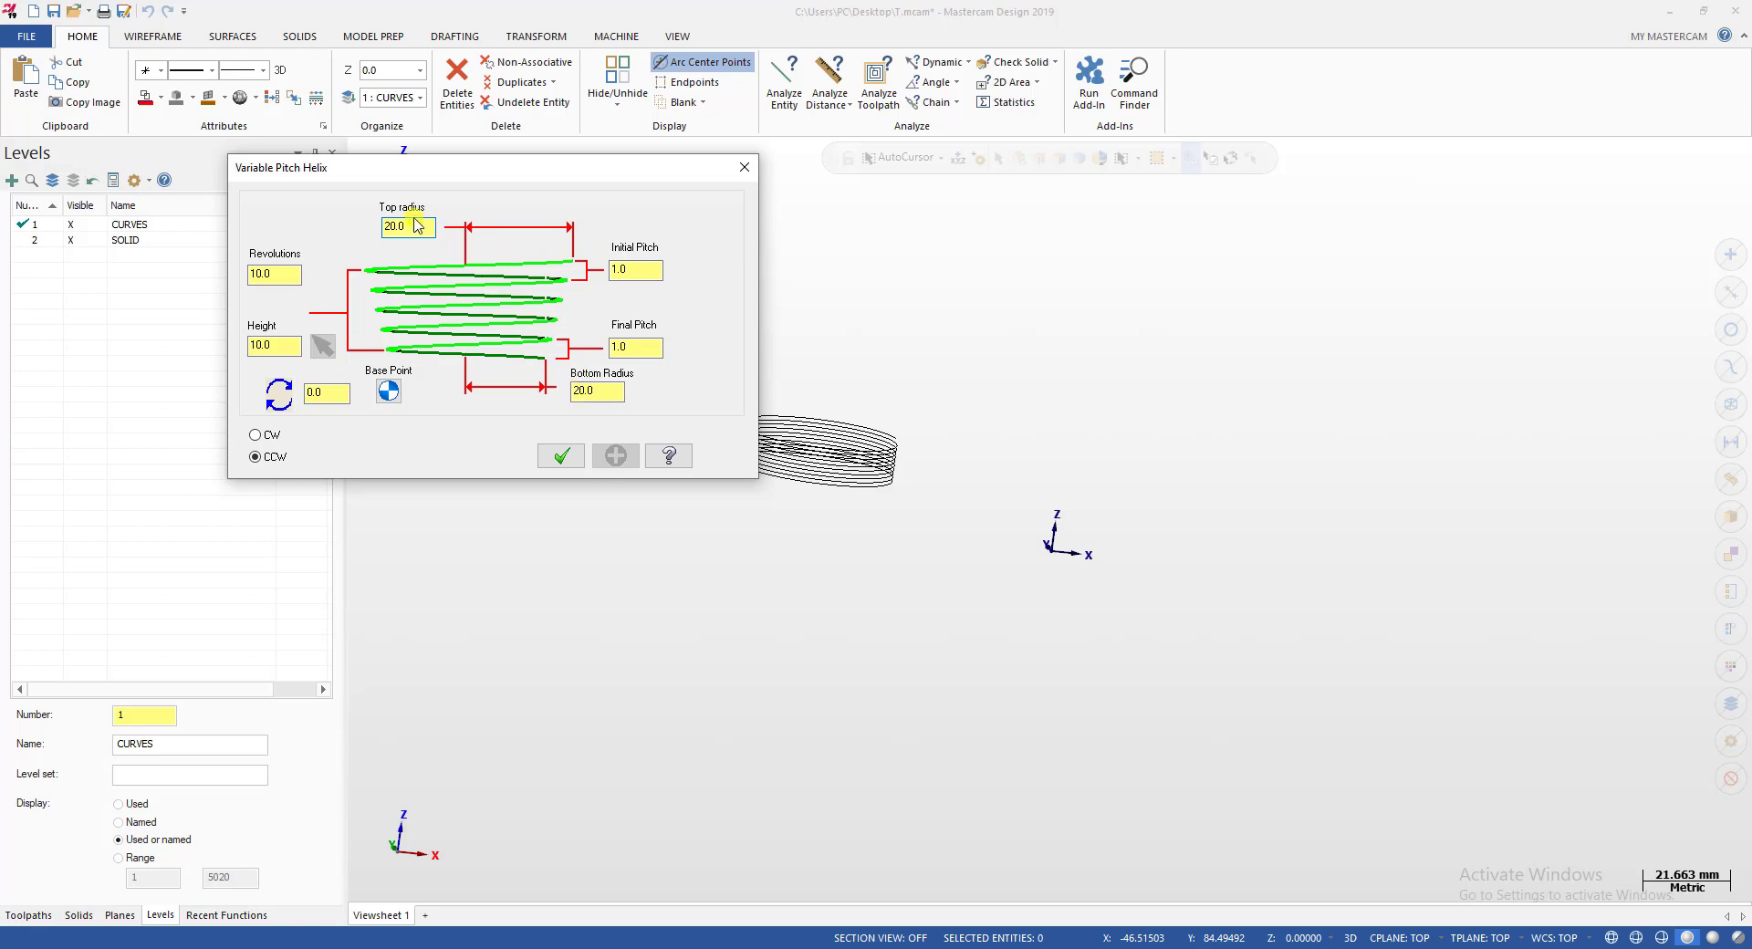
double_click(589, 391)
text(40)
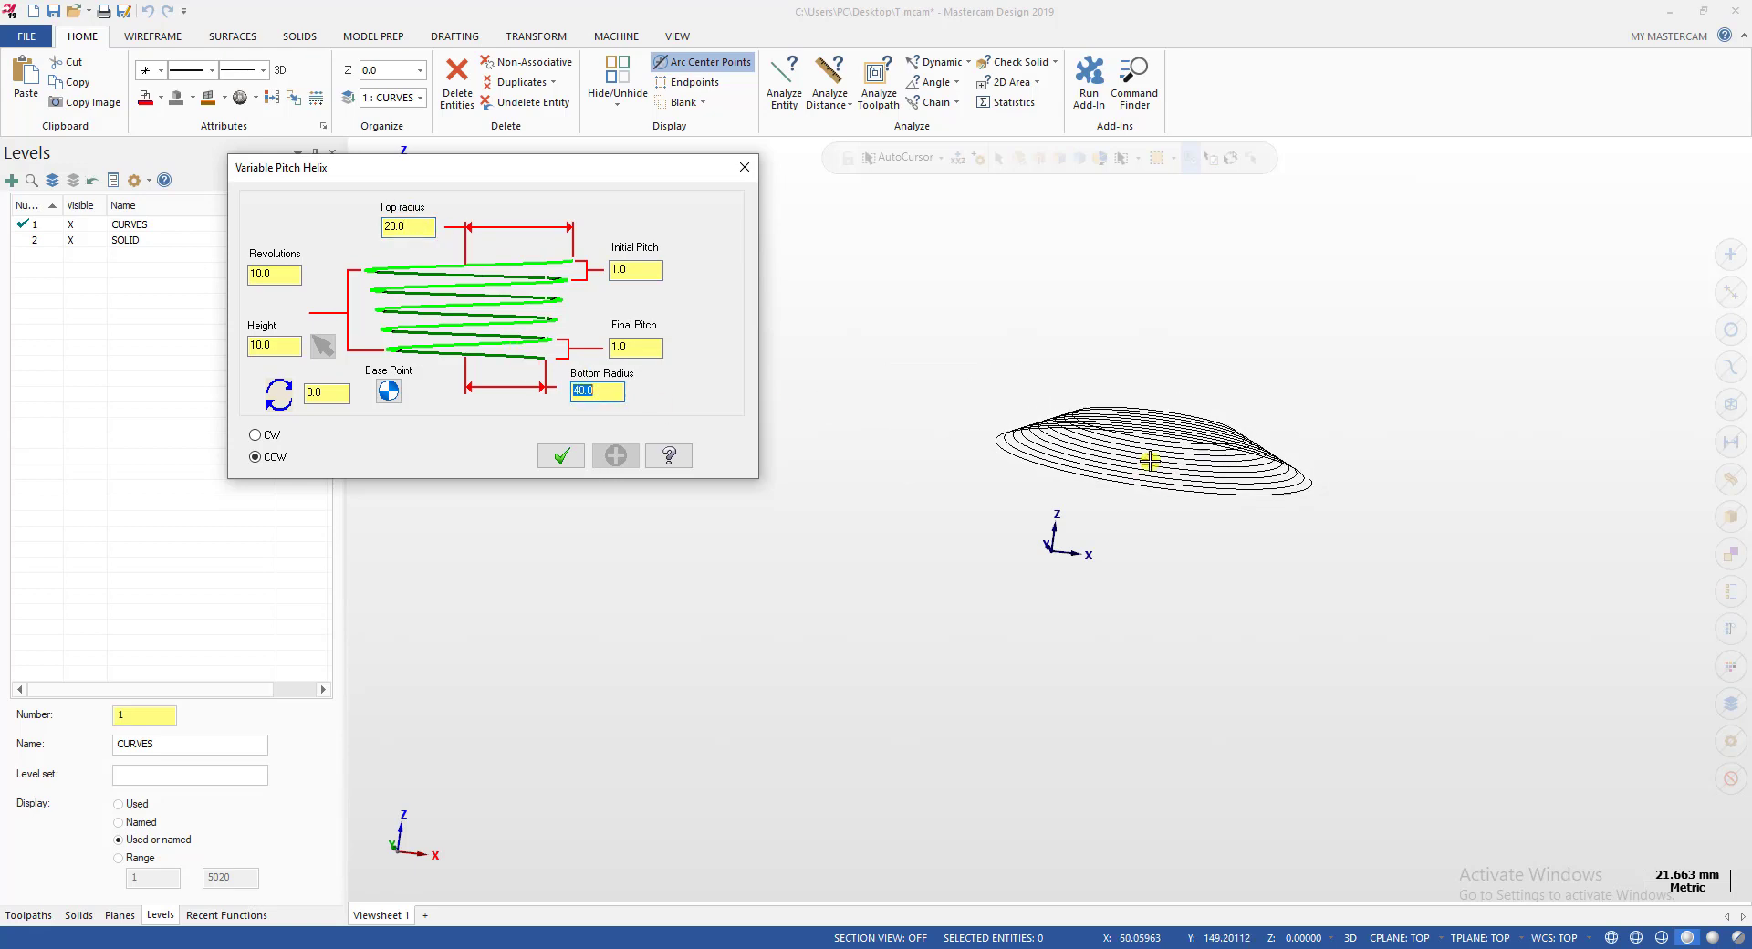
middle_drag(1126, 454, 1126, 472)
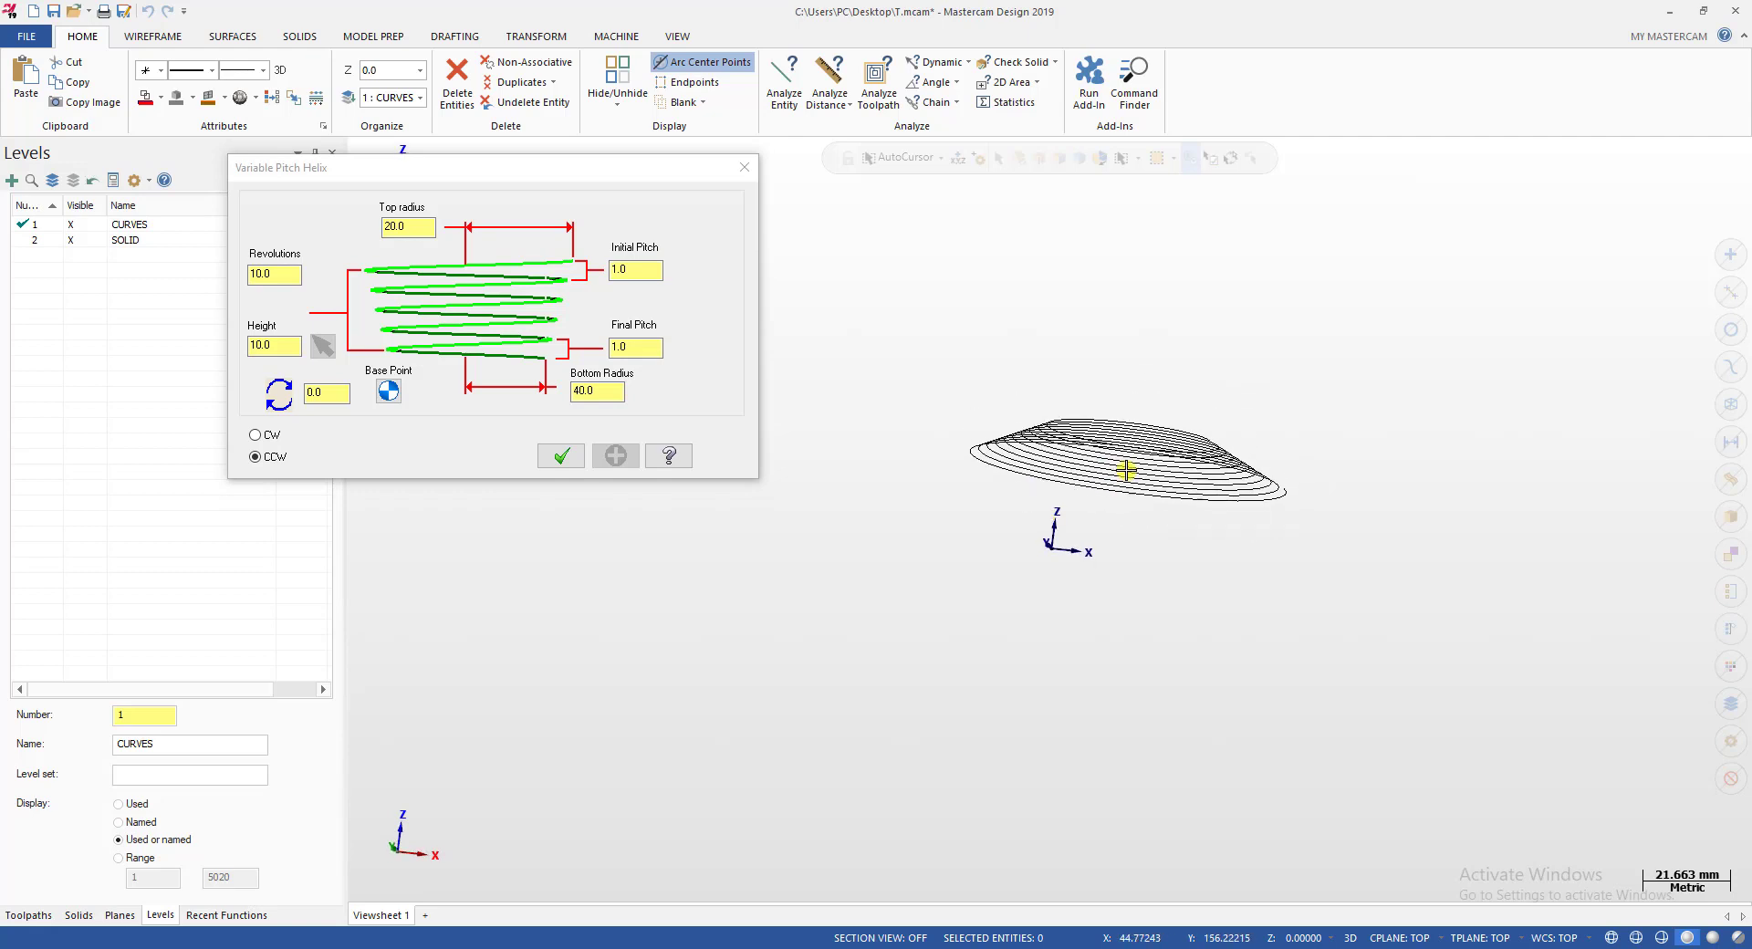
double_click(413, 230)
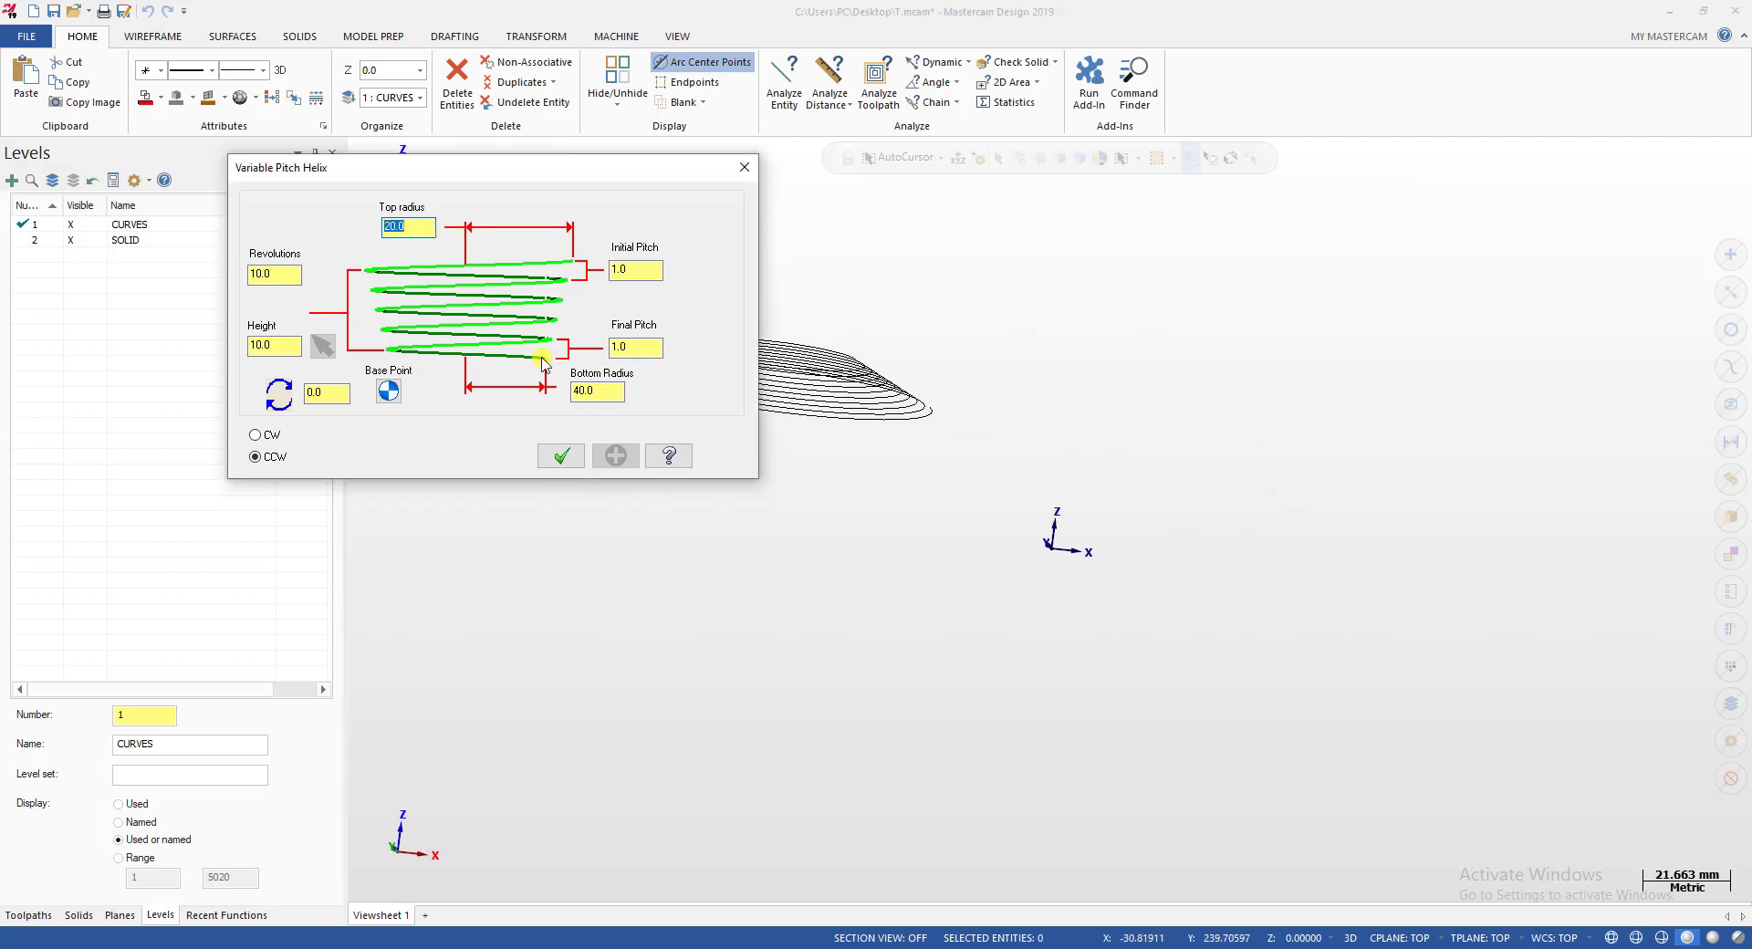
key(Tab)
text(20)
key(Tab)
scroll(1169, 475, up, 1)
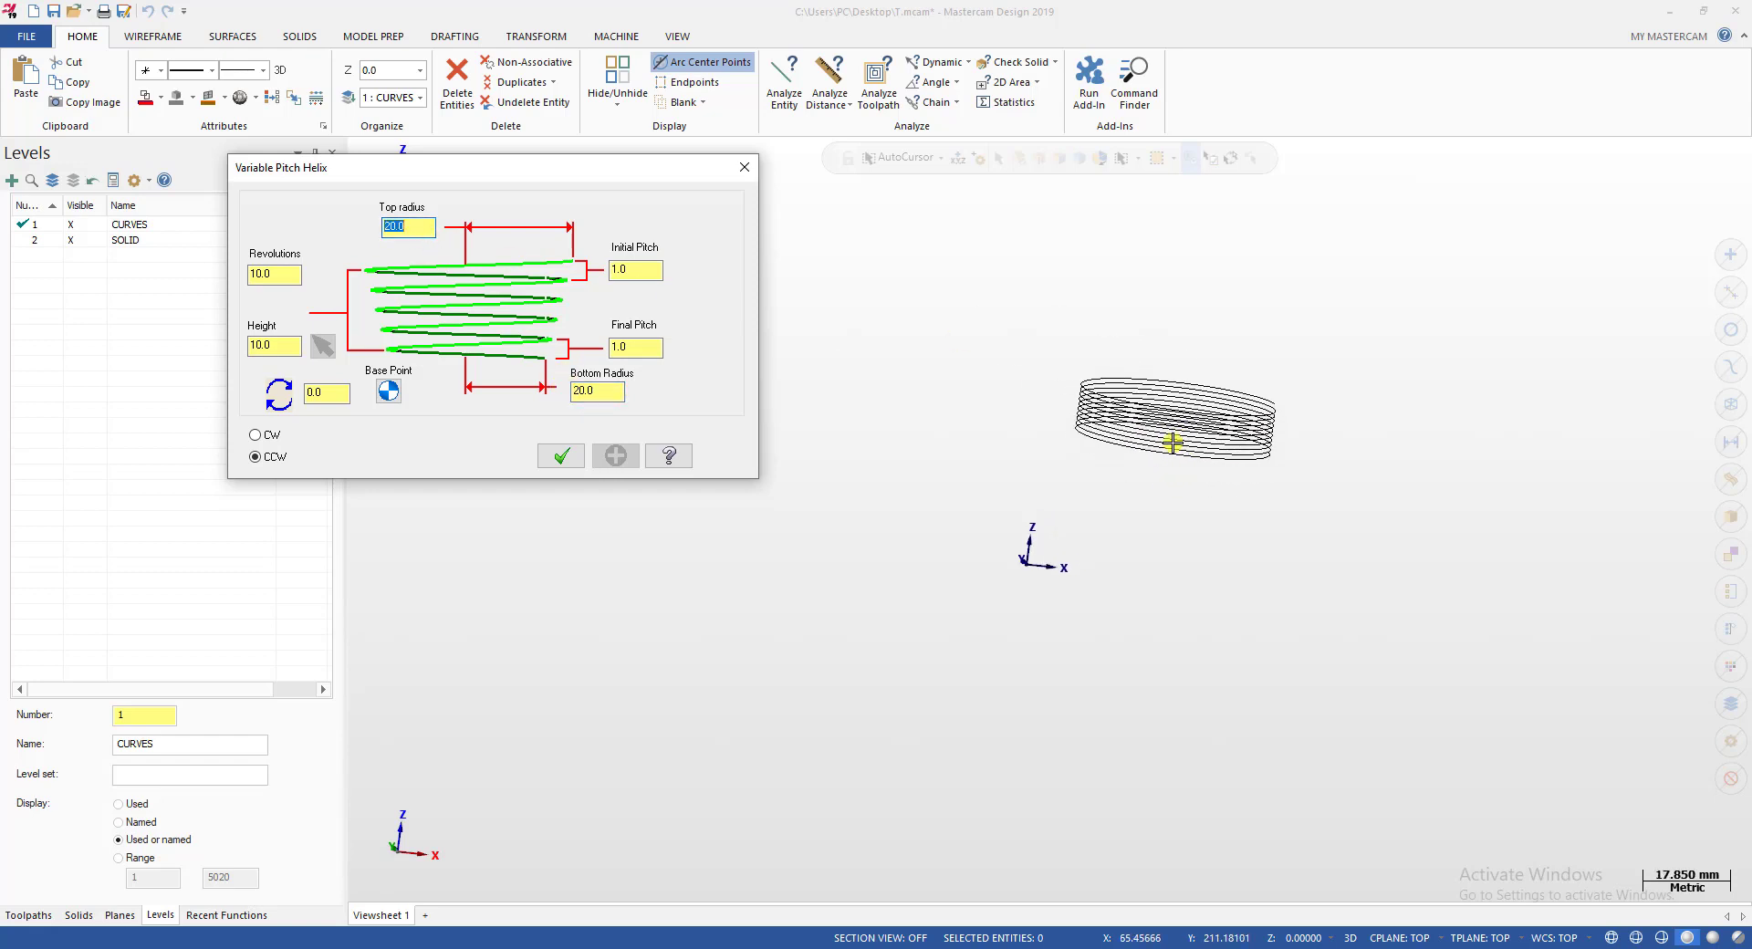
Set the helix's initial pitch to 5 and its final pitch to 20.
click(610, 391)
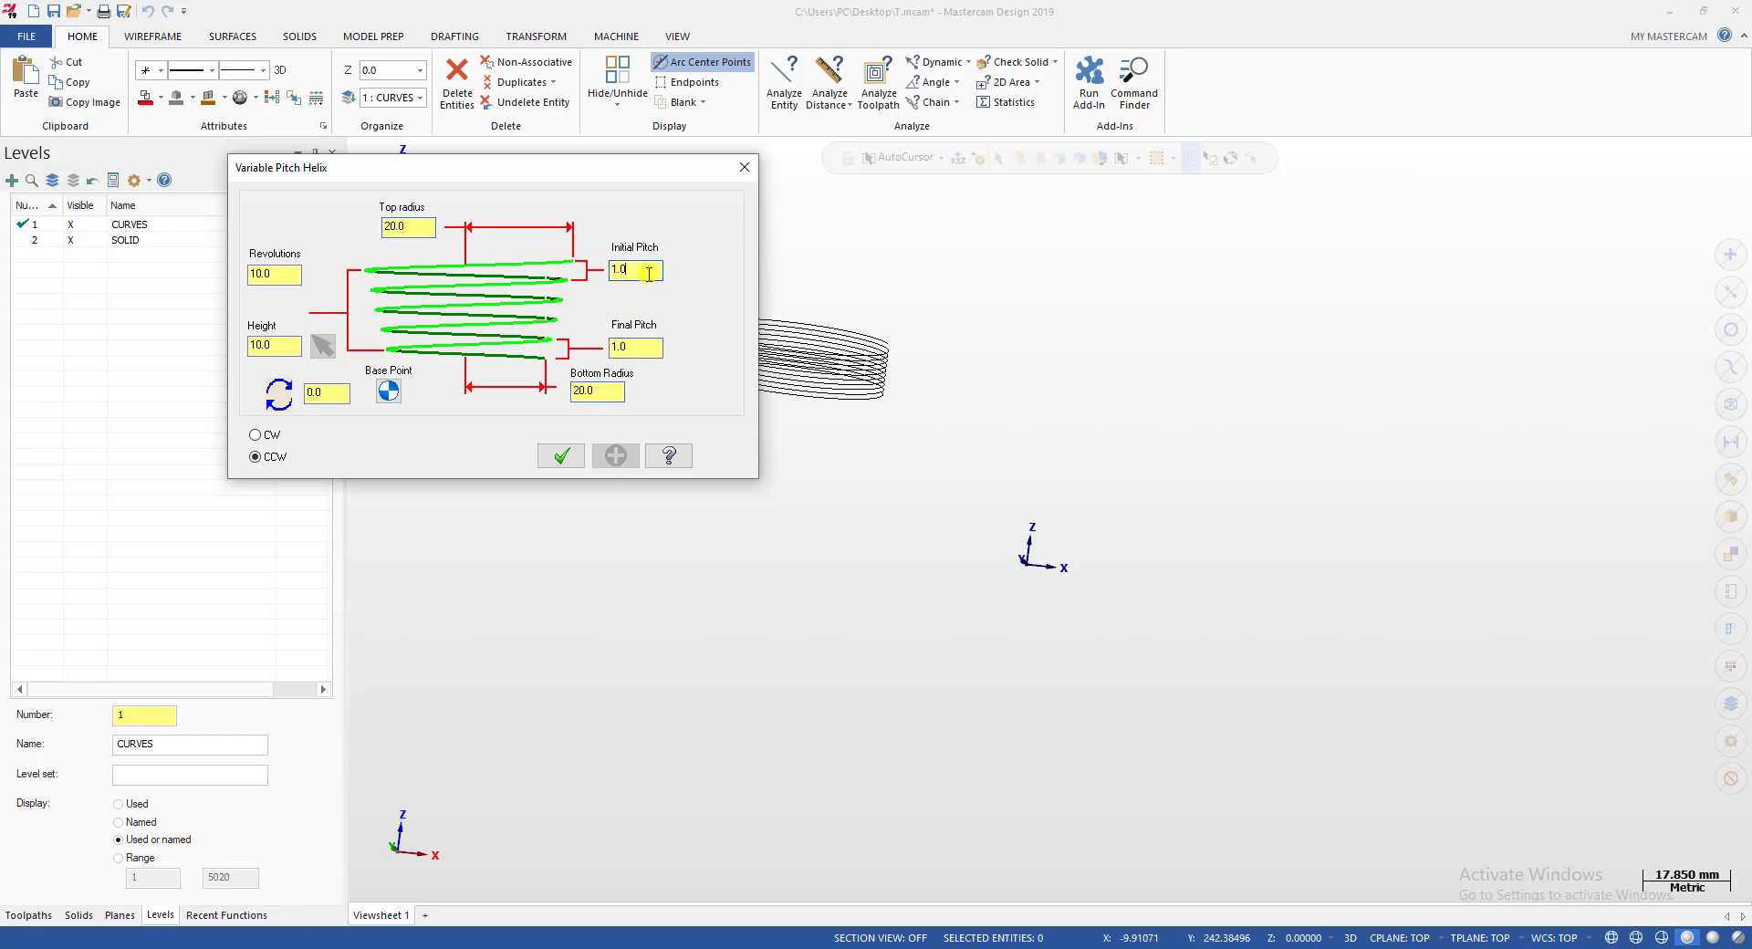
click(649, 349)
click(654, 270)
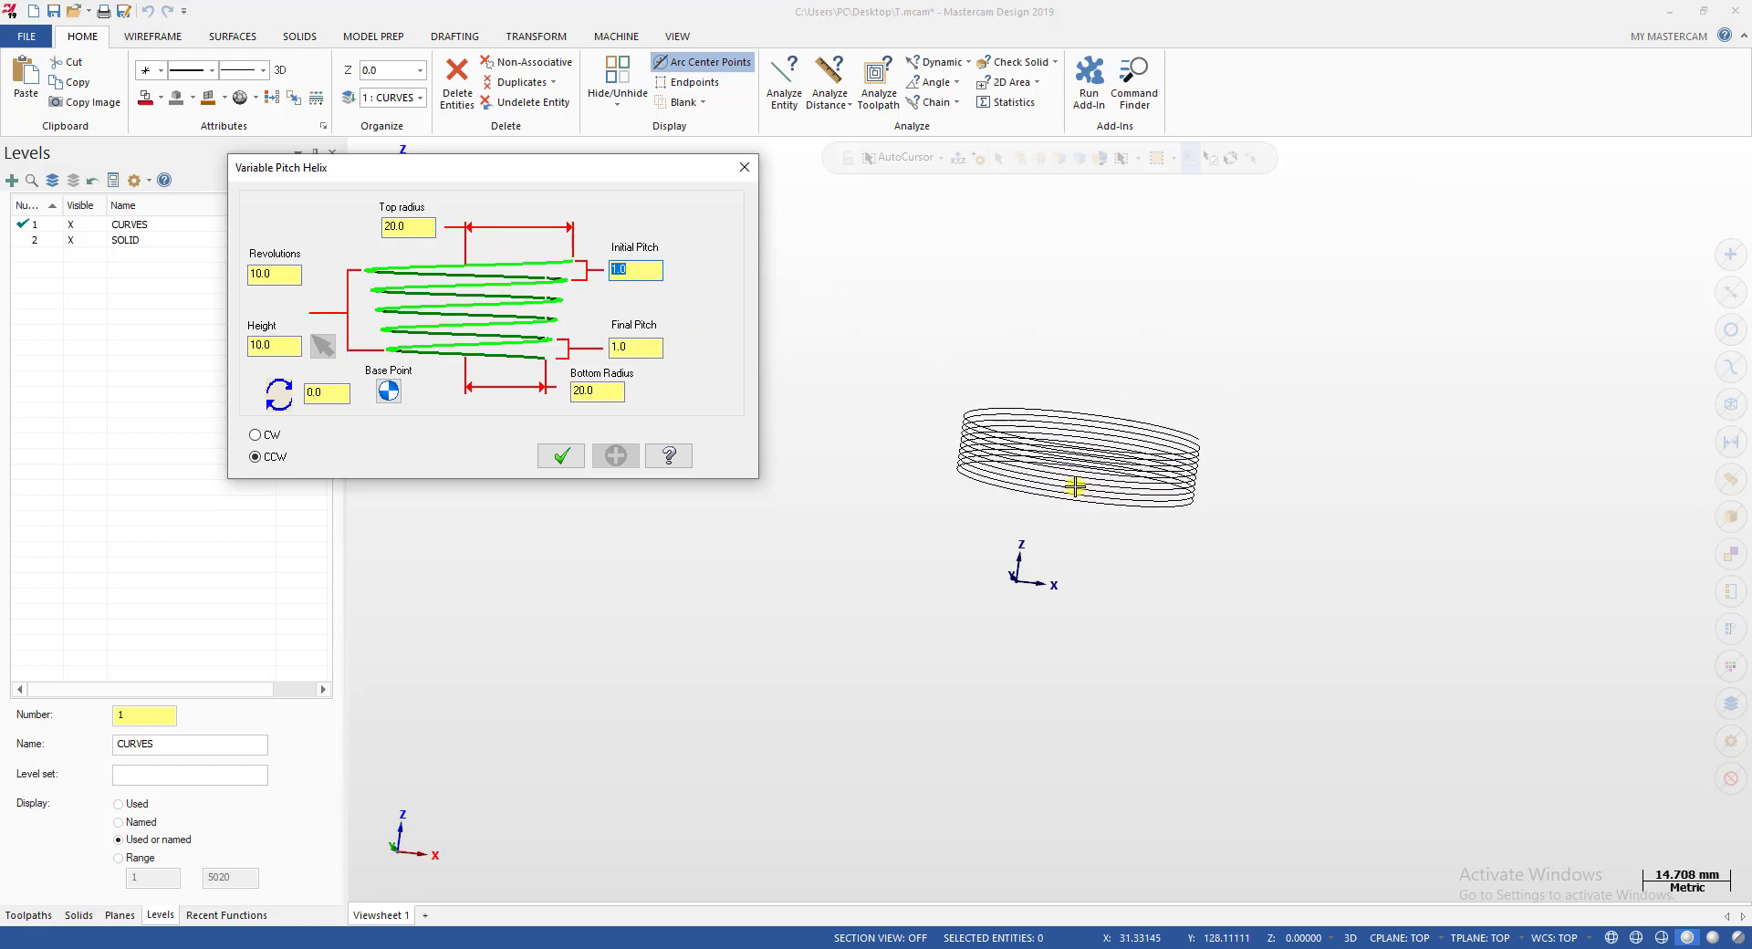
click(654, 267)
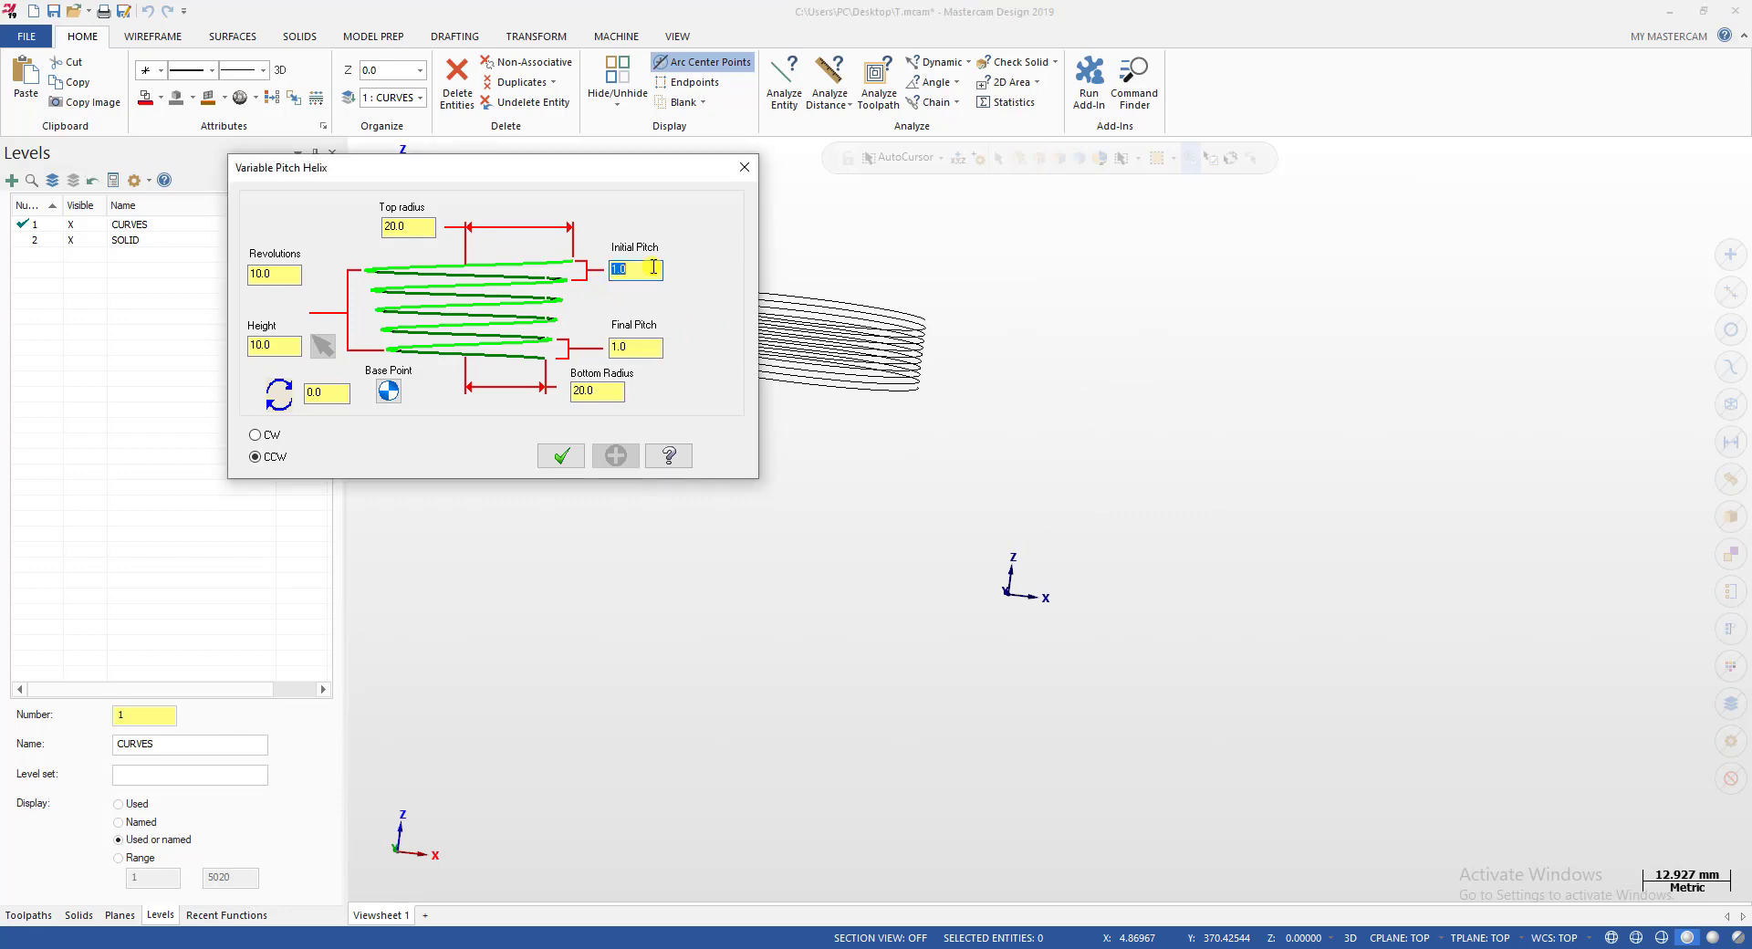
text(5)
click(627, 352)
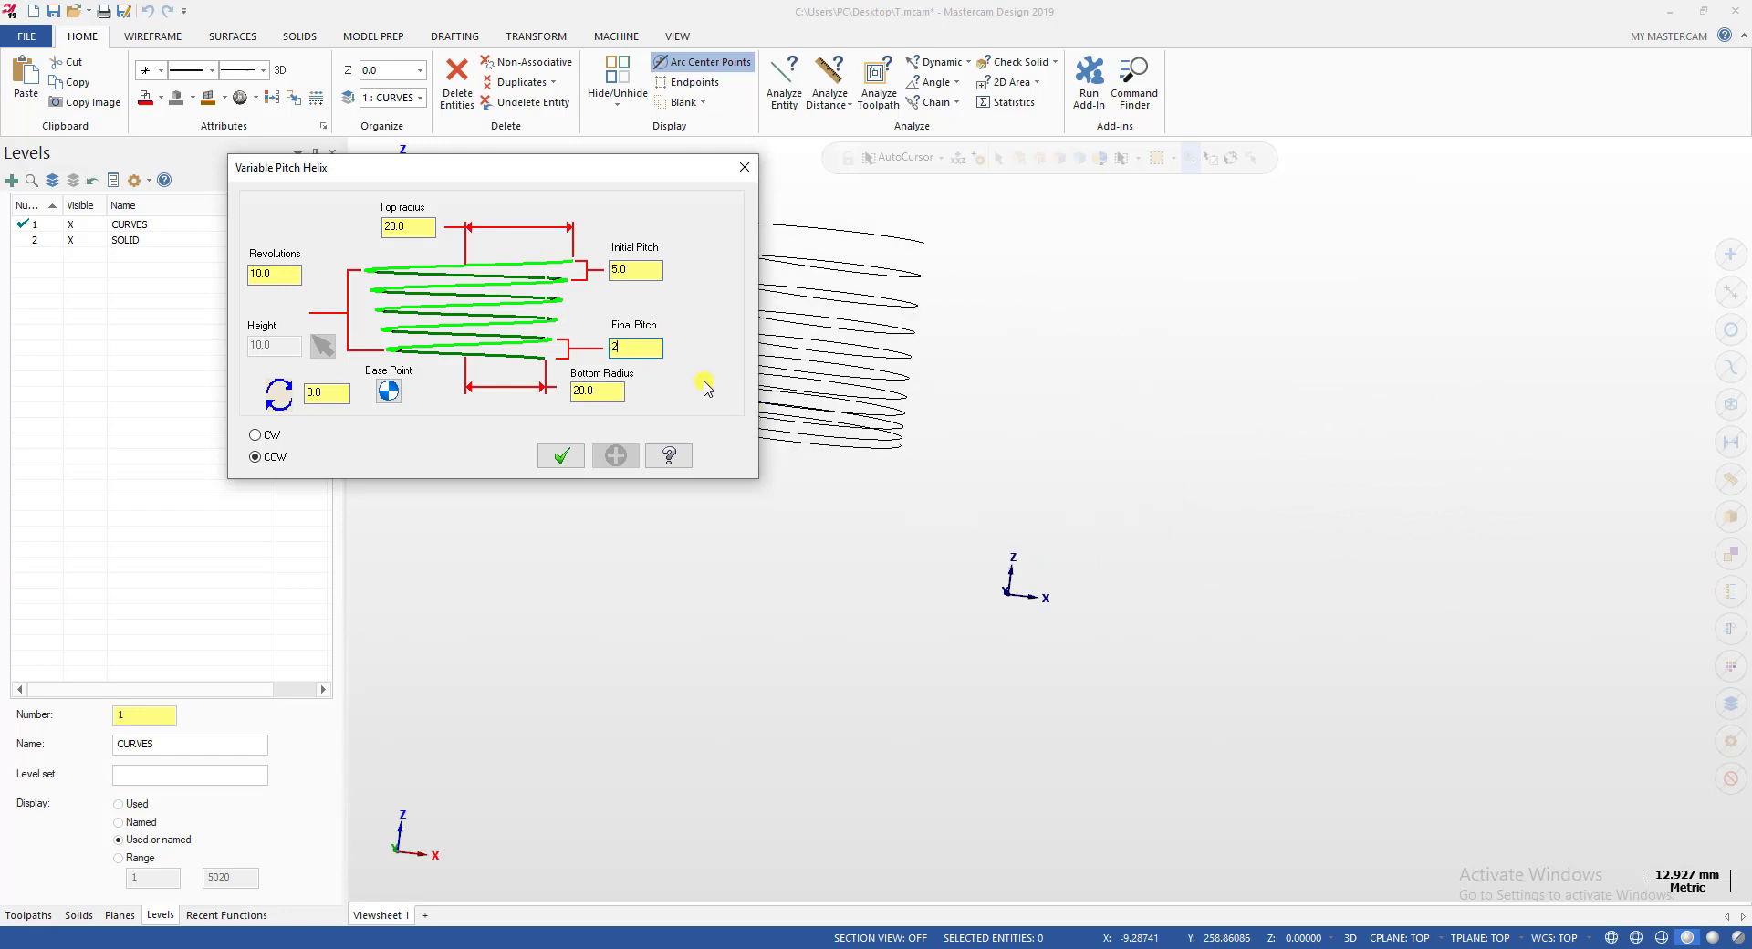
key(Tab)
scroll(1017, 738, down, 2)
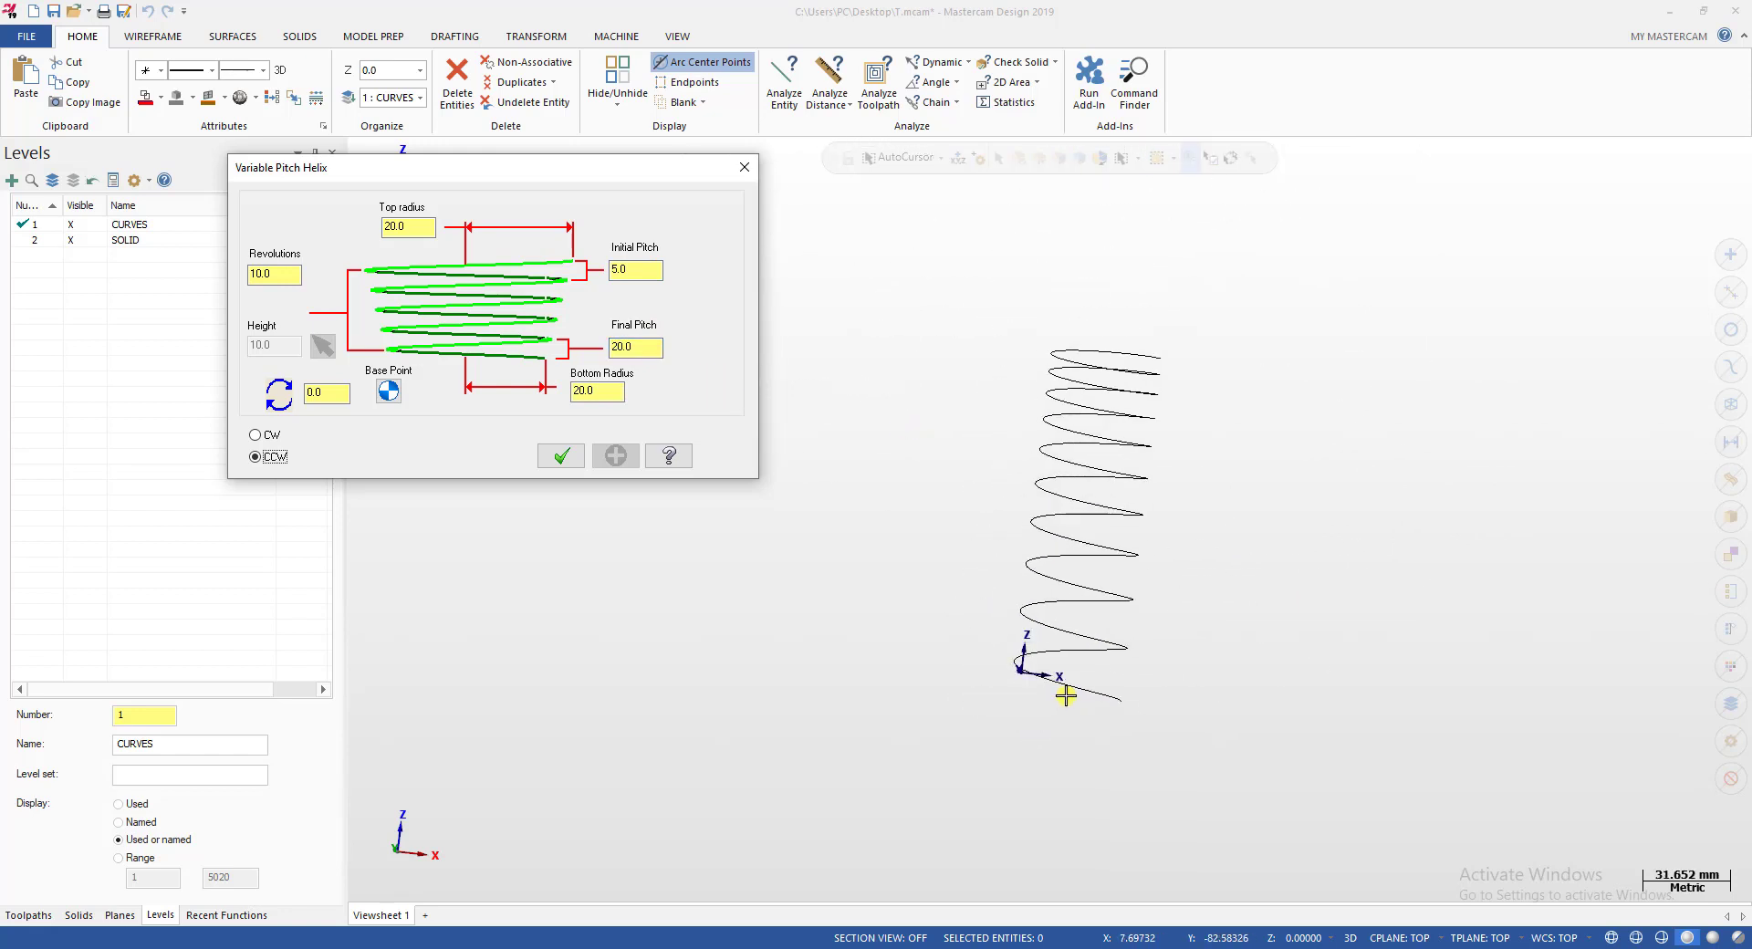
middle_drag(1064, 691, 751, 485)
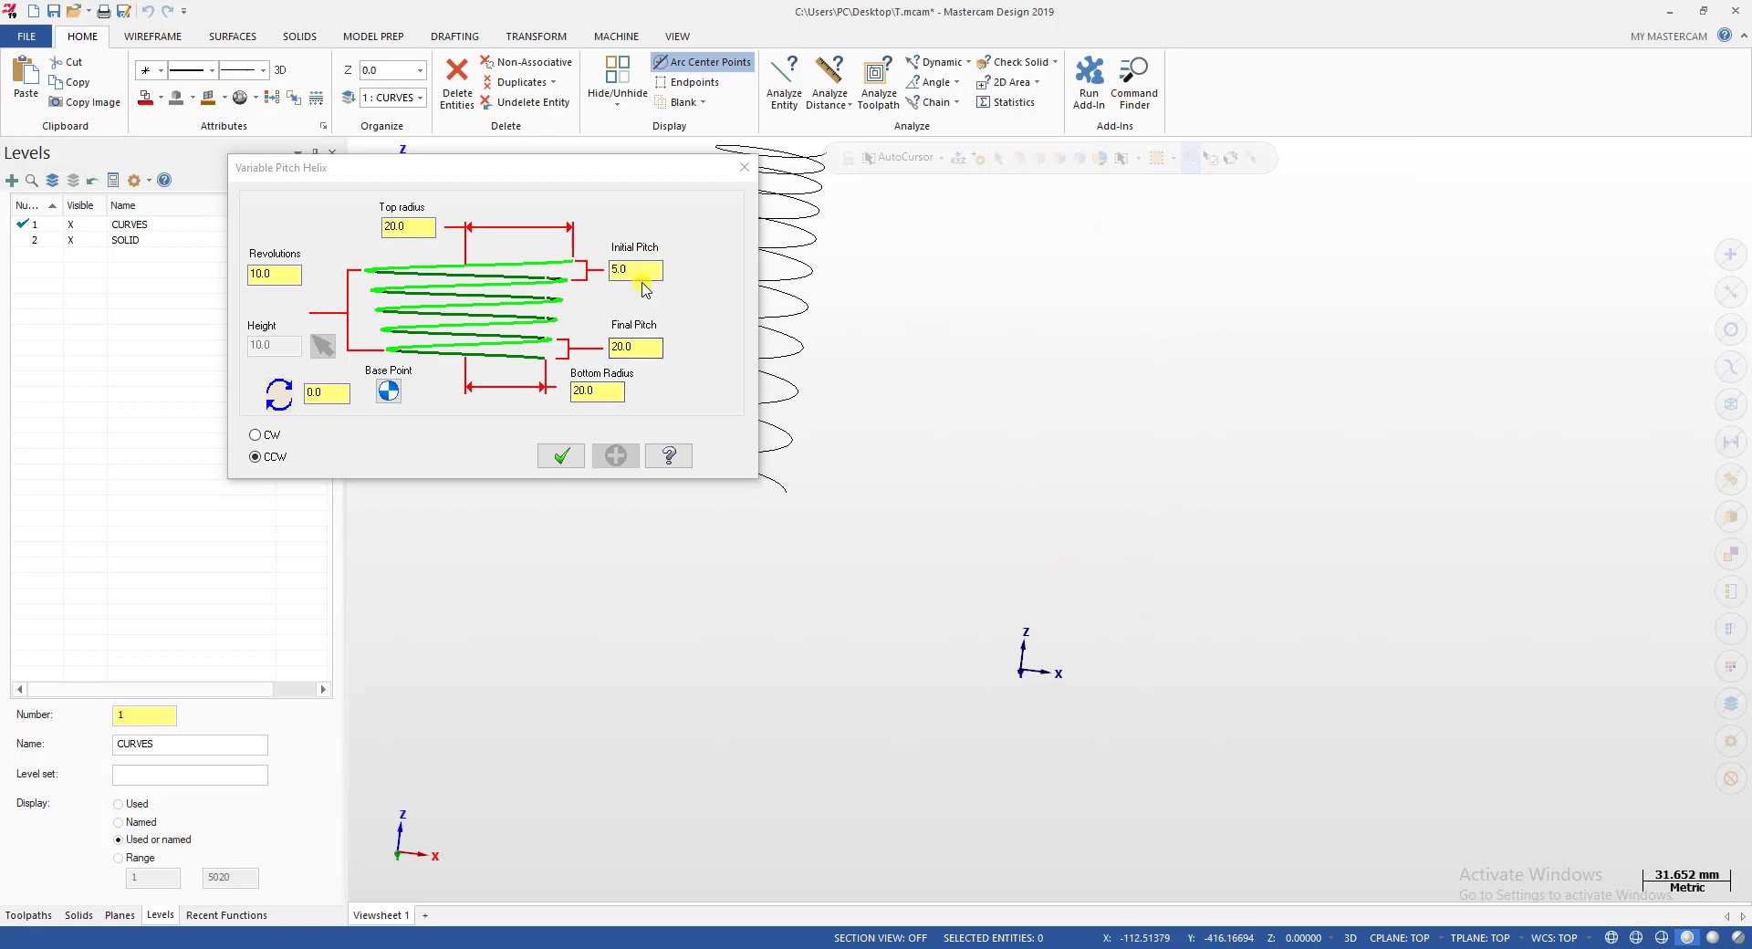
click(638, 345)
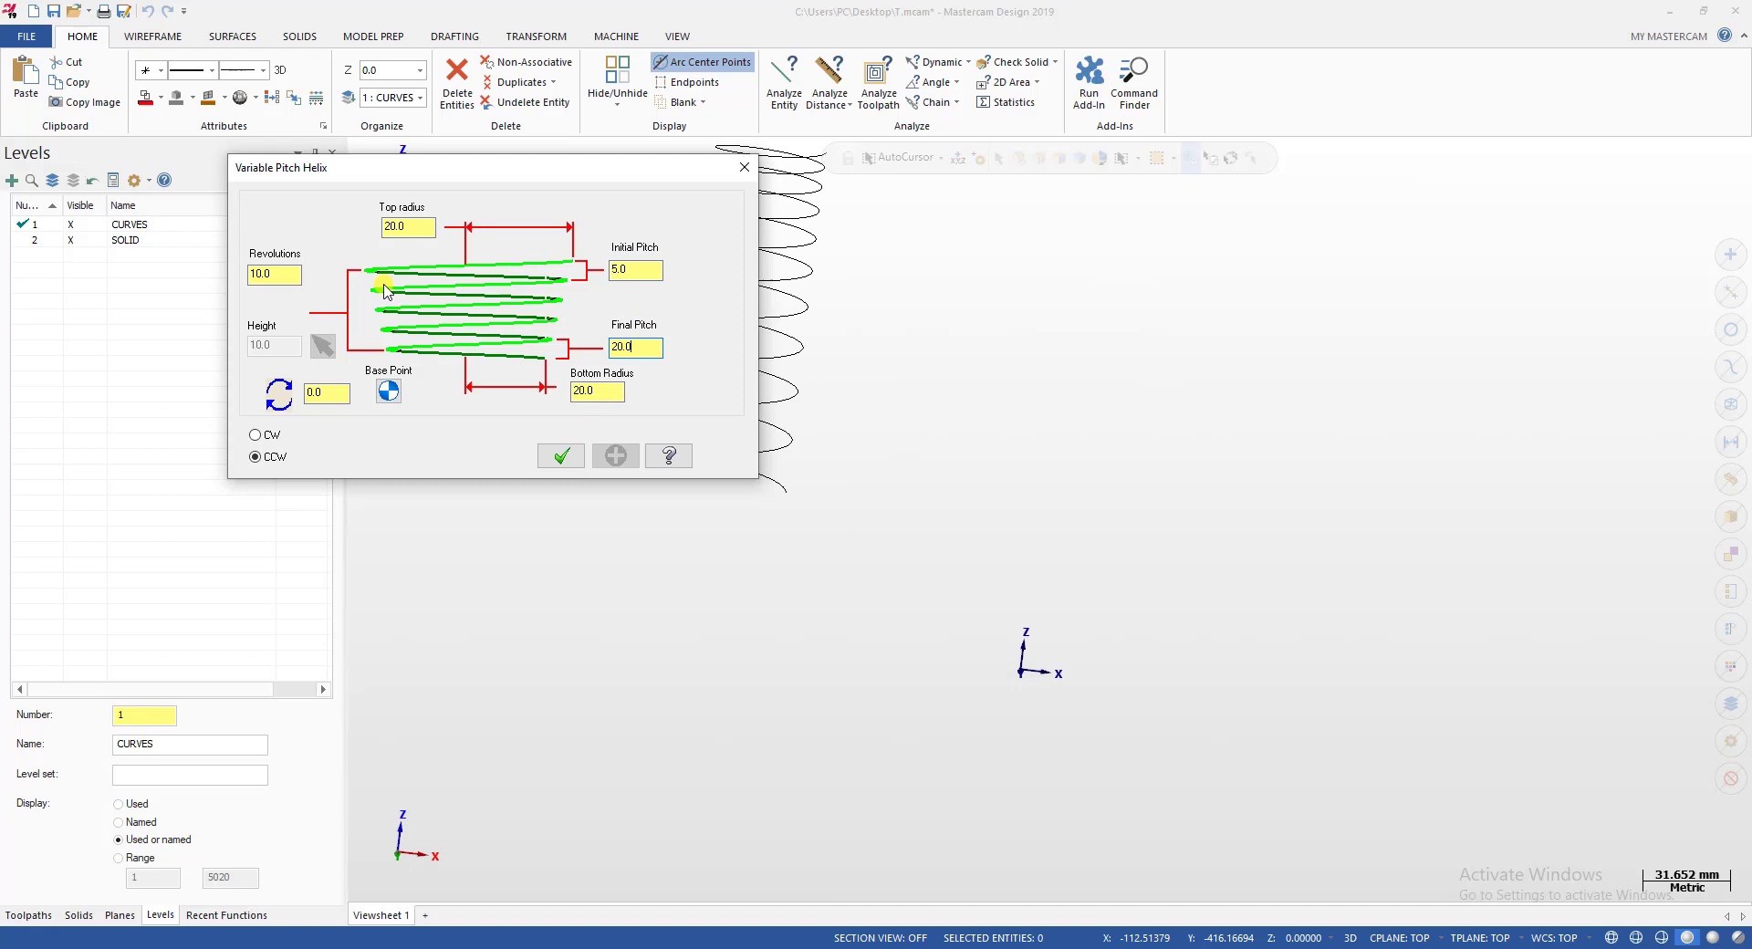
Place the 10-revolution variable pitch helix with its center at the origin and create it.
double_click(299, 281)
scroll(1176, 538, down, 2)
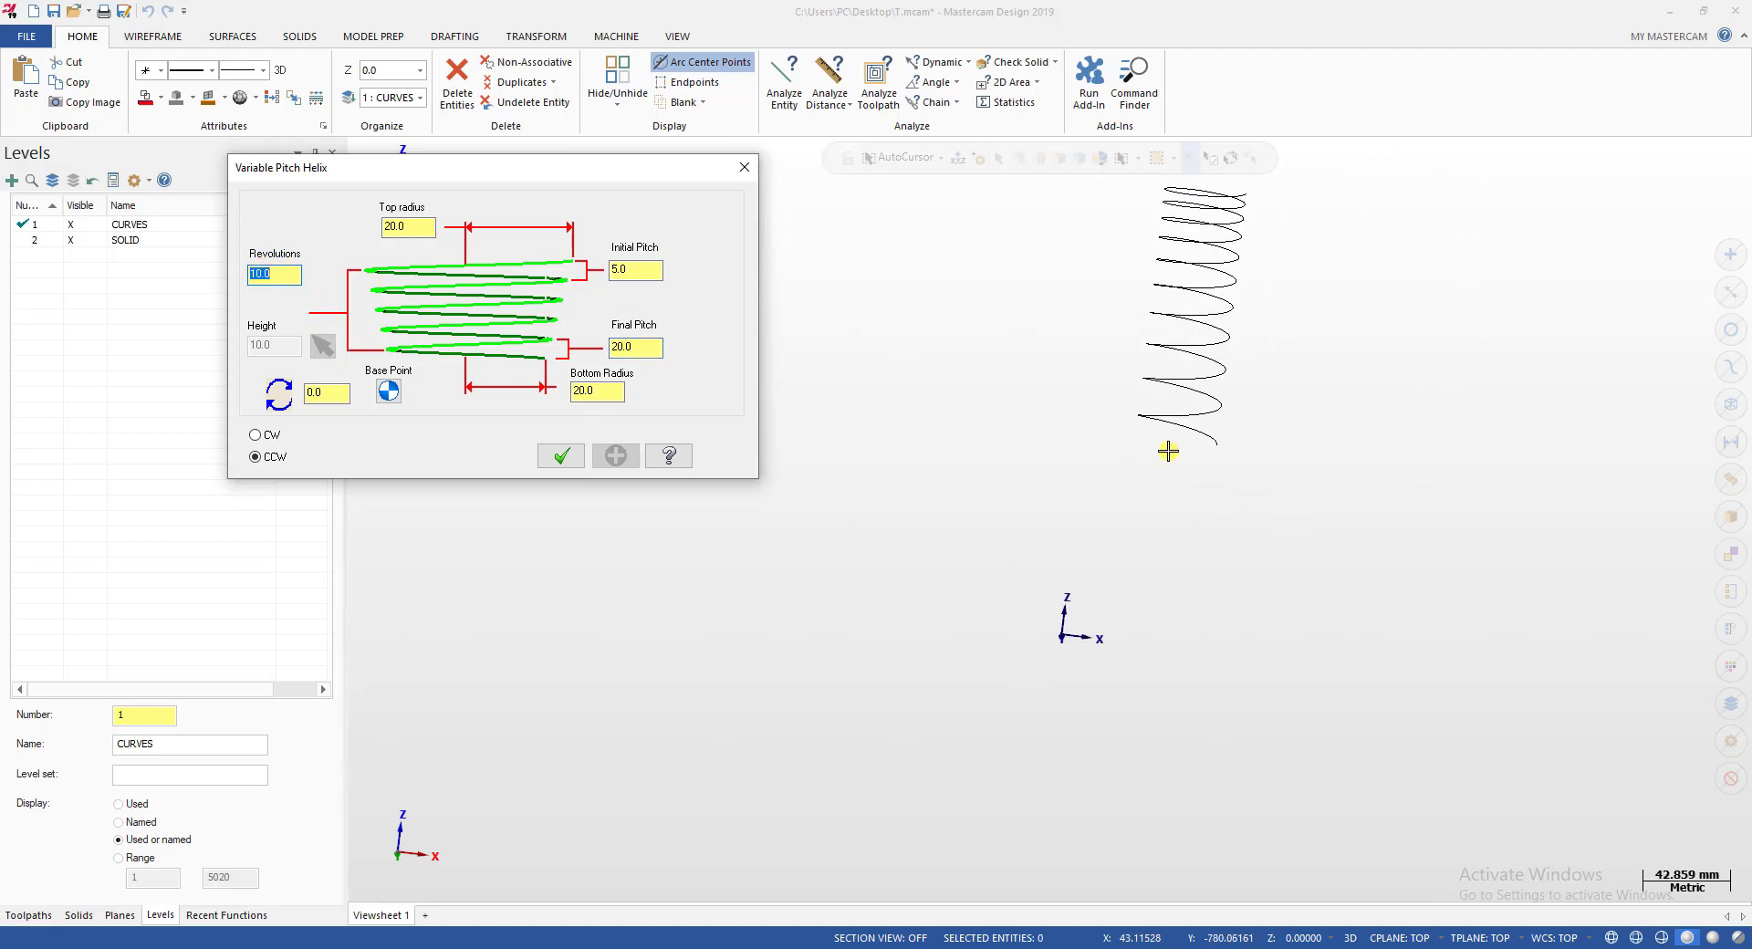
scroll(1105, 548, down, 1)
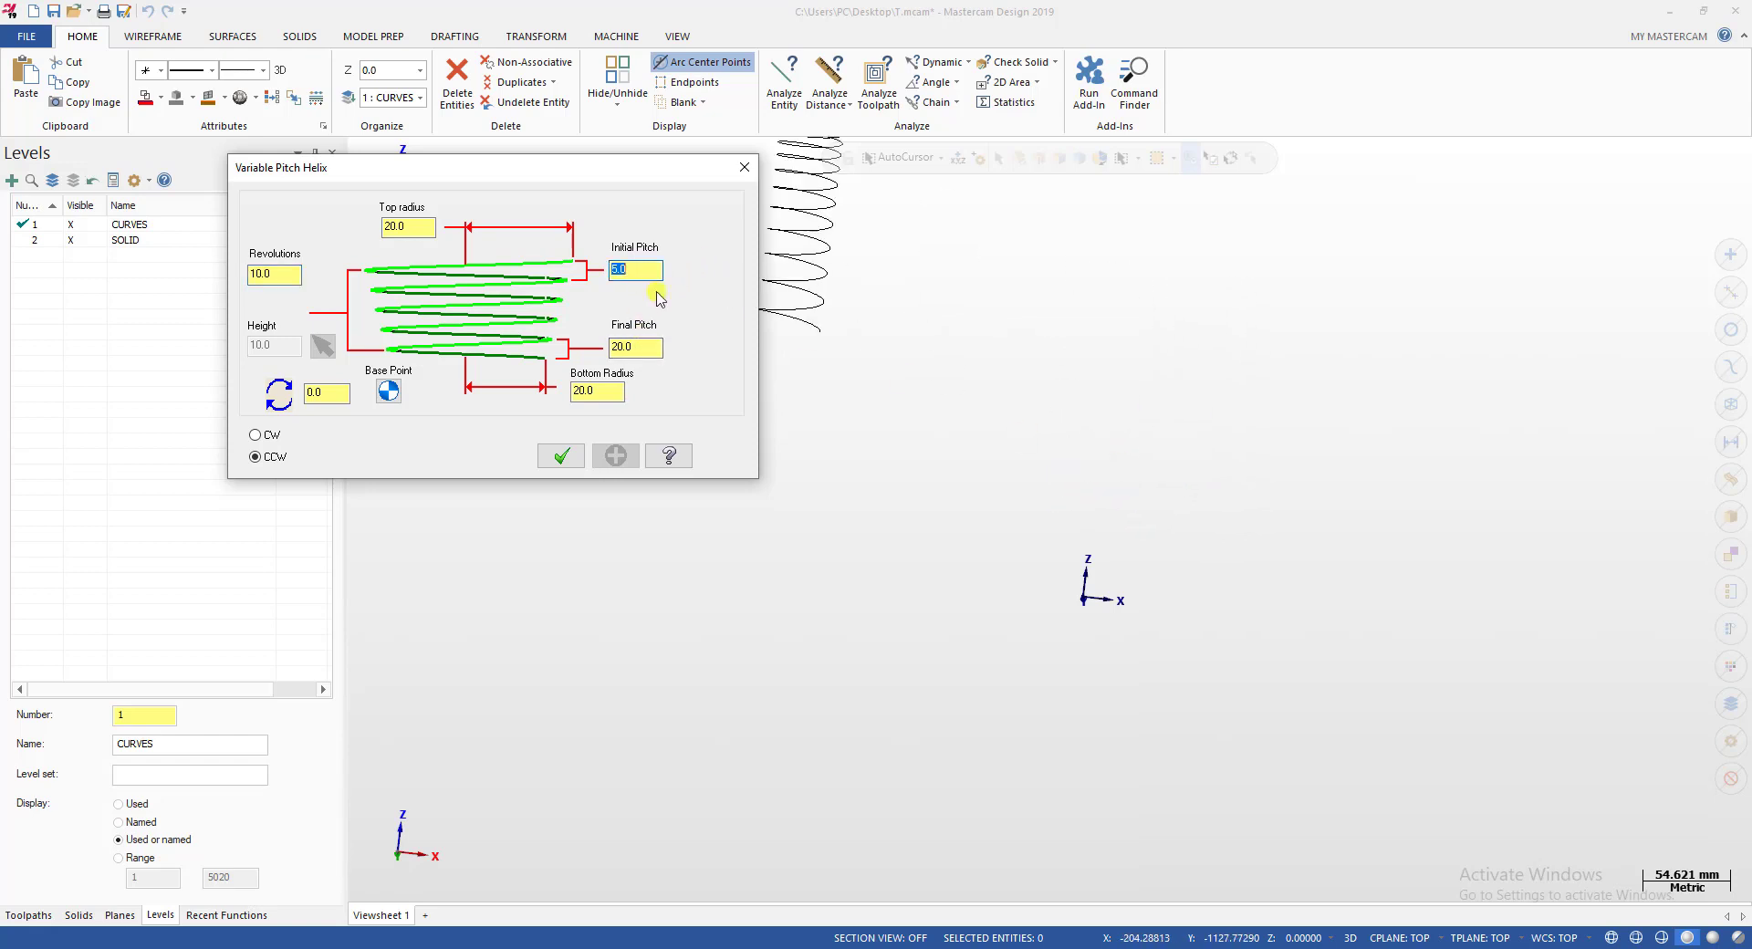
click(1085, 598)
click(561, 455)
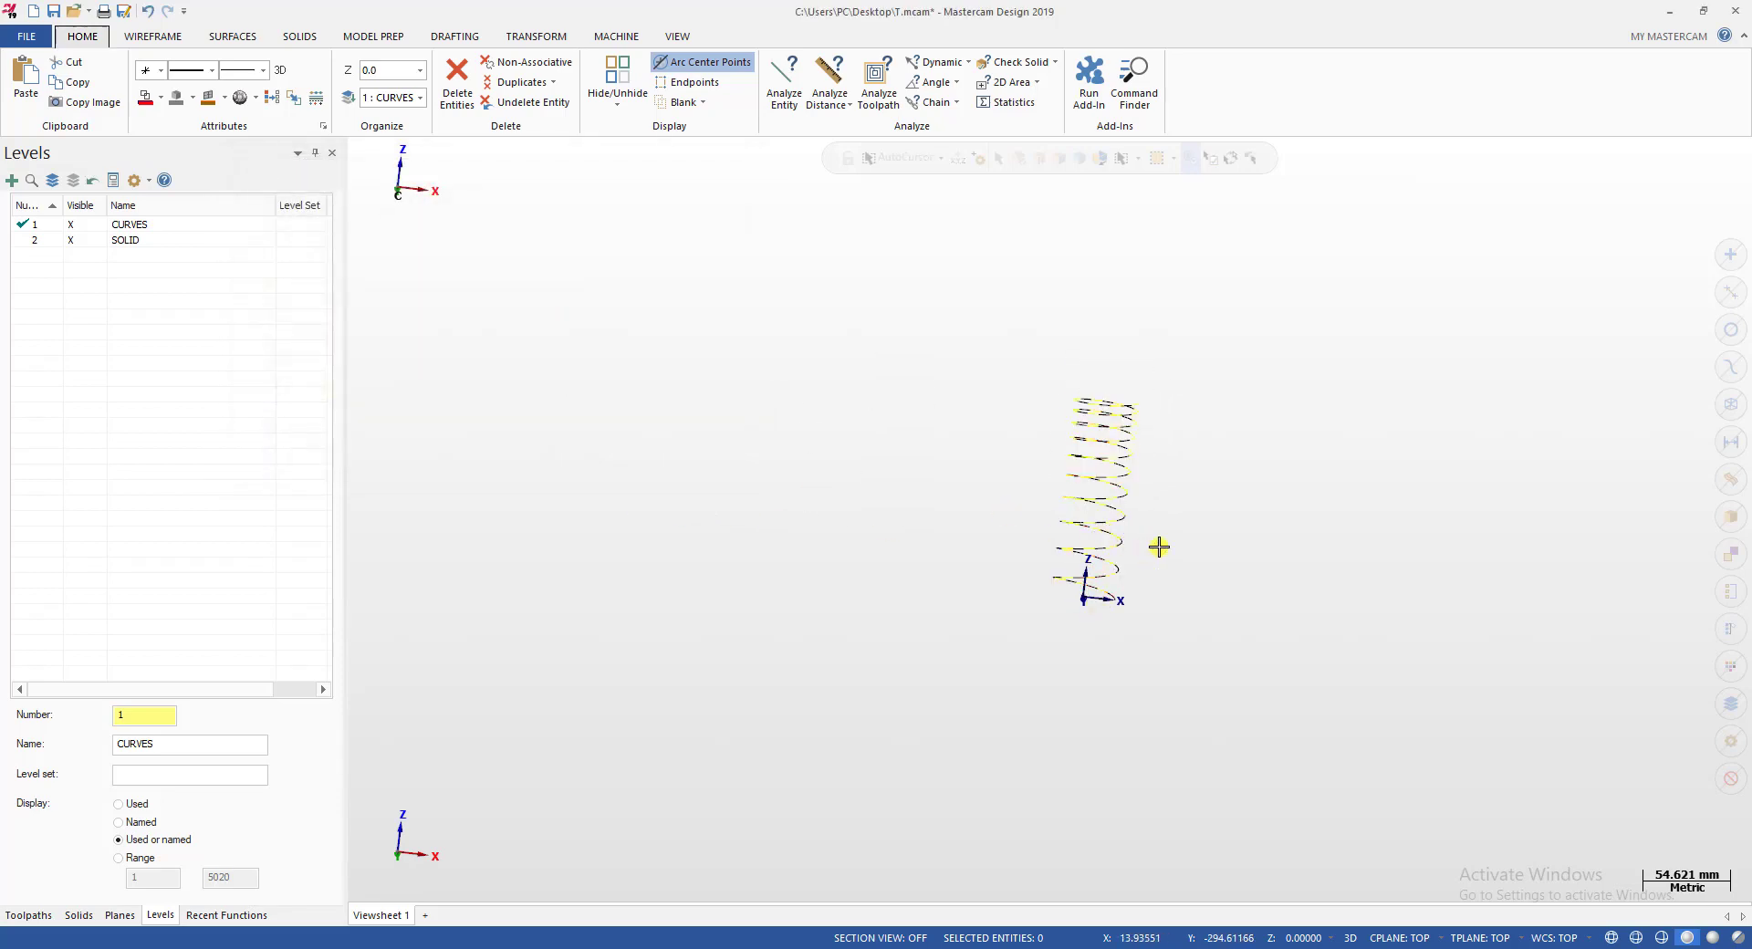
Examine the changing spacing between the helix's turns in the front view and from an angle.
key(alt+1)
key(alt+2)
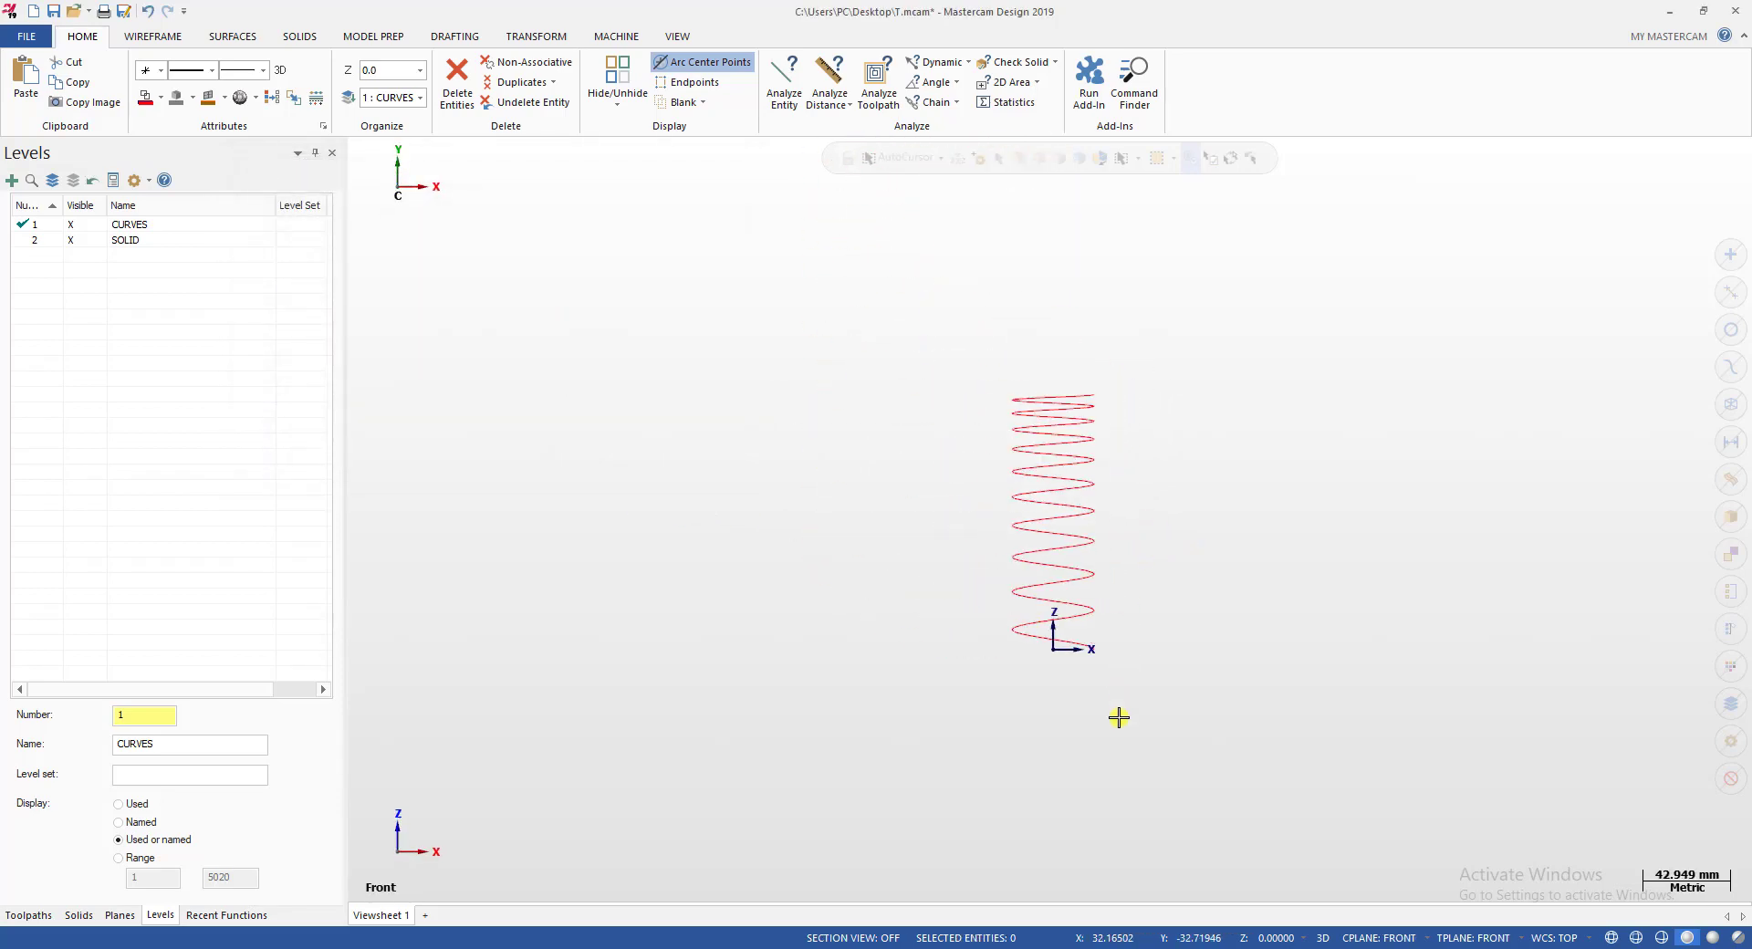
scroll(1095, 446, up, 3)
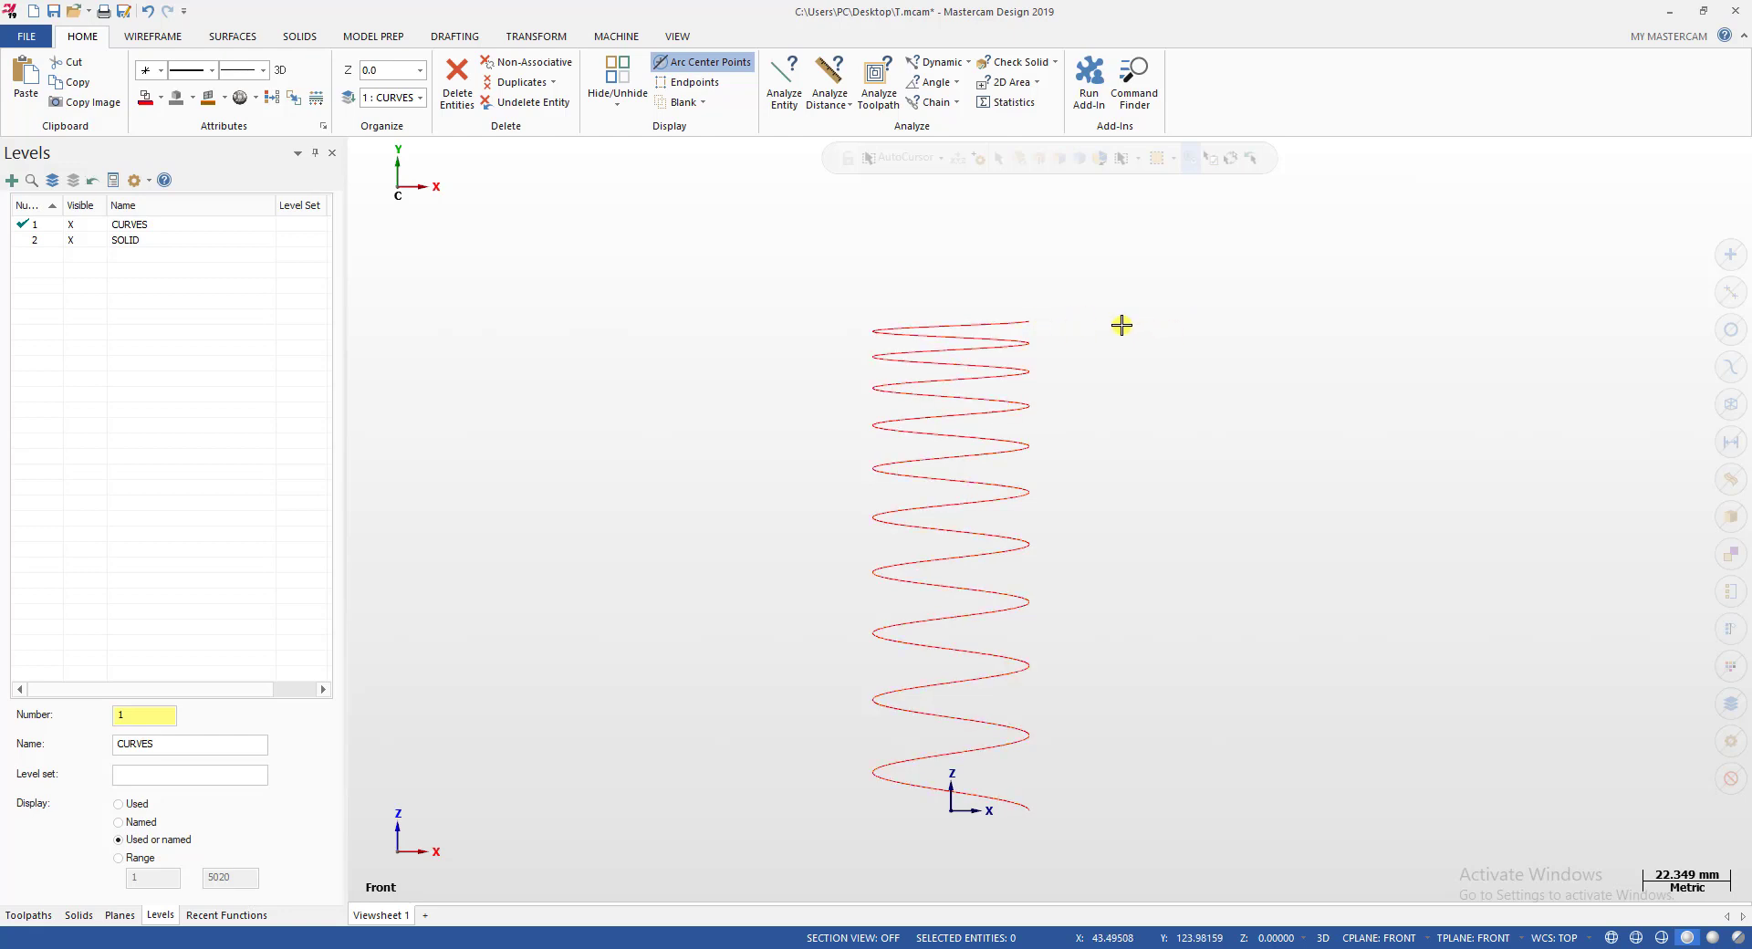
scroll(1122, 325, up, 1)
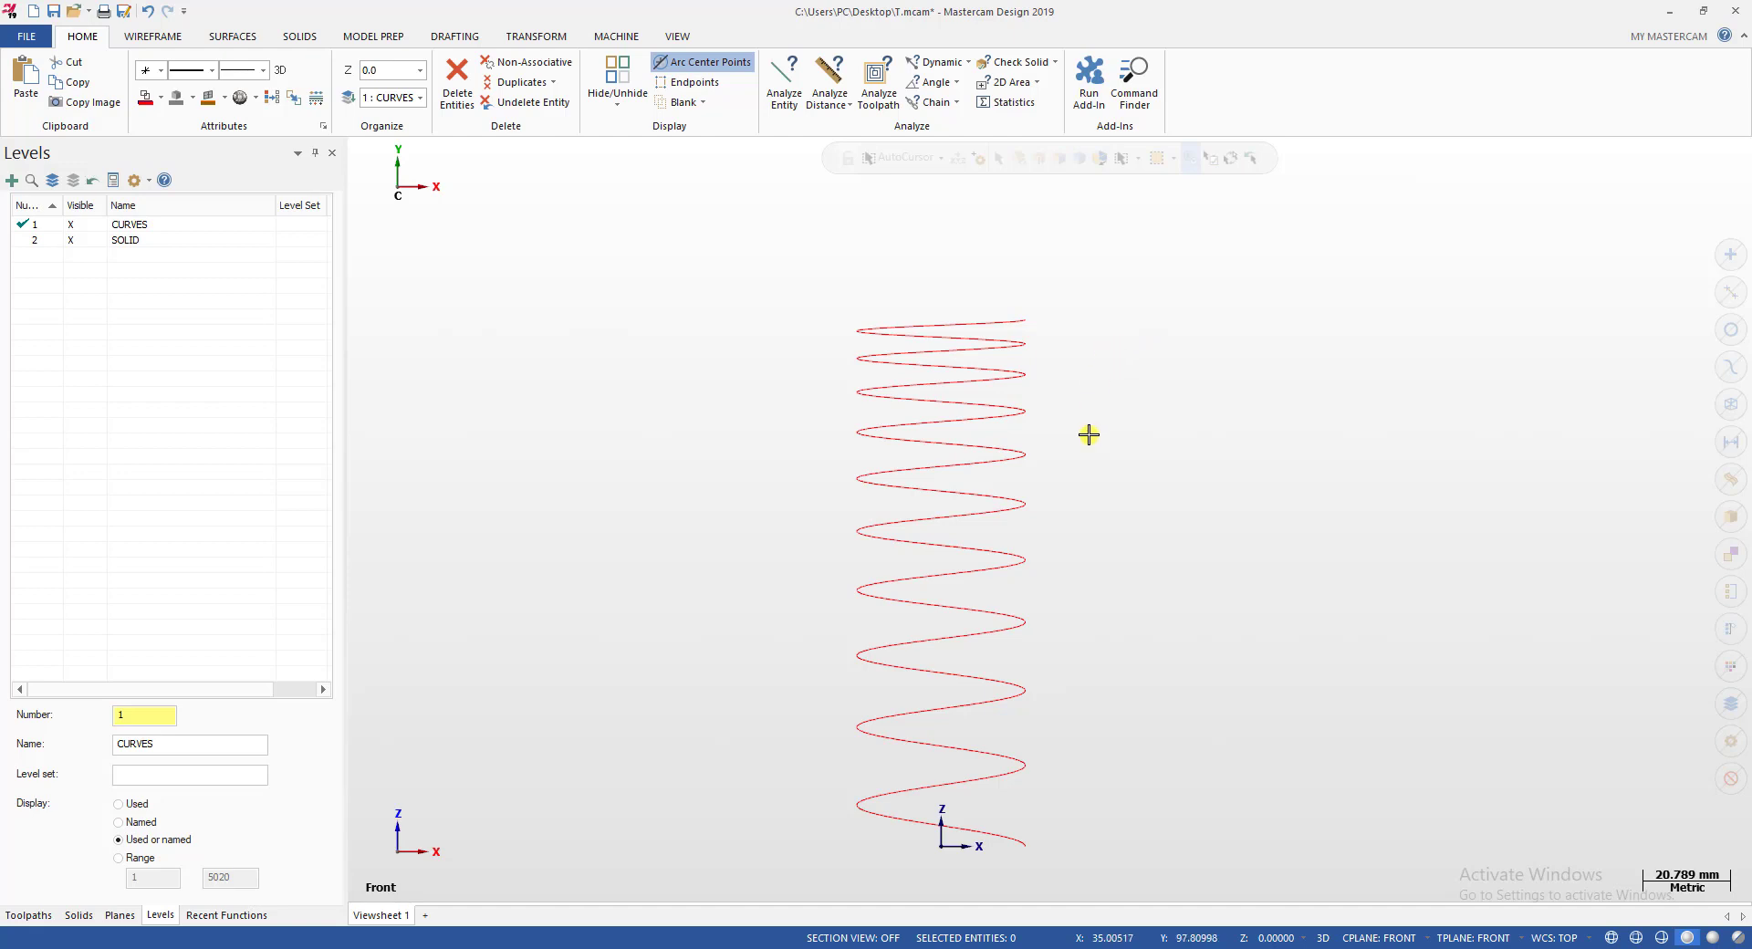
scroll(1089, 435, down, 2)
middle_drag(1095, 449, 1173, 509)
key(alt+2)
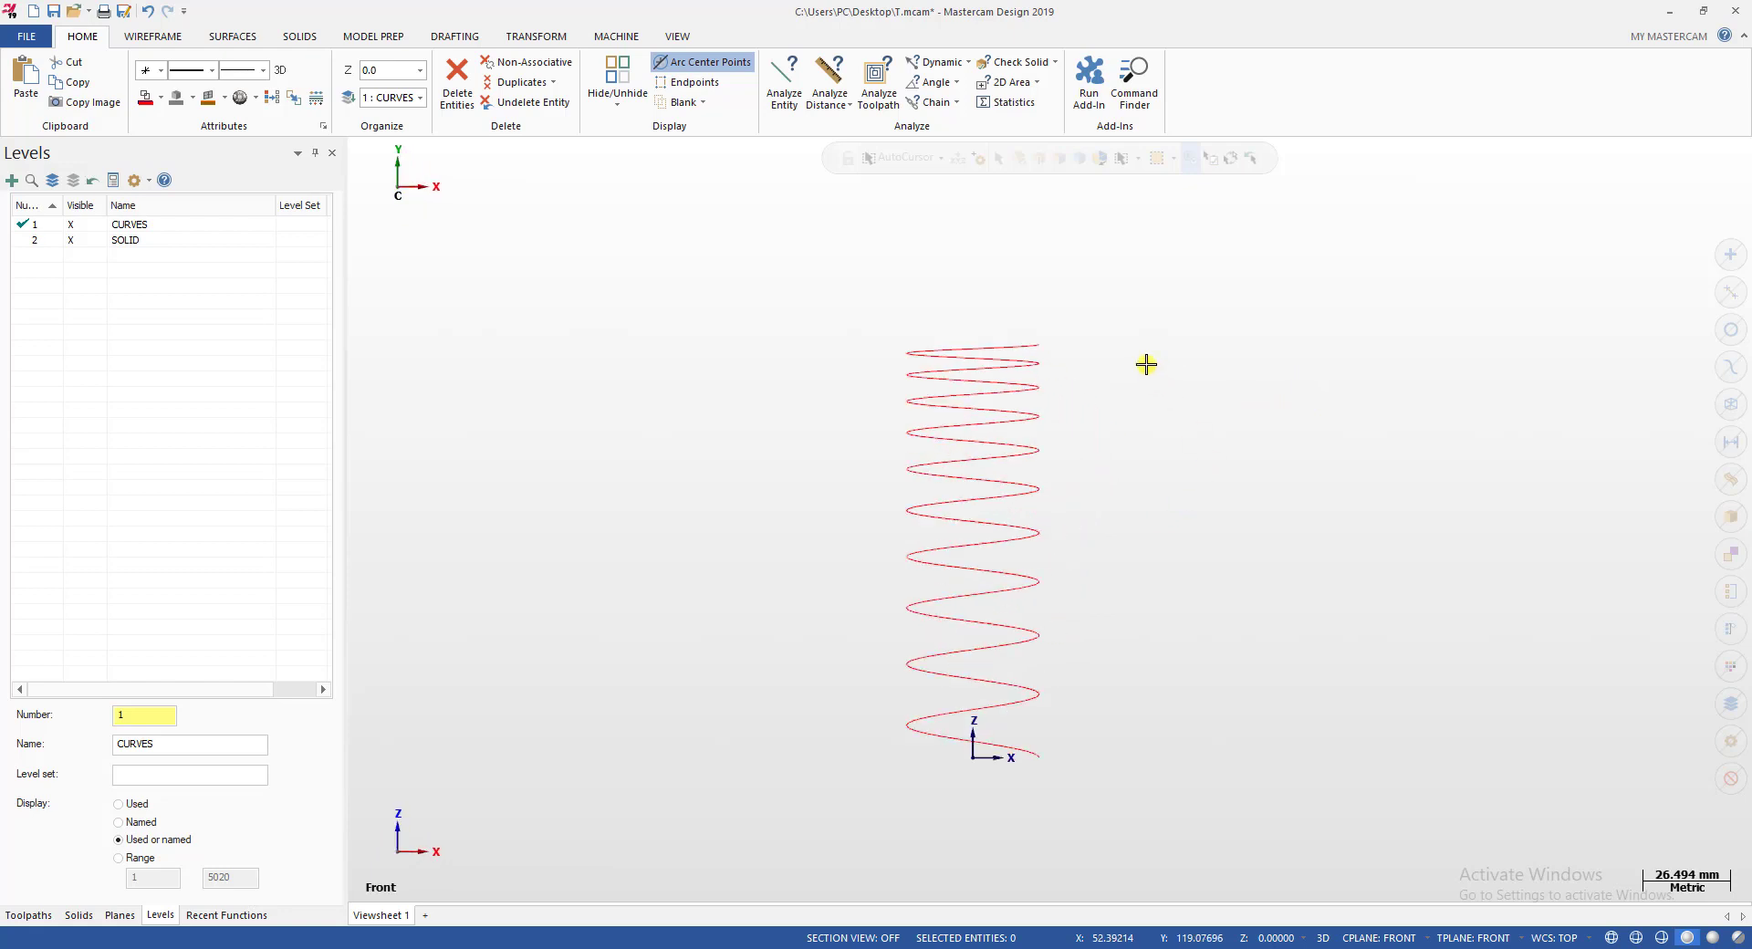
scroll(1146, 364, down, 2)
middle_drag(1103, 418, 1313, 444)
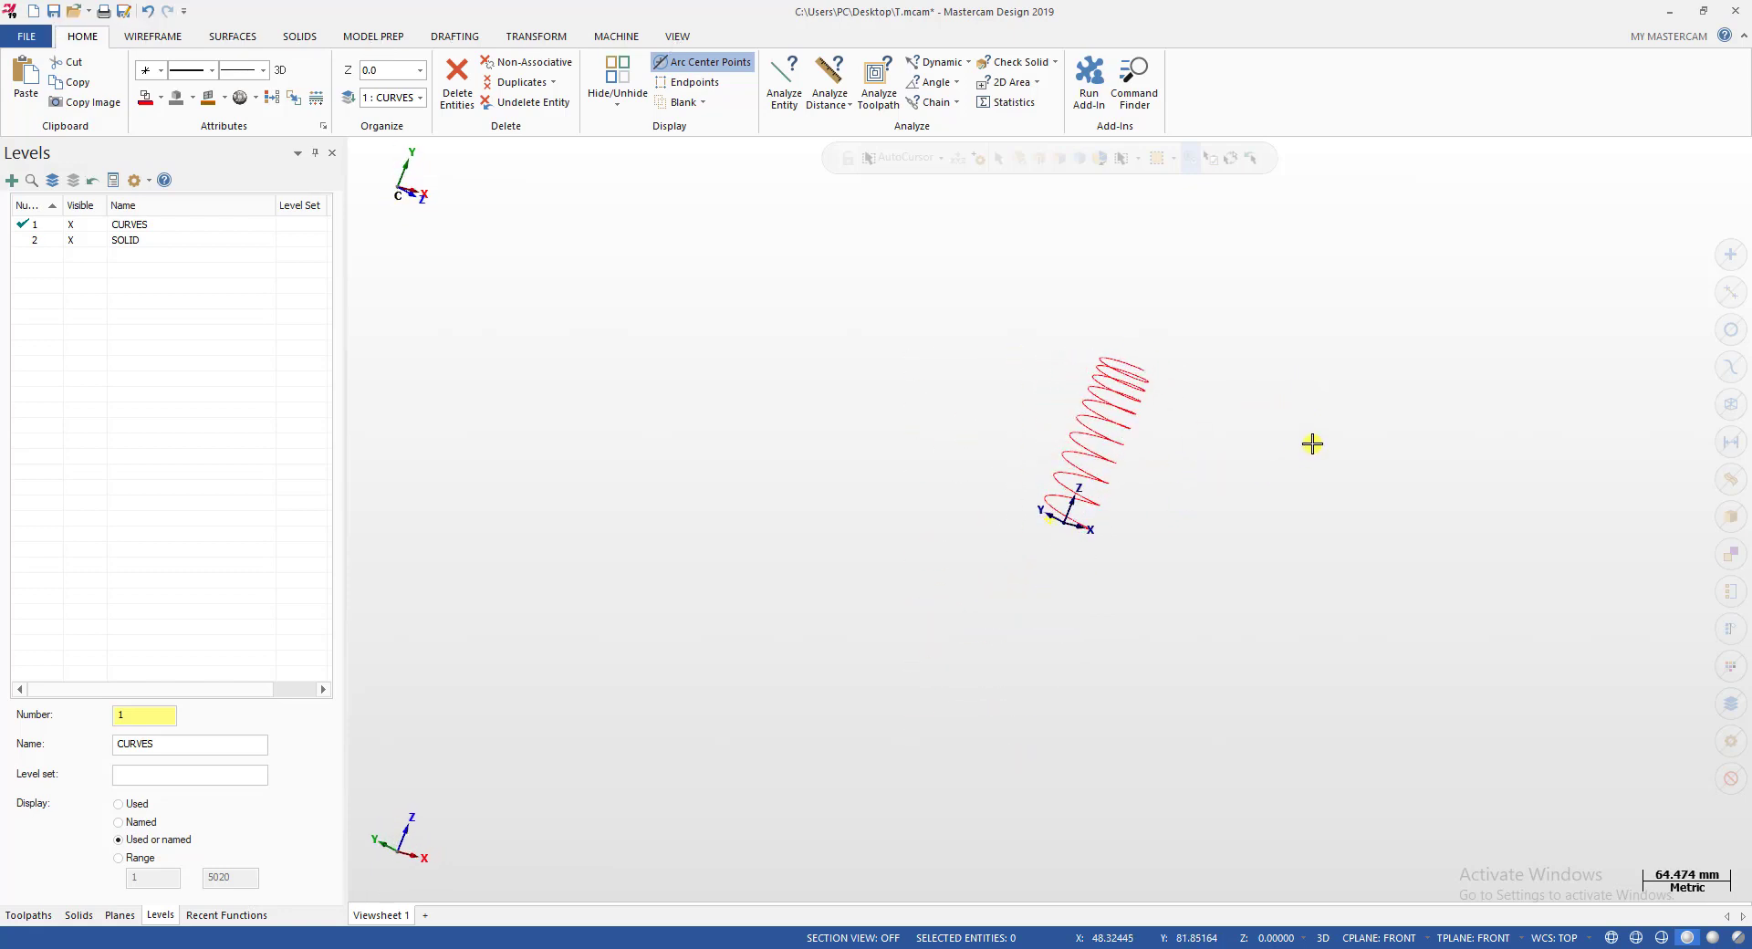
click(1126, 381)
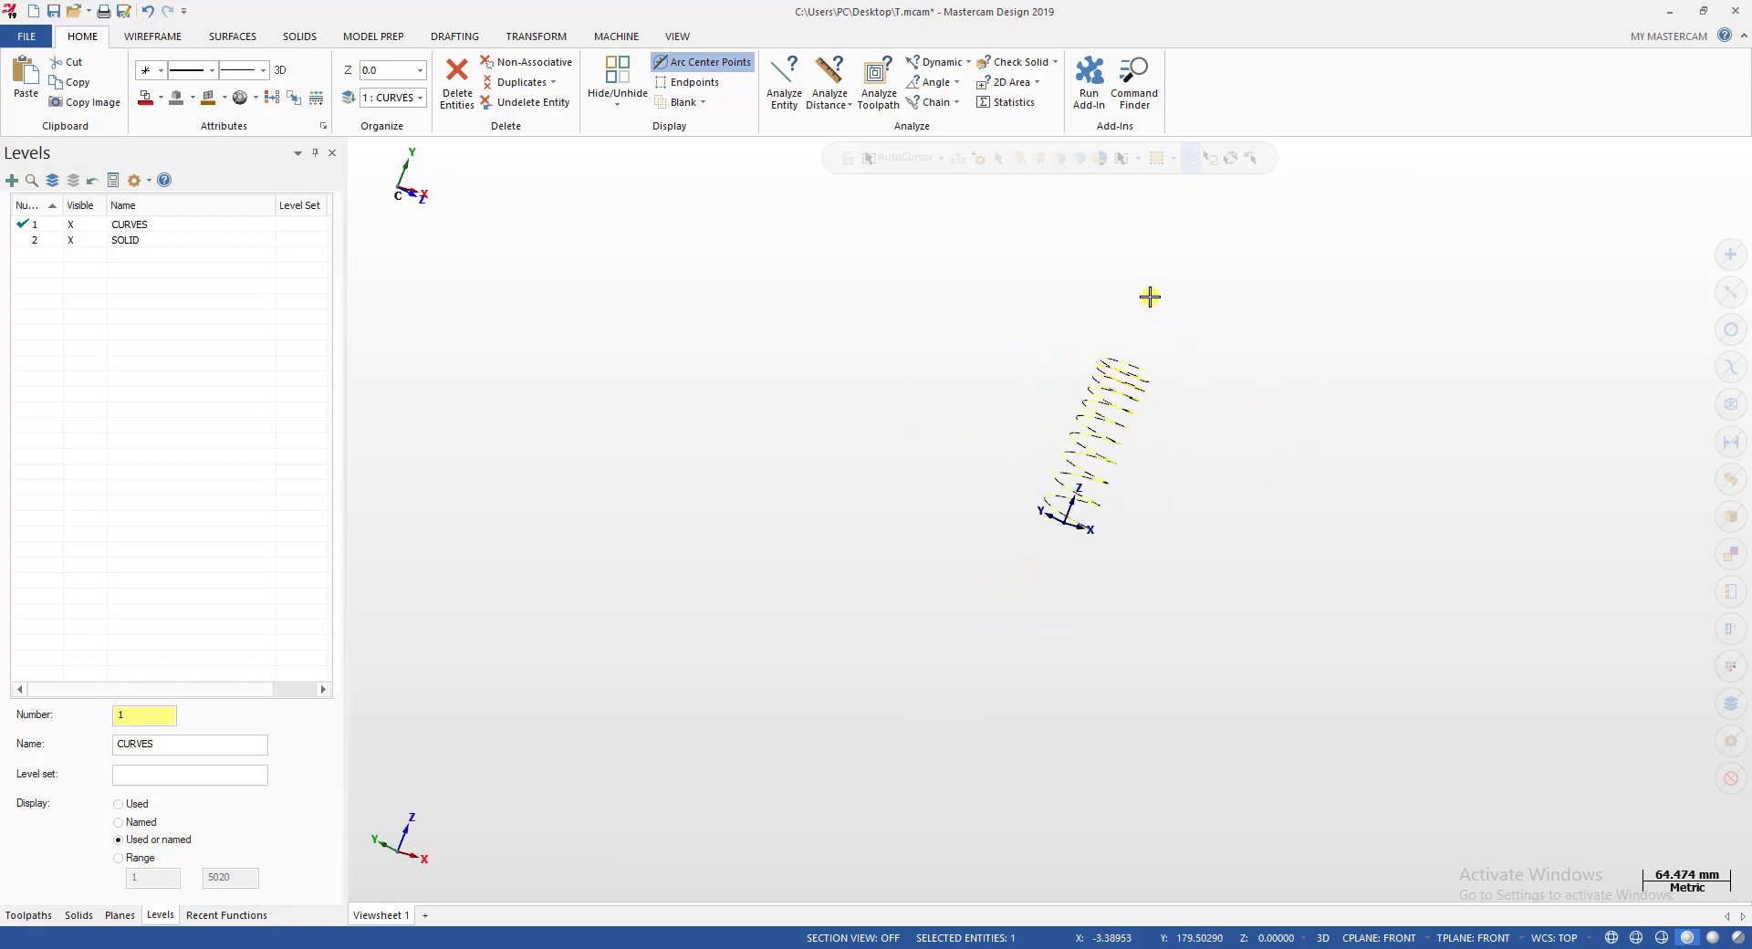
click(1088, 83)
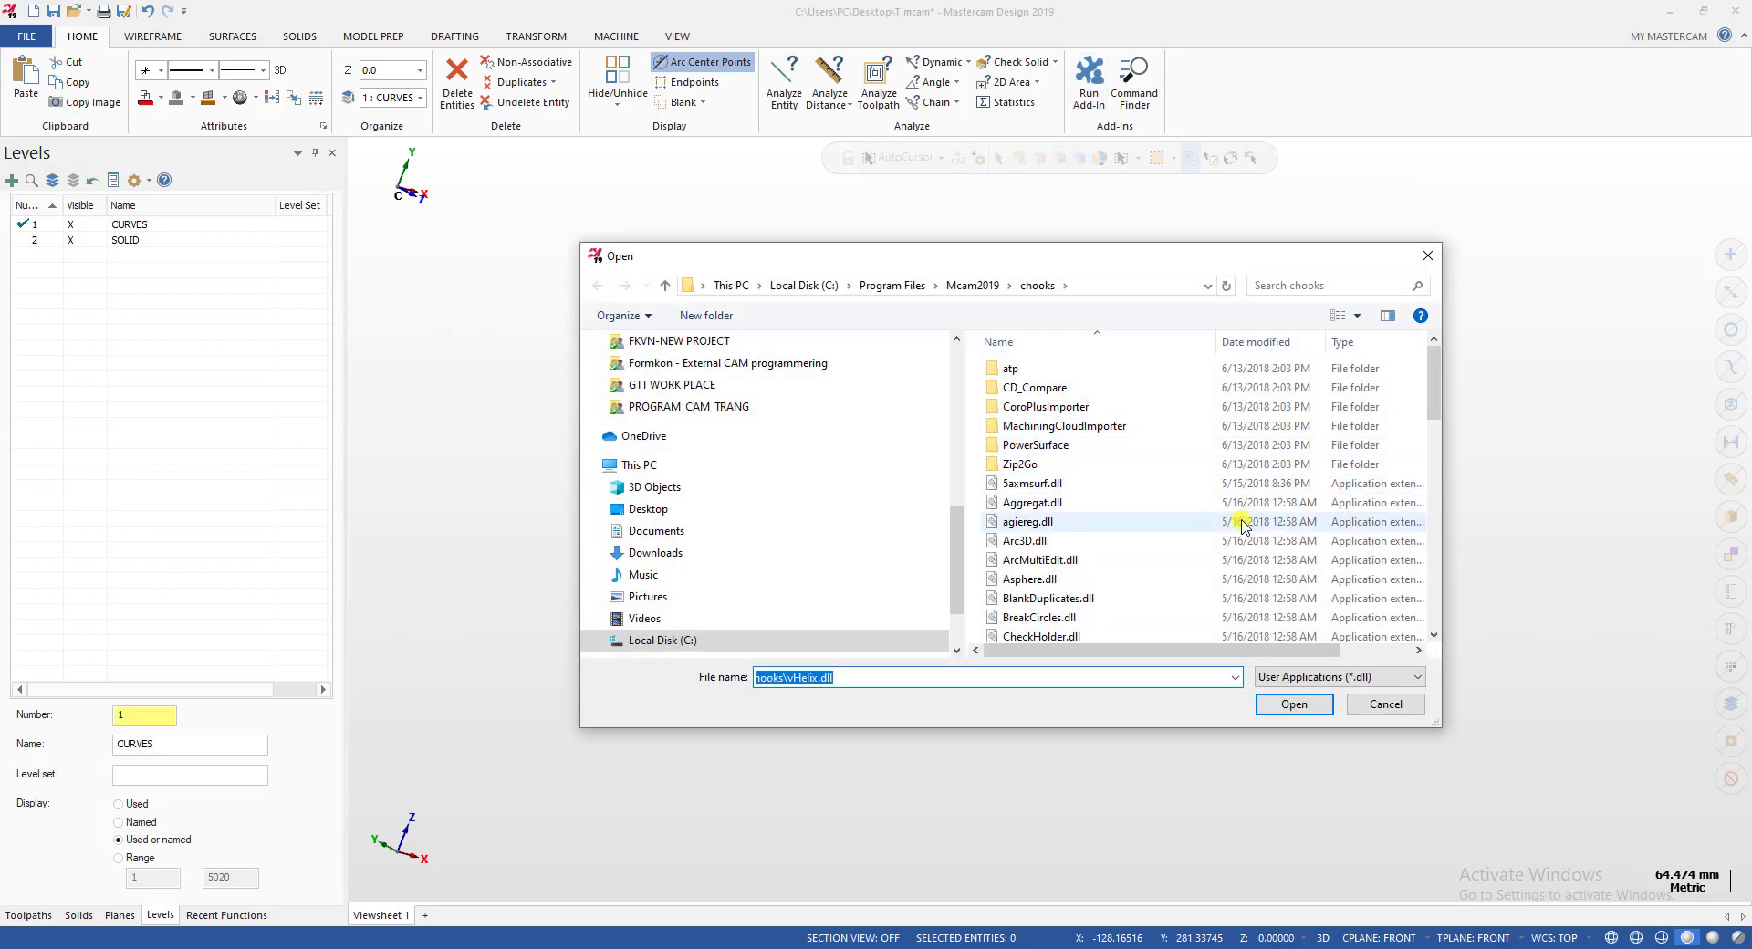
key(Return)
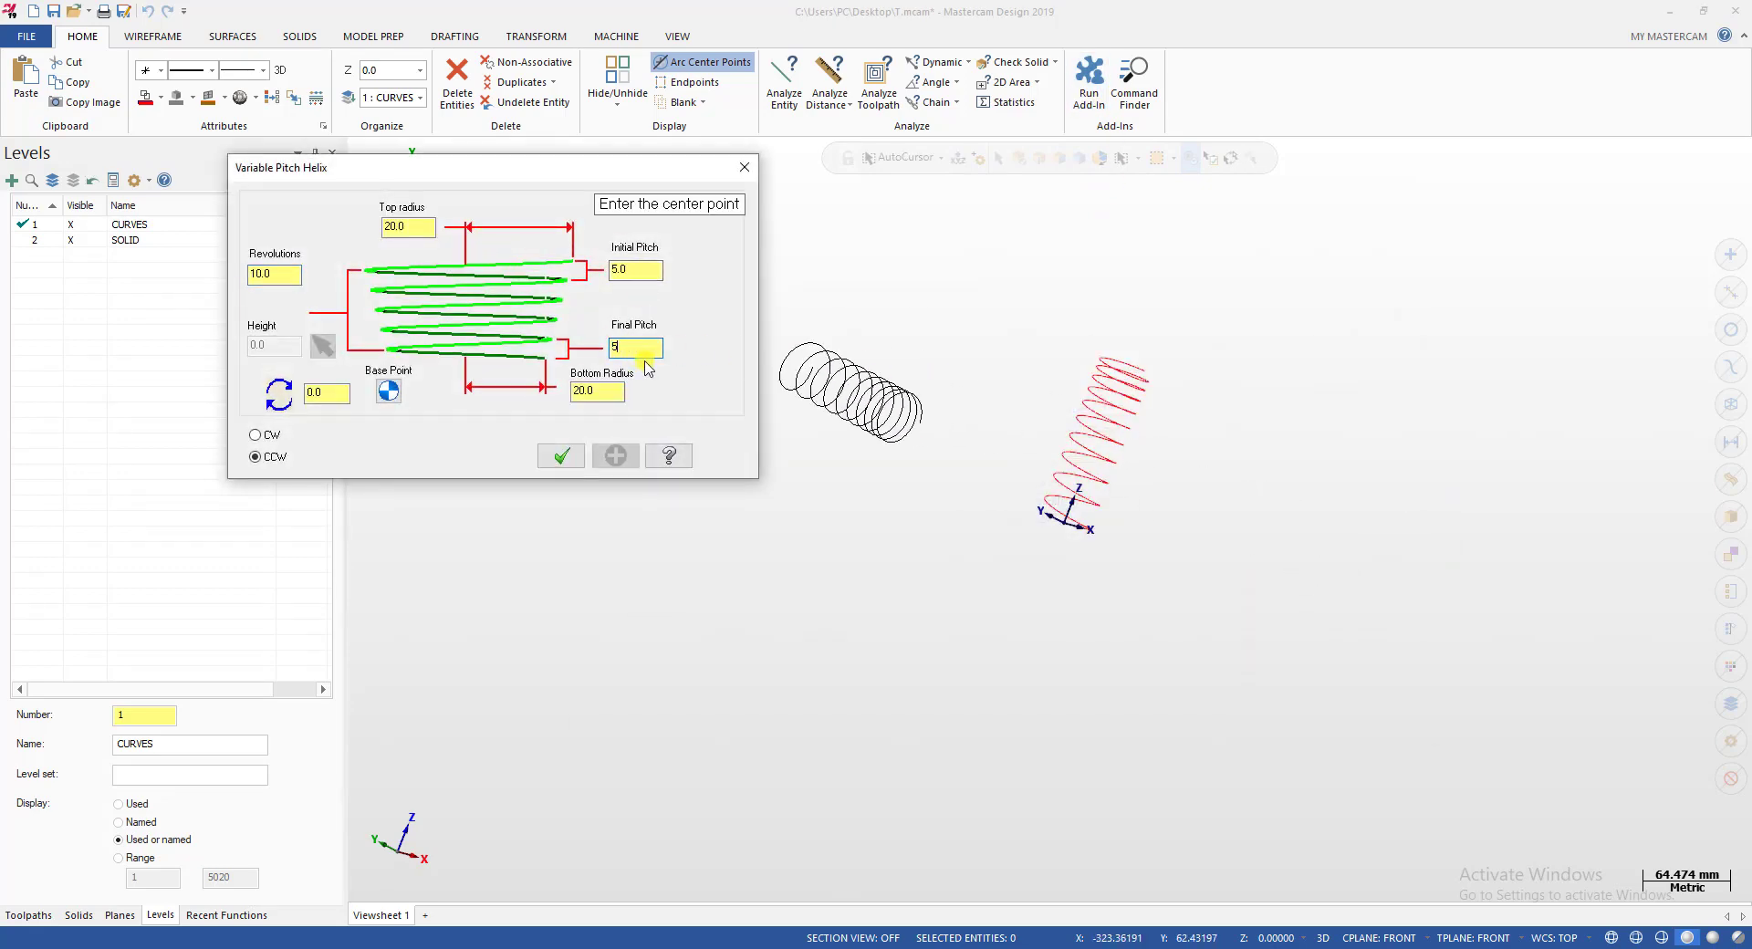
click(1212, 351)
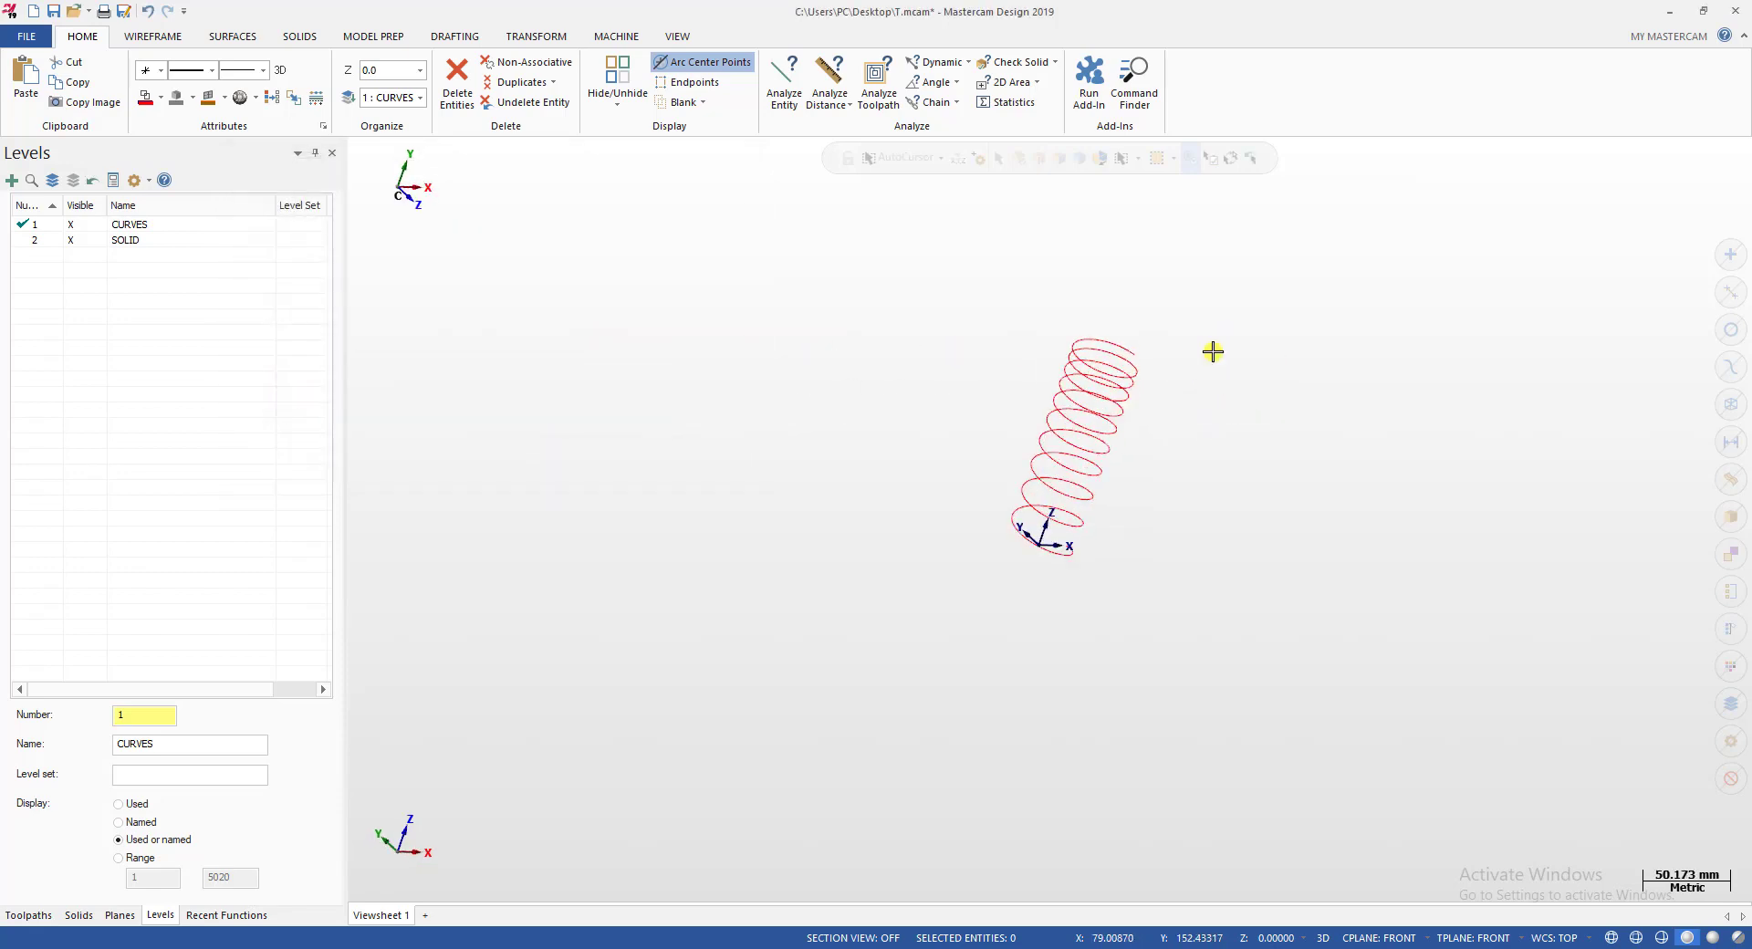
Run the vHelix.dll add-in and create a second helix beside the first with a final pitch of 5 and 5 revolutions.
click(1089, 82)
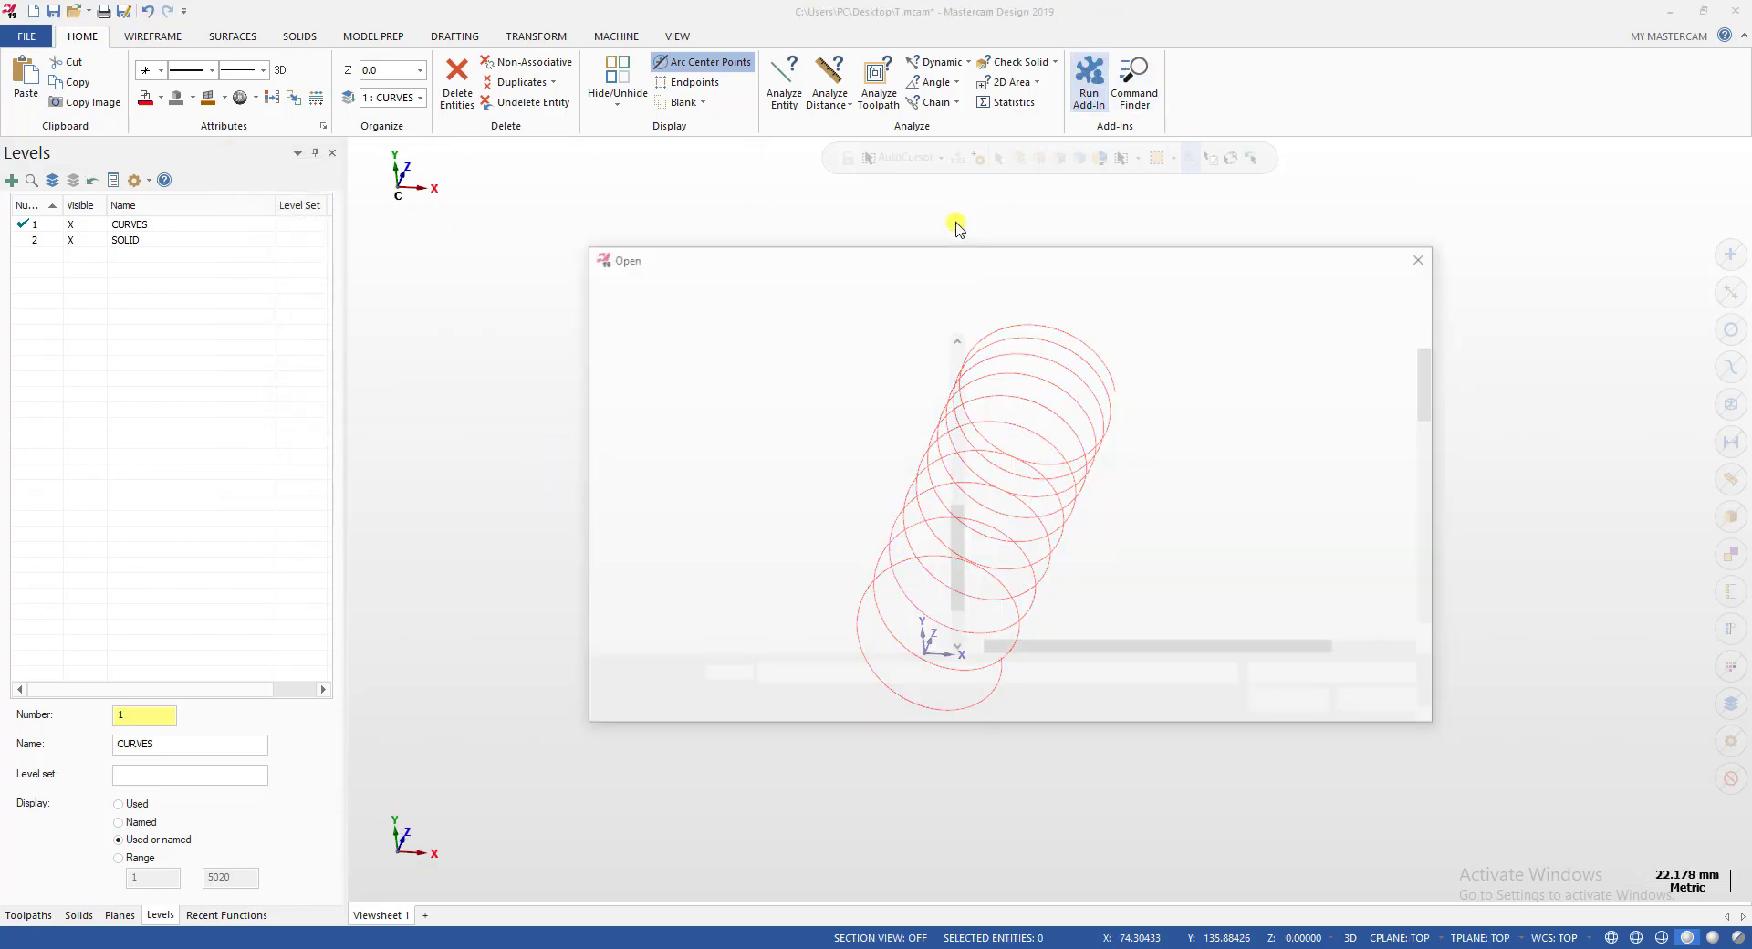
double_click(1246, 482)
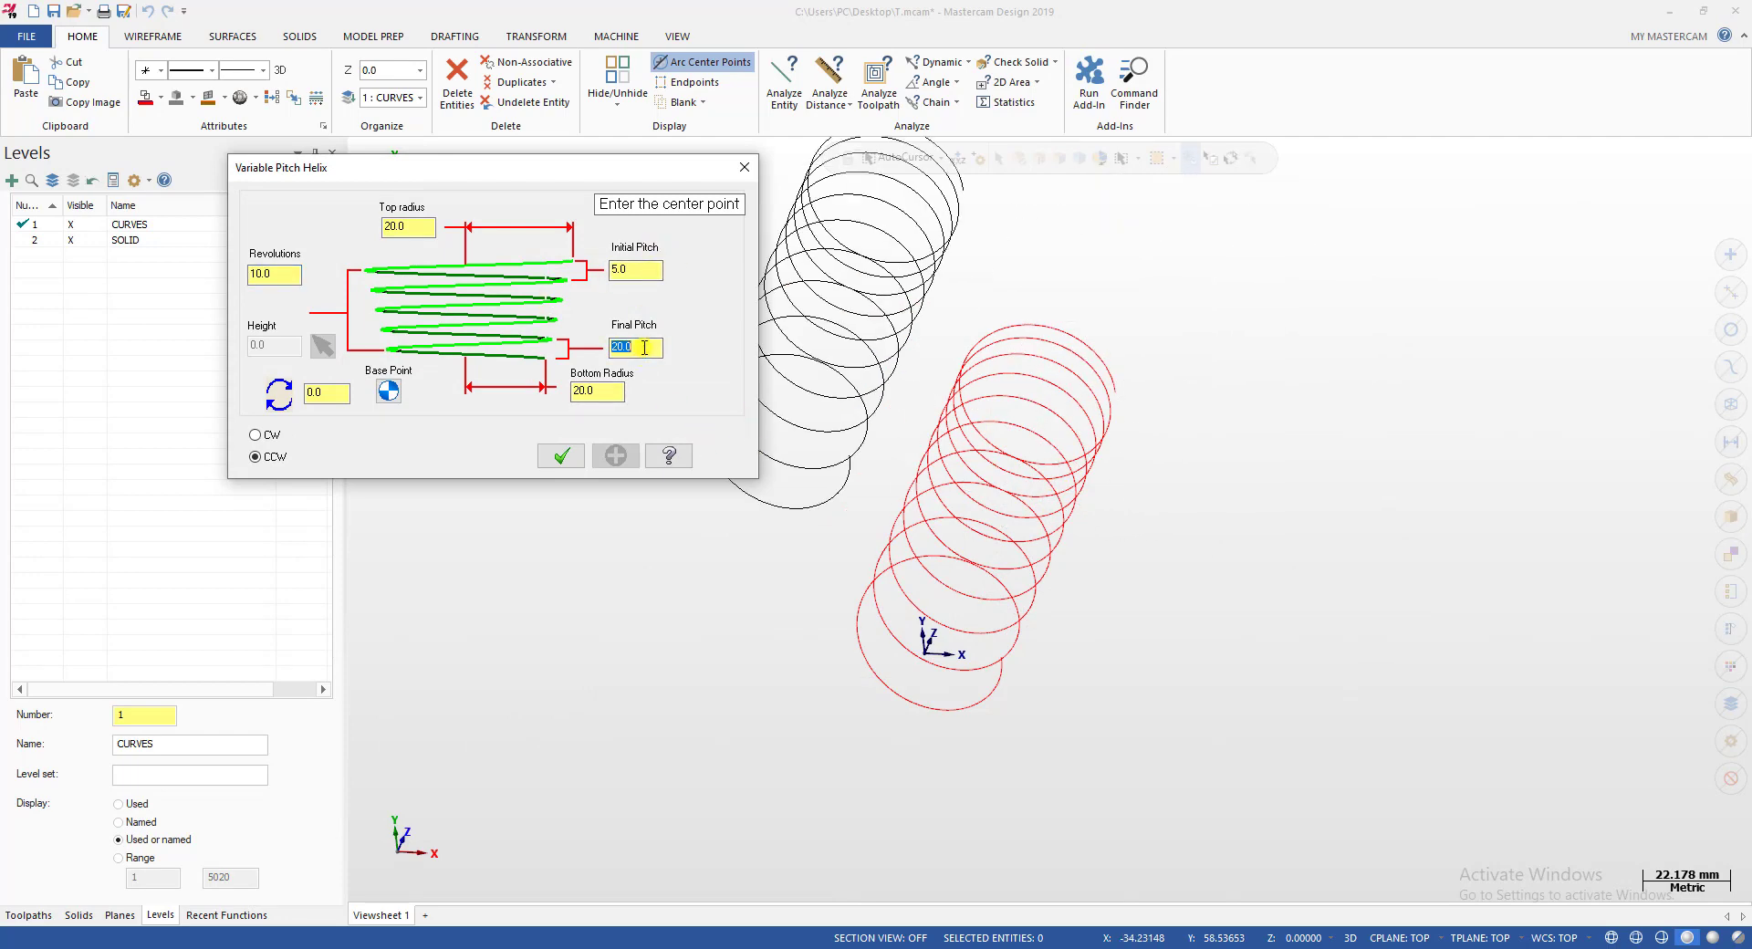
key(Tab)
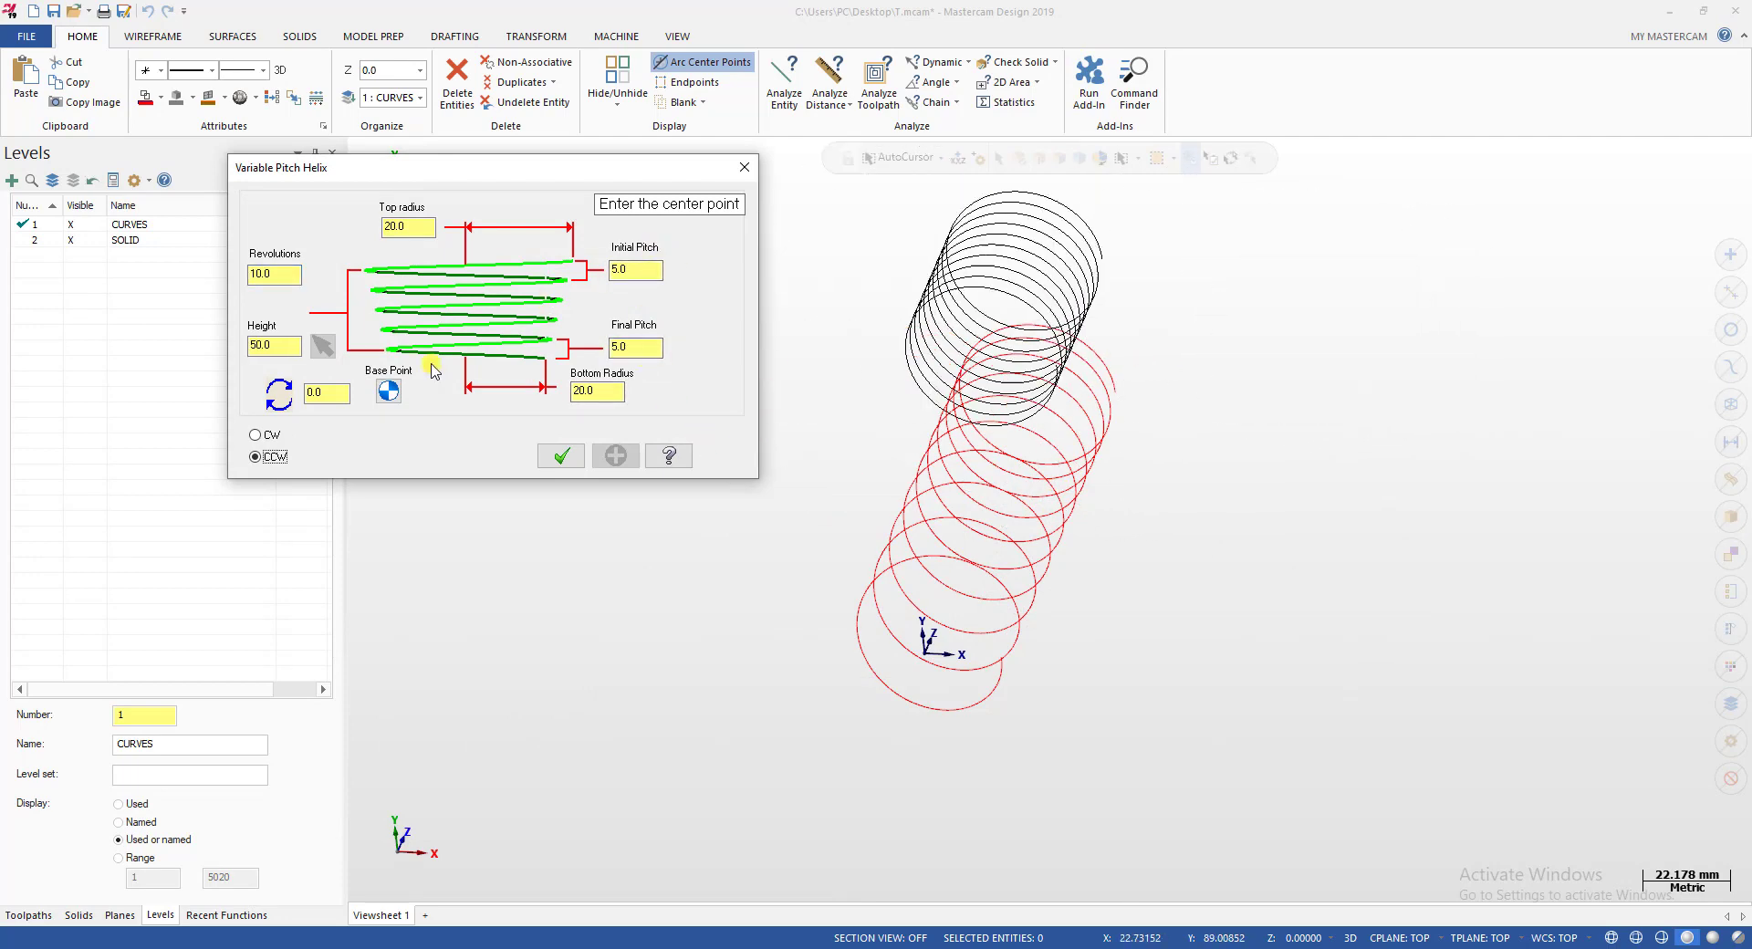
text(5)
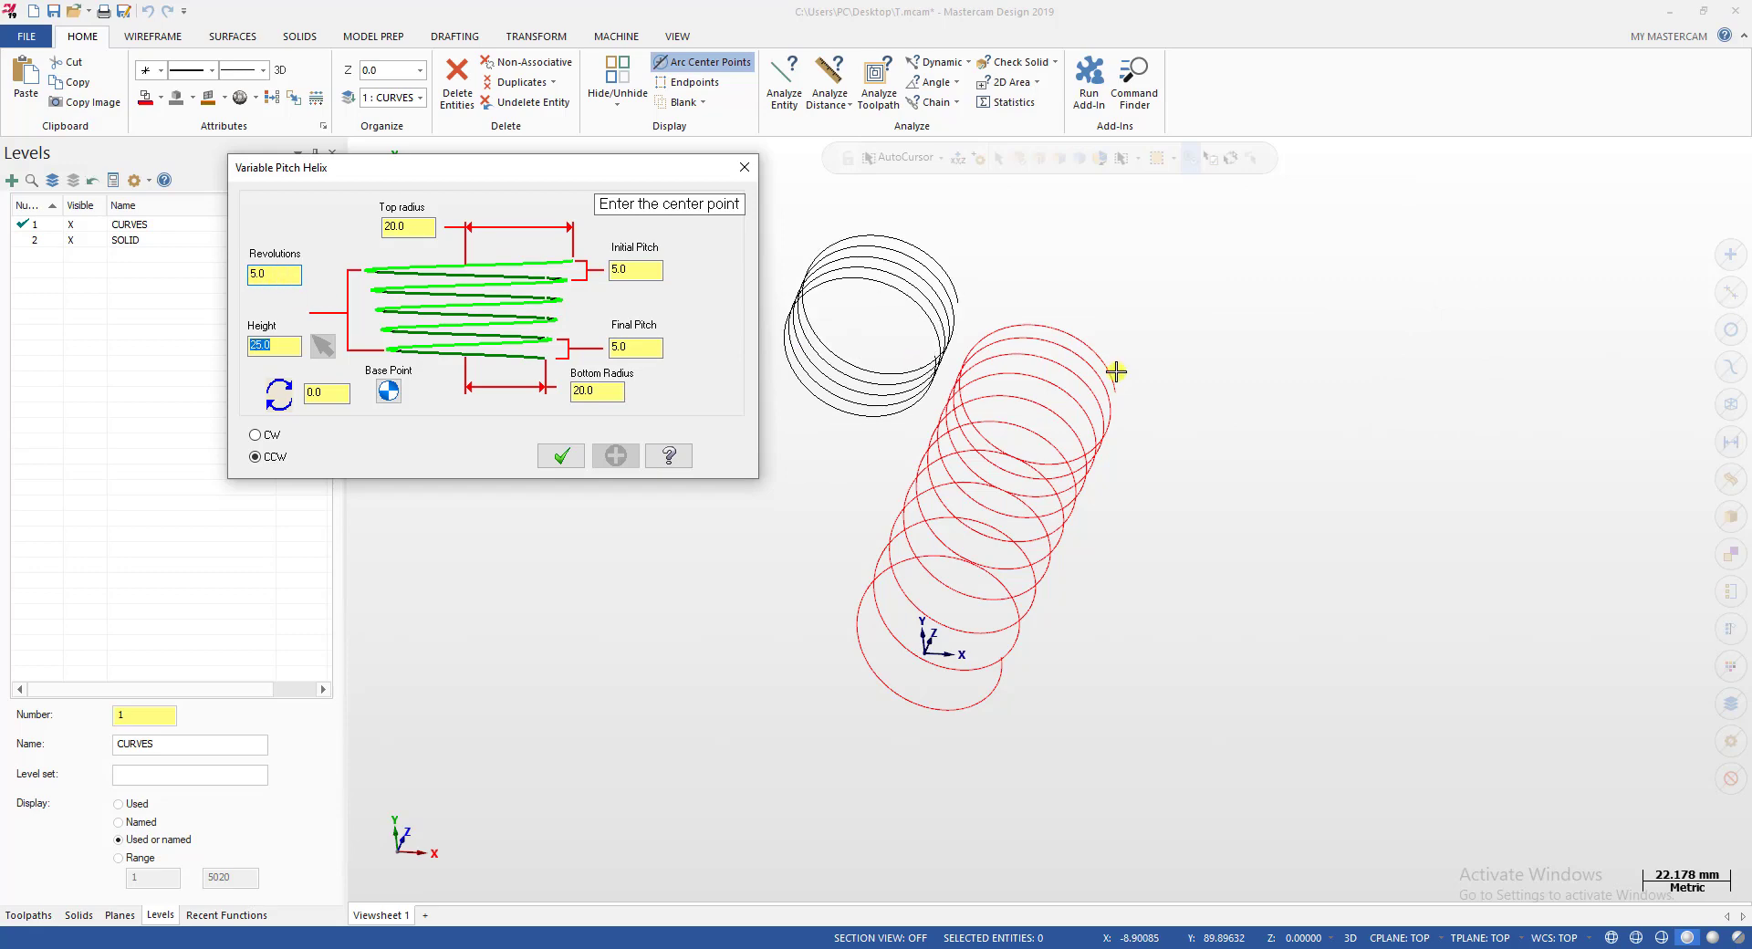
click(1244, 321)
click(558, 455)
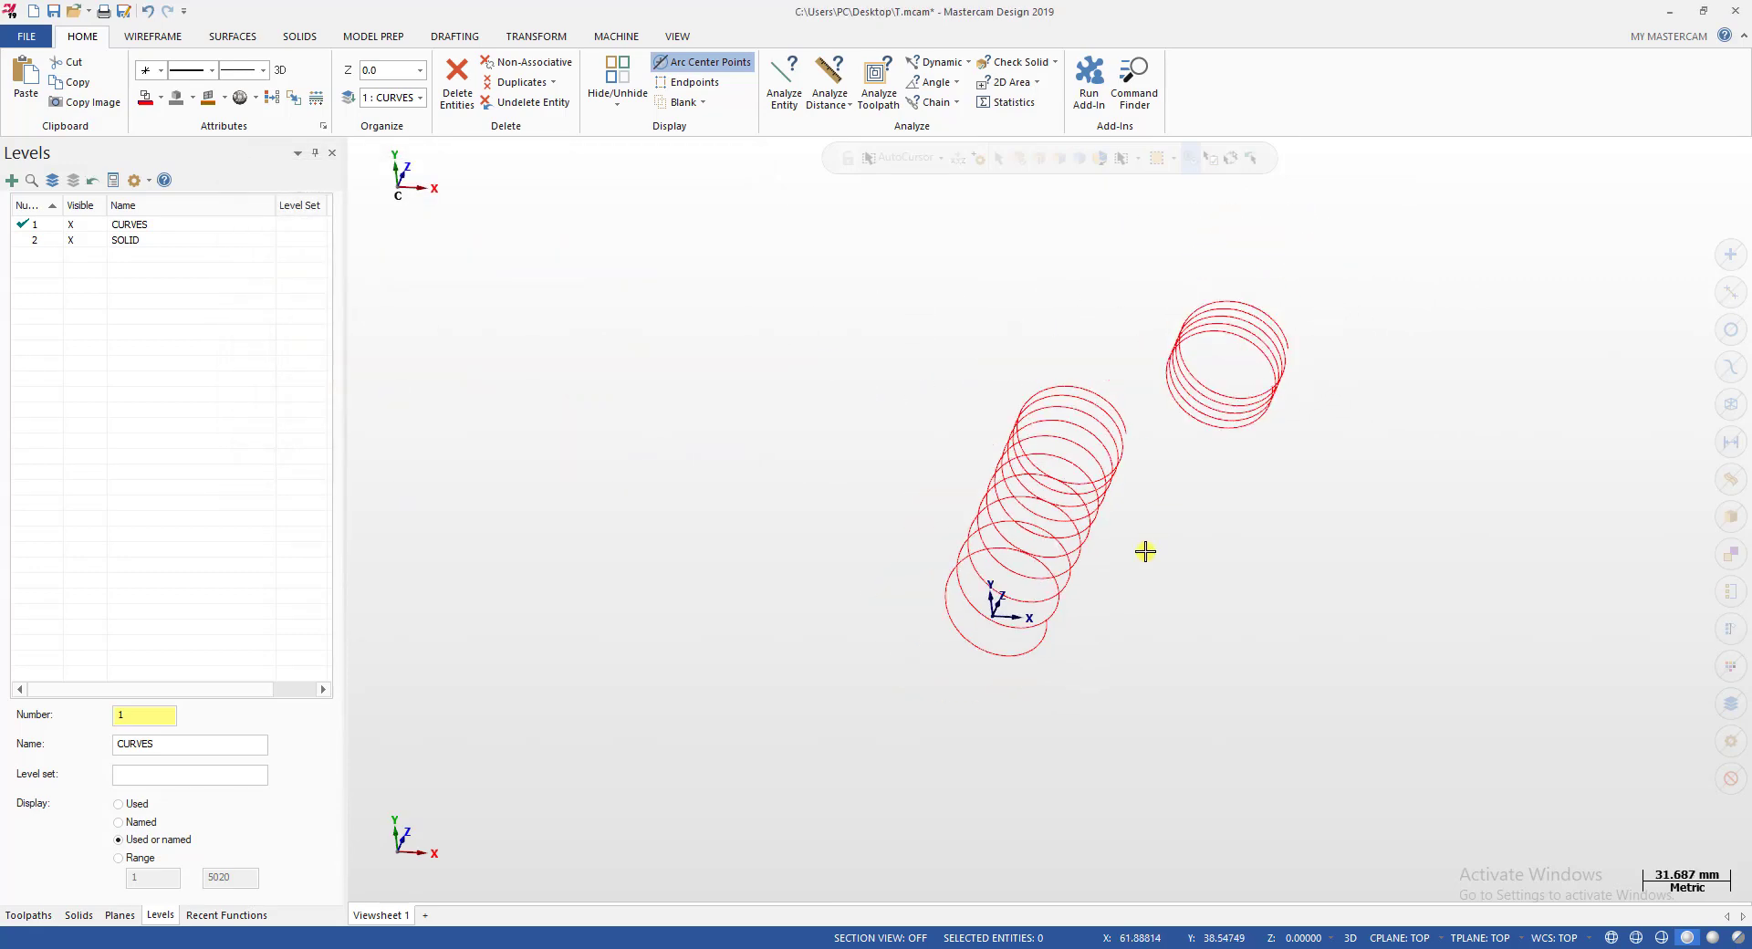
Compare the two helices in the front view and delete the shorter constant-pitch helix.
key(alt+2)
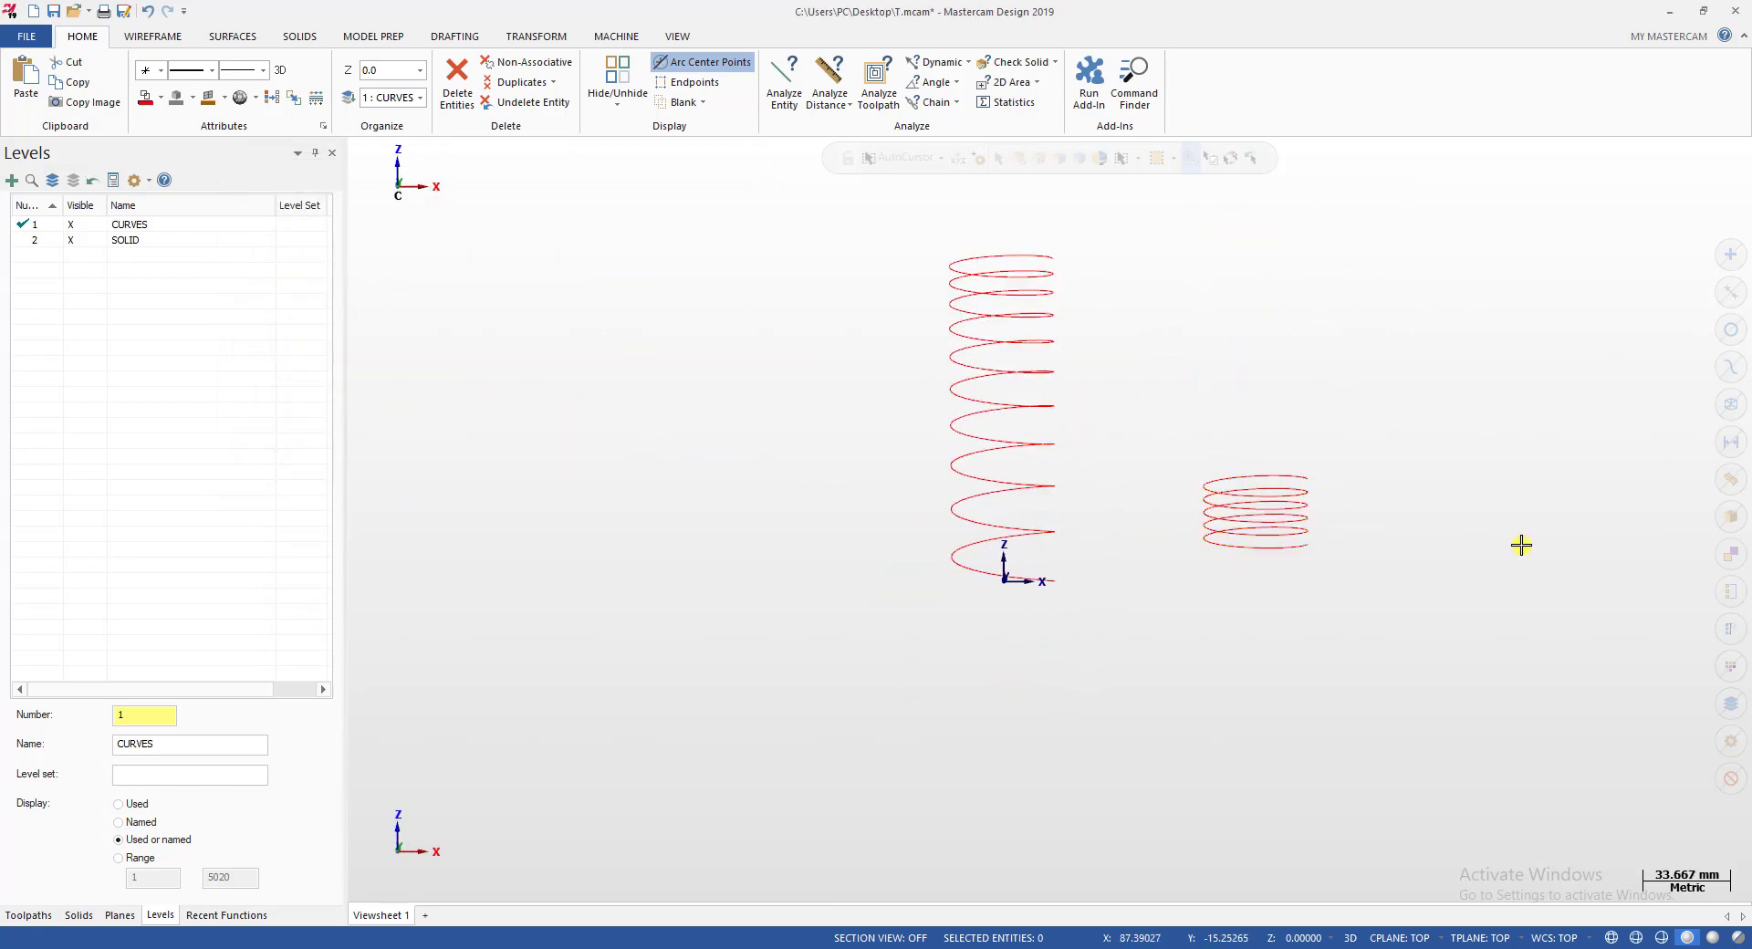
middle_drag(1248, 473, 1191, 459)
key(alt+2)
key(alt)
scroll(1187, 461, up, 1)
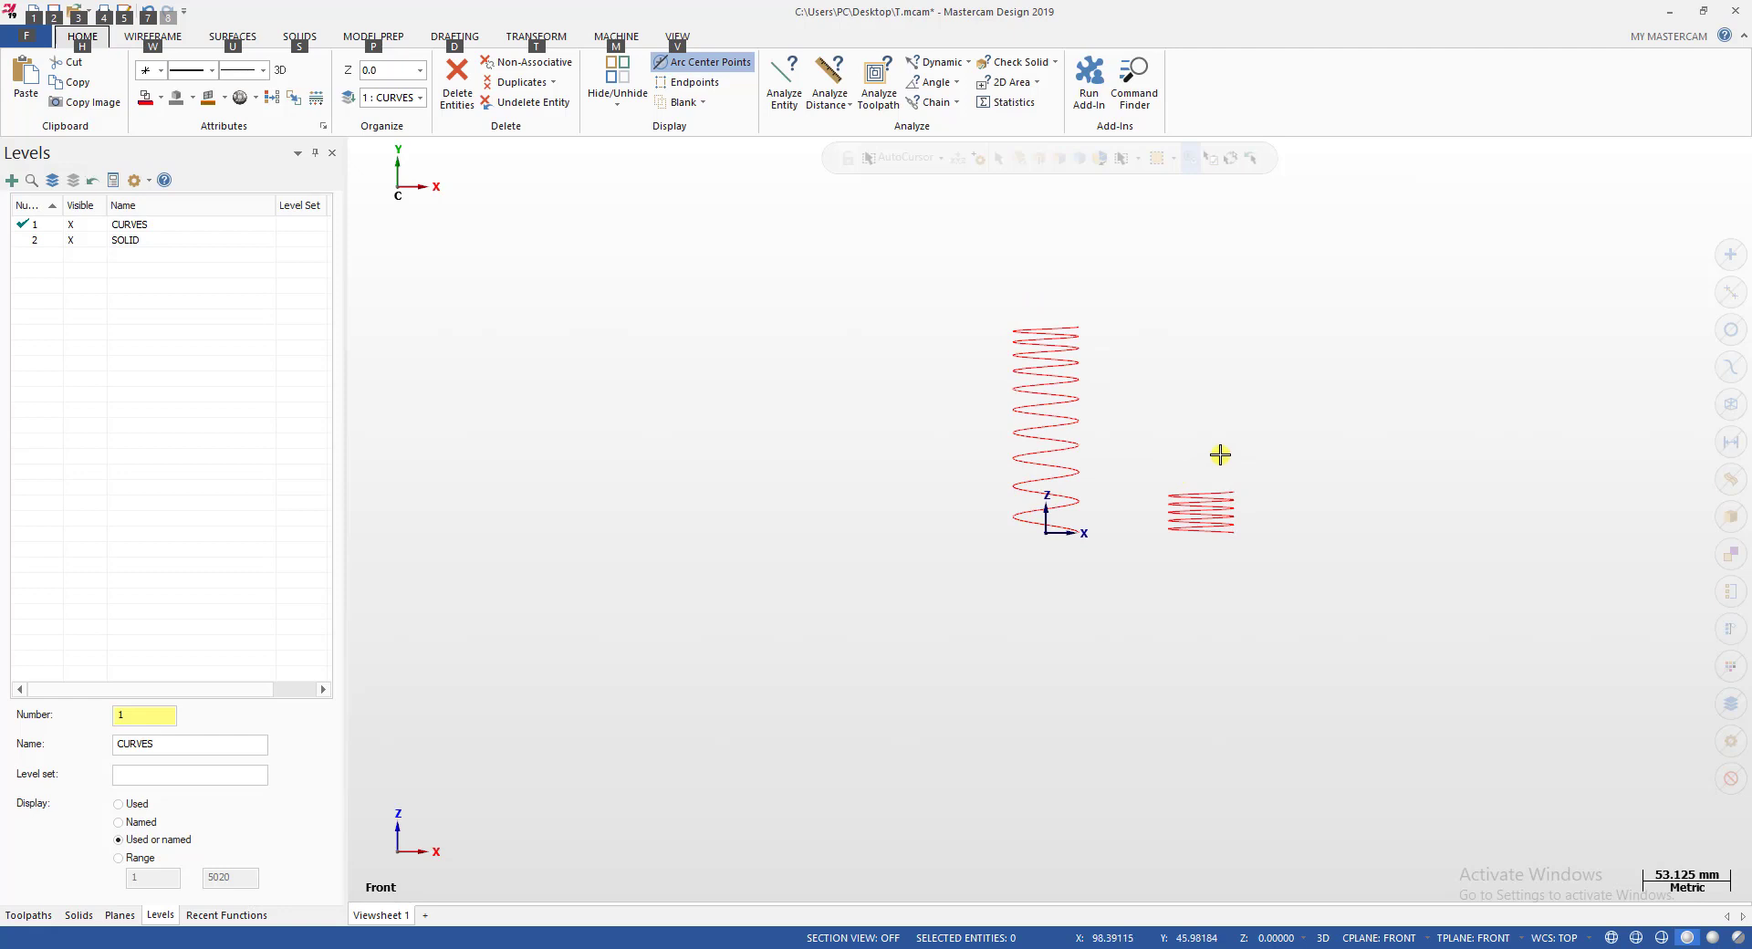
middle_drag(1220, 455, 1213, 489)
click(1157, 507)
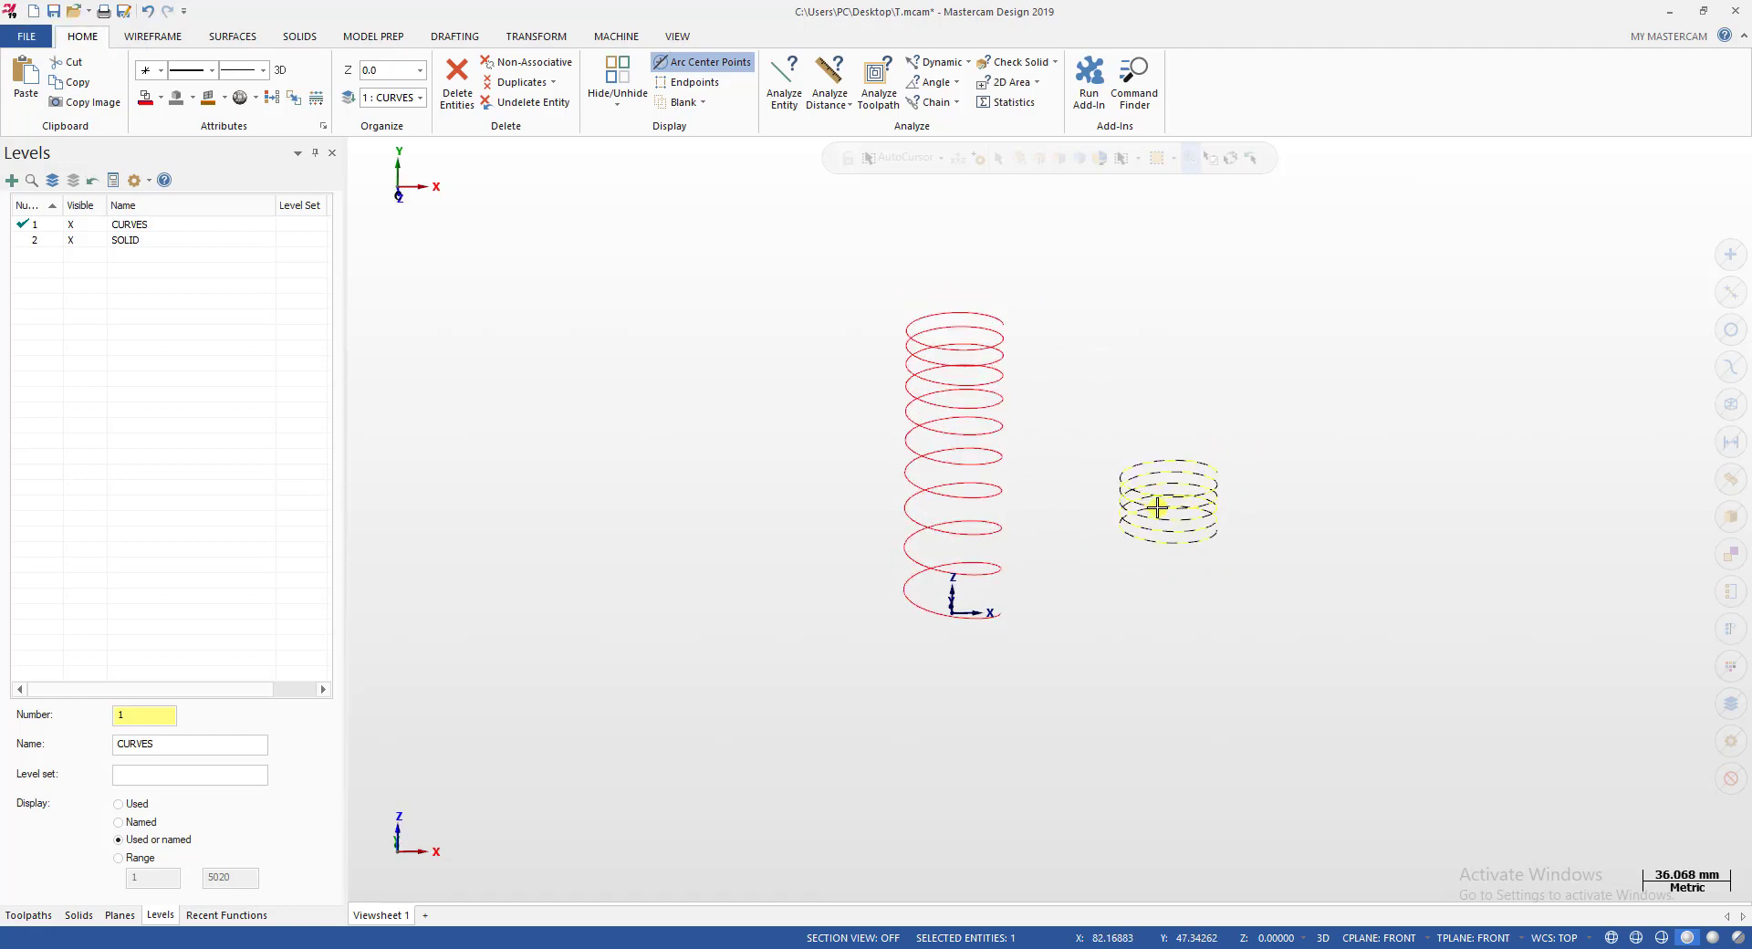
key(Delete)
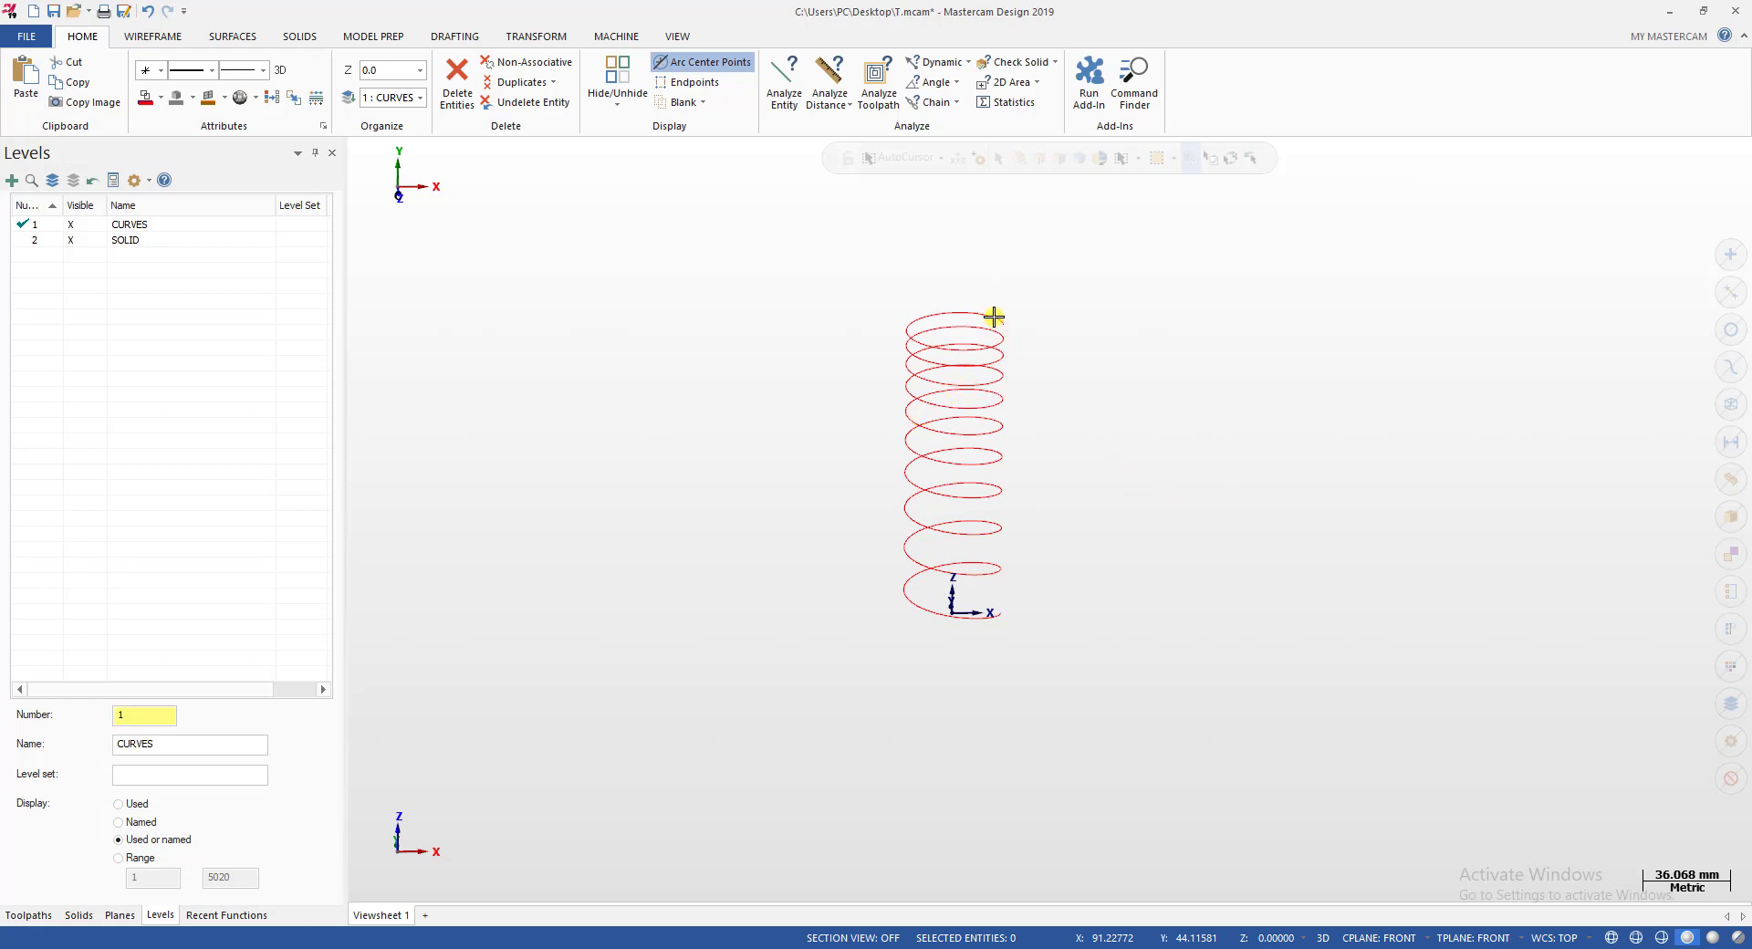
Delete the remaining variable pitch helix at the origin.
scroll(995, 399, down, 2)
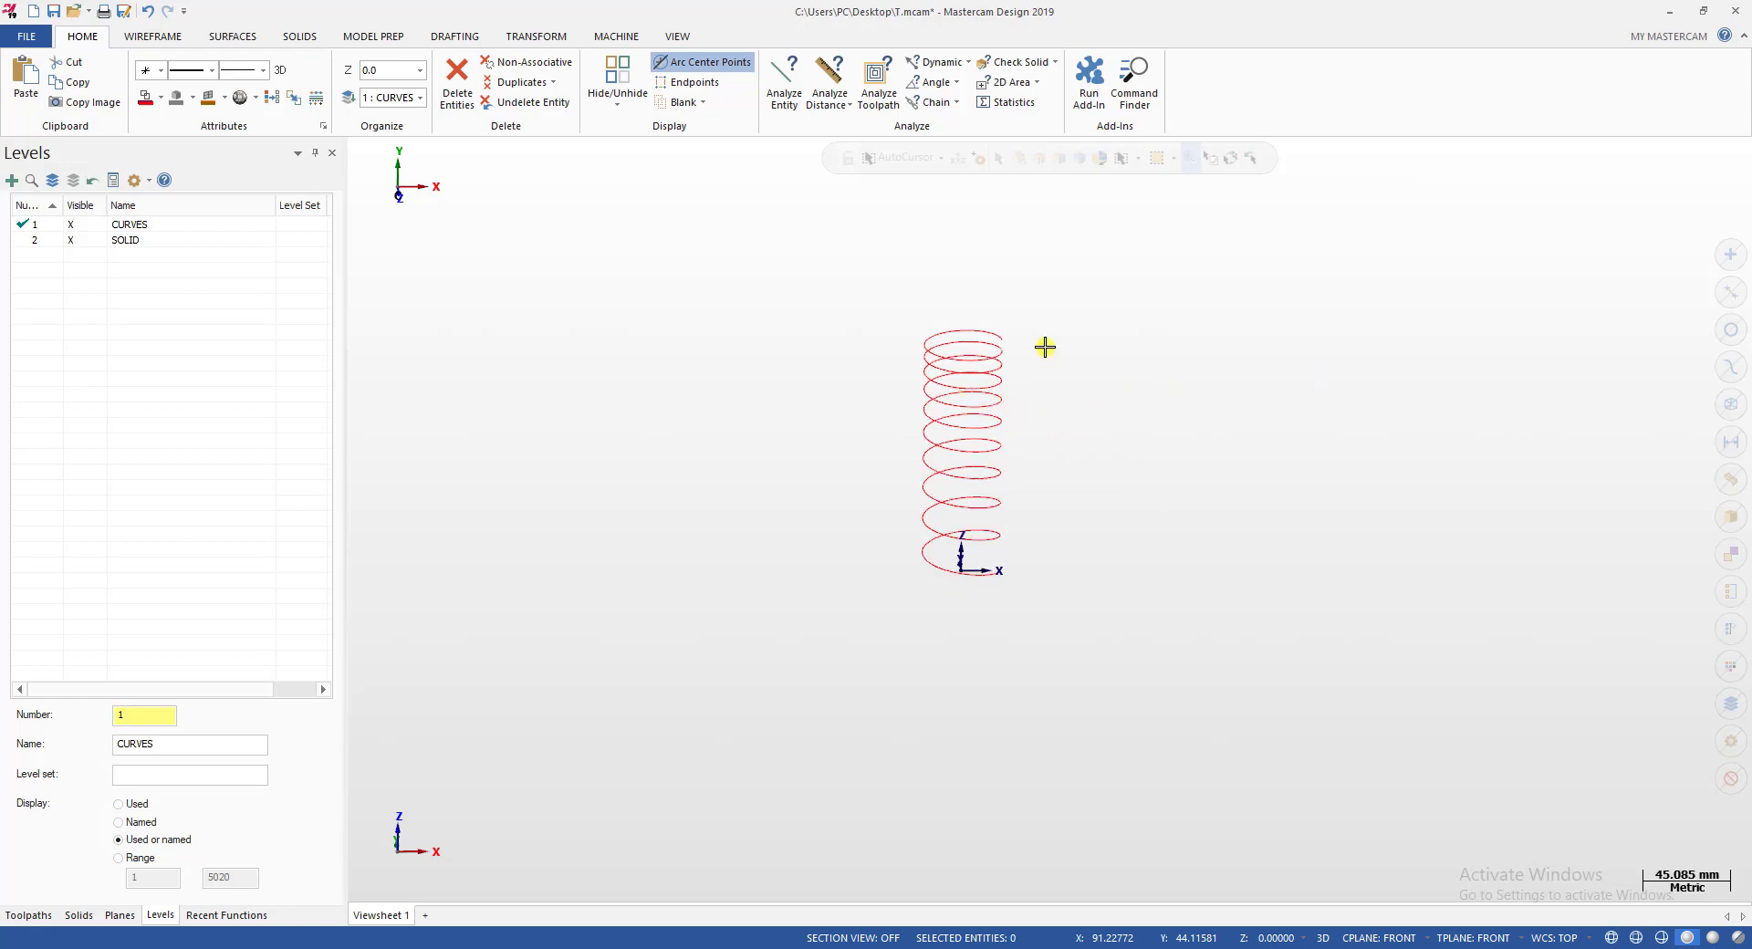
scroll(1045, 347, down, 1)
scroll(1135, 418, down, 1)
key(alt+1)
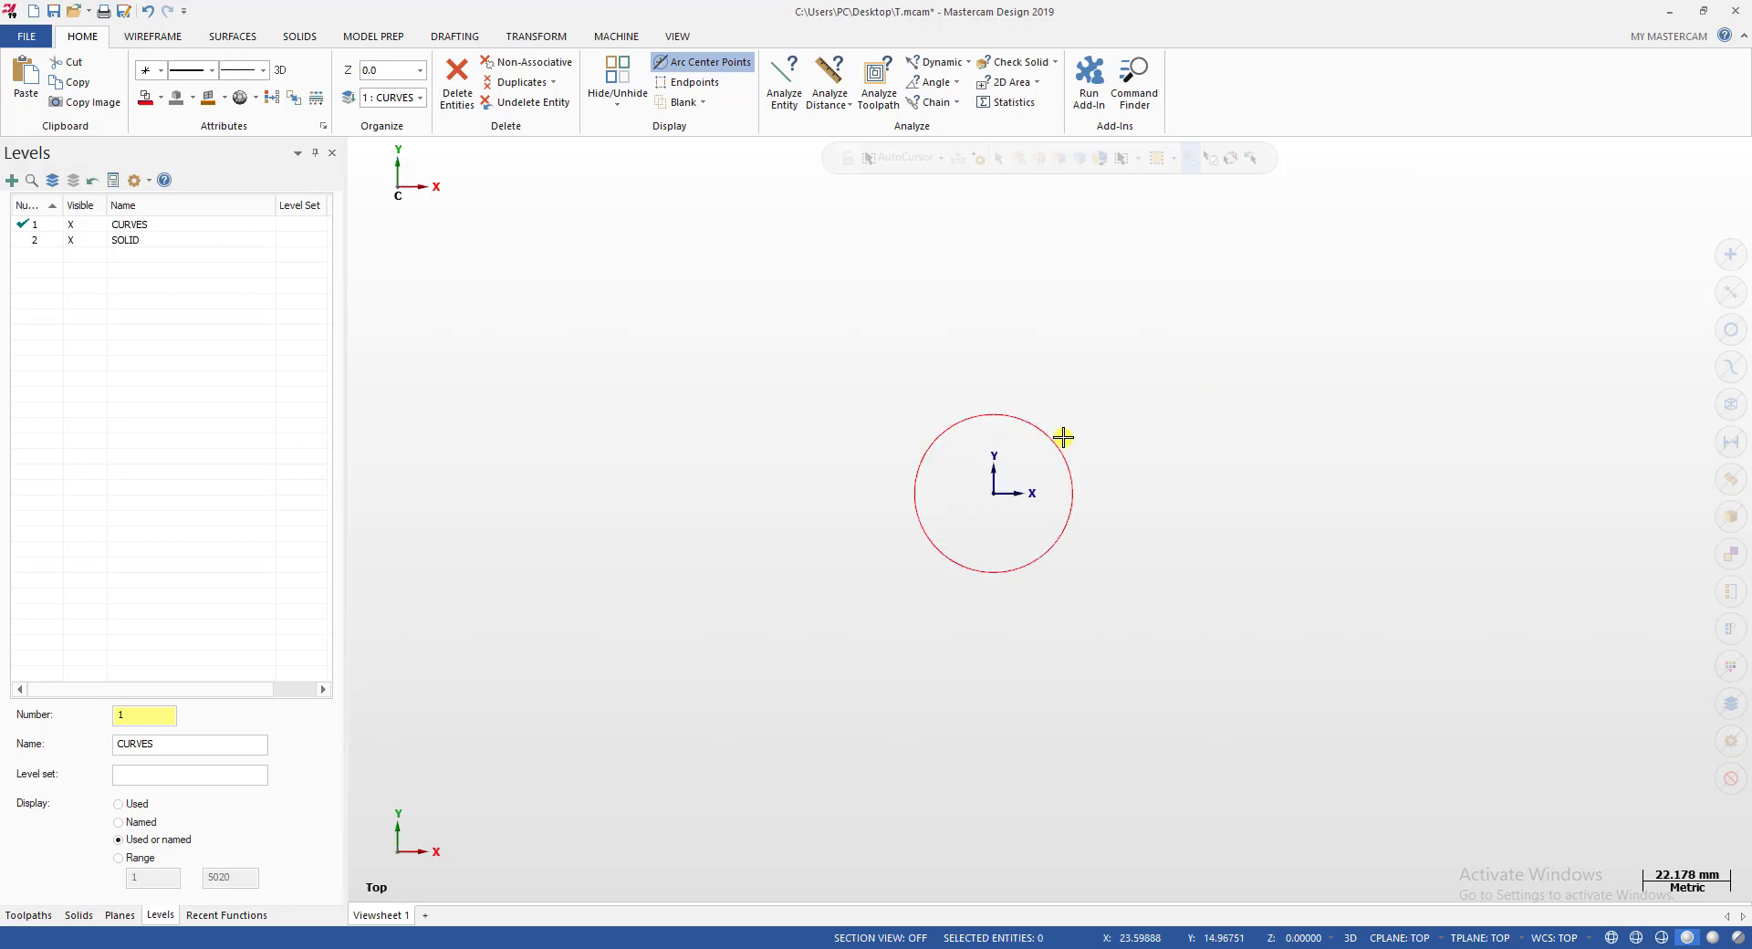
mouse_move(1063, 437)
middle_down()
mouse_move(1044, 458)
mouse_move(1107, 301)
mouse_move(1044, 270)
mouse_move(1052, 290)
middle_up()
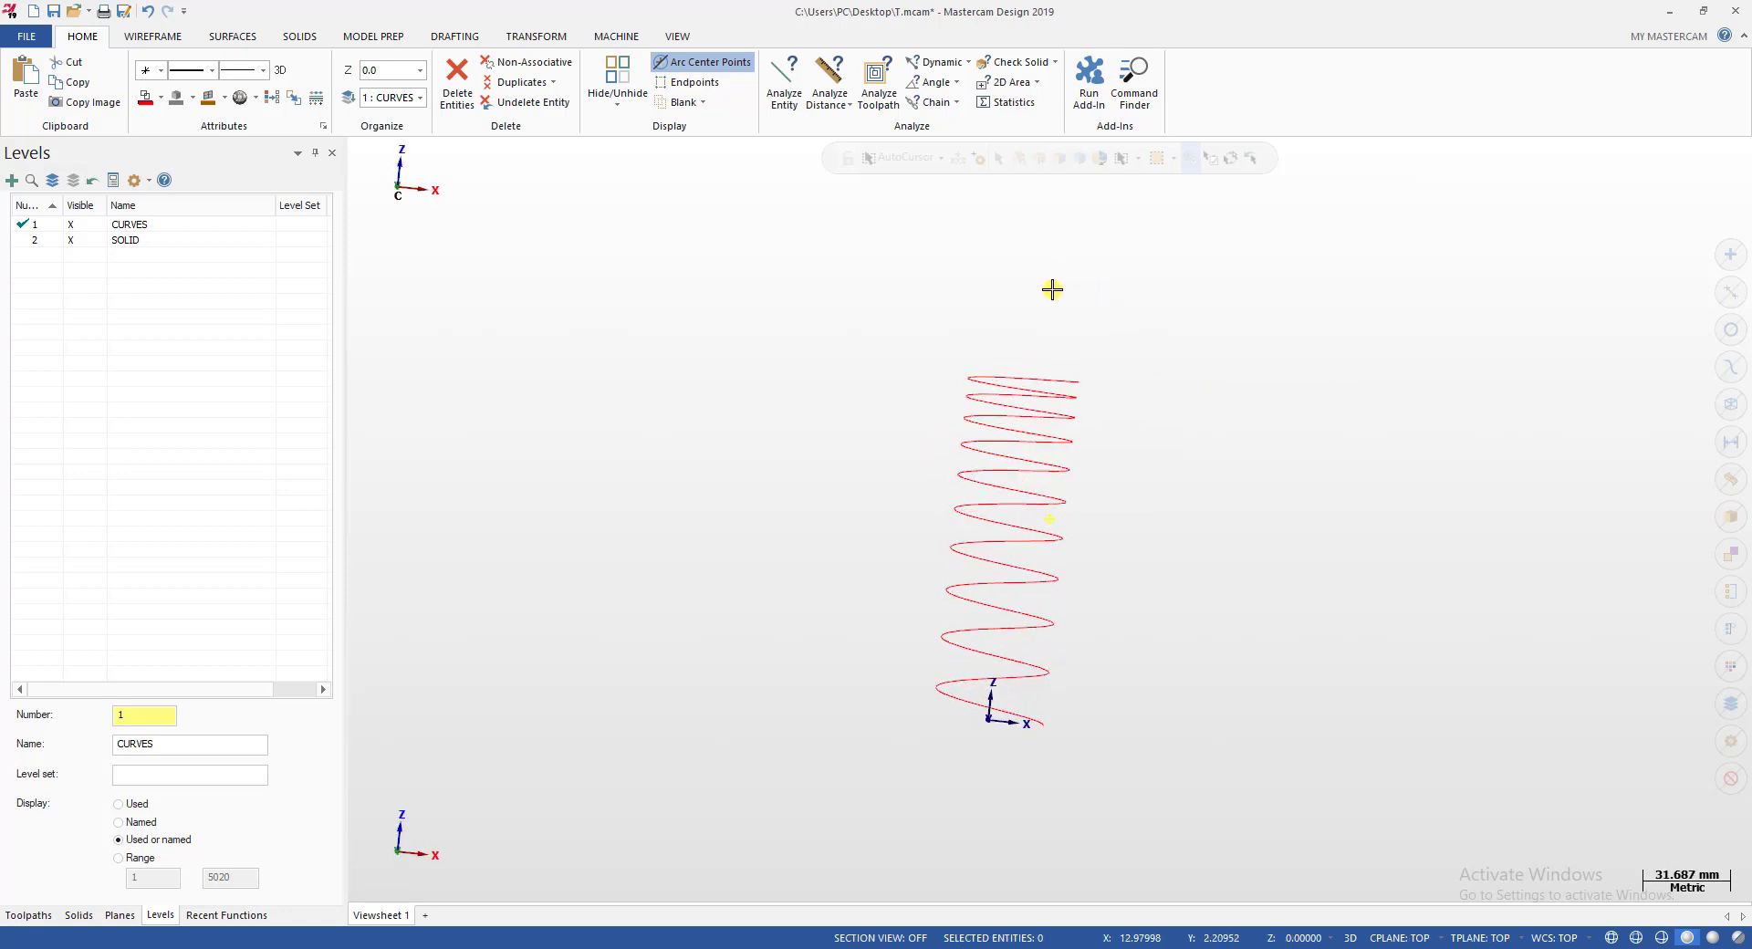
click(1036, 381)
key(Delete)
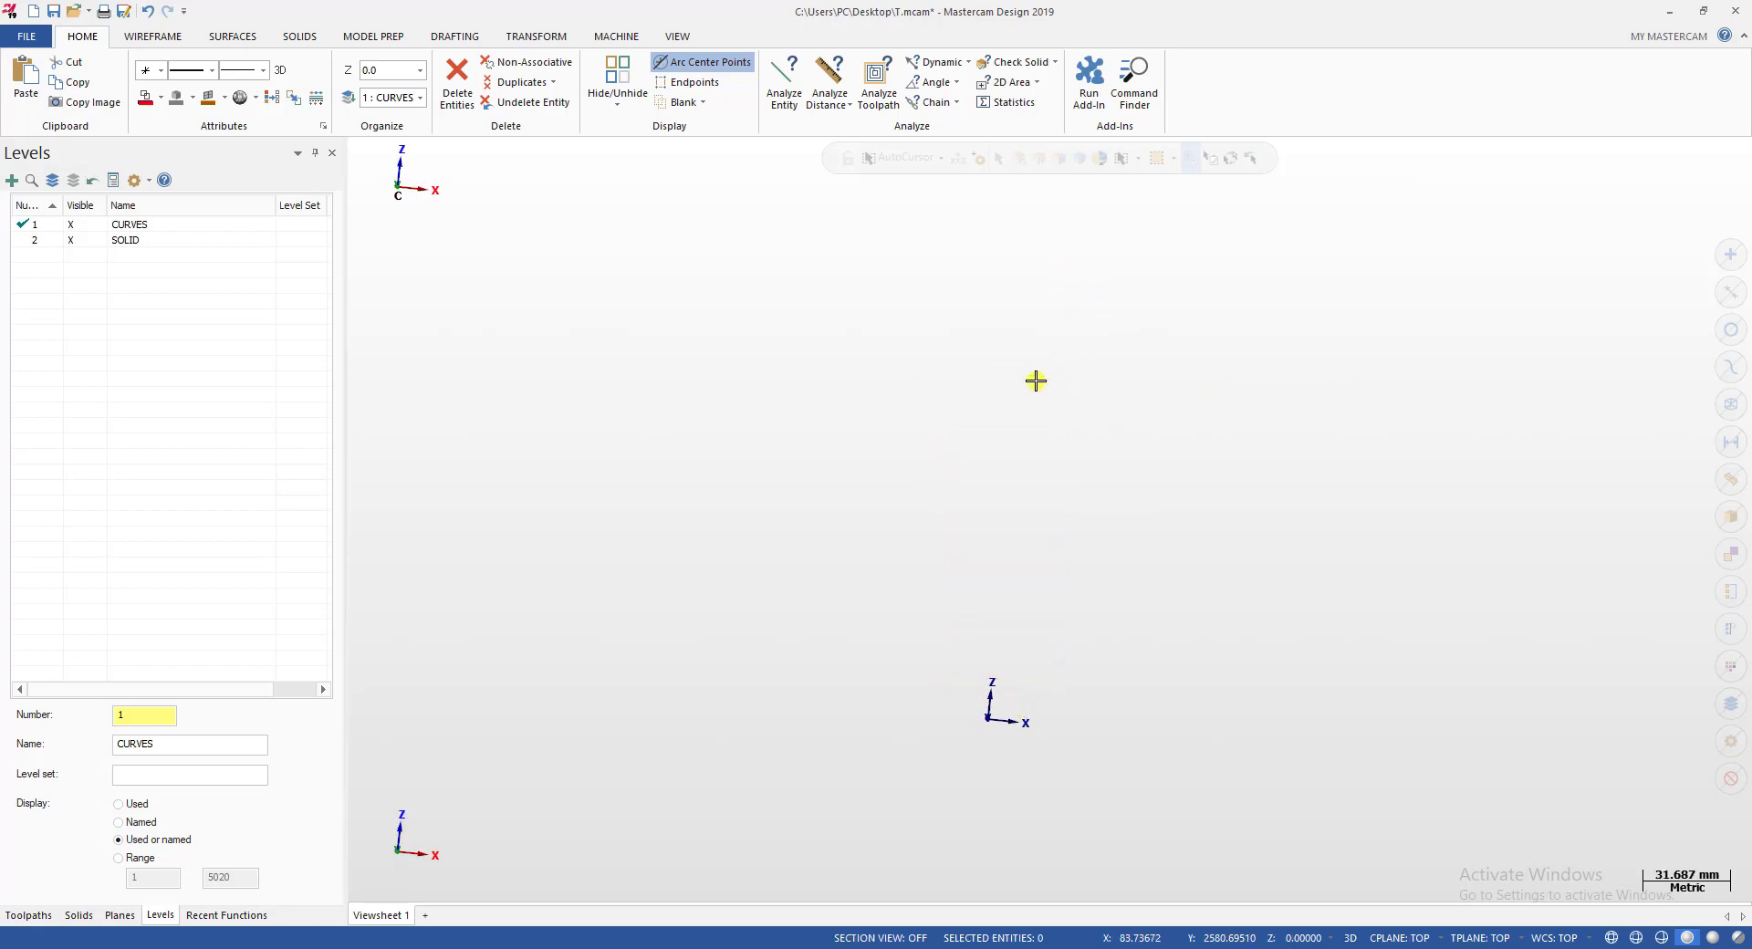
Run the vHelix.dll add-in and create a 3-revolution helix with both initial and final pitch set to 10.
click(1086, 77)
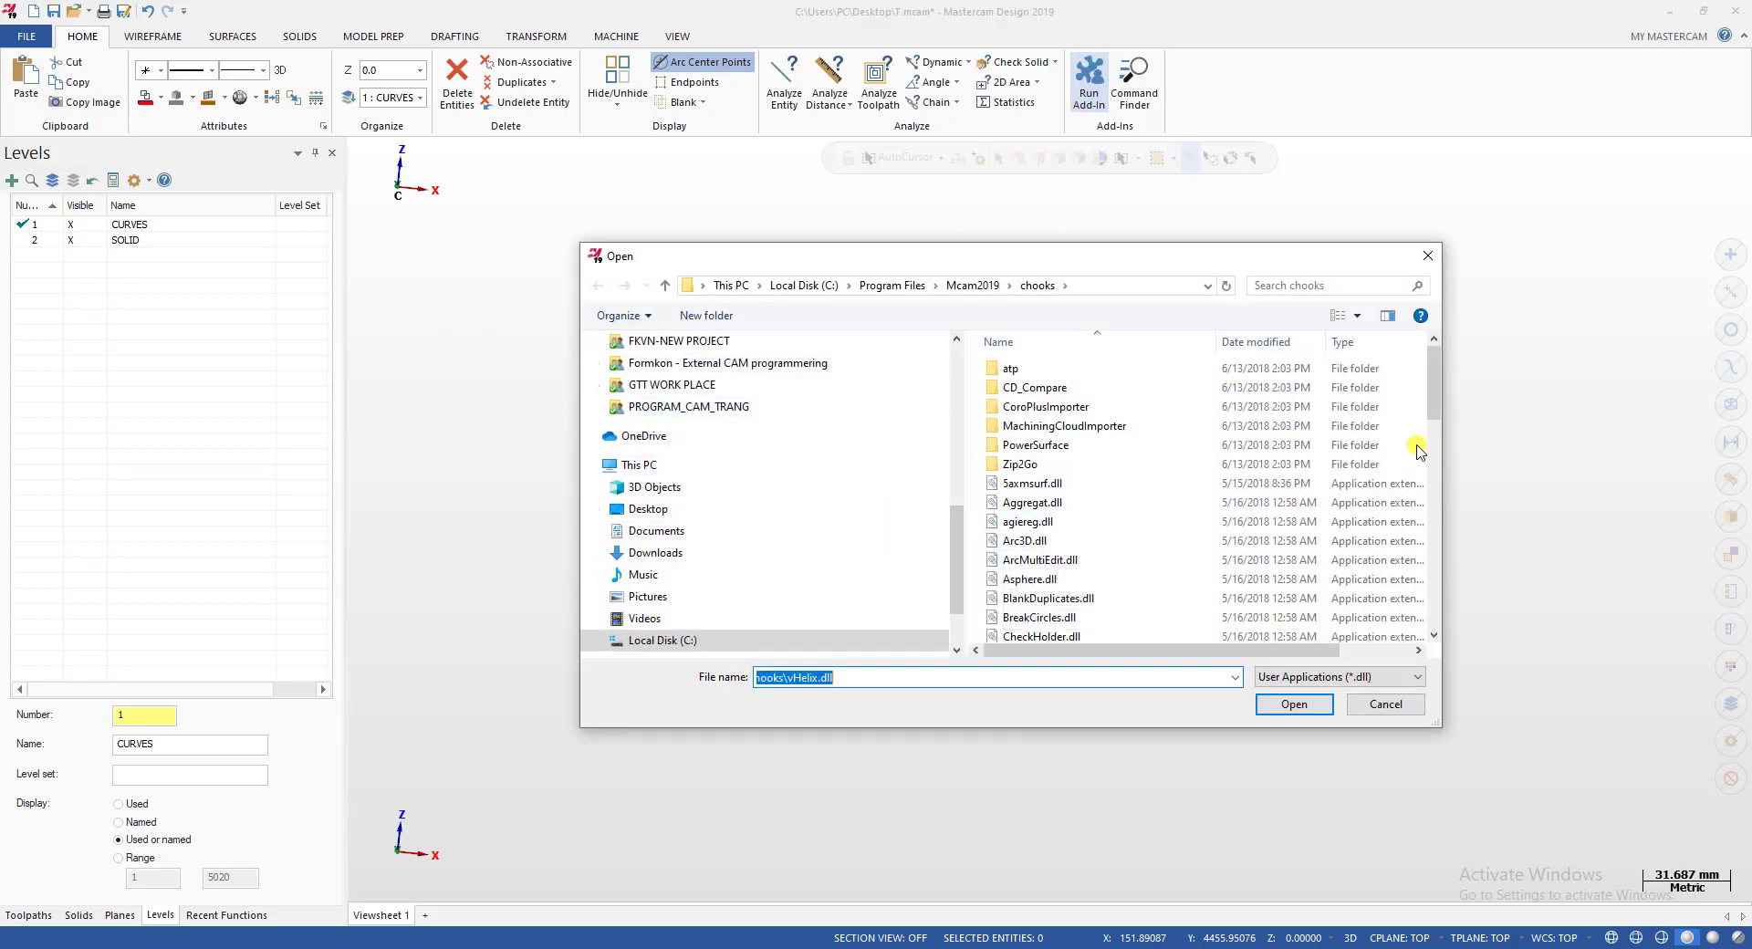
key(Return)
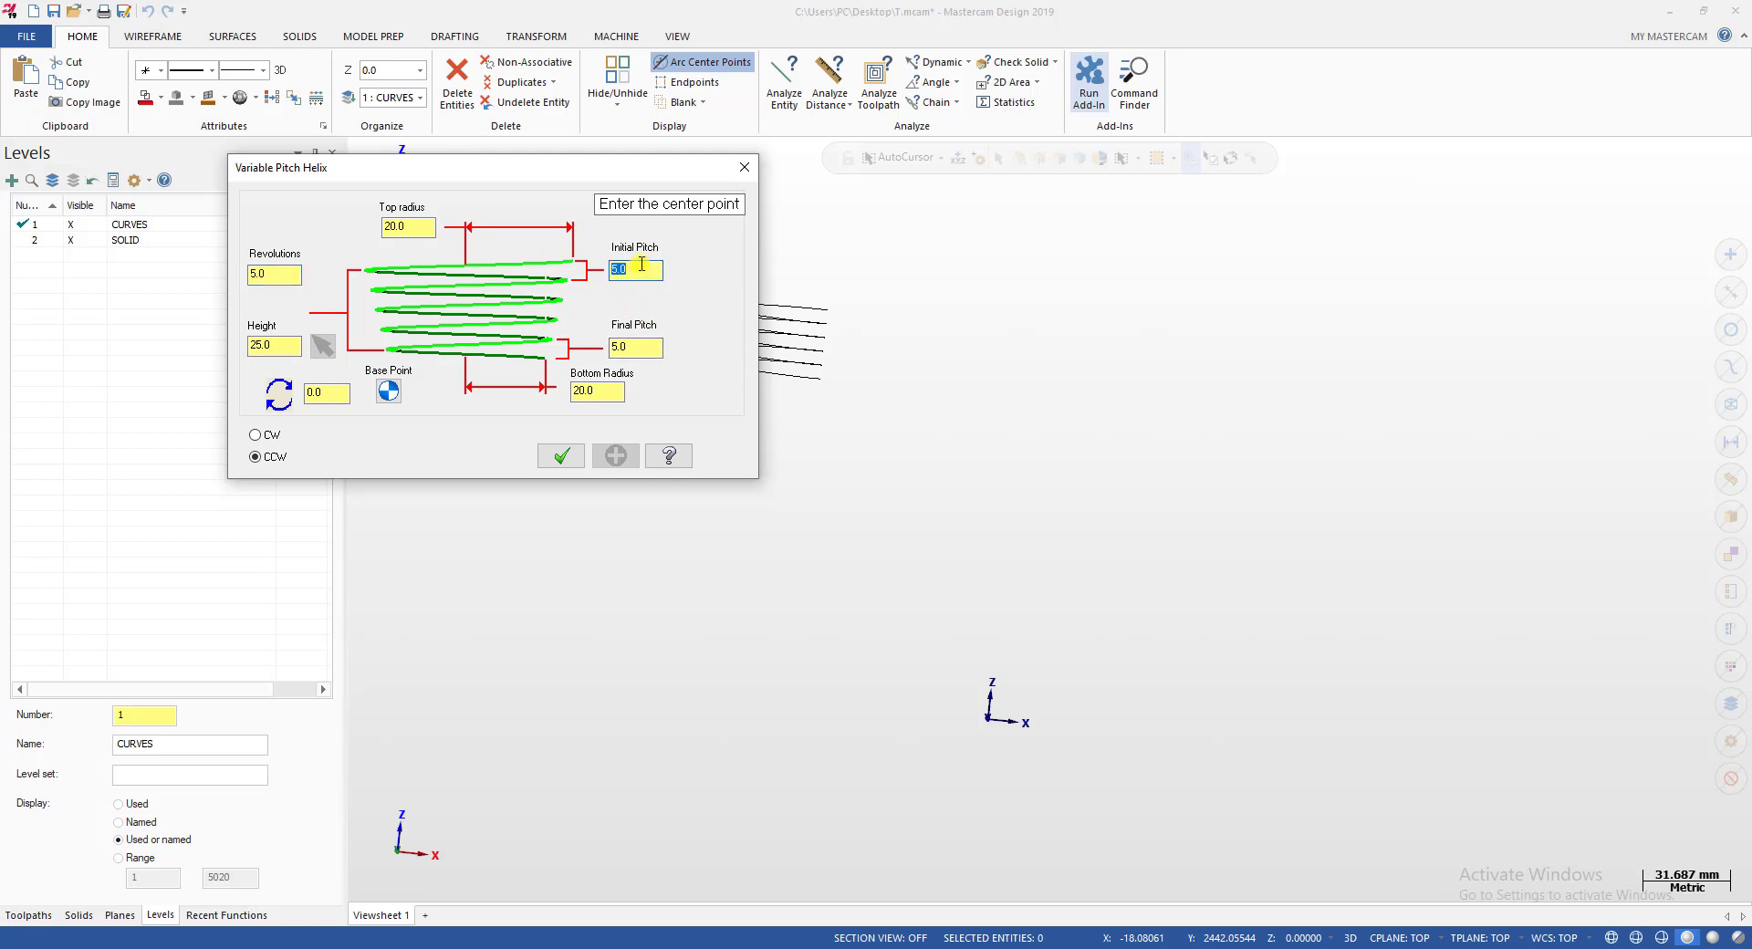
click(651, 348)
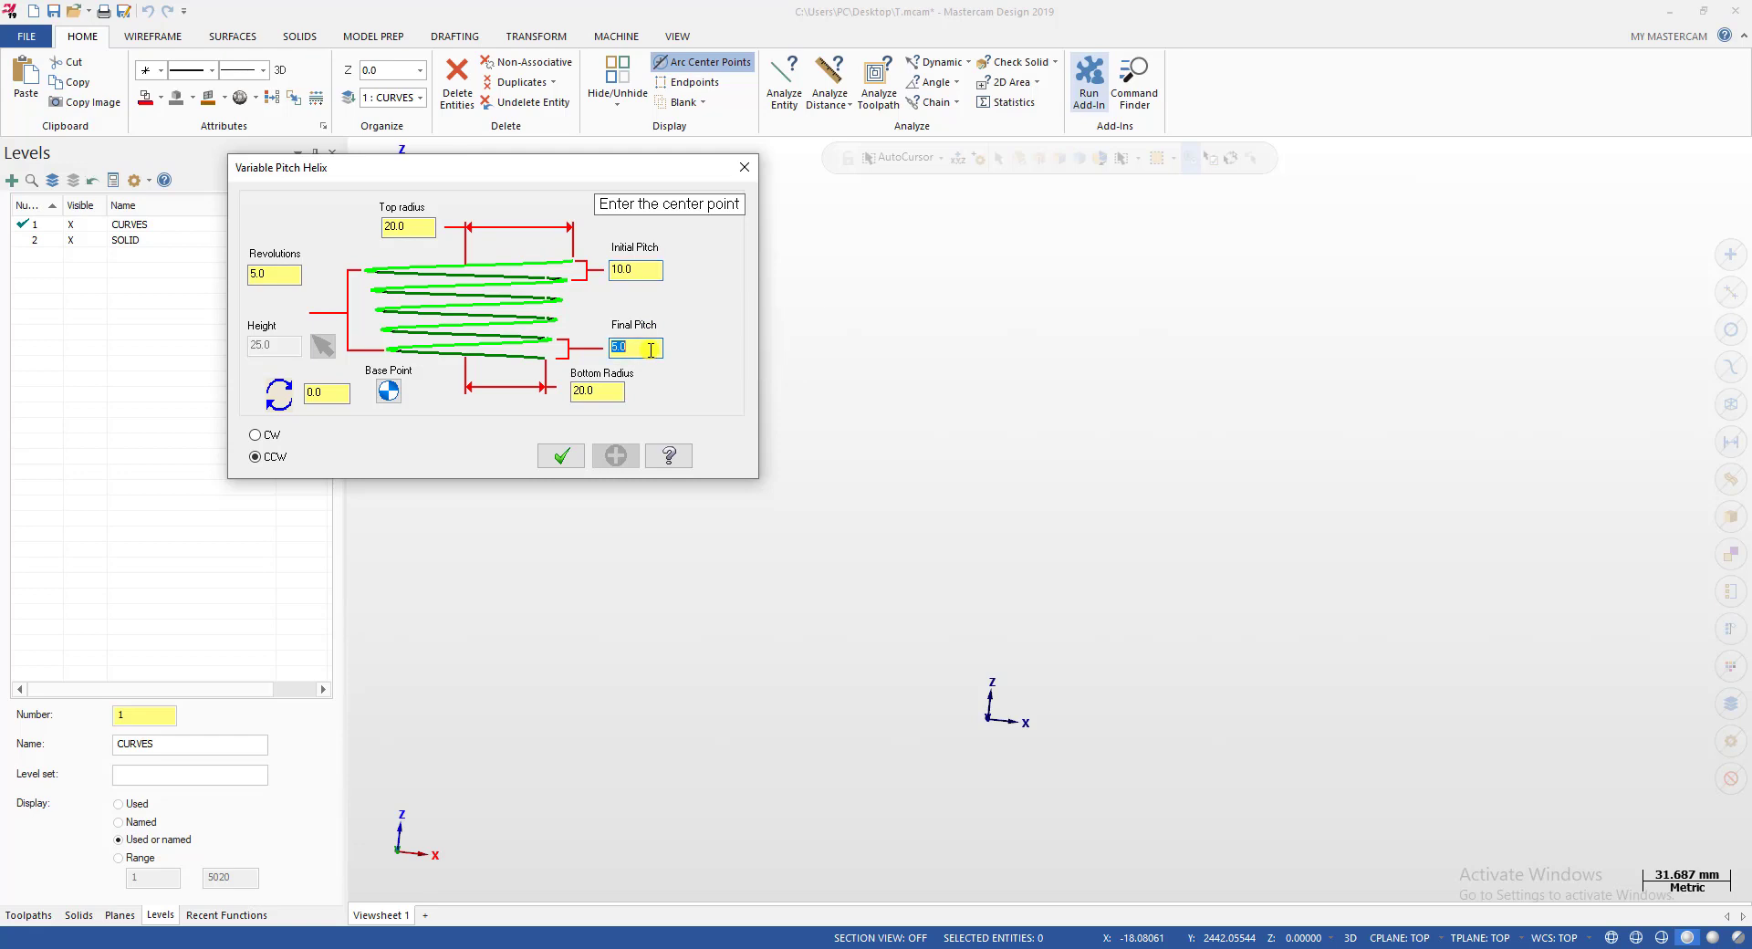
text(10)
key(Tab)
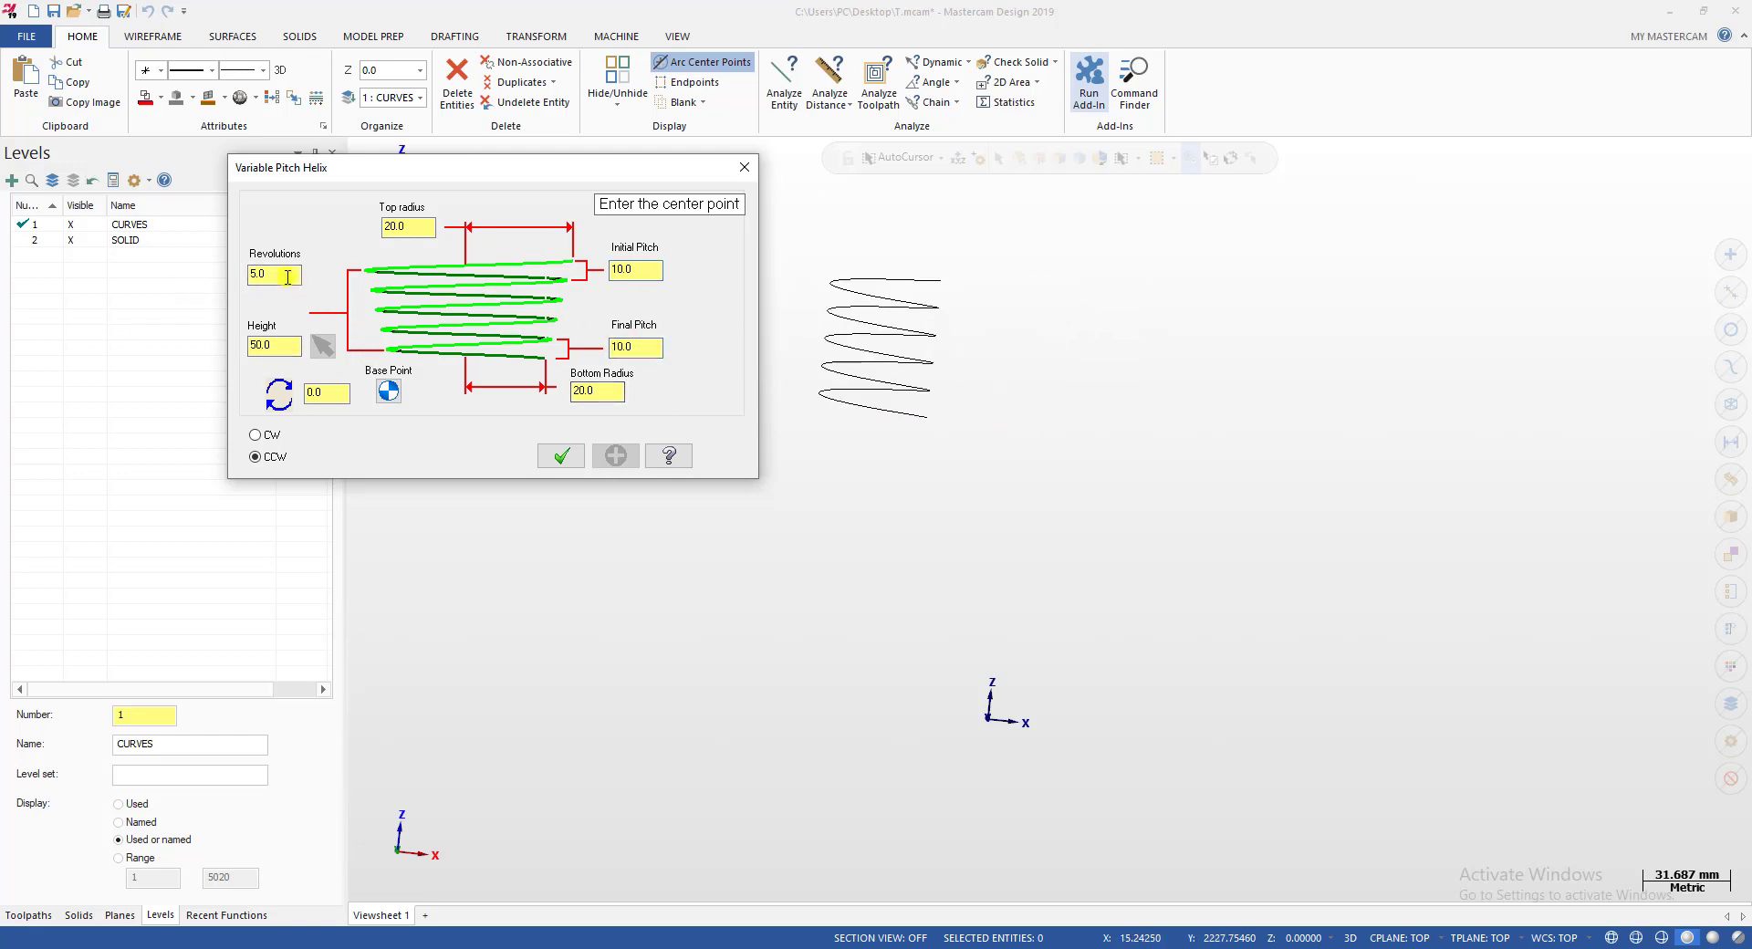
key(Tab)
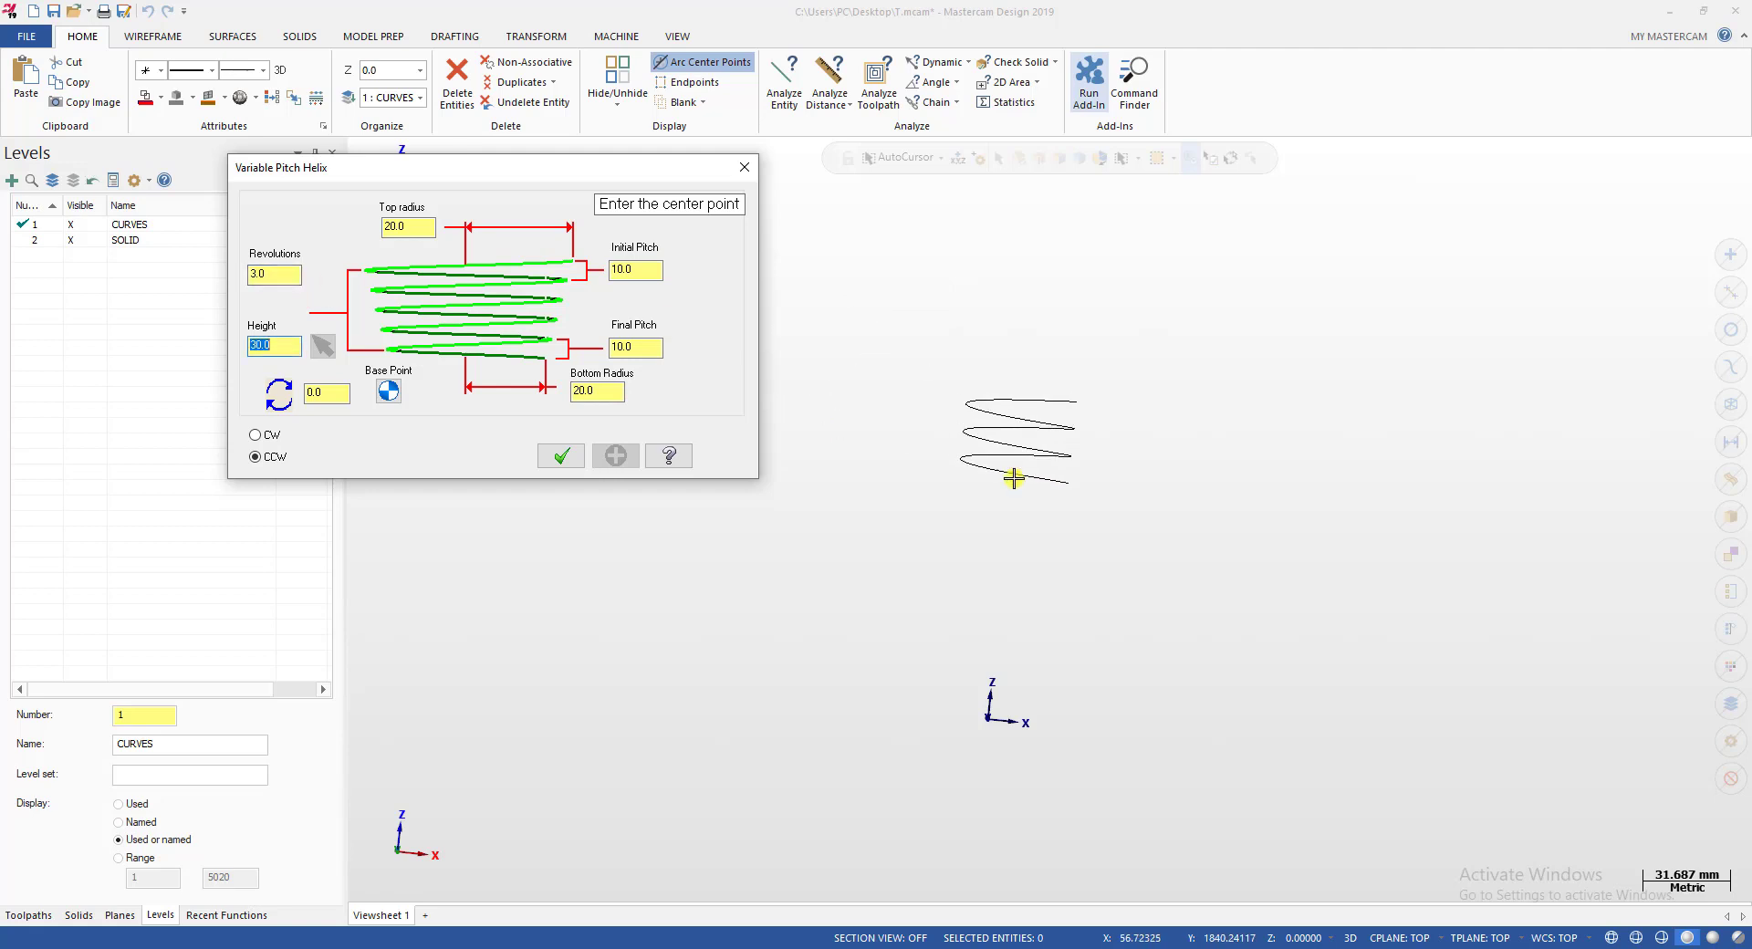
click(1050, 461)
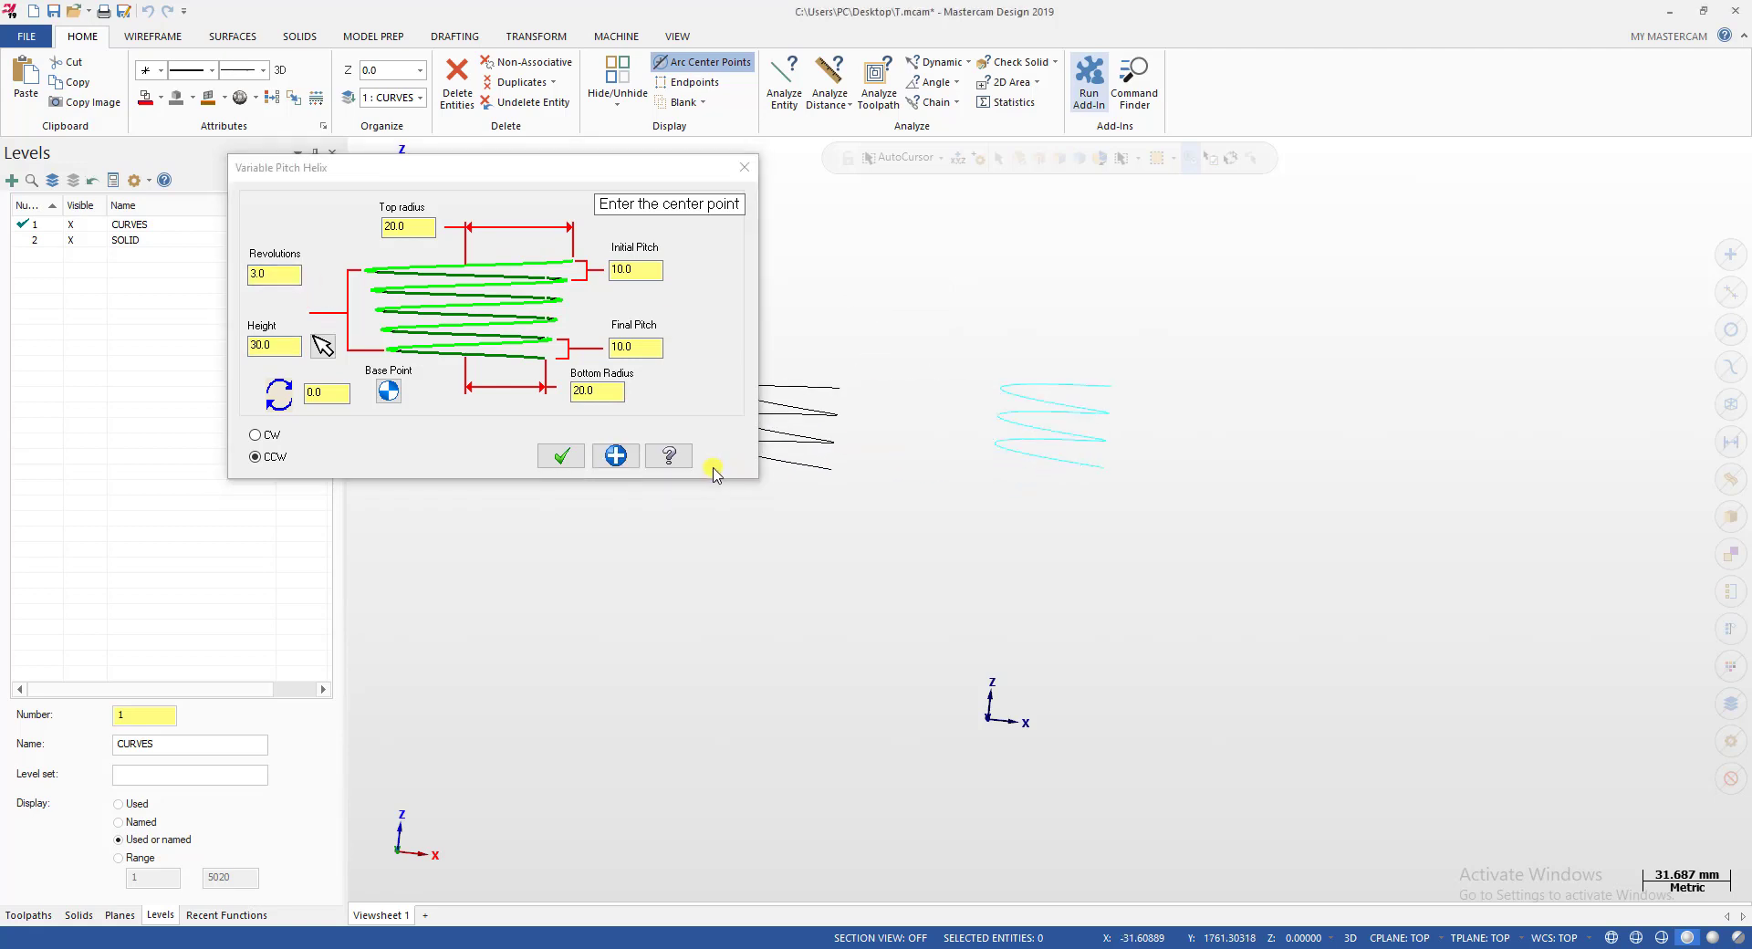
click(560, 455)
Undo the creation of the 3-revolution helix and switch to the top view.
middle_drag(1193, 502, 1140, 407)
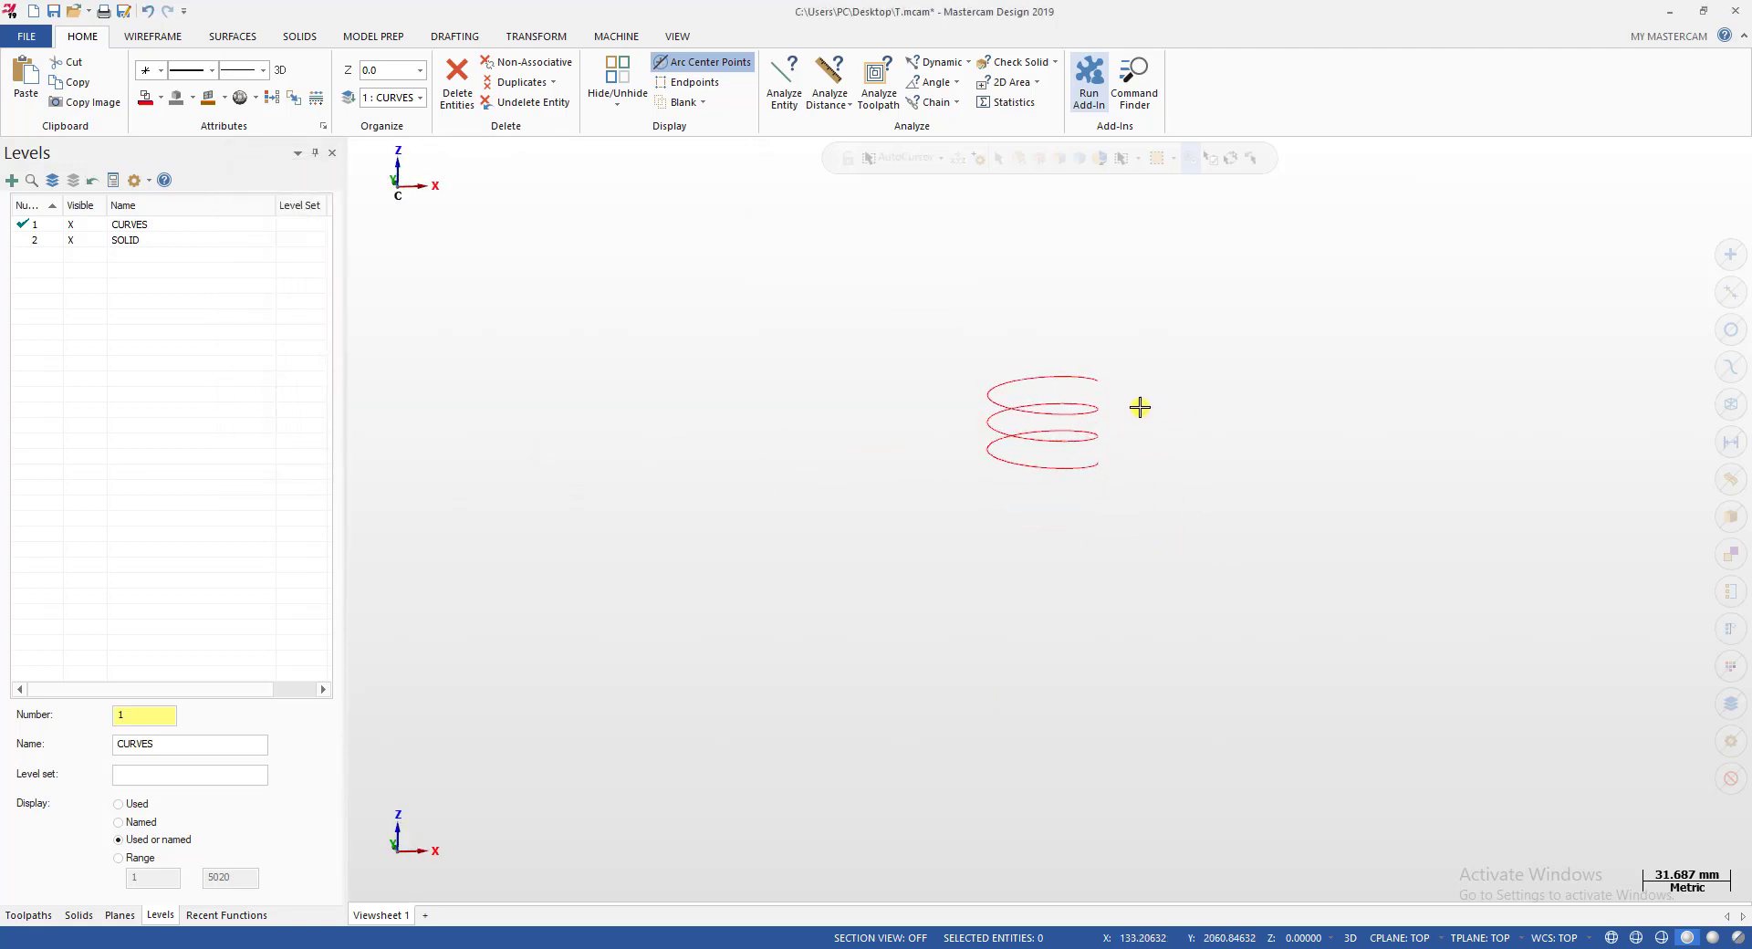
scroll(1025, 407, down, 5)
middle_drag(1131, 488, 1245, 384)
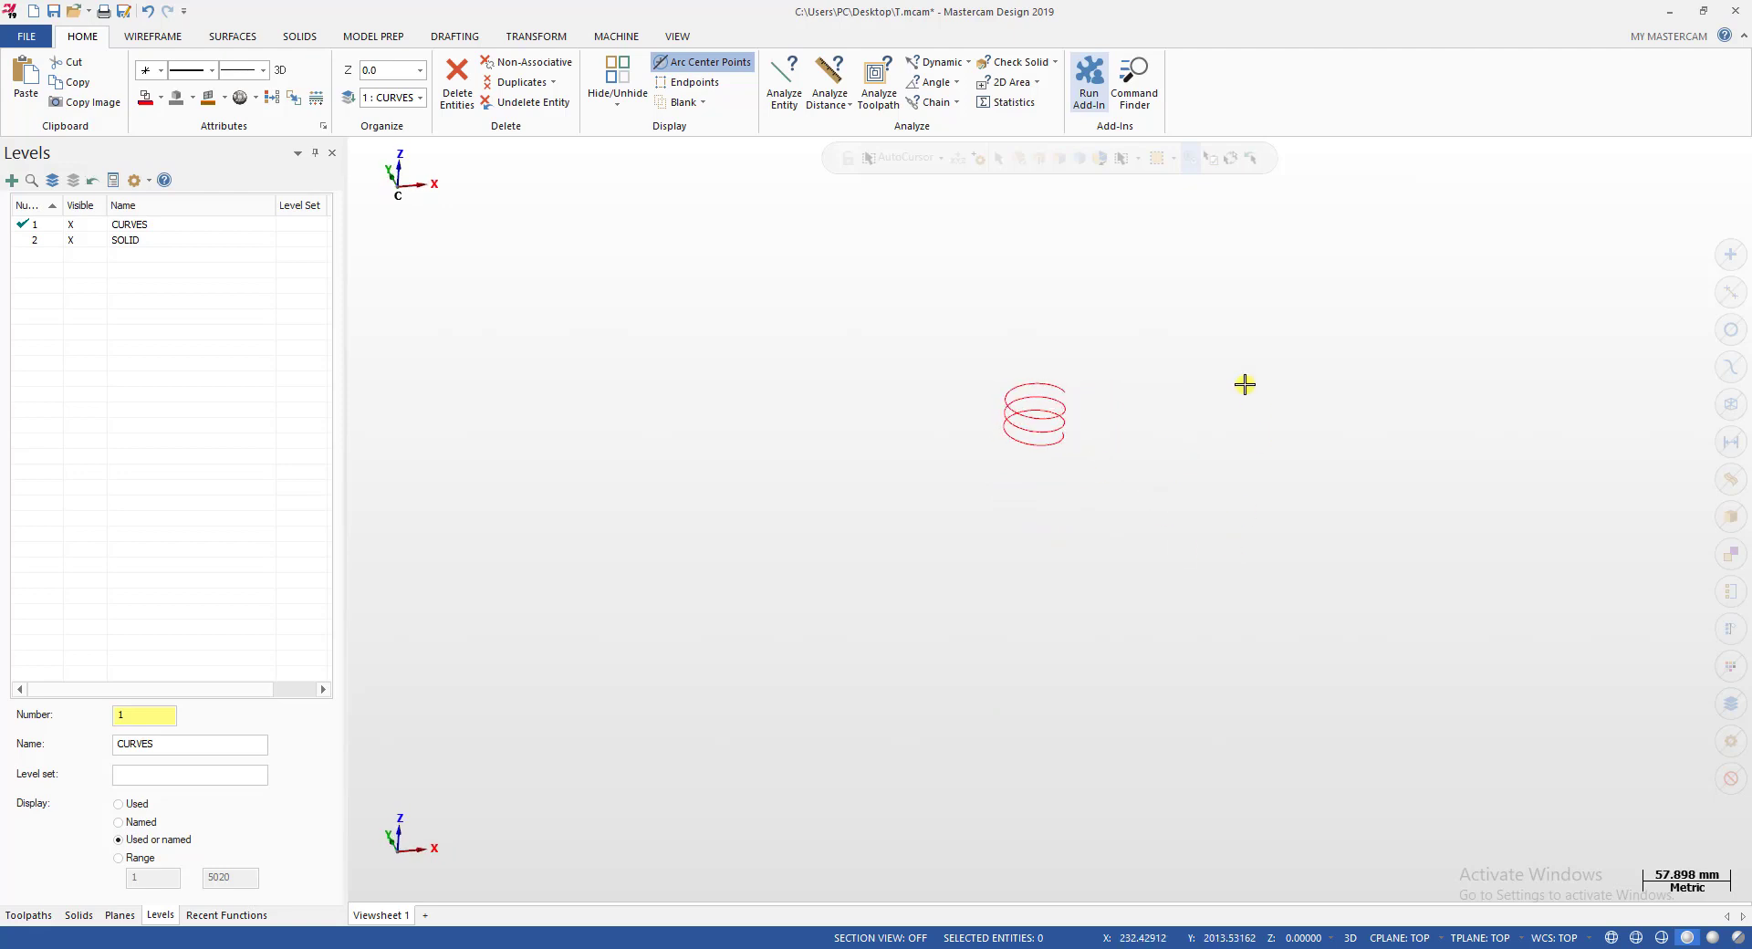
scroll(1223, 397, down, 8)
scroll(1218, 419, up, 5)
key(ctrl+z)
key(alt+1)
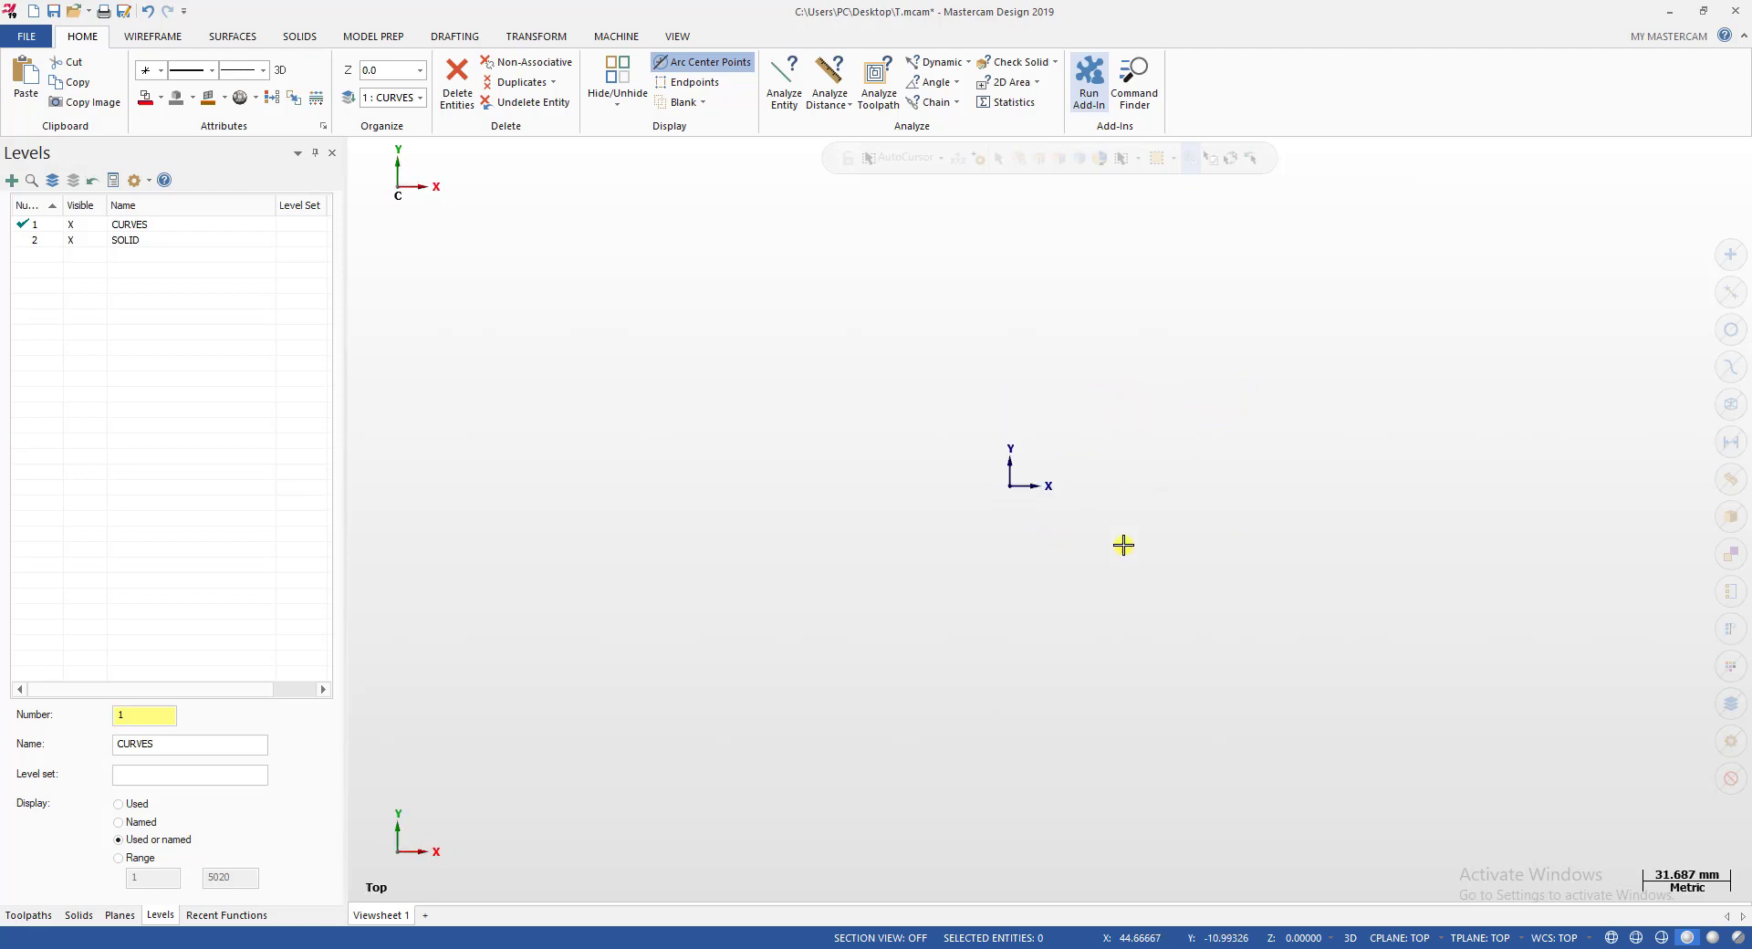
scroll(1117, 597, down, 3)
middle_drag(1083, 476, 1070, 393)
scroll(959, 662, down, 7)
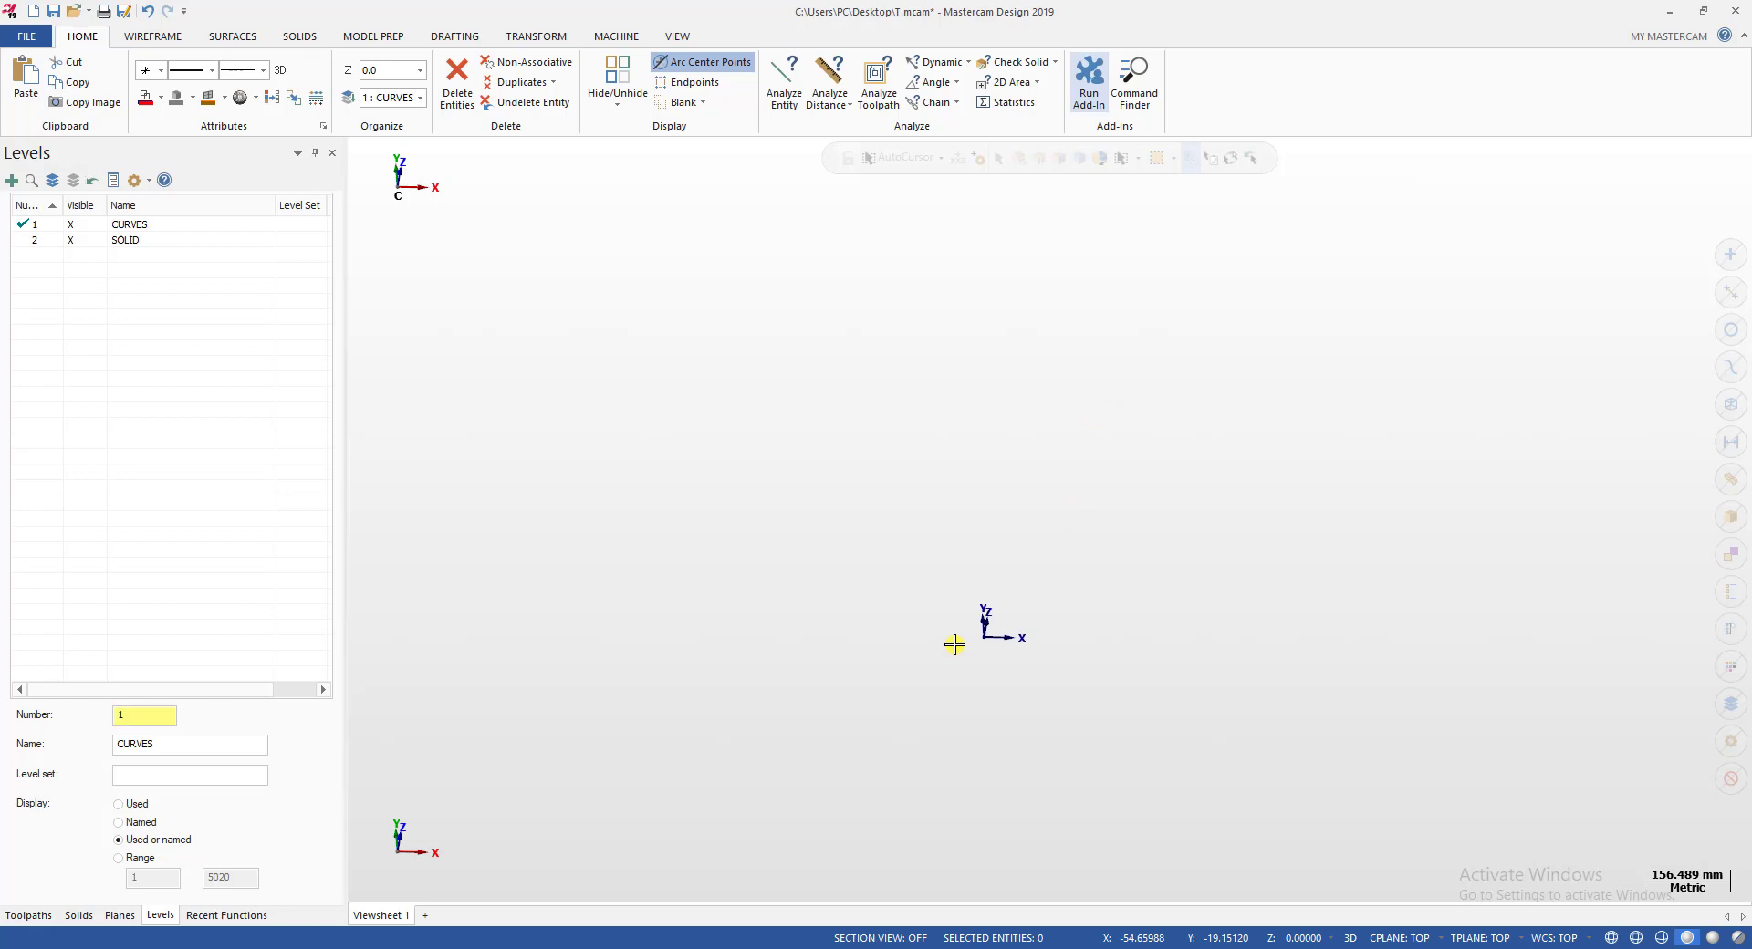
Run the vHelix.dll add-in and create a 3-revolution helix at the origin with radii of 20 and both pitches set to 10.
click(959, 181)
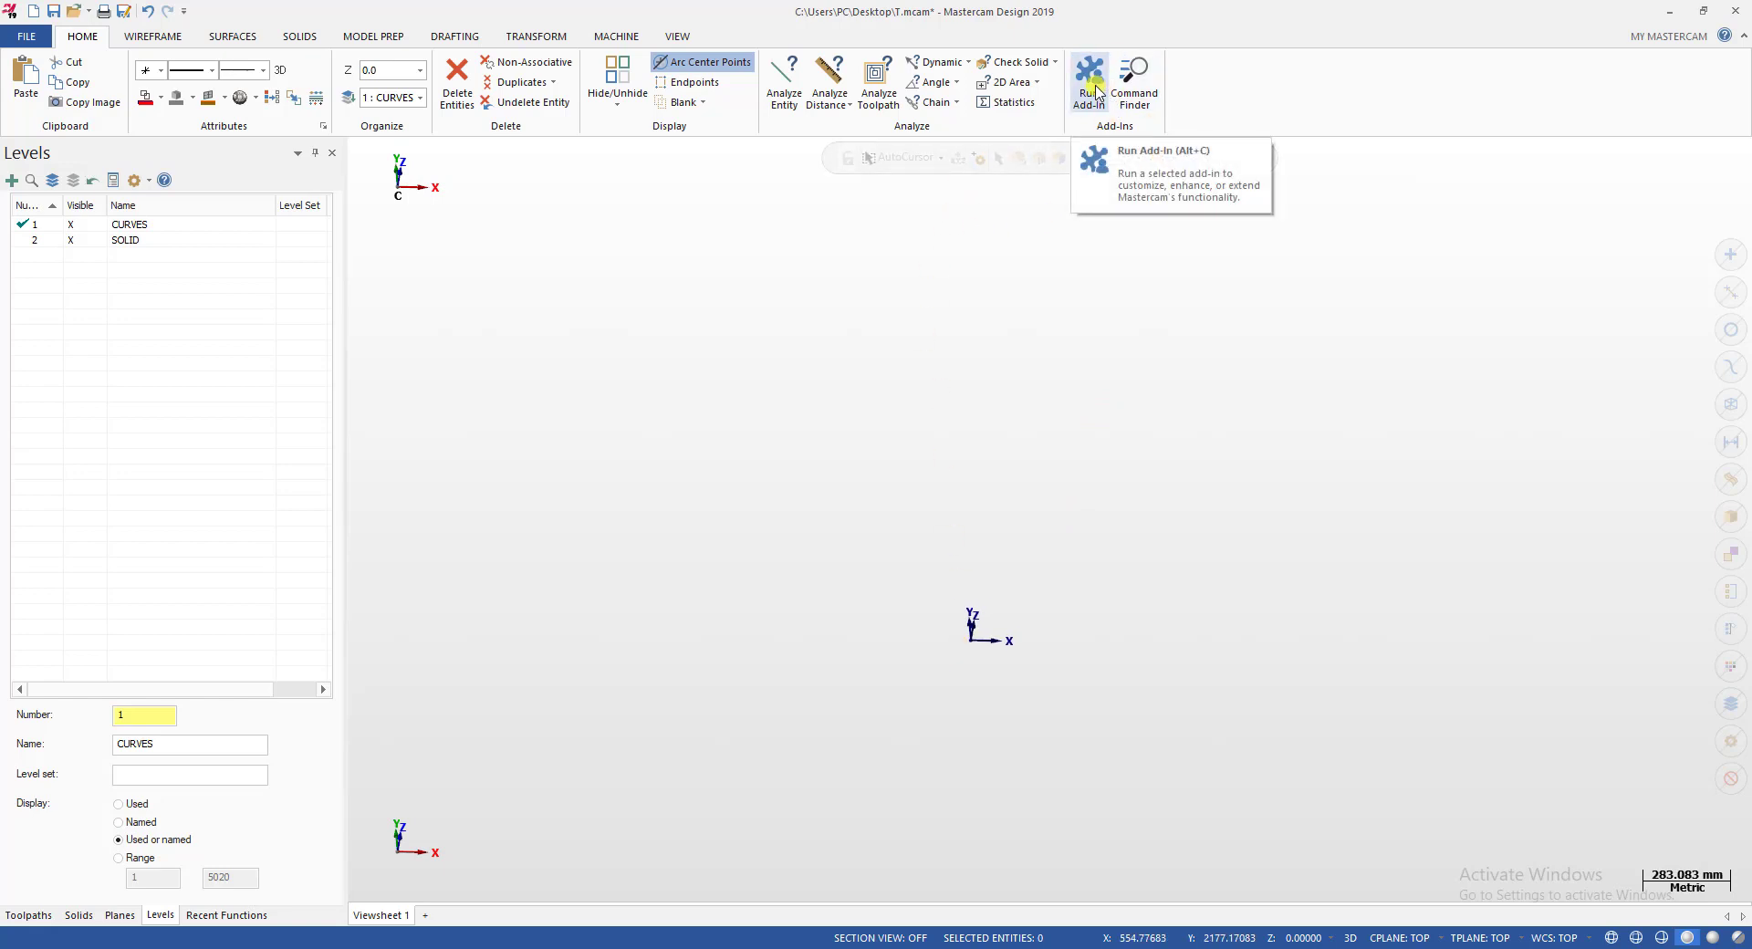
click(1097, 91)
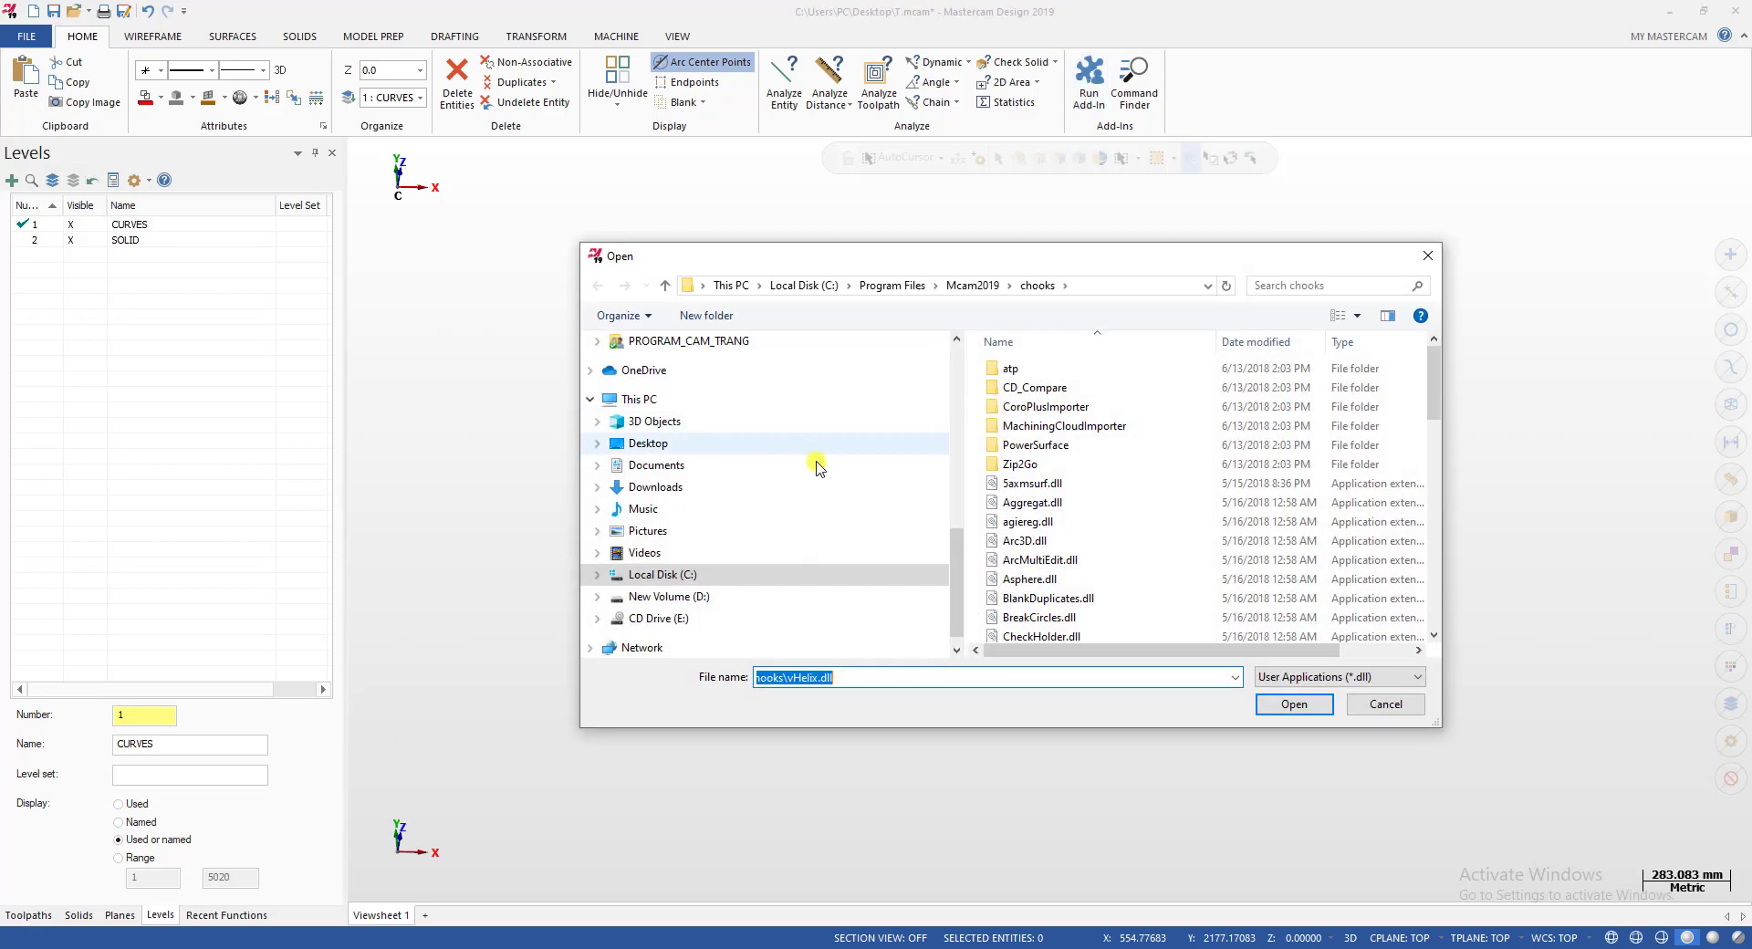
double_click(1012, 582)
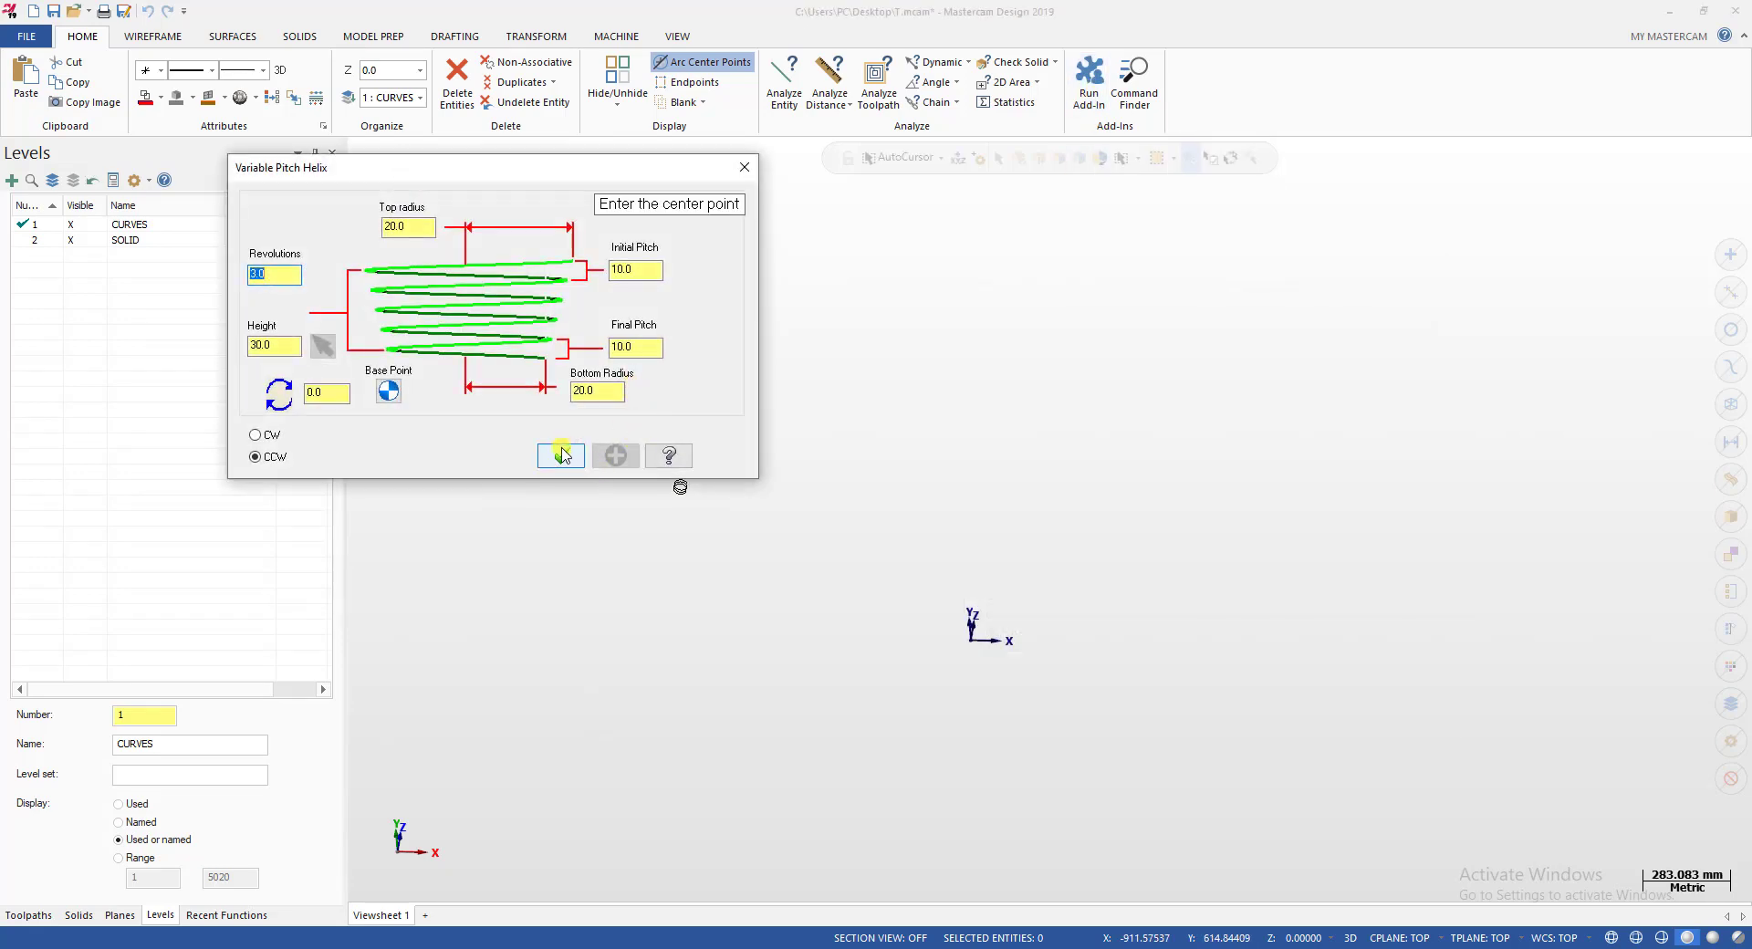
scroll(990, 637, up, 5)
click(914, 625)
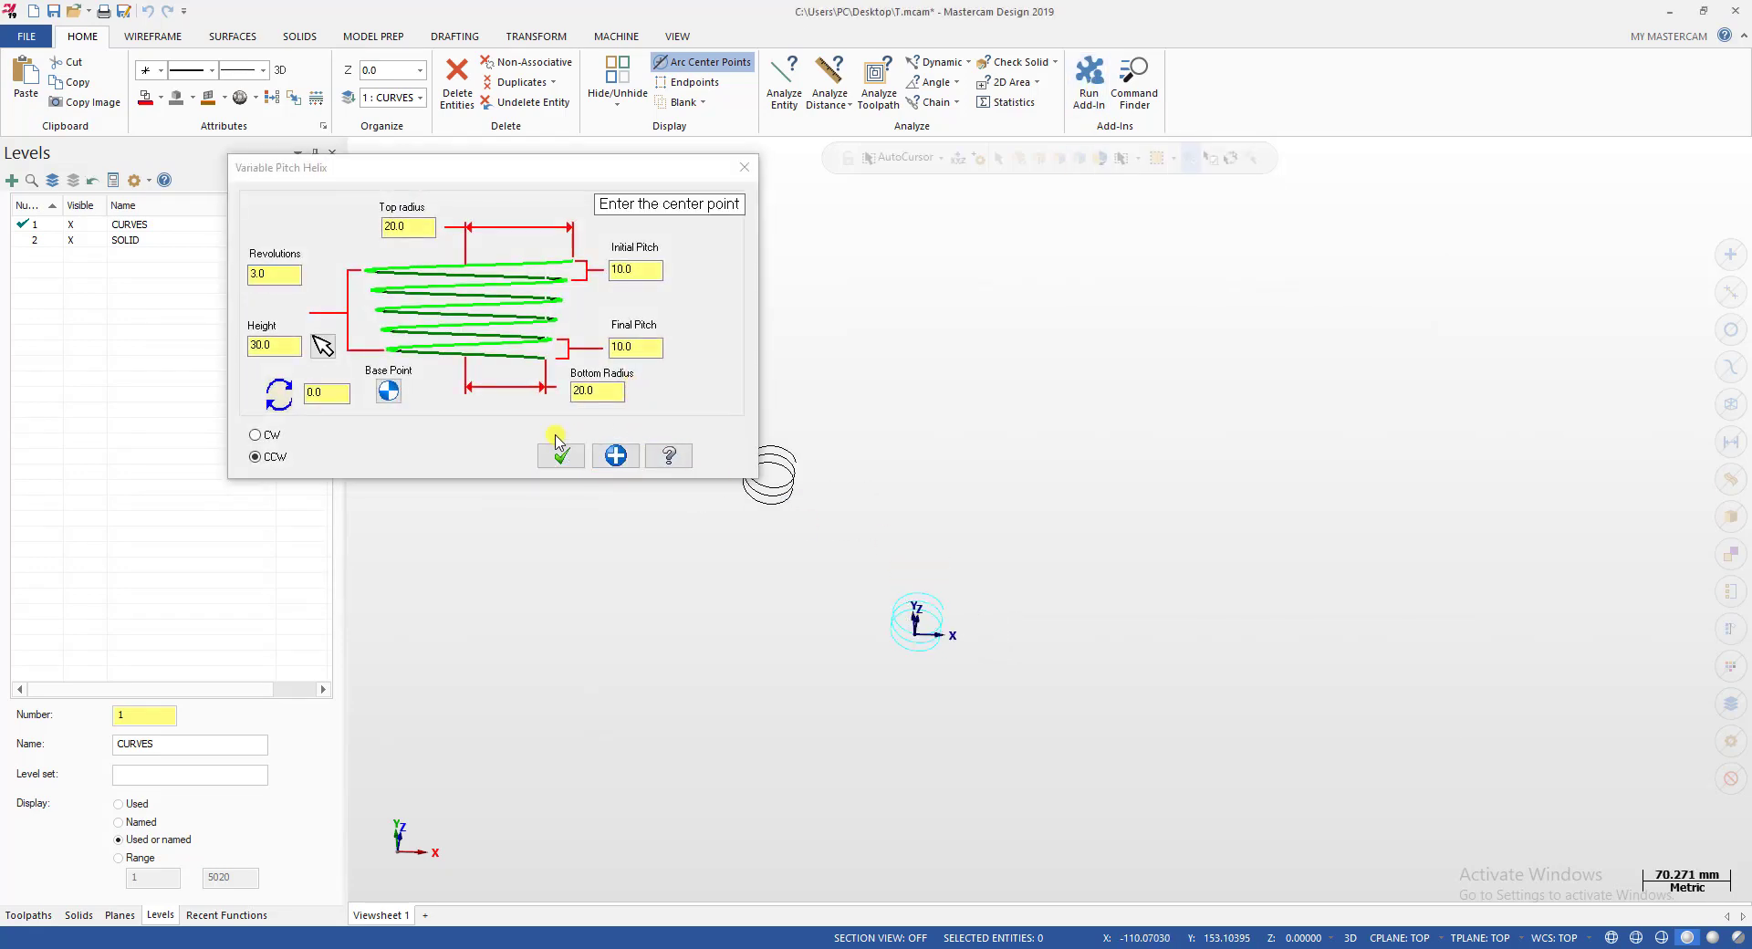
click(561, 456)
Run vHelix.dll again and place a 6-revolution helix beside the first, with initial pitch 10 and final pitch 25.
scroll(917, 632, up, 3)
scroll(918, 635, up, 2)
middle_drag(914, 609, 1078, 439)
scroll(1078, 439, down, 3)
middle_drag(1158, 500, 1111, 176)
click(1104, 95)
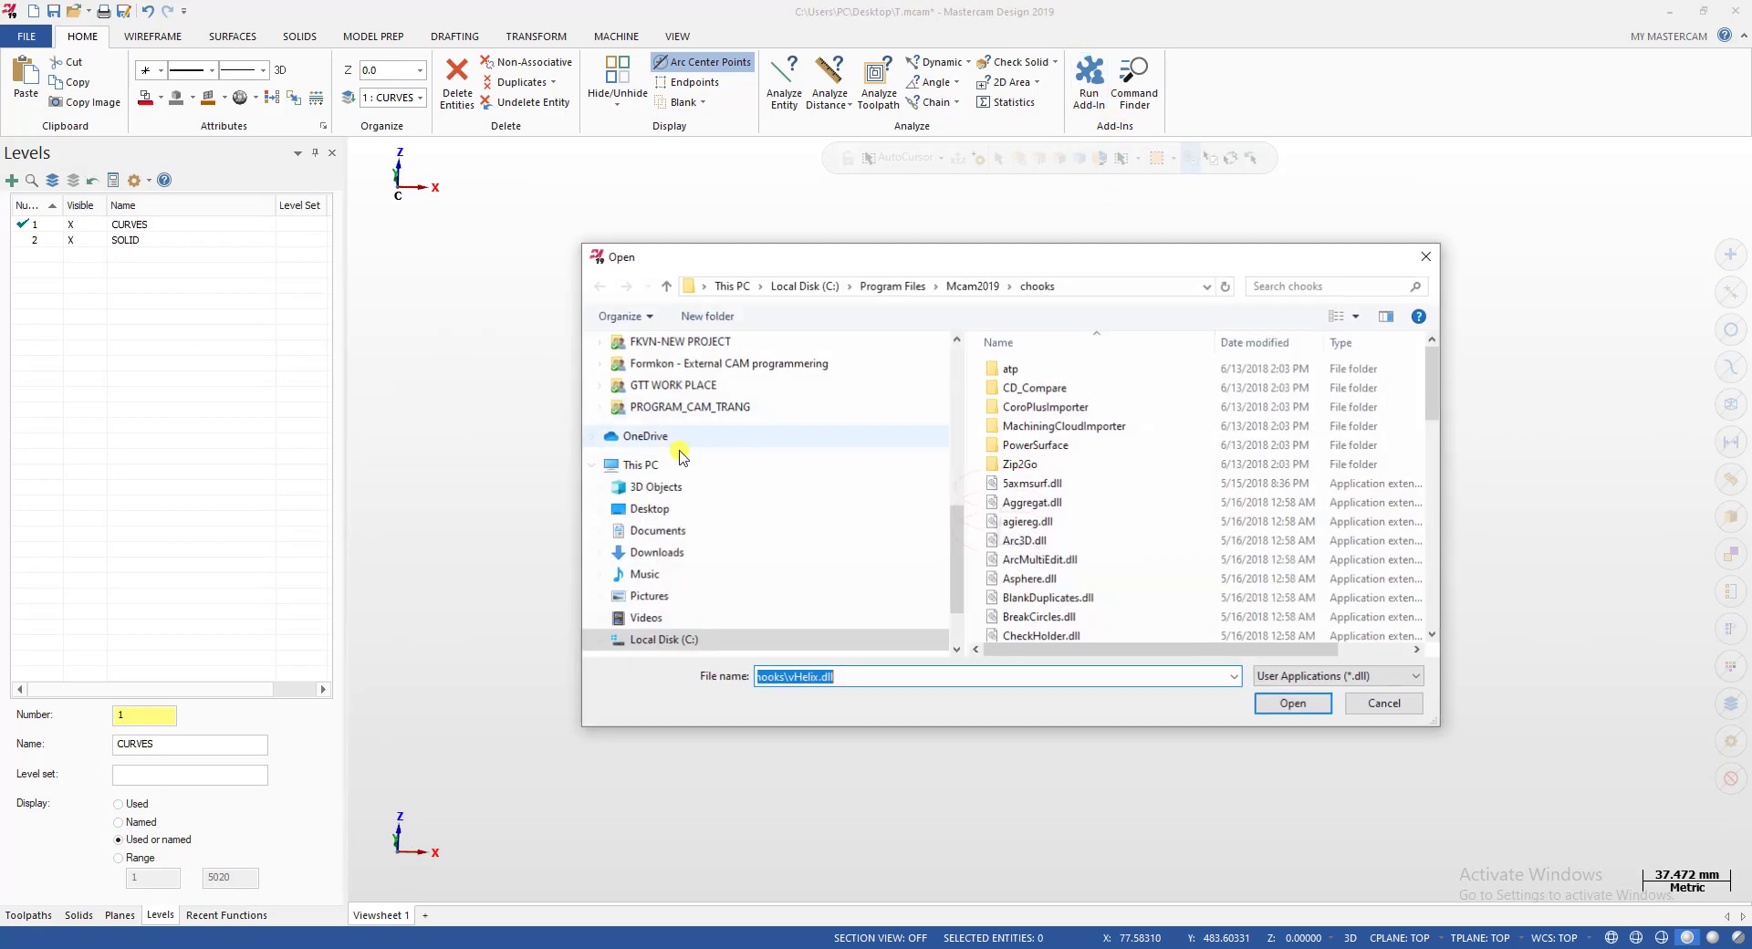
double_click(1115, 512)
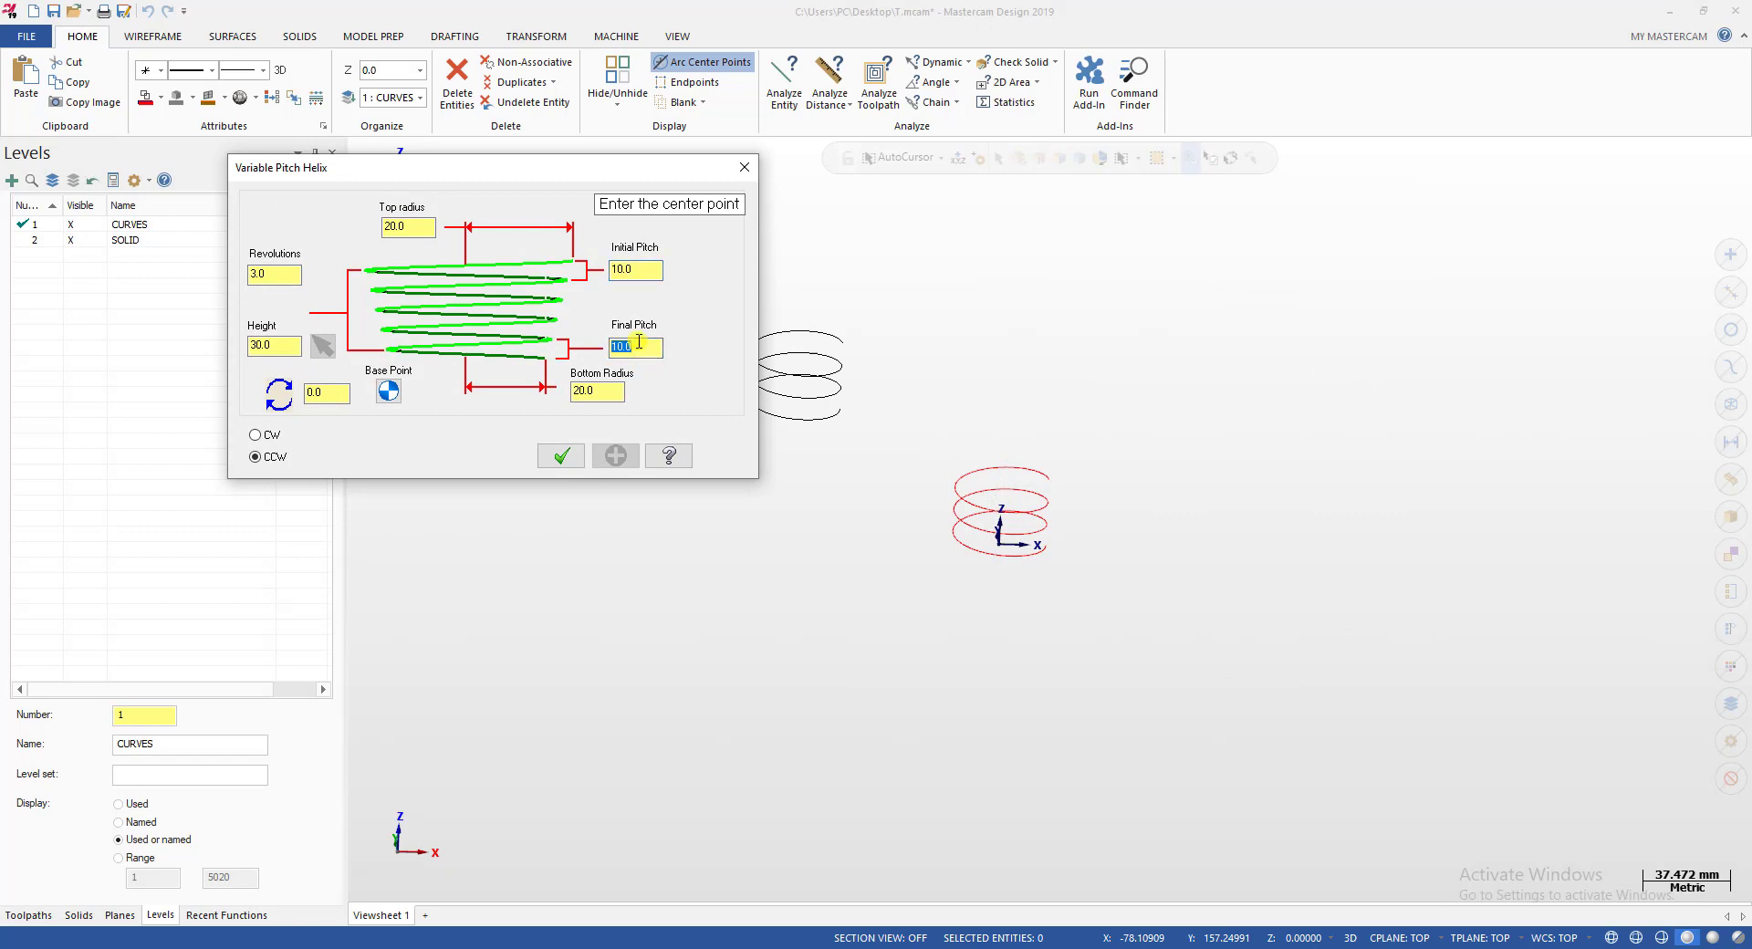
key(Tab)
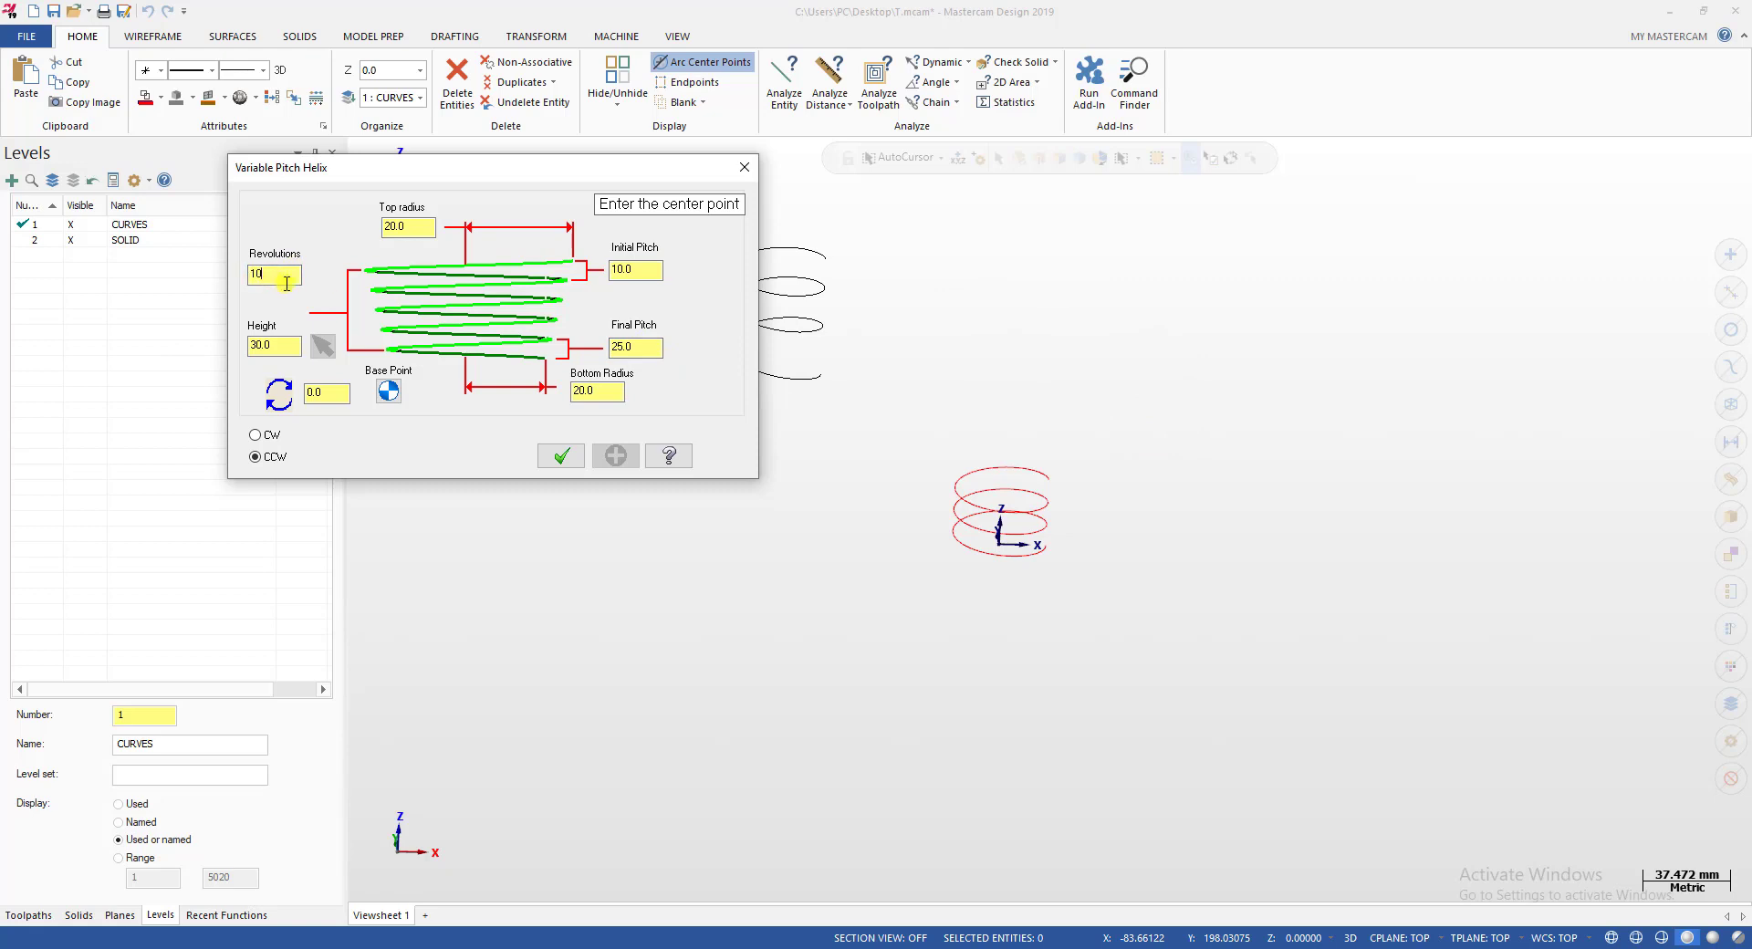
key(Tab)
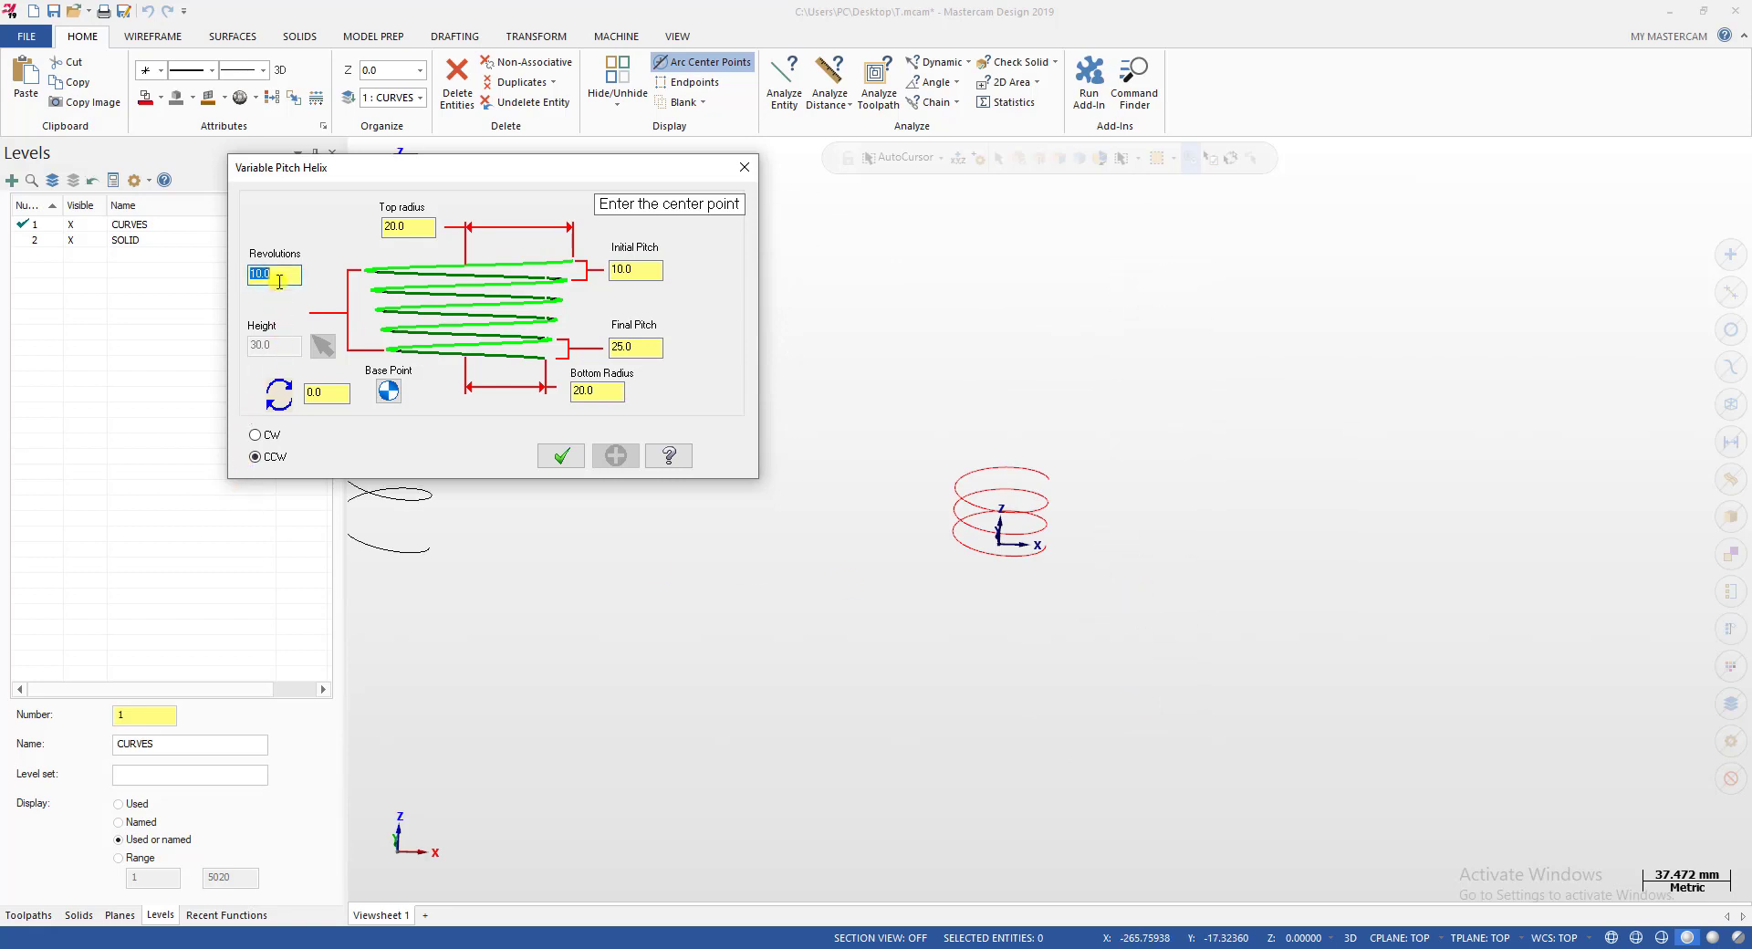
key(Tab)
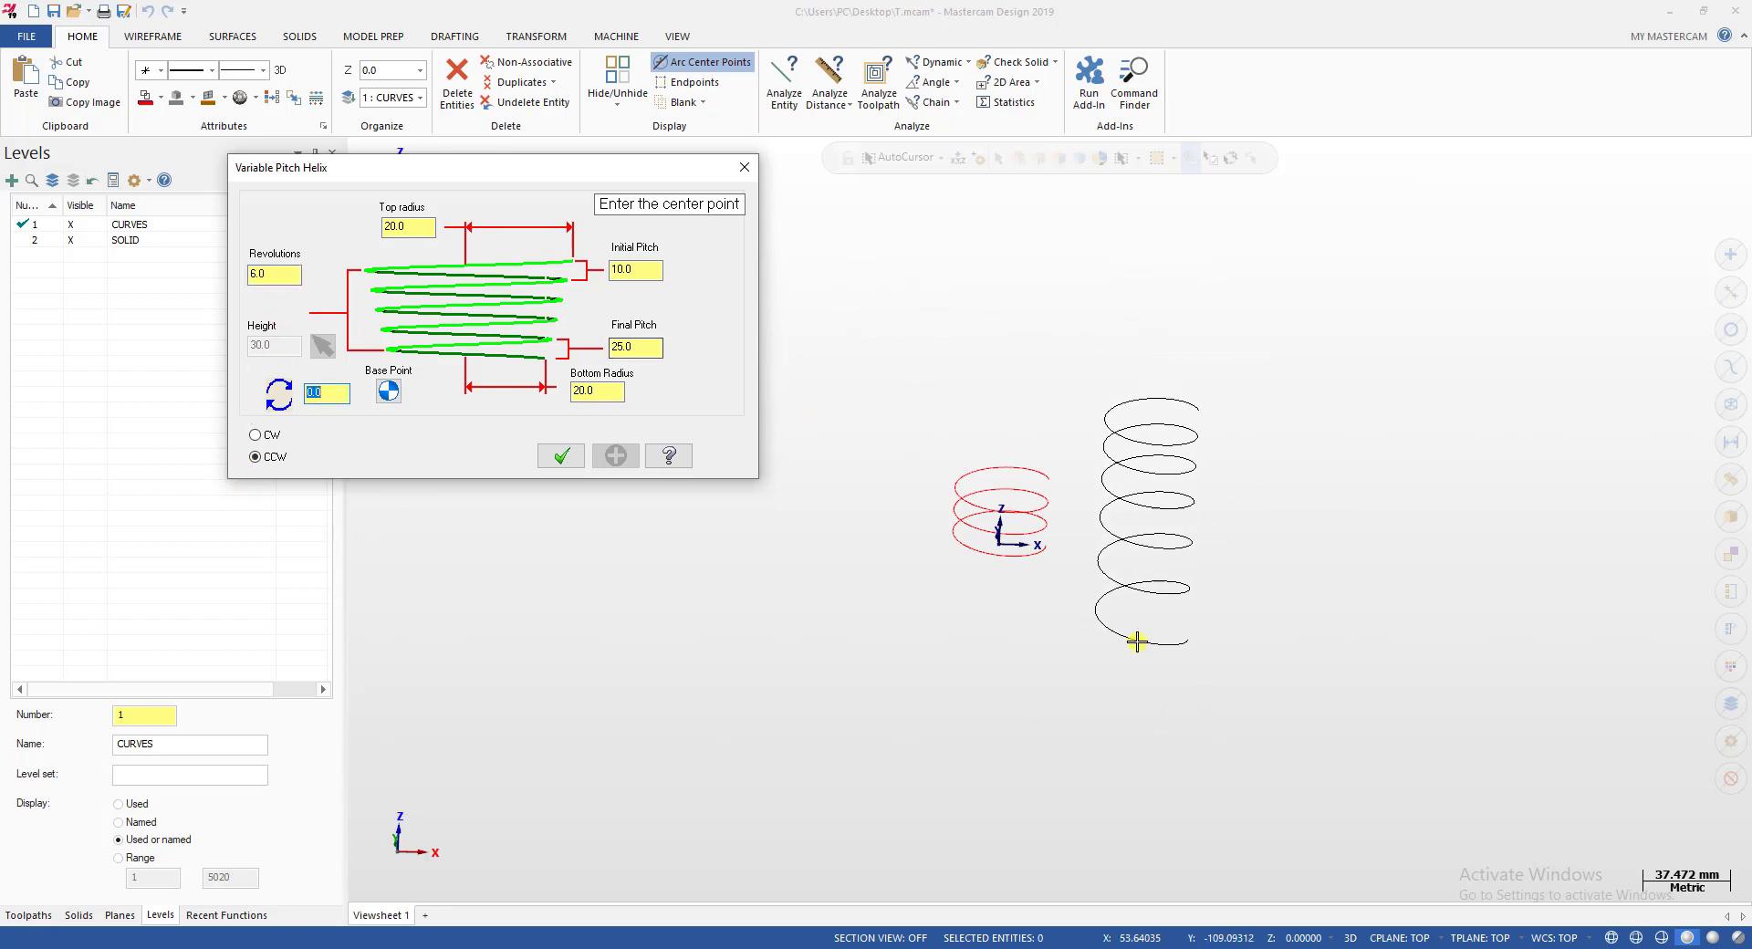
click(1133, 628)
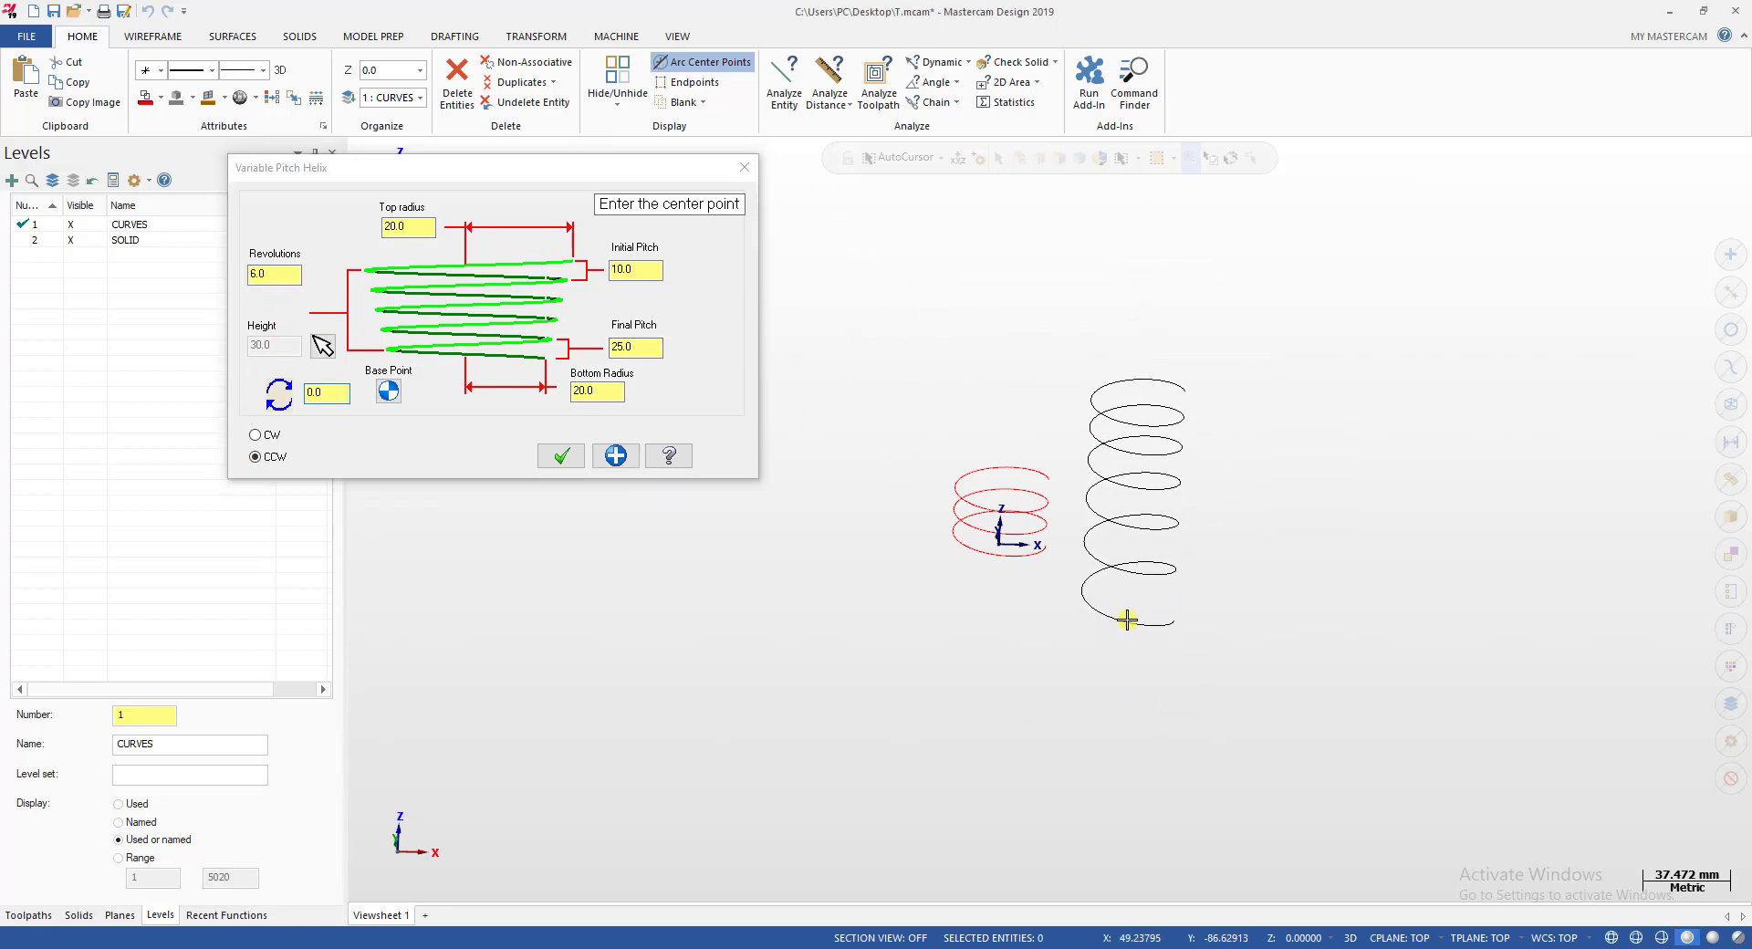
click(616, 457)
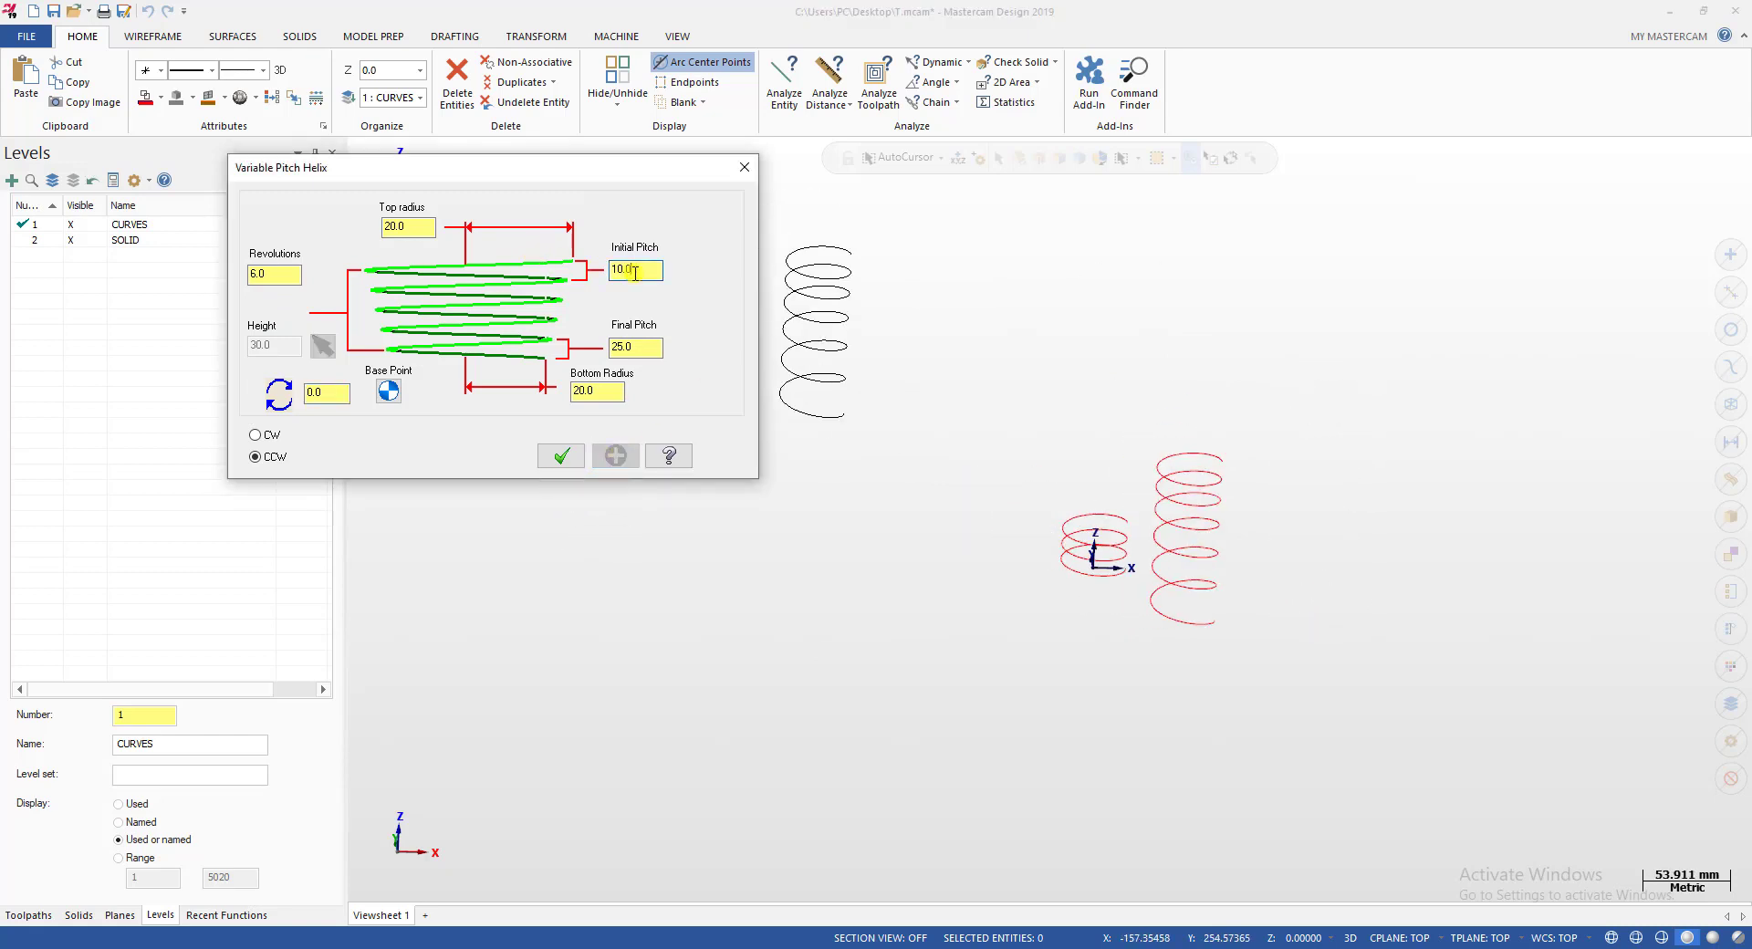
Create a third helix with initial pitch 25, final pitch 50 and 3 revolutions, placed apart from the other two.
double_click(632, 346)
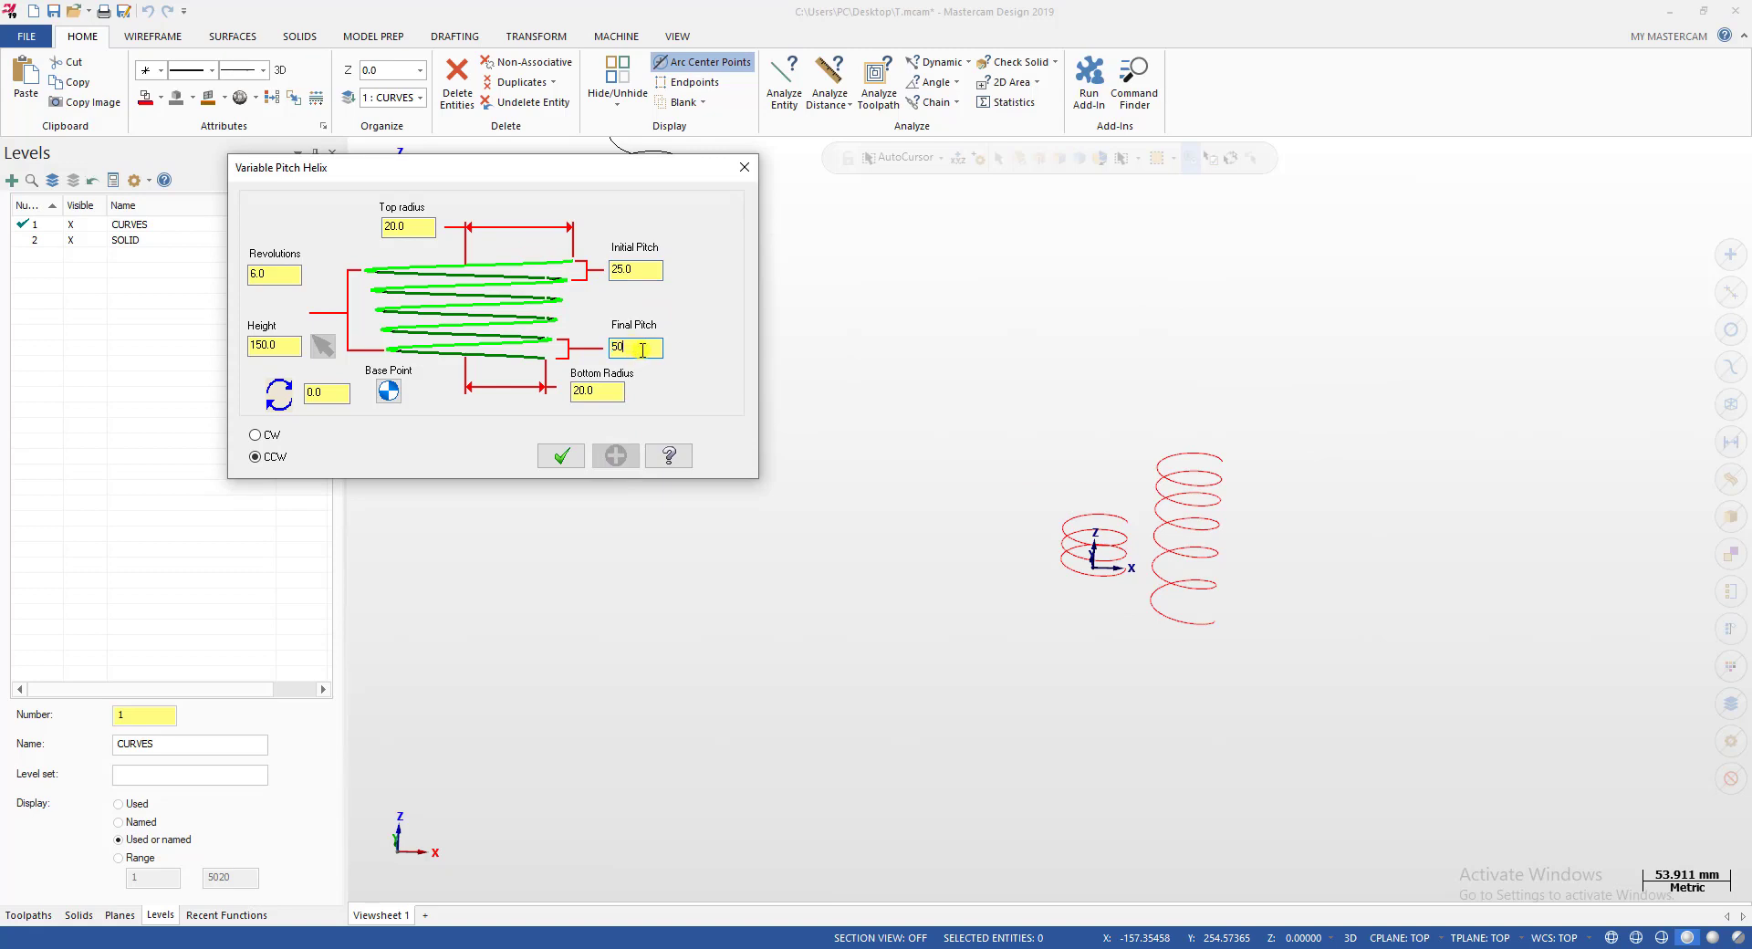
double_click(288, 276)
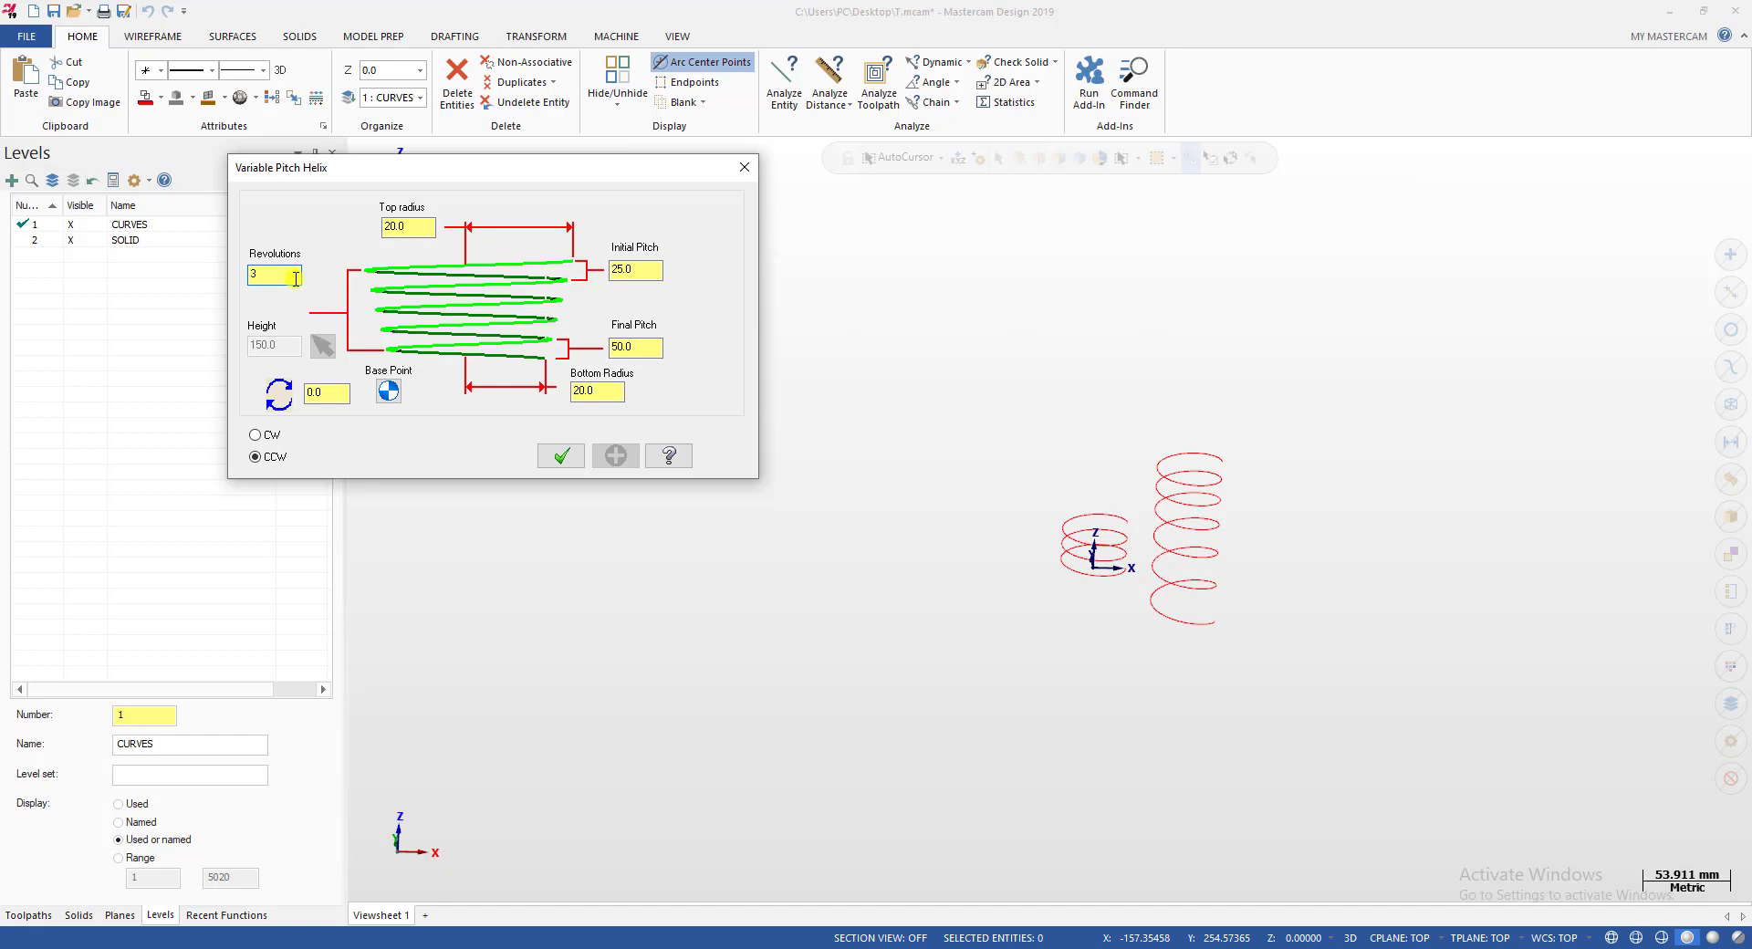
click(1323, 756)
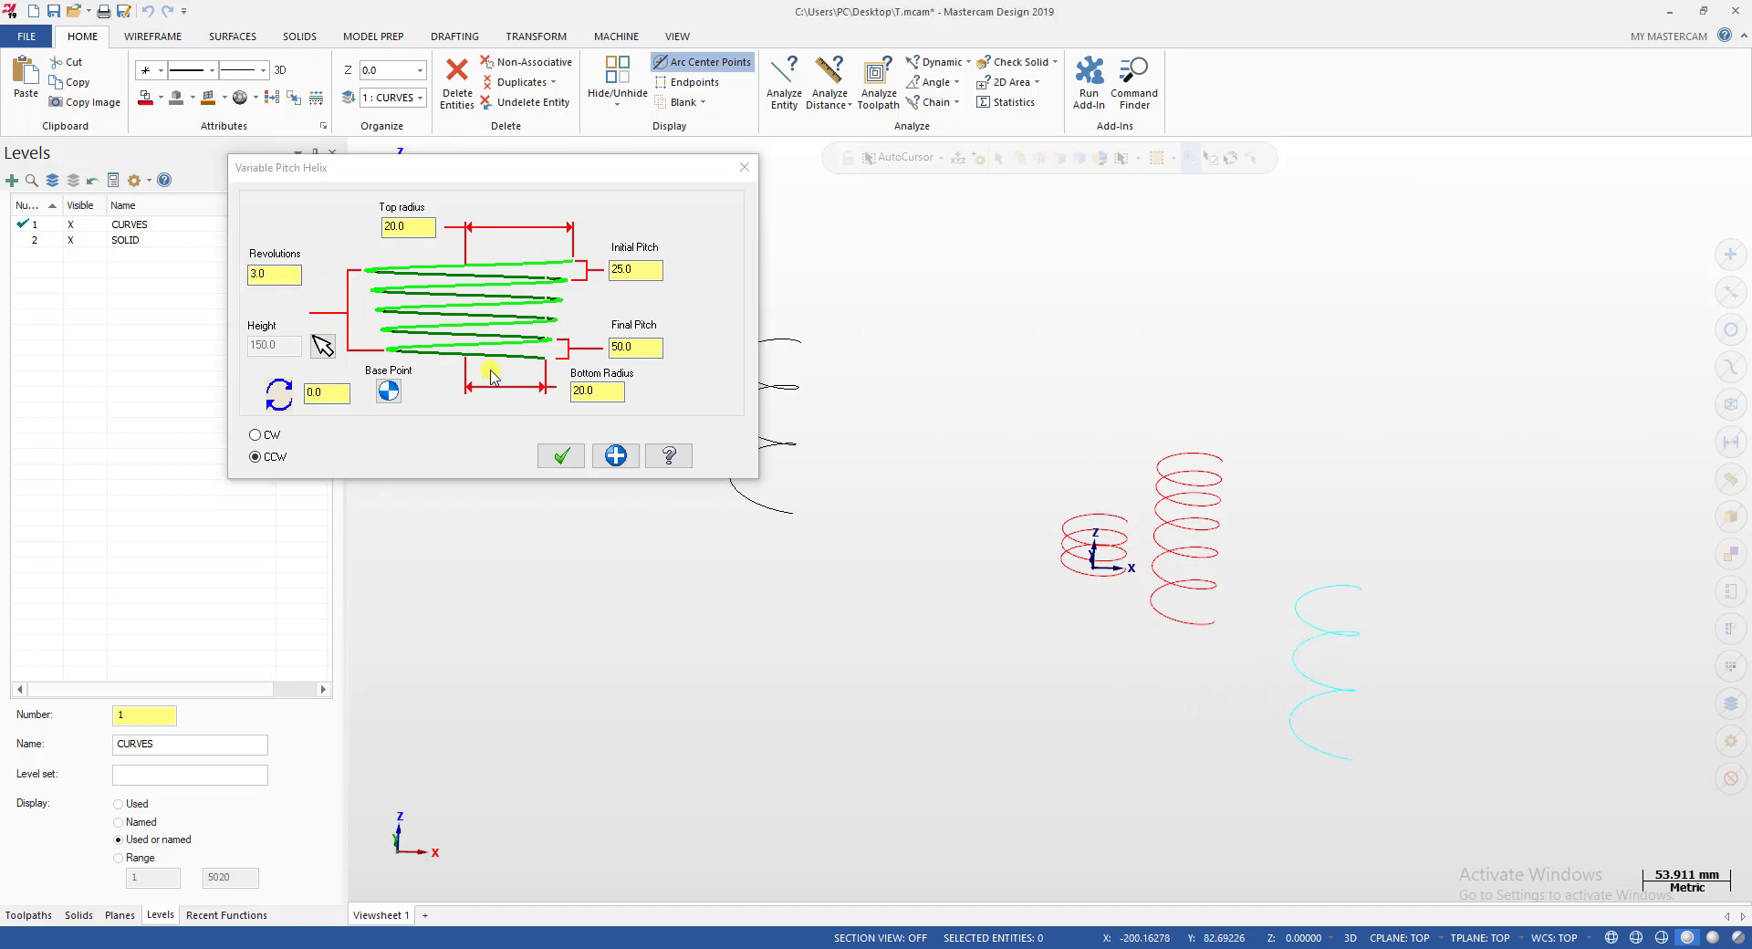
click(562, 455)
Examine the three separate helices and their ends from the top view and several rotated views.
key(alt+1)
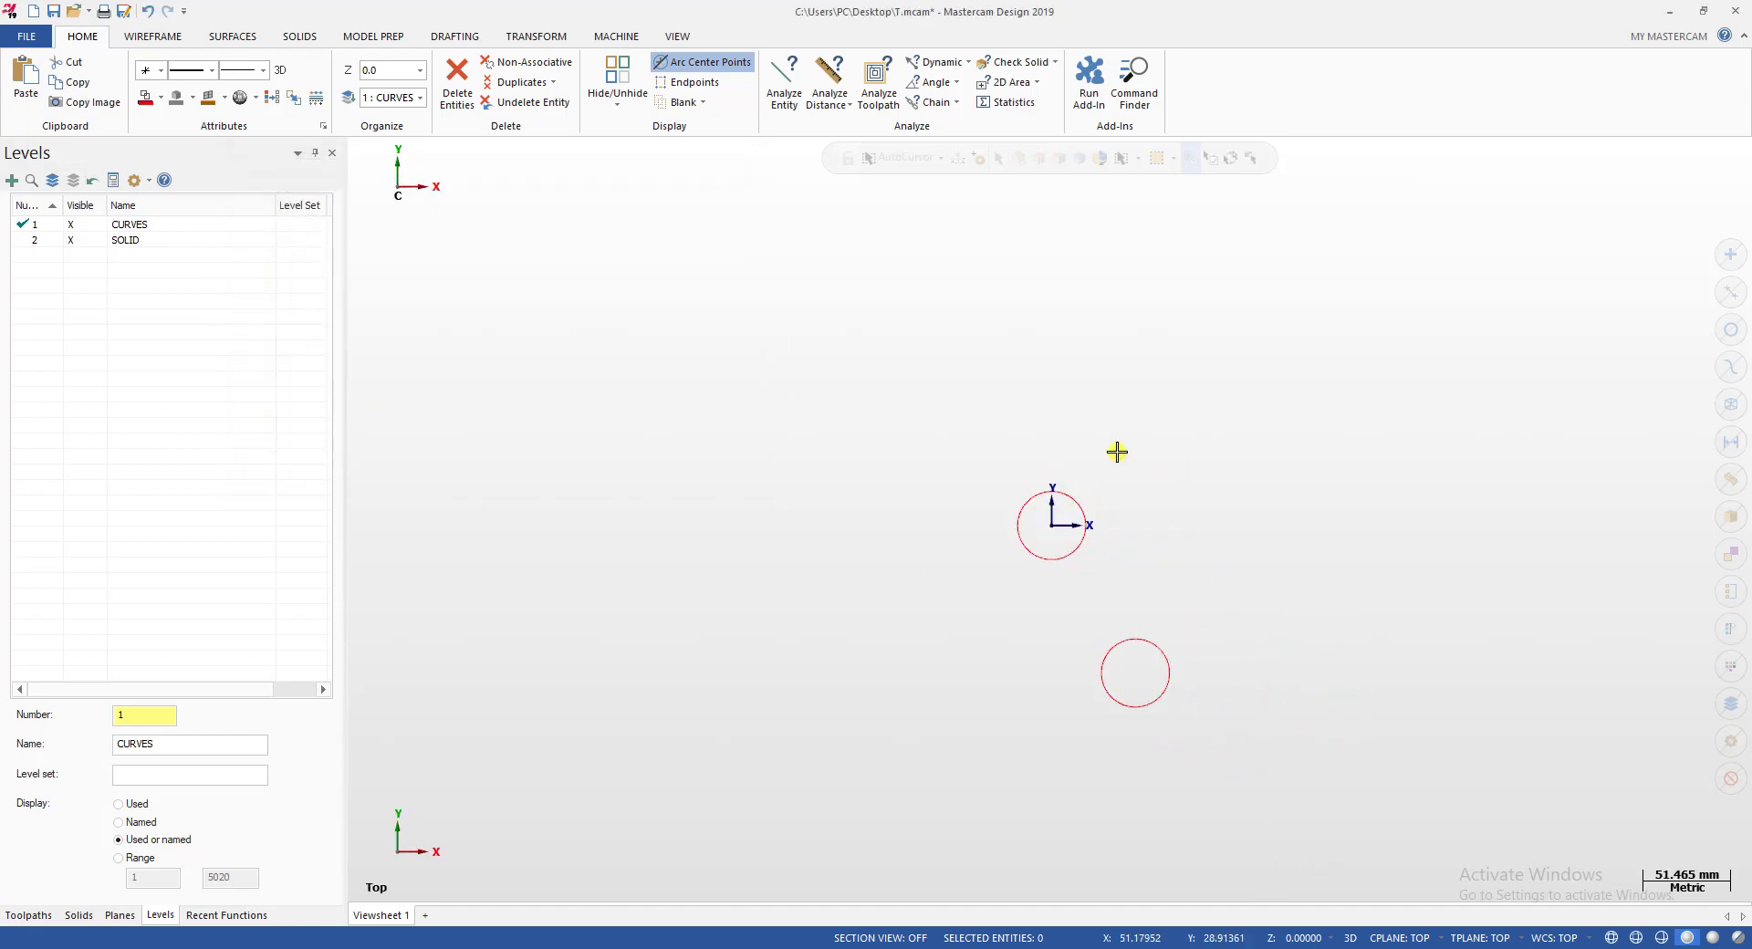
scroll(1116, 454, down, 5)
middle_drag(1147, 539, 1203, 513)
scroll(1103, 567, up, 3)
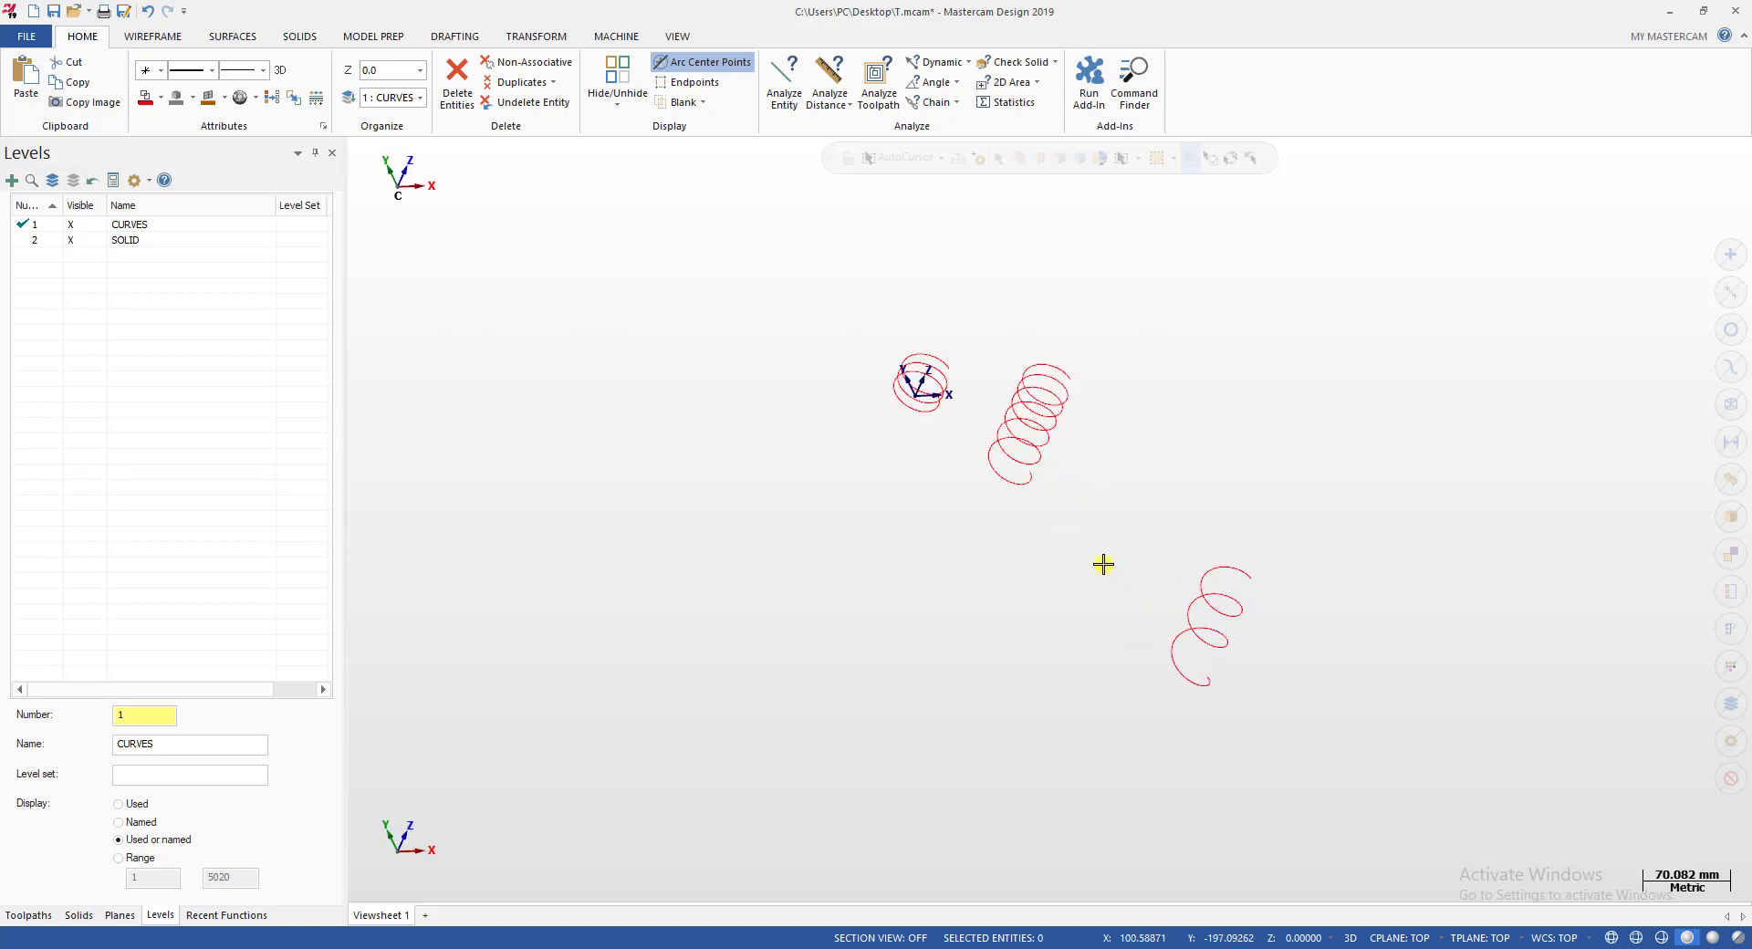
middle_drag(1104, 566, 886, 412)
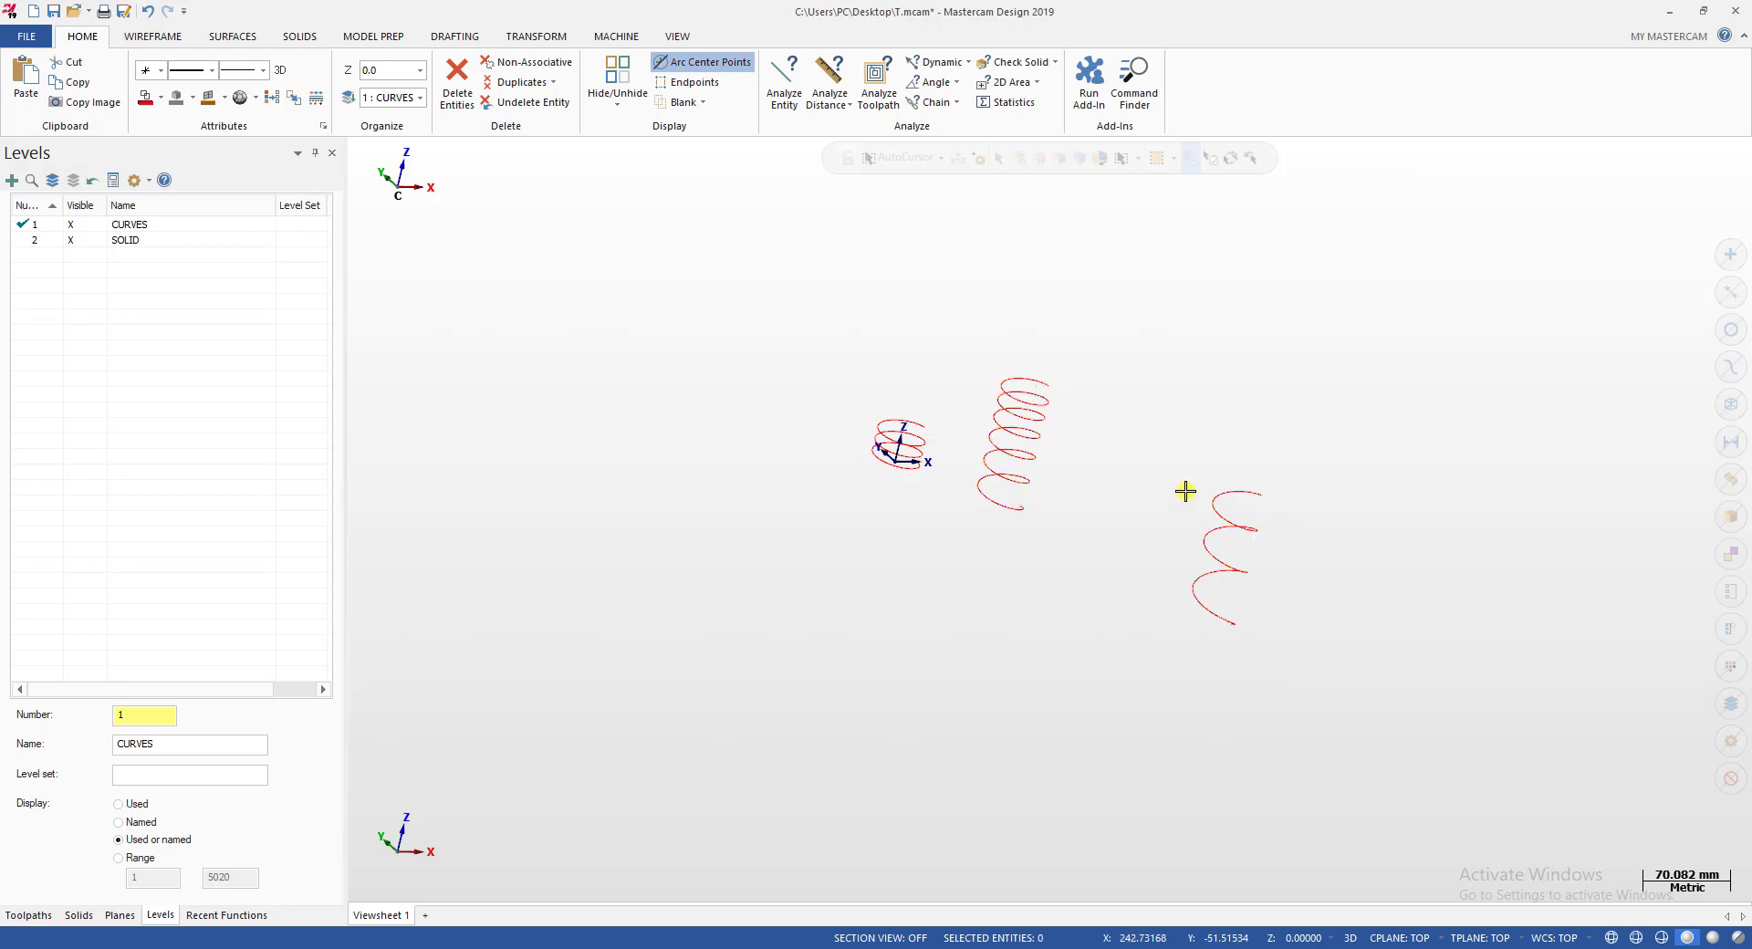
middle_drag(1014, 419, 944, 457)
scroll(944, 457, up, 1)
scroll(944, 457, up, 2)
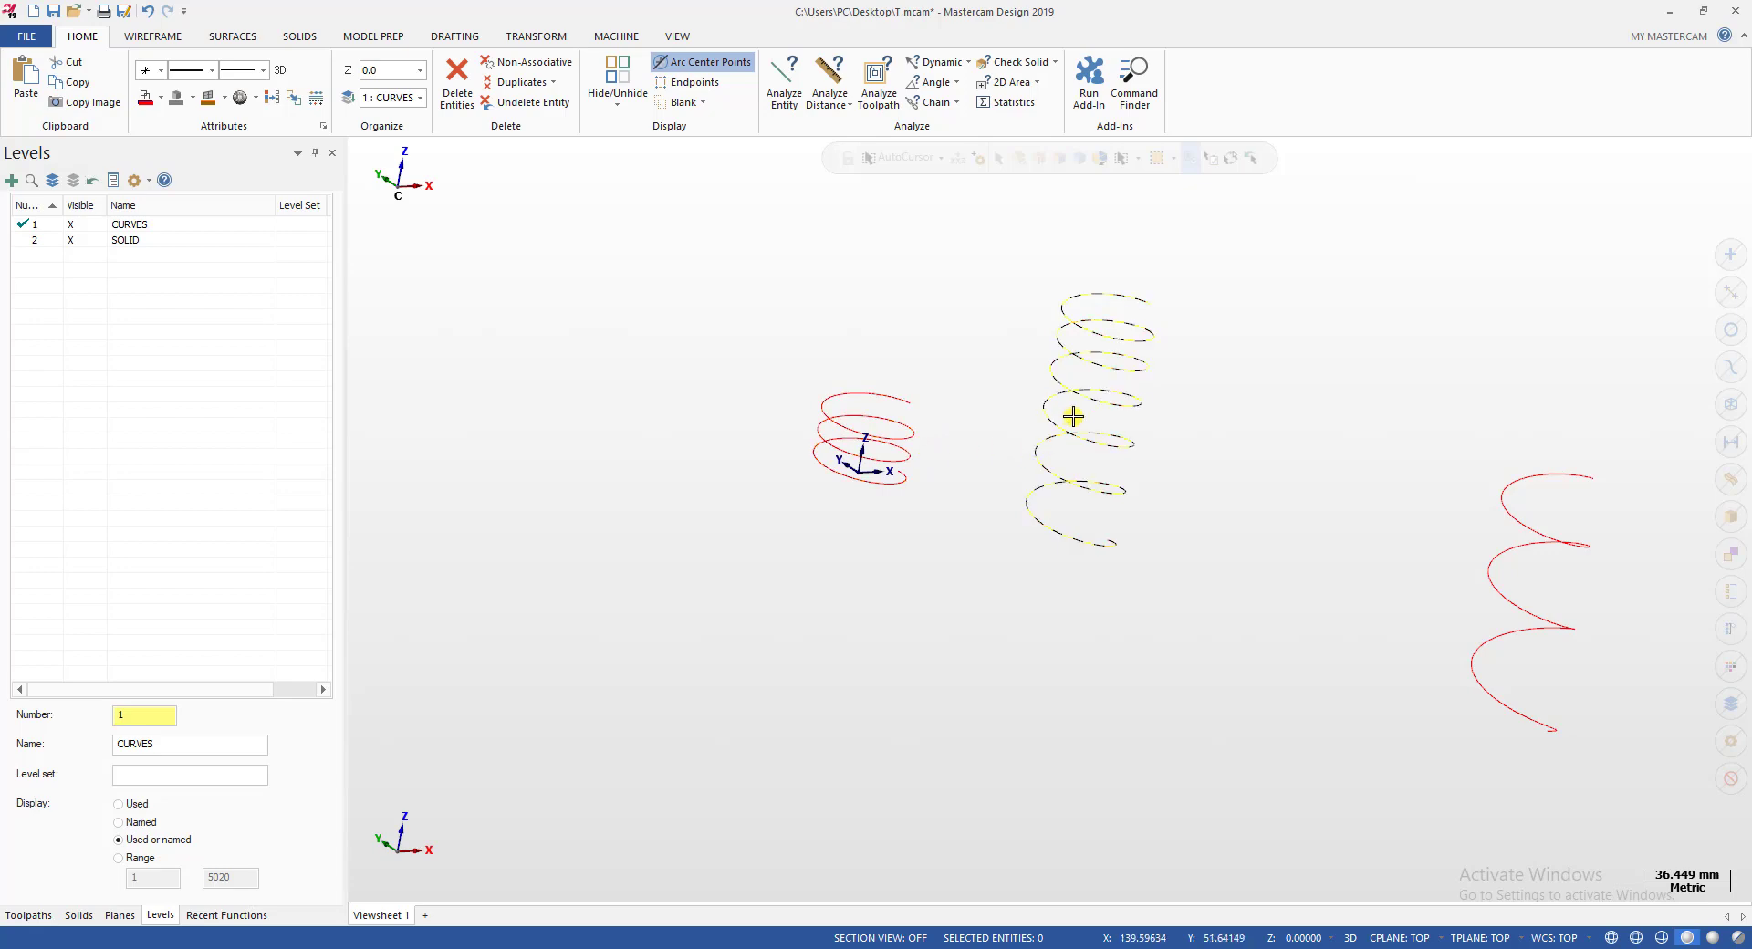
middle_drag(982, 415, 1096, 470)
scroll(853, 336, up, 1)
scroll(854, 336, up, 2)
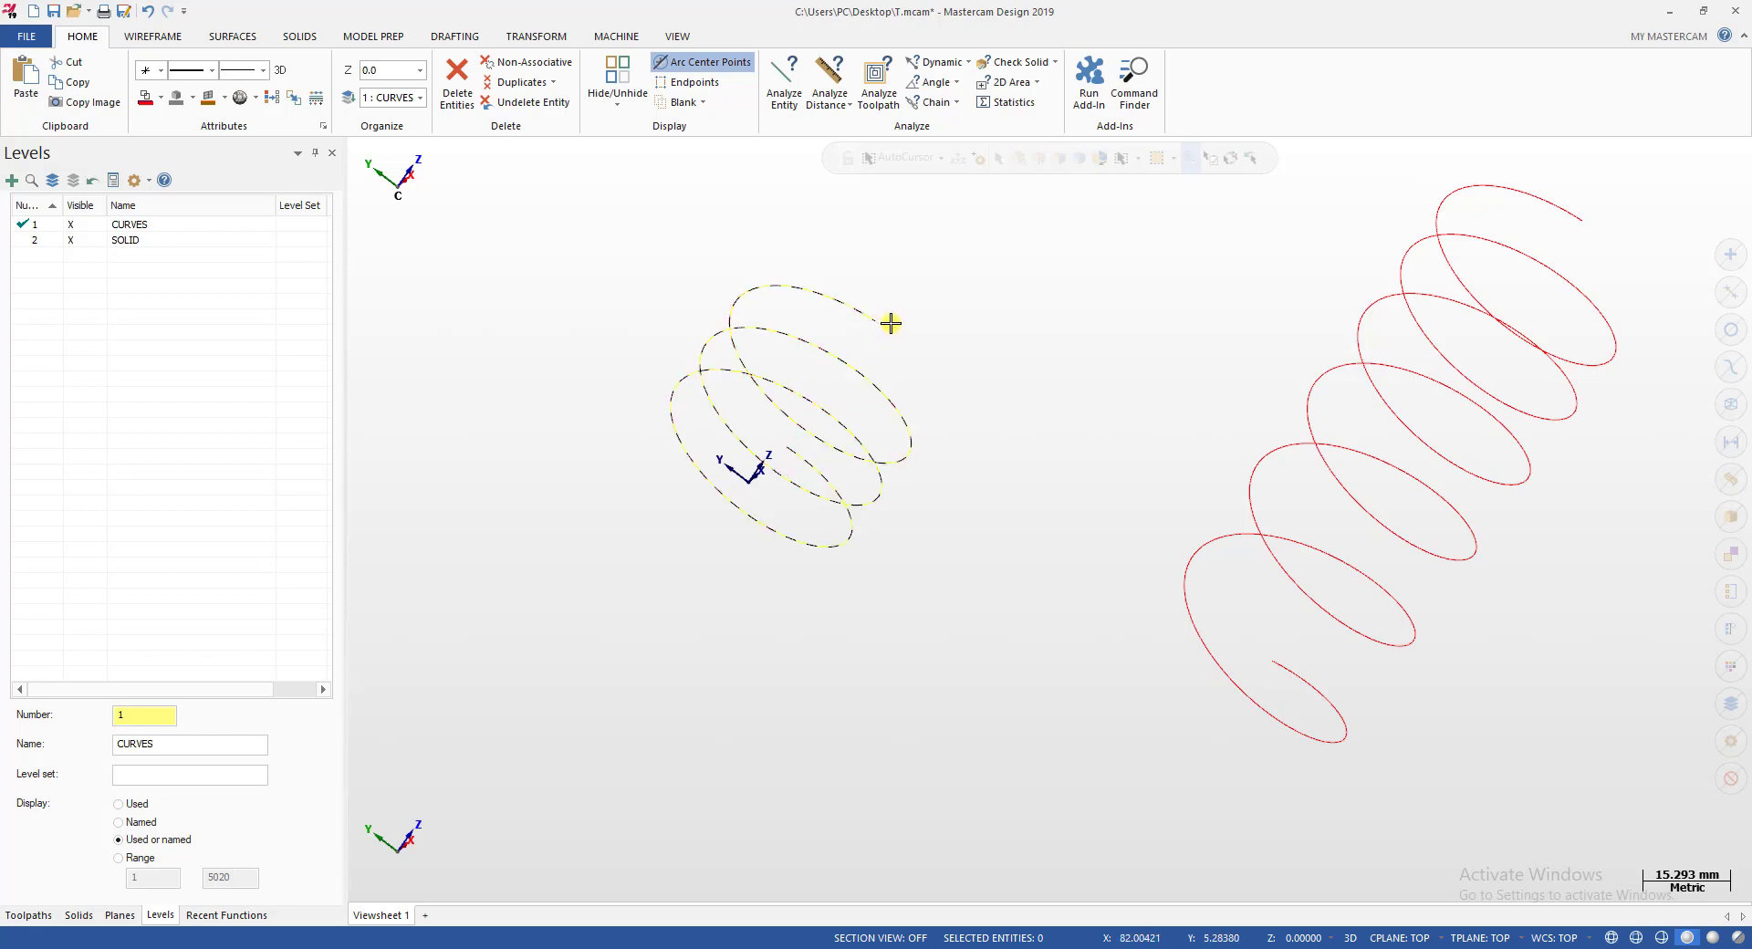
key(alt+1)
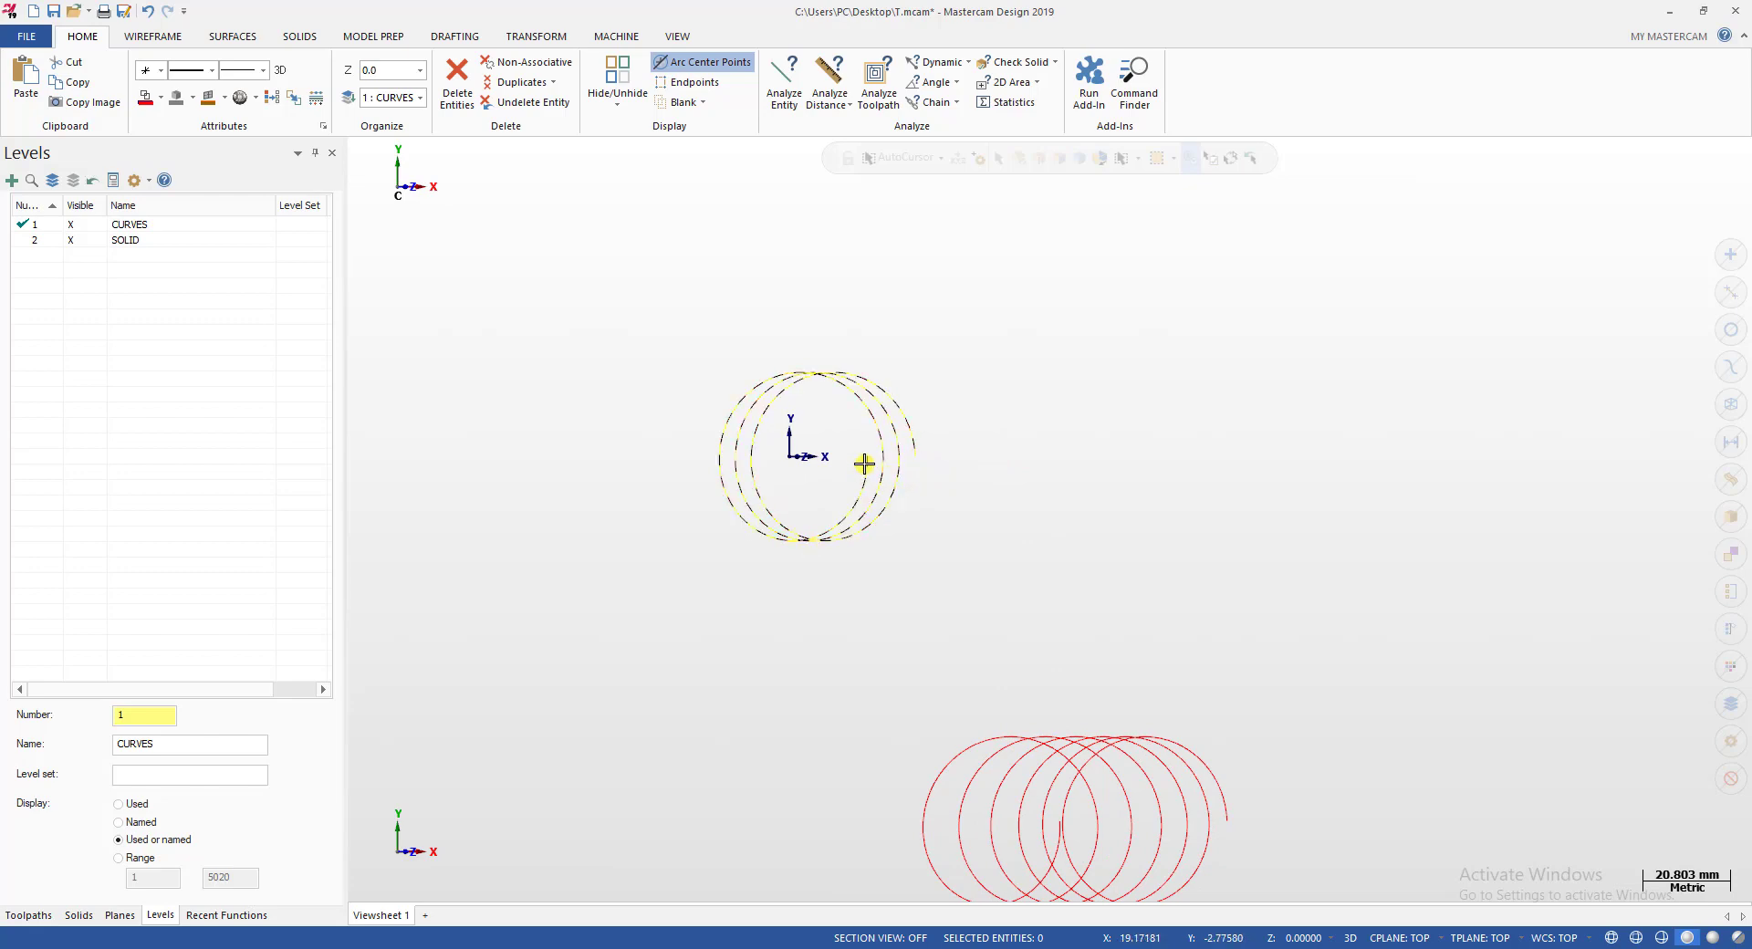
scroll(864, 464, up, 5)
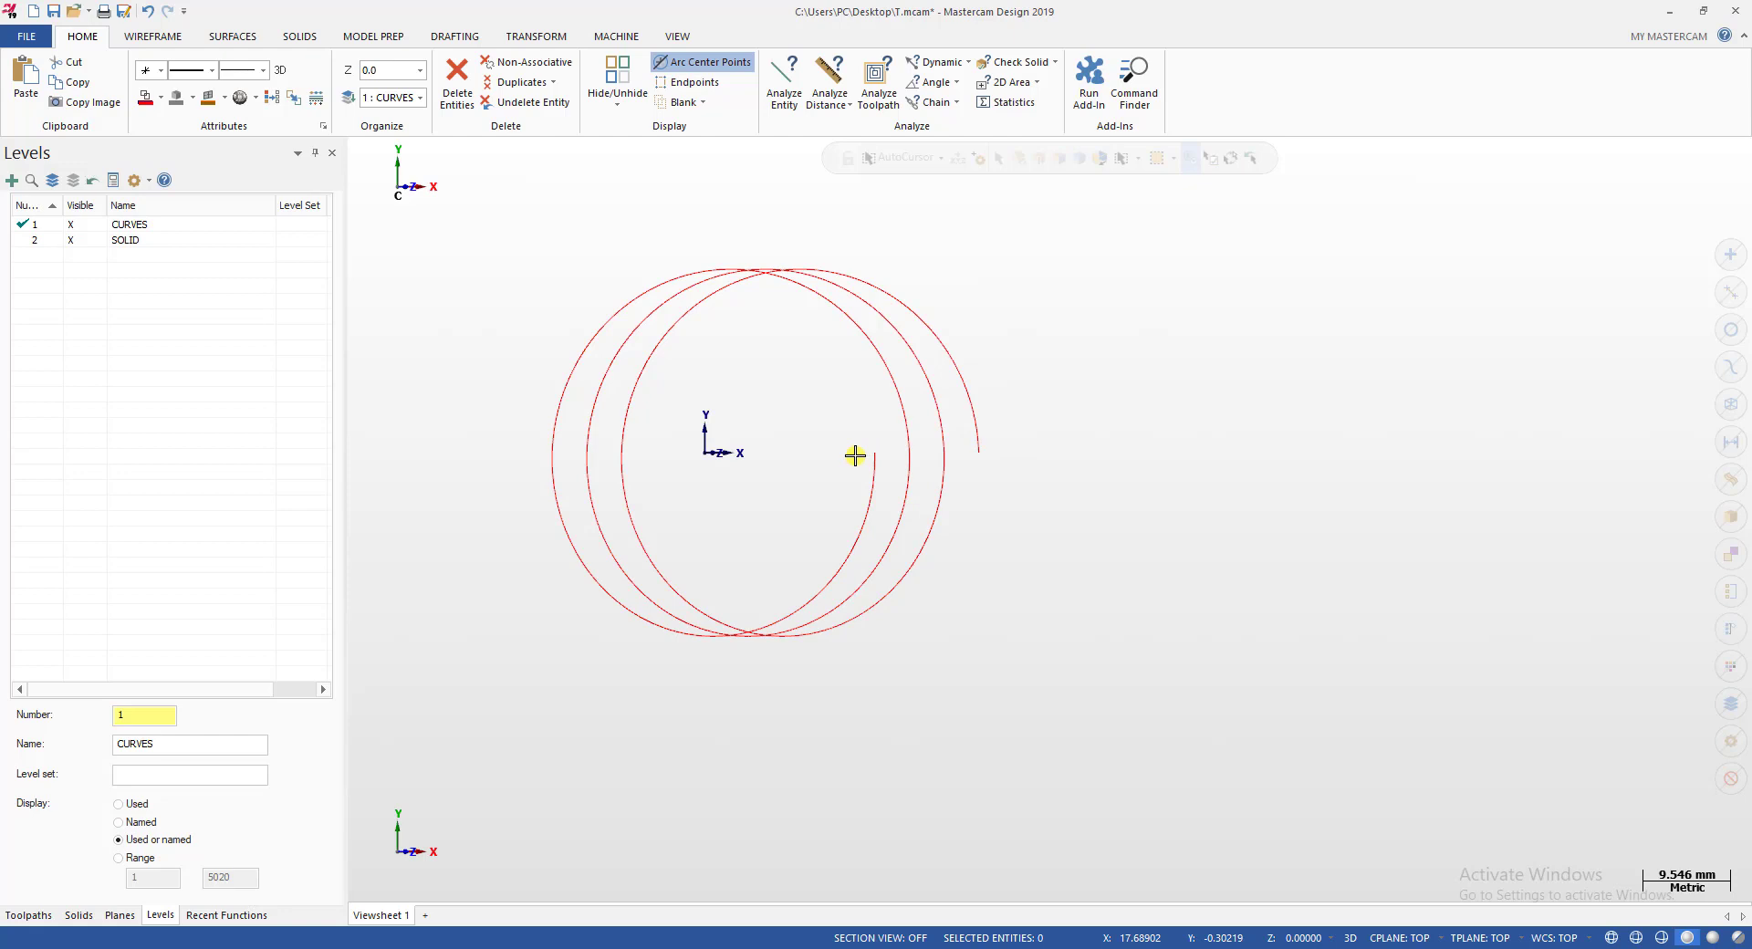
scroll(1013, 434, down, 9)
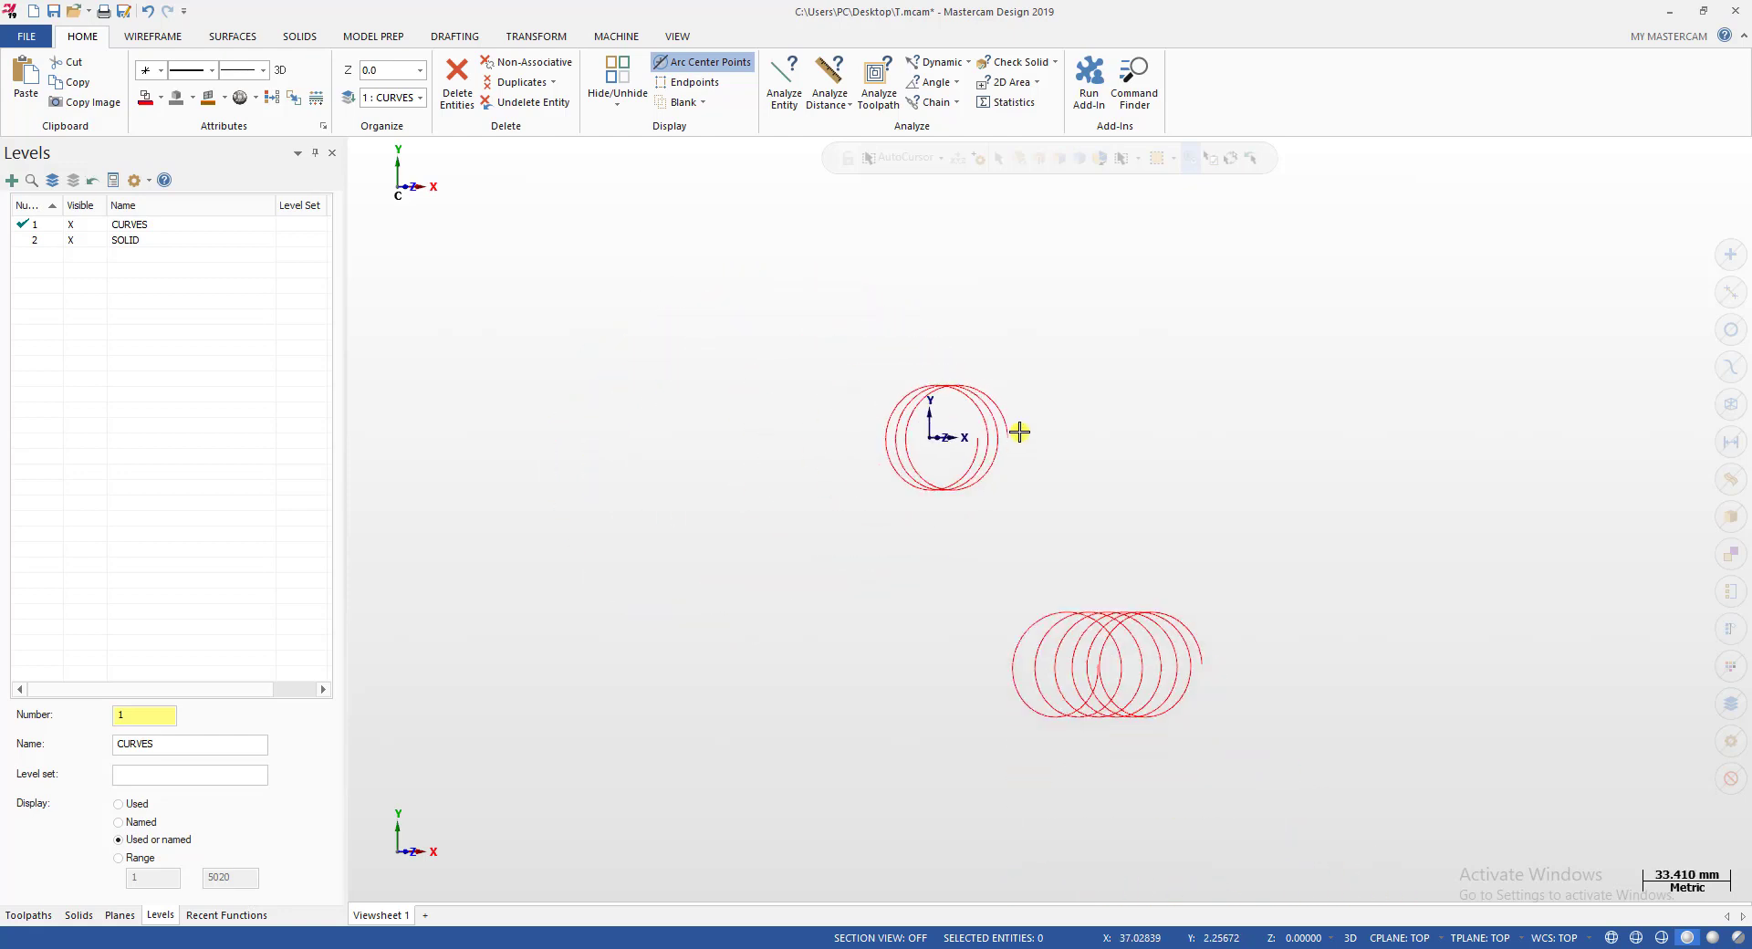
scroll(1071, 553, down, 5)
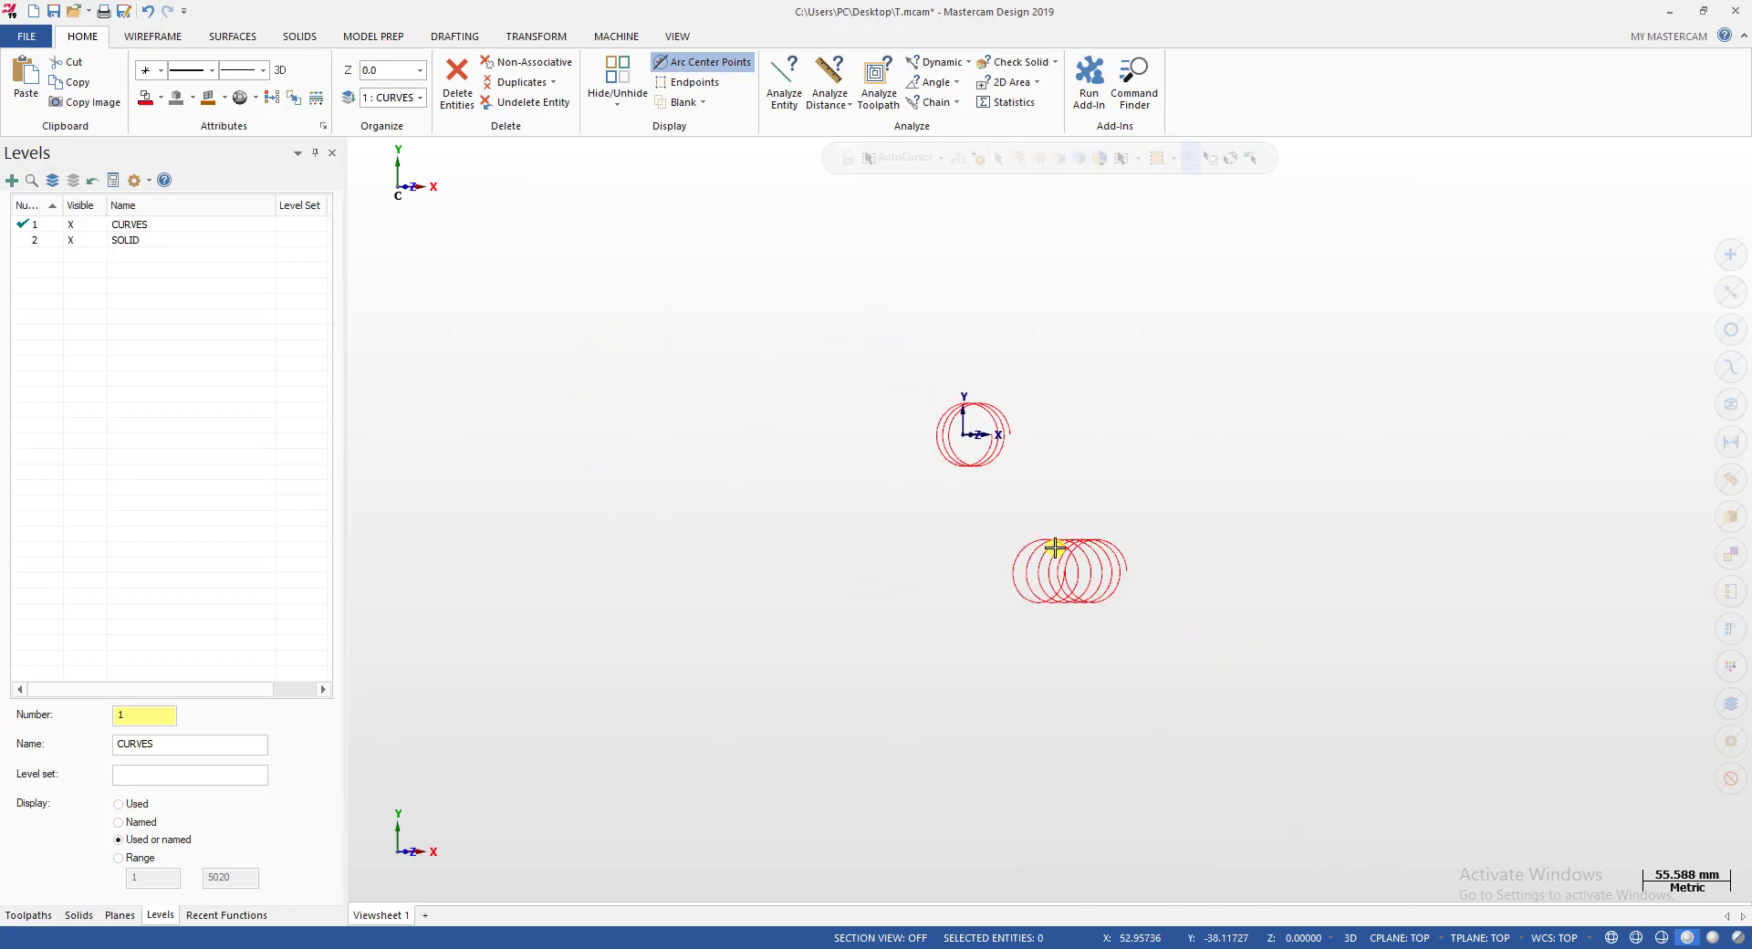
scroll(1059, 503, up, 4)
Use Dynamic transform to move the 6-revolution helix by its upper endpoint onto the lower end of the helix at the origin.
click(1126, 627)
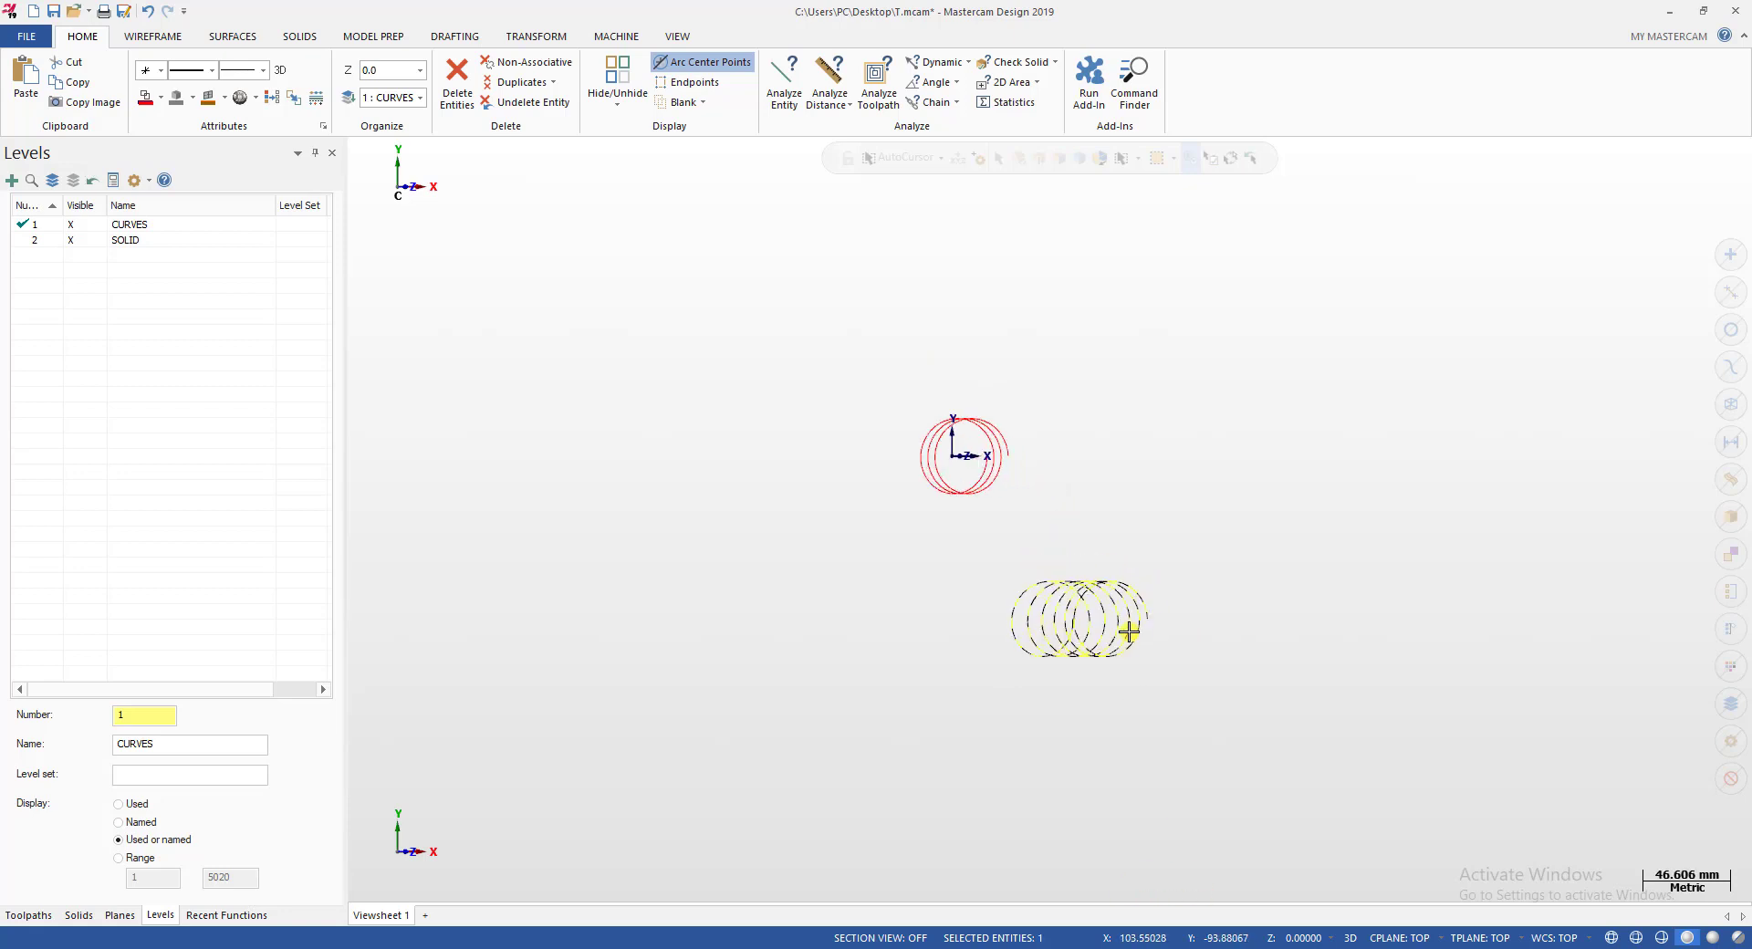
middle_drag(1127, 626, 1158, 518)
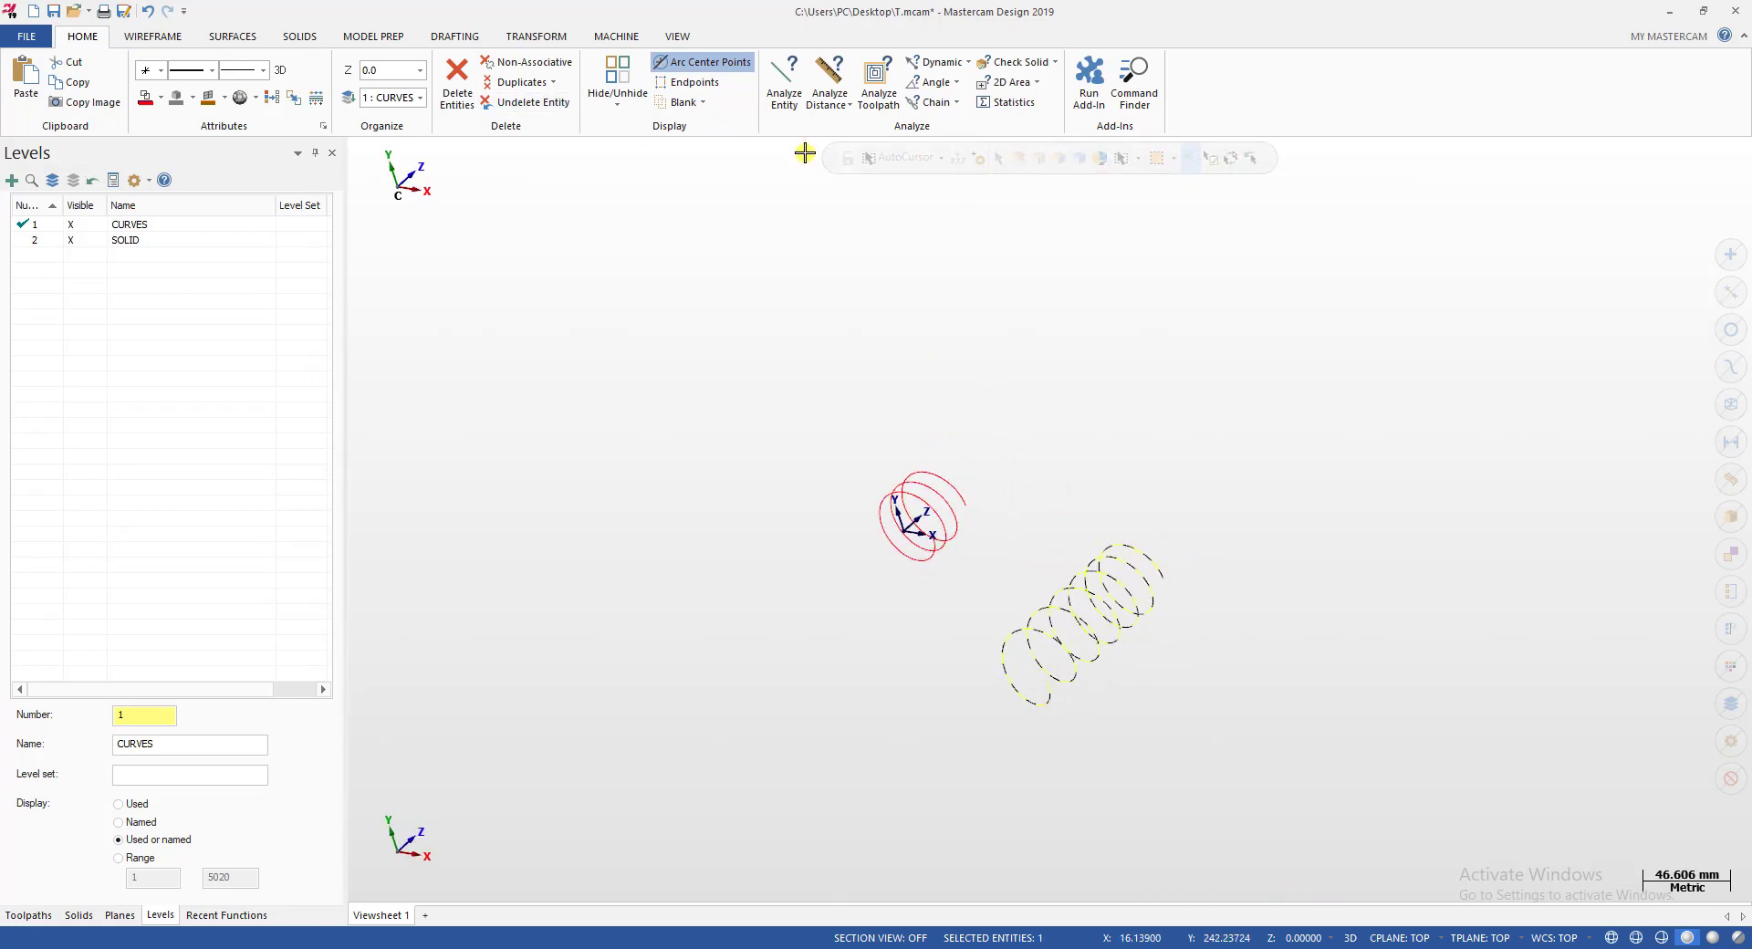
click(928, 61)
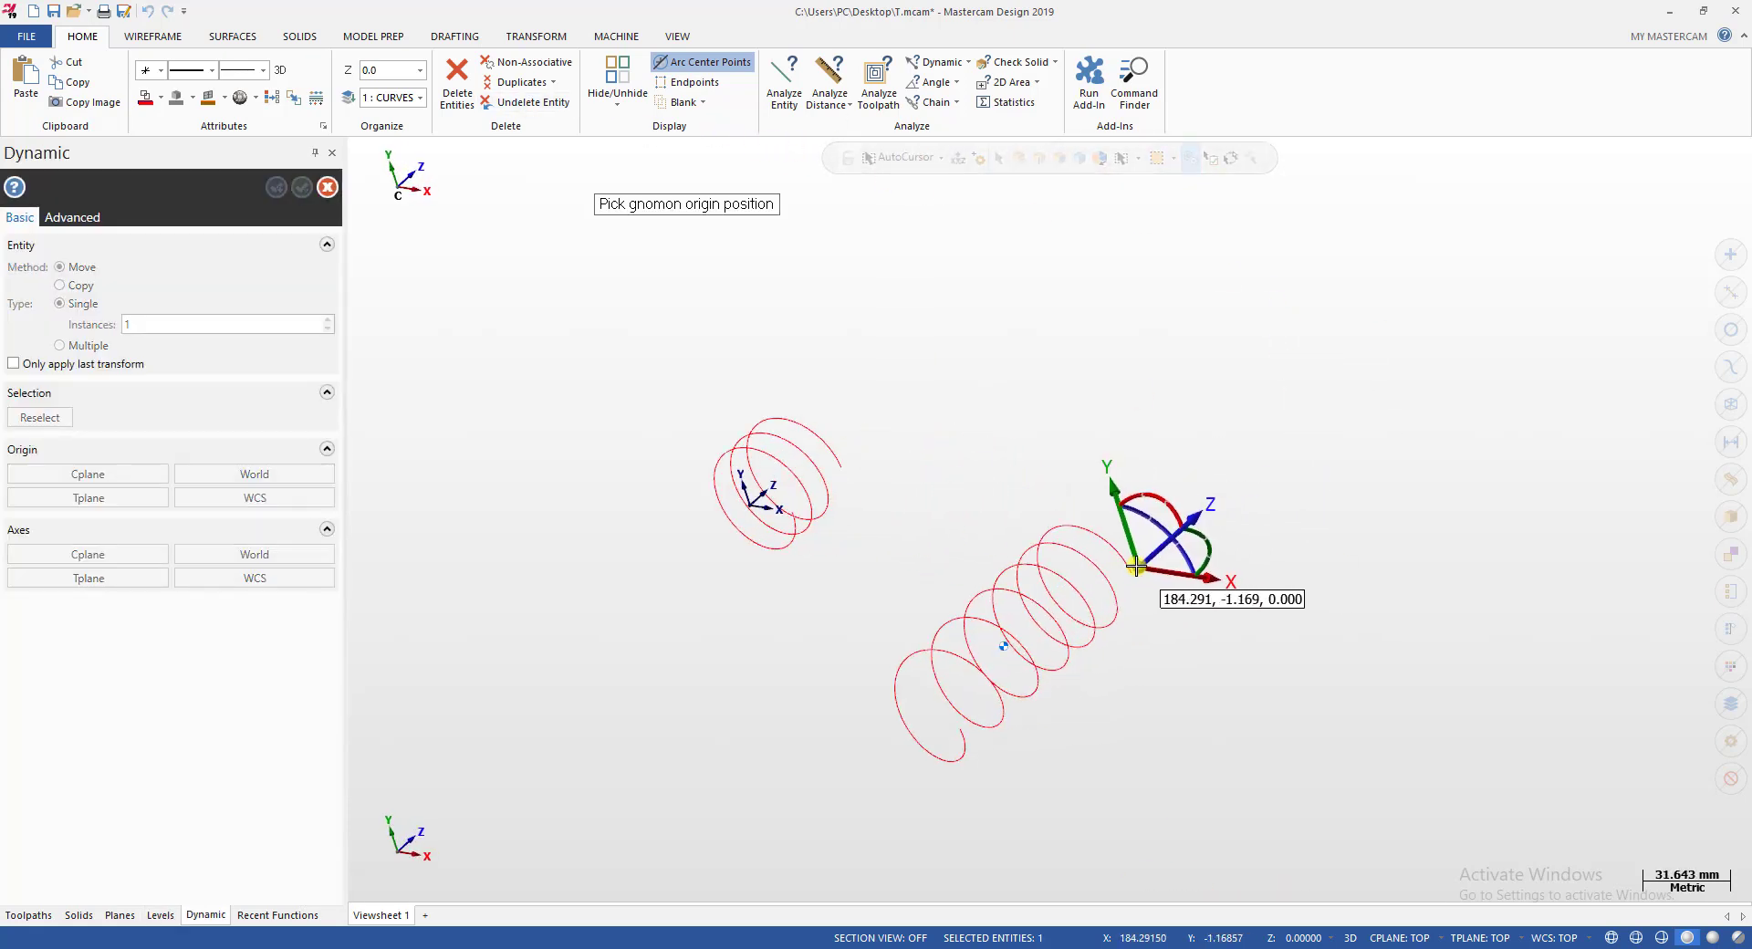
click(1136, 581)
click(1134, 575)
scroll(811, 573, up, 5)
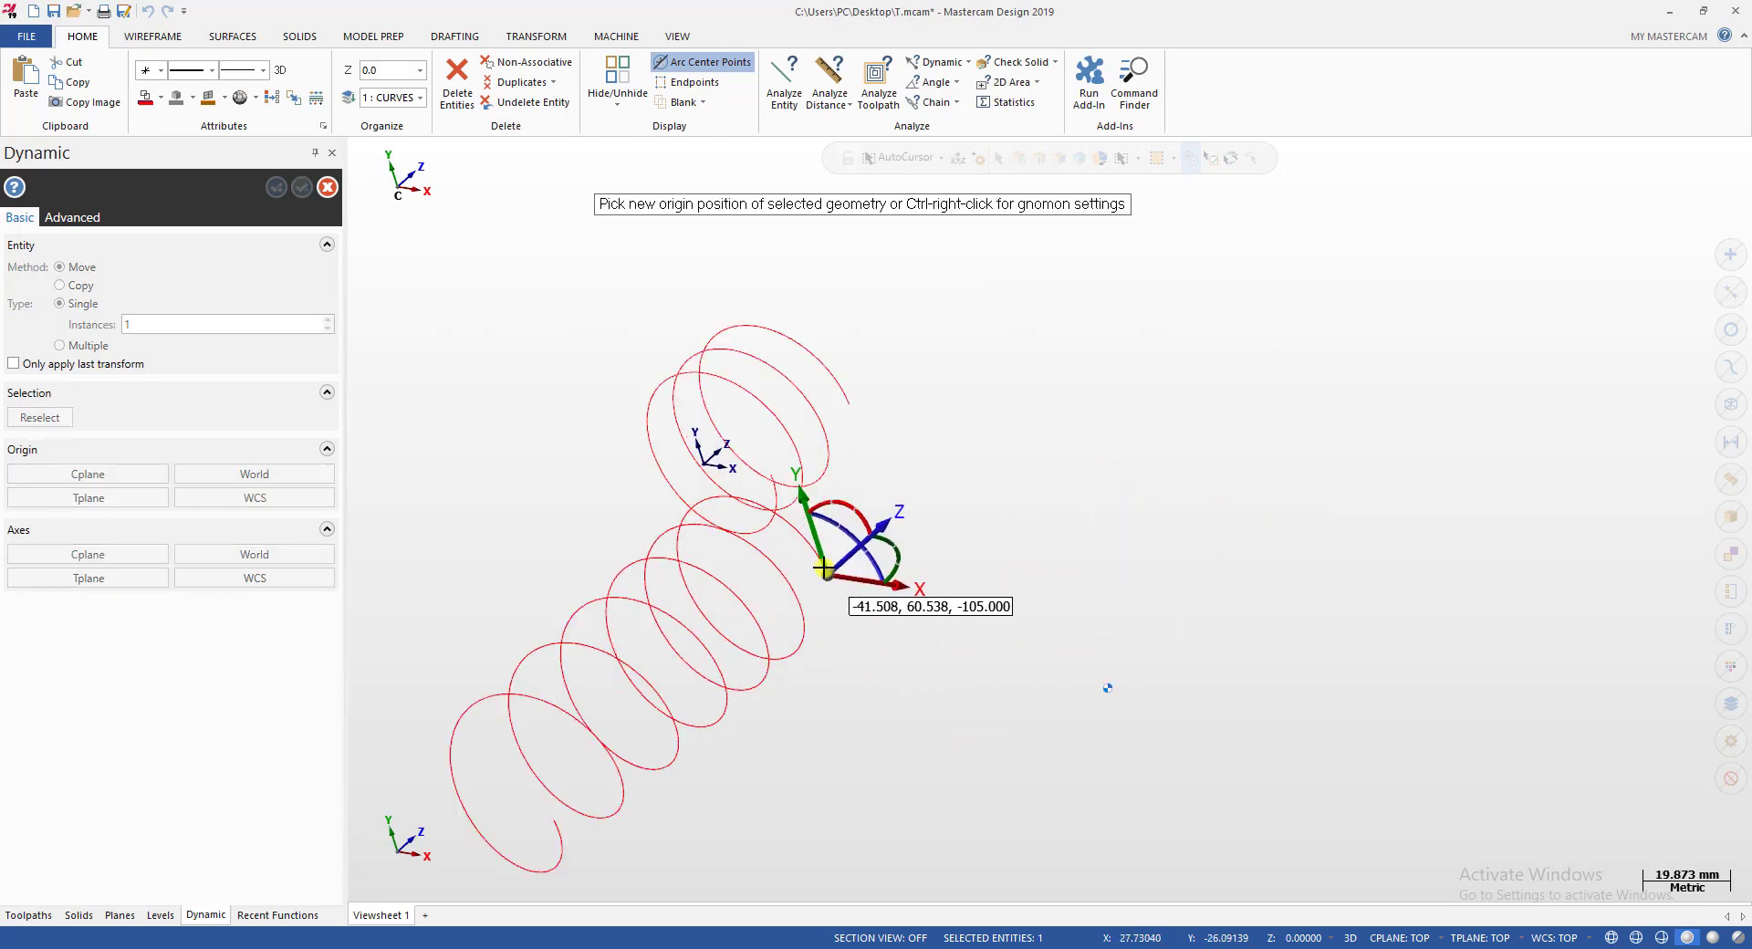
scroll(781, 424, up, 1)
click(737, 428)
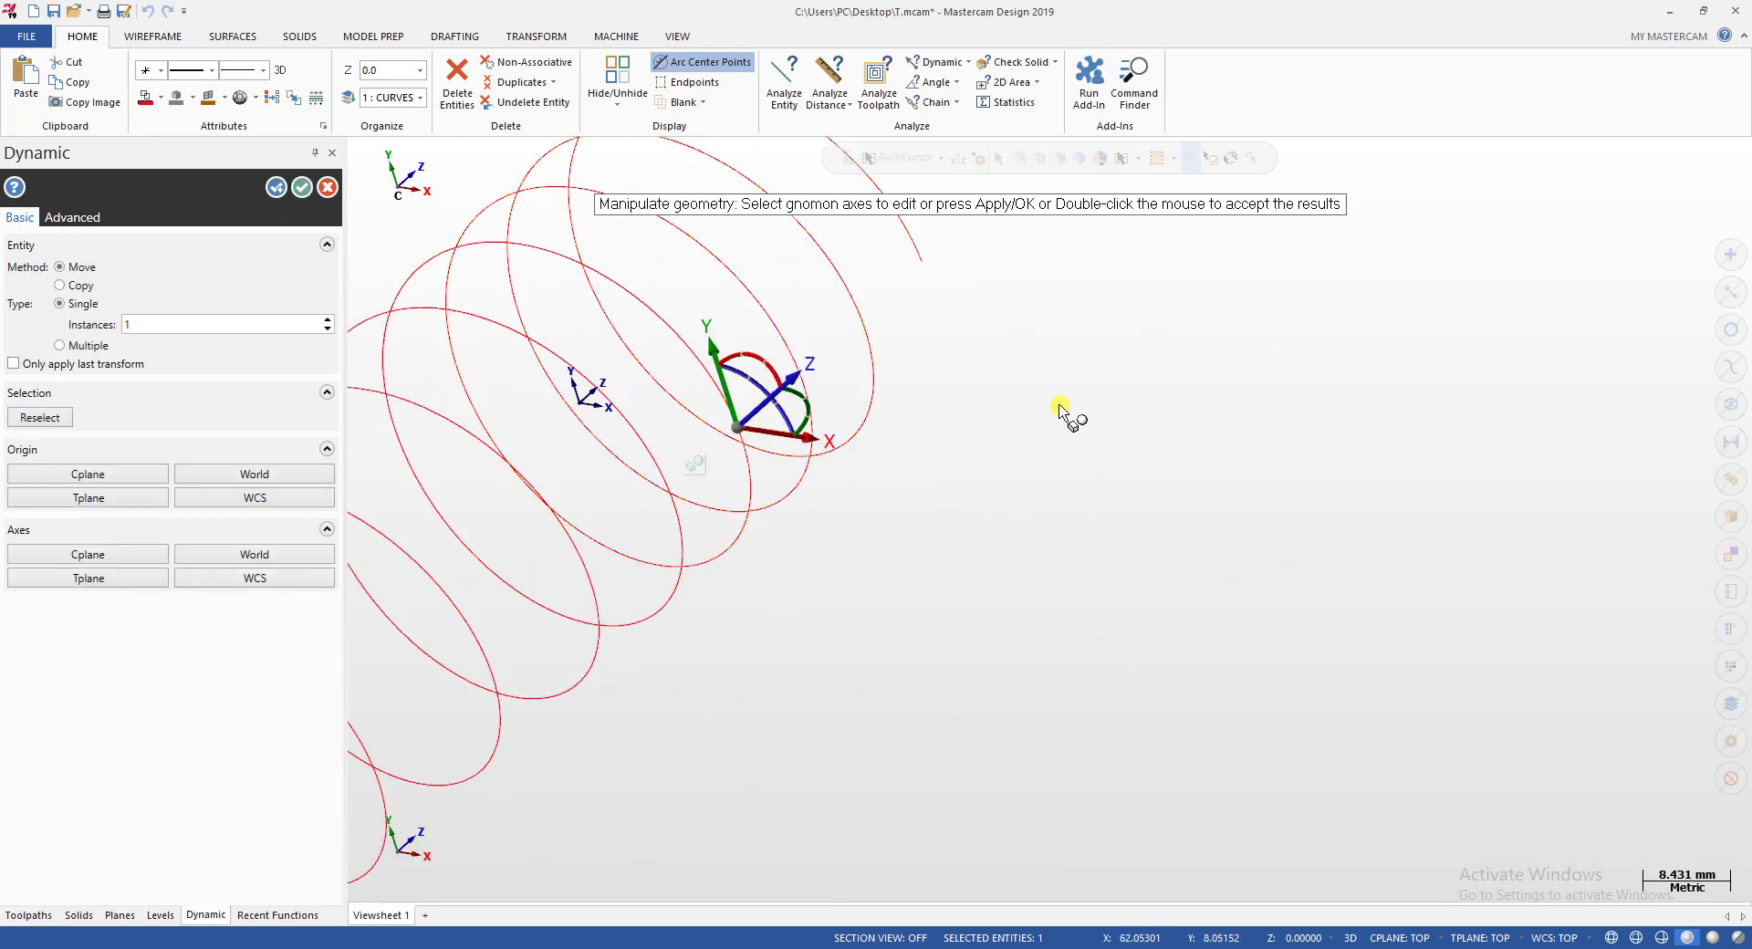
scroll(1066, 425, down, 5)
double_click(1025, 472)
Move the helix with pitches 25 to 50 by its upper endpoint onto the lower end of the 6-revolution helix.
scroll(1037, 469, down, 2)
middle_drag(1037, 470, 1181, 546)
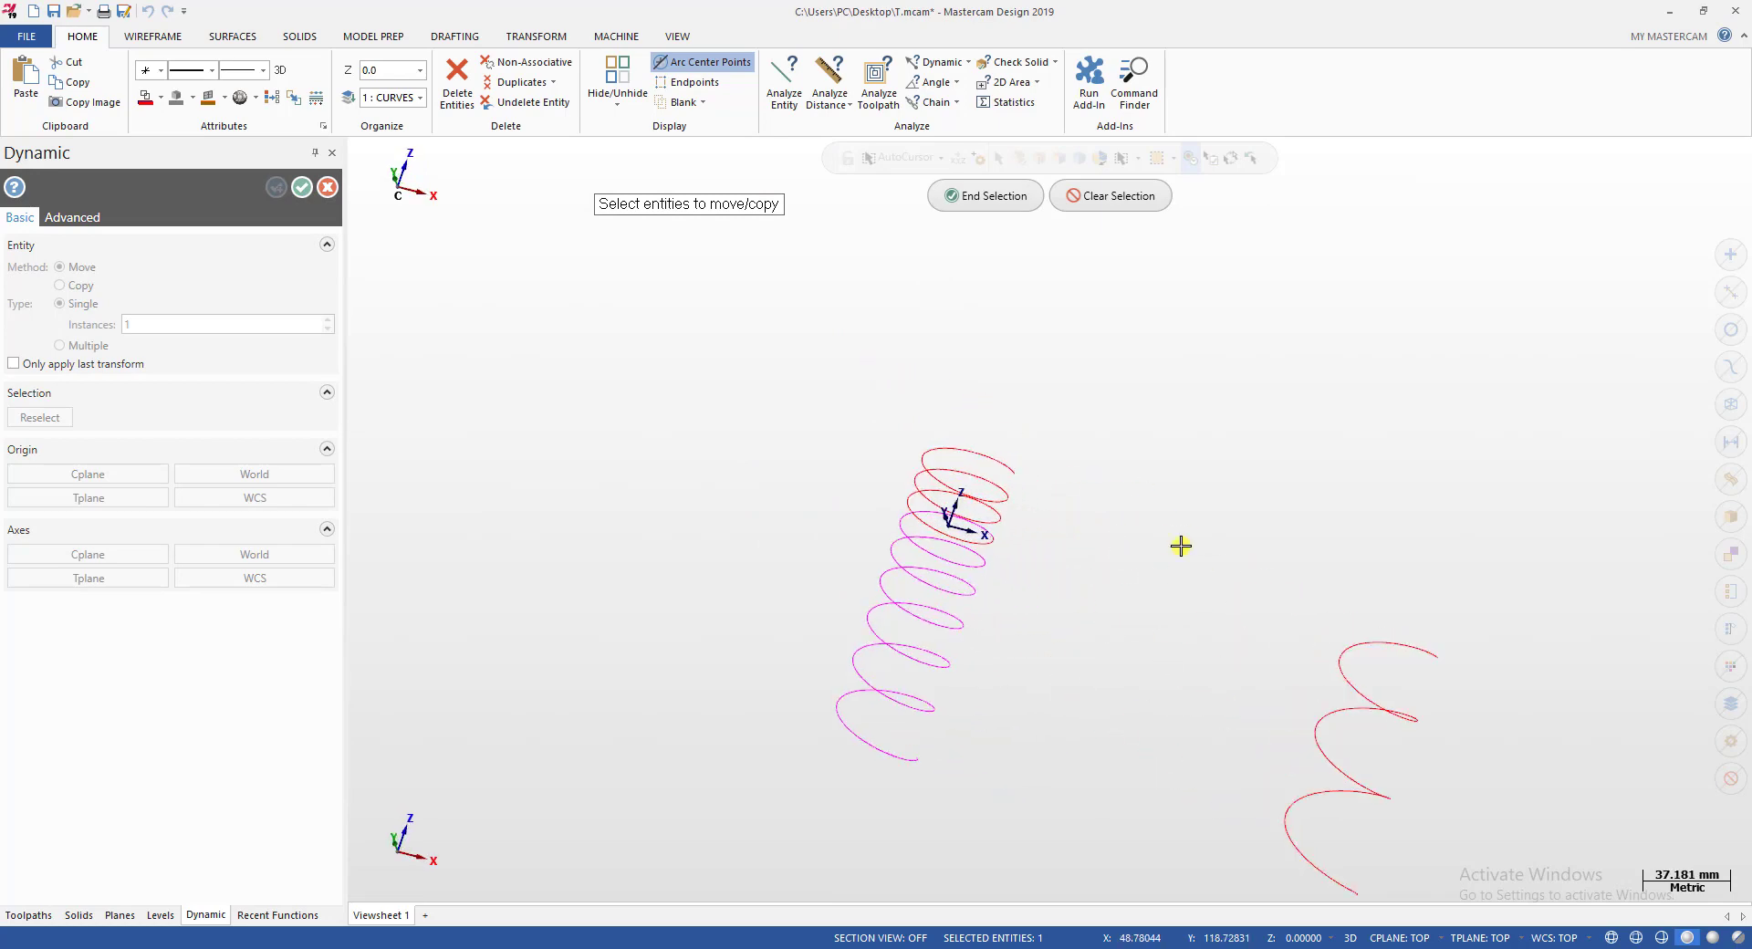
click(1396, 638)
key(Return)
click(1421, 647)
click(1421, 647)
scroll(995, 716, up, 4)
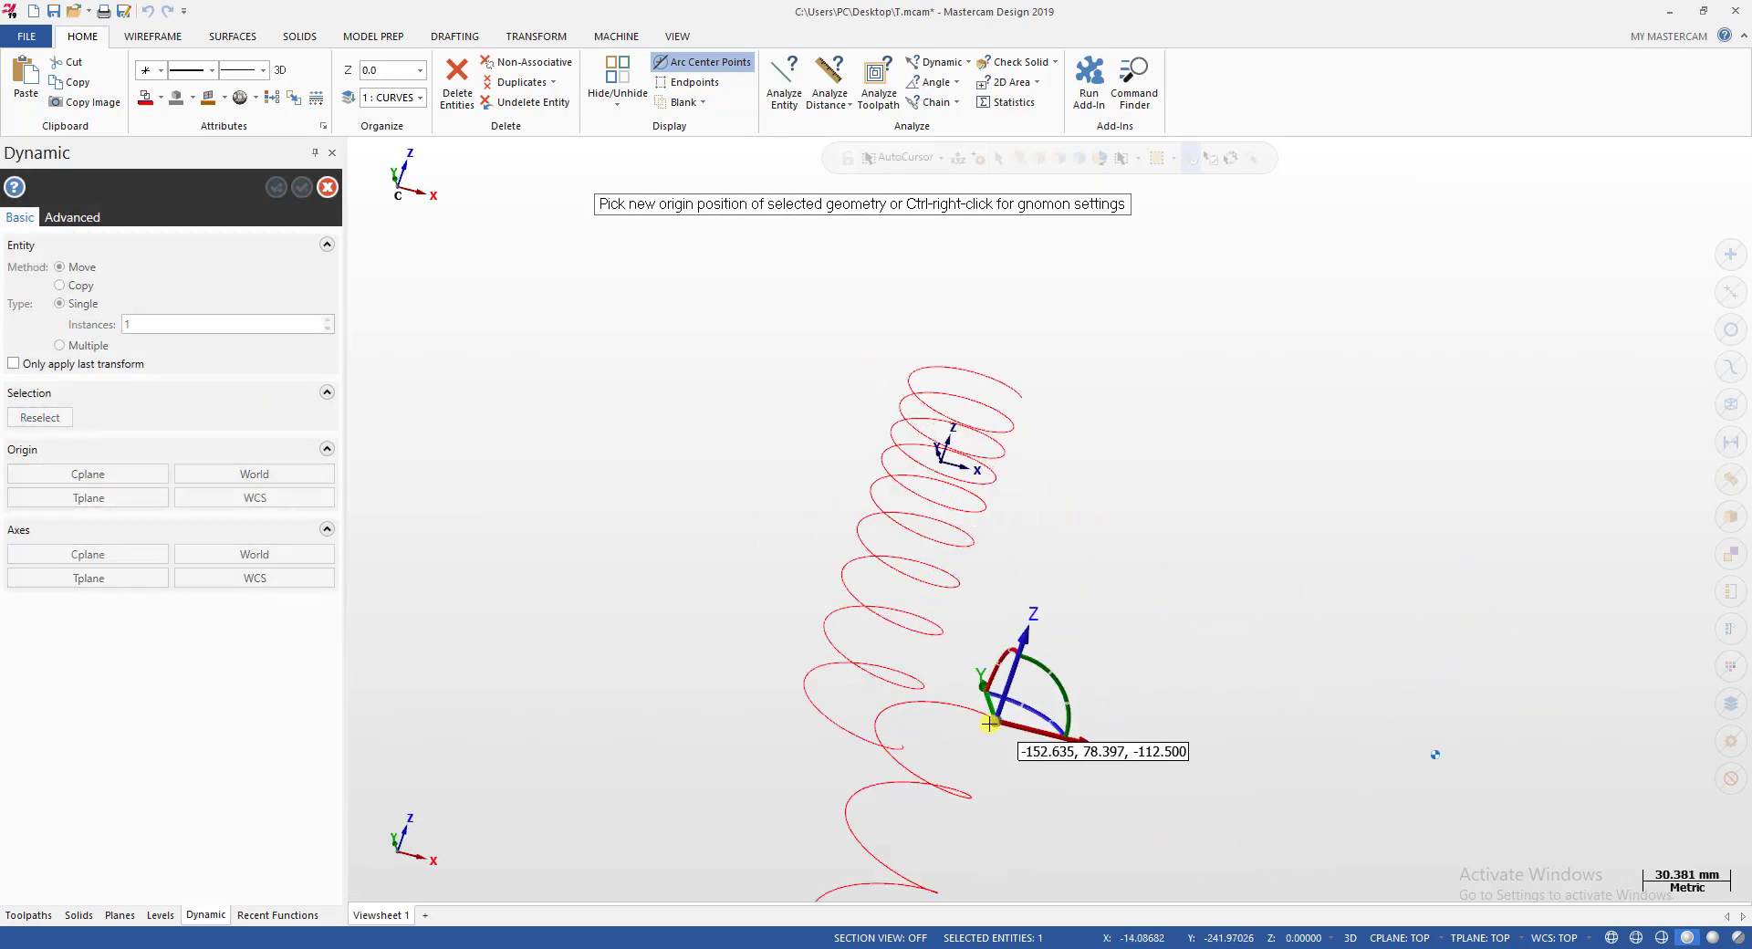
click(848, 770)
key(Return)
End the Dynamic transform and clear the transform colors from the moved geometry.
scroll(1025, 551, down, 3)
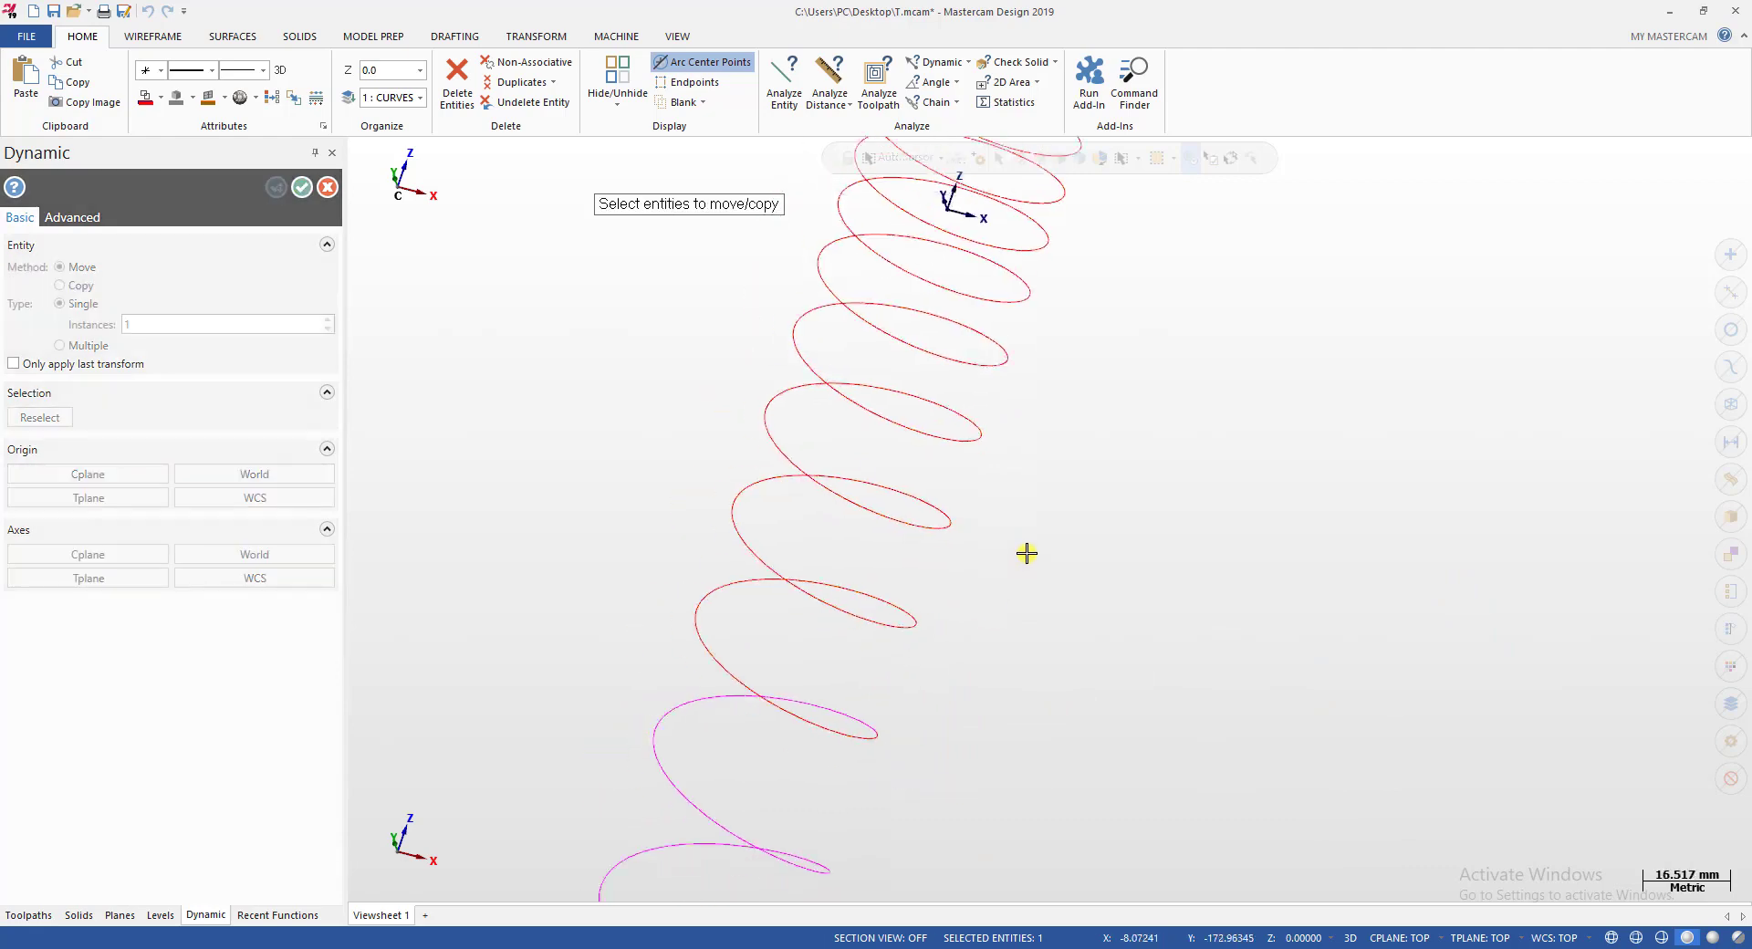
key(Escape)
scroll(1017, 531, down, 4)
middle_drag(991, 519, 862, 436)
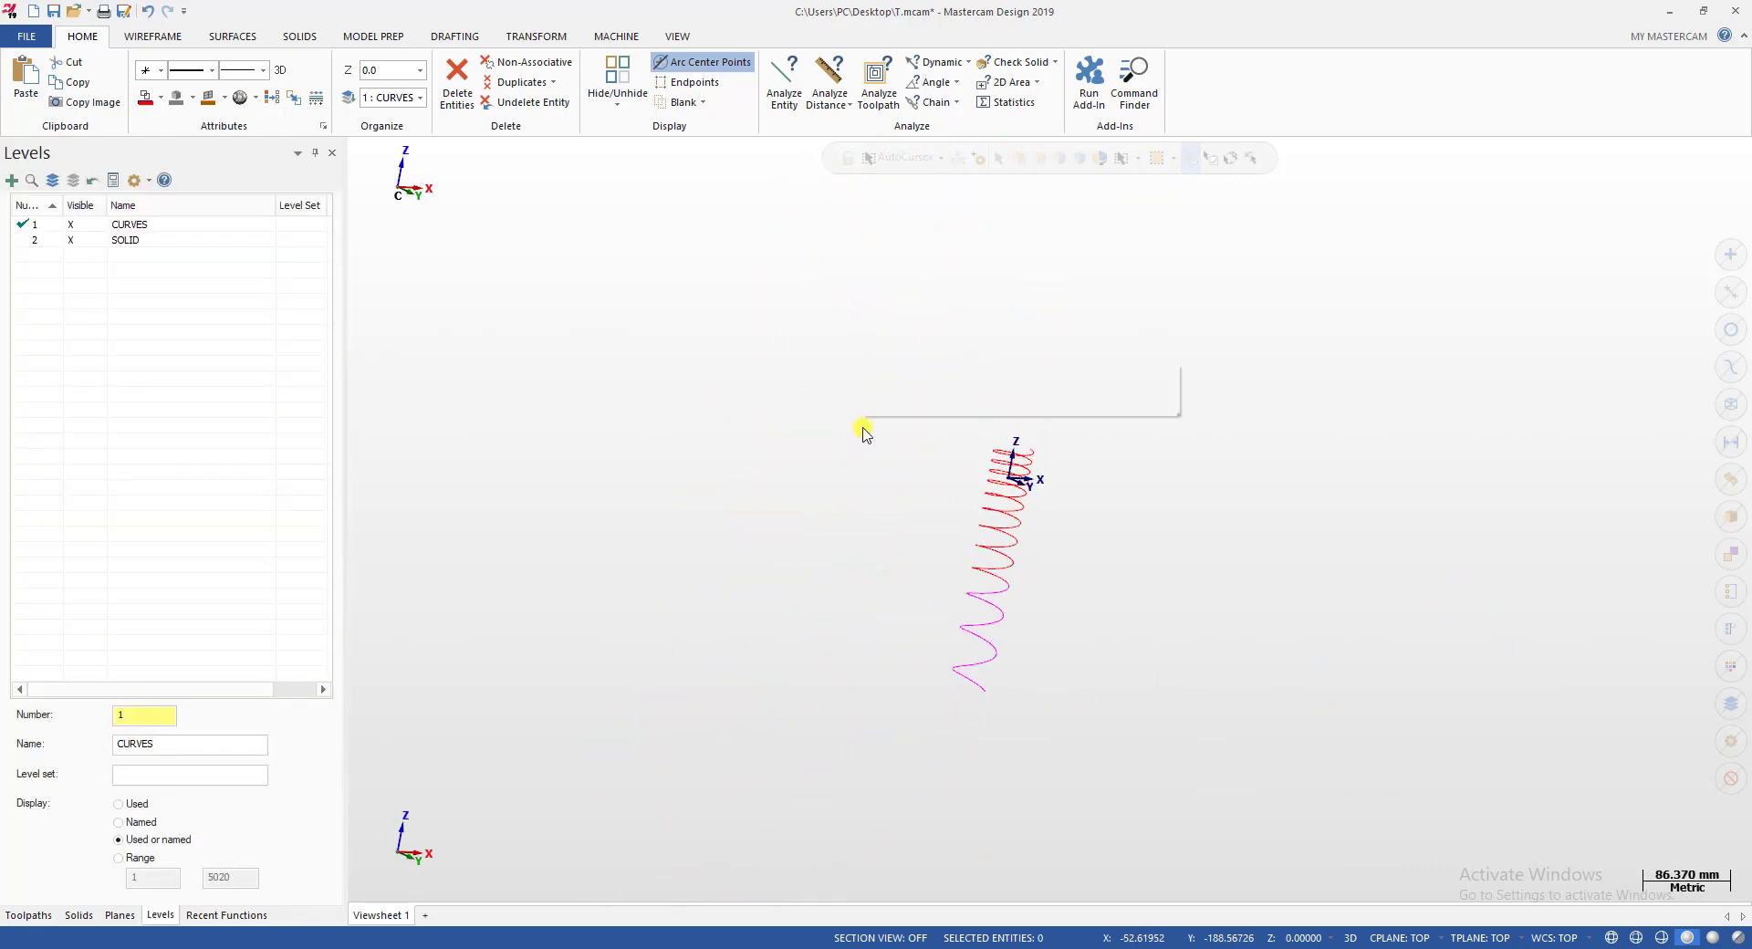
right_click(863, 429)
click(914, 402)
Inspect the joined helix chain in the front view and a rotated view, and save the file.
scroll(995, 434, up, 4)
key(alt+2)
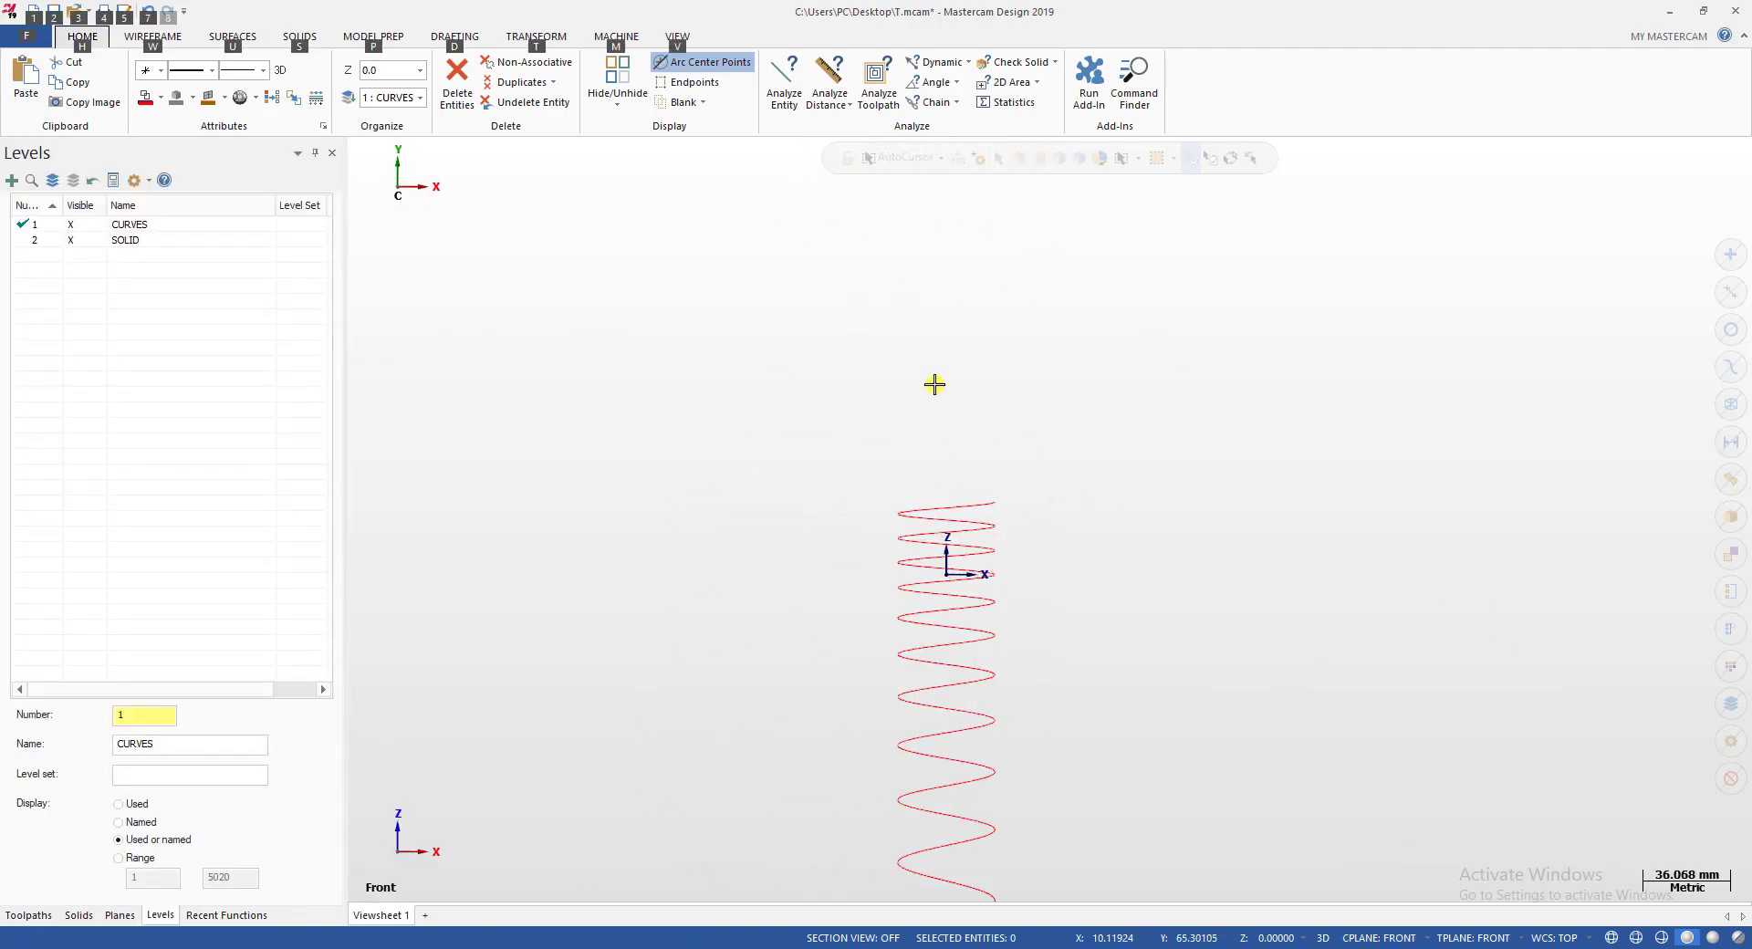
scroll(945, 420, down, 5)
middle_drag(778, 520, 971, 425)
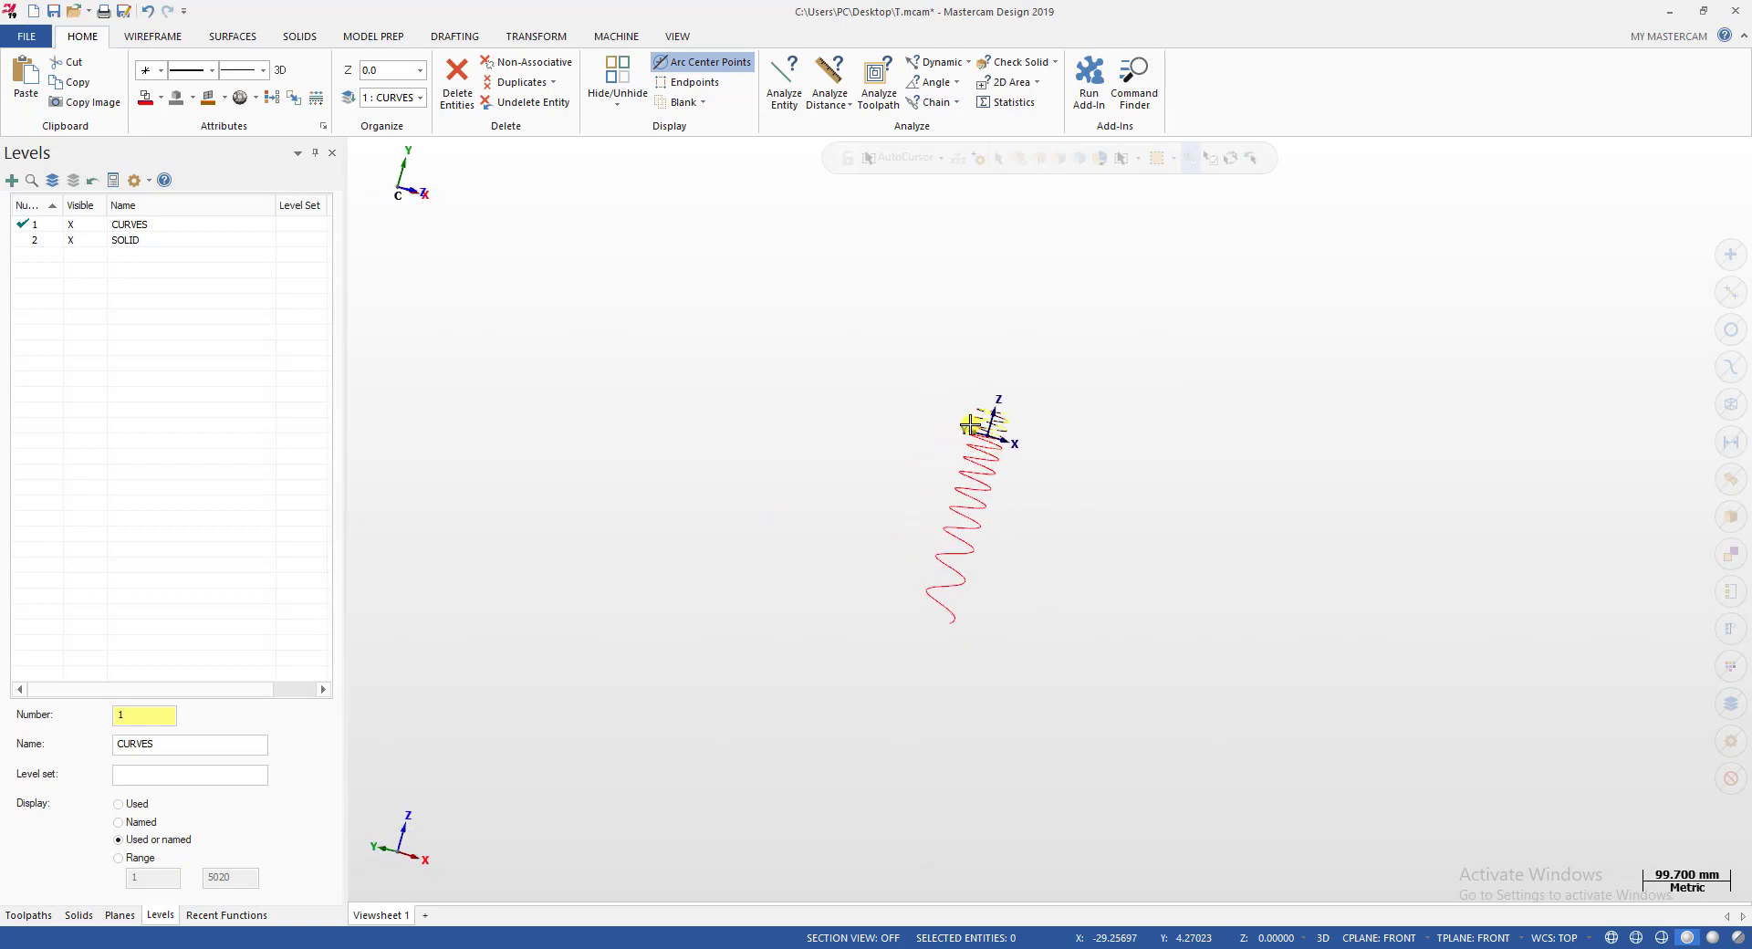
scroll(970, 425, up, 5)
key(ctrl+s)
scroll(1102, 366, down, 2)
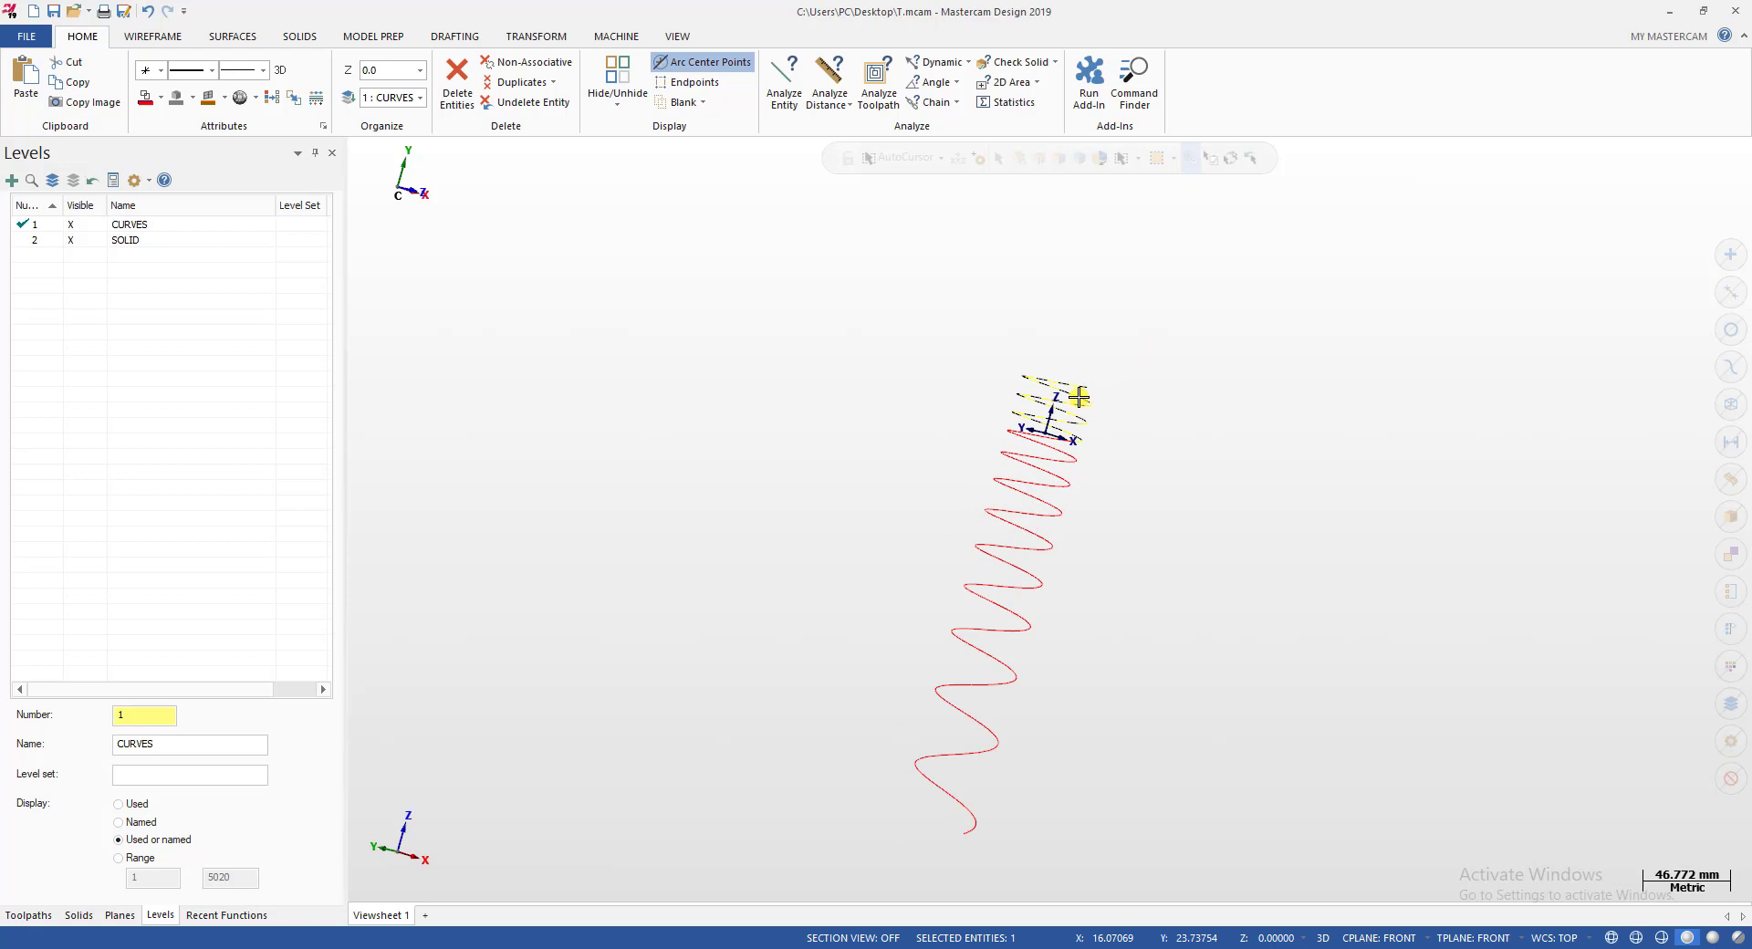
Examine the individual helix segments by highlighting them and viewing the chain from rotated angles and from the top.
click(1042, 469)
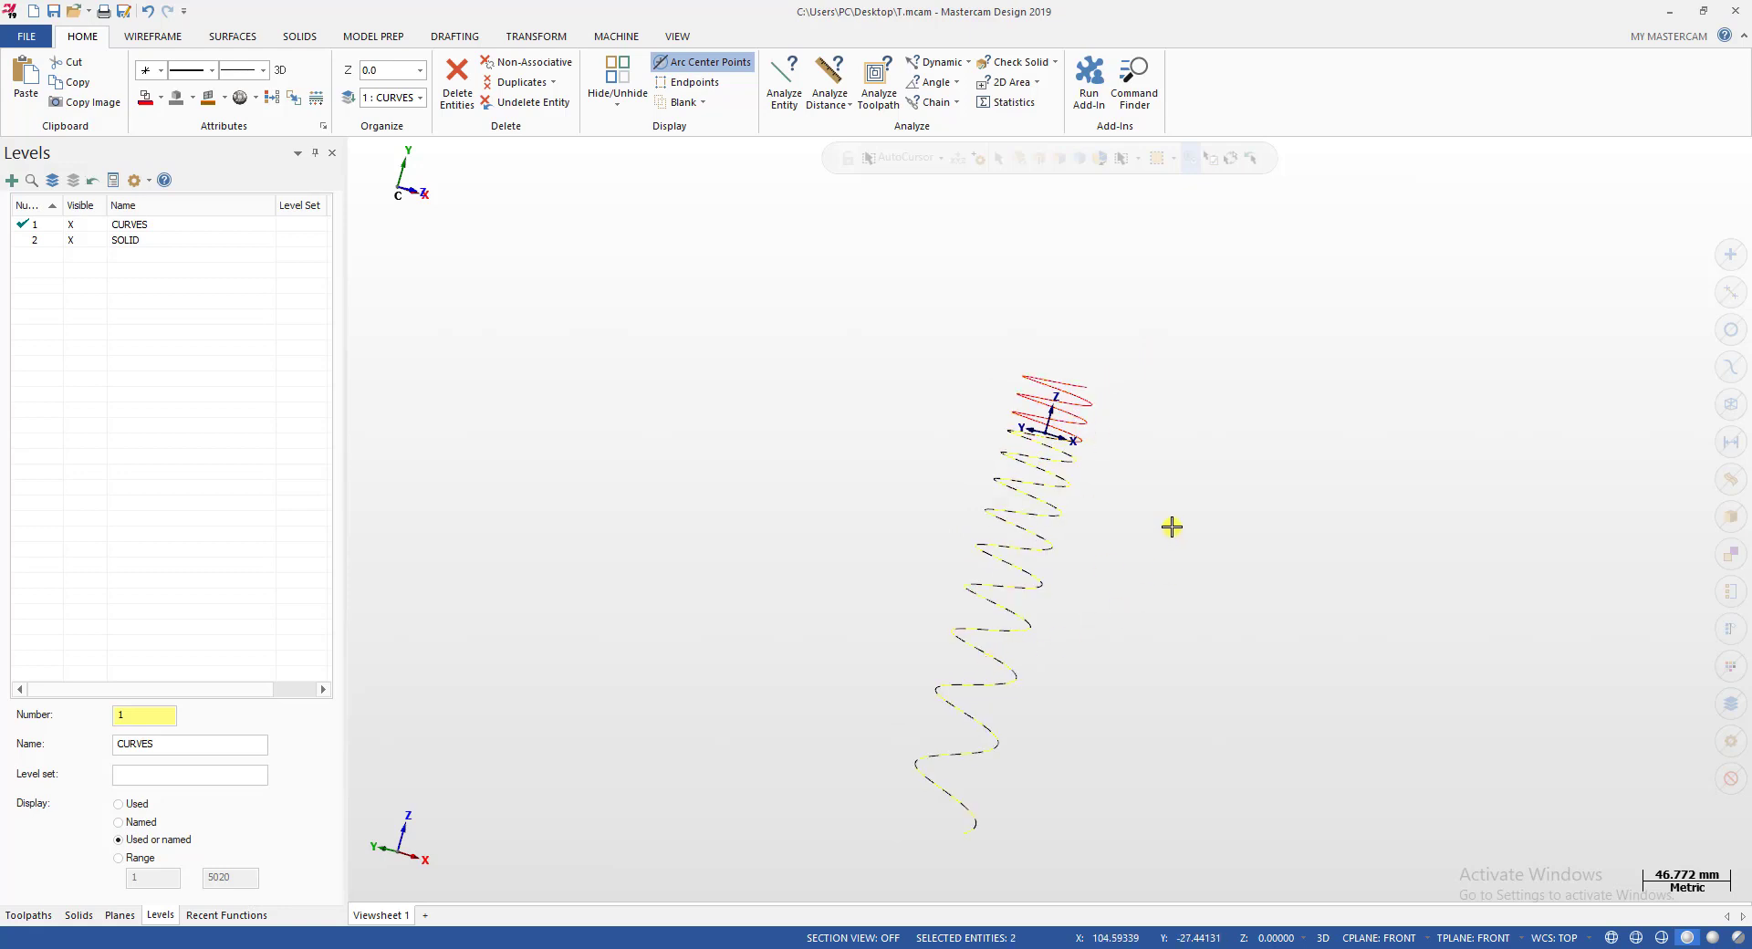
middle_drag(1065, 521, 1044, 367)
click(1056, 372)
middle_drag(1083, 473, 965, 410)
key(Escape)
scroll(965, 410, up, 1)
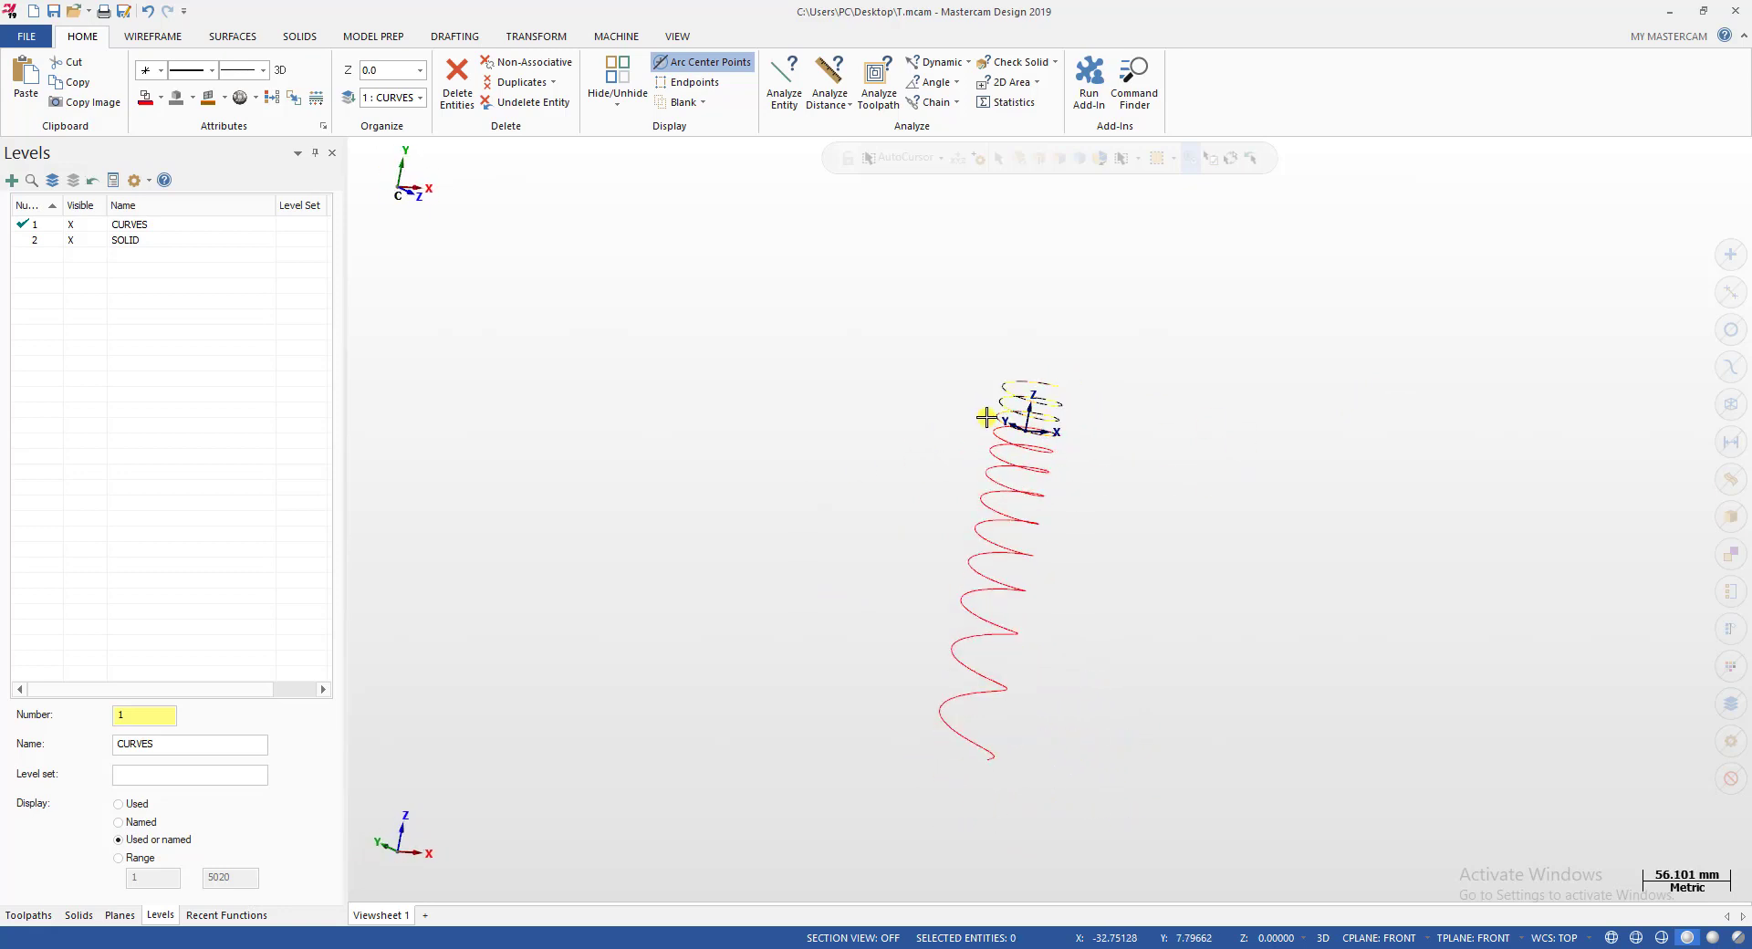
scroll(1248, 306, up, 1)
key(alt+1)
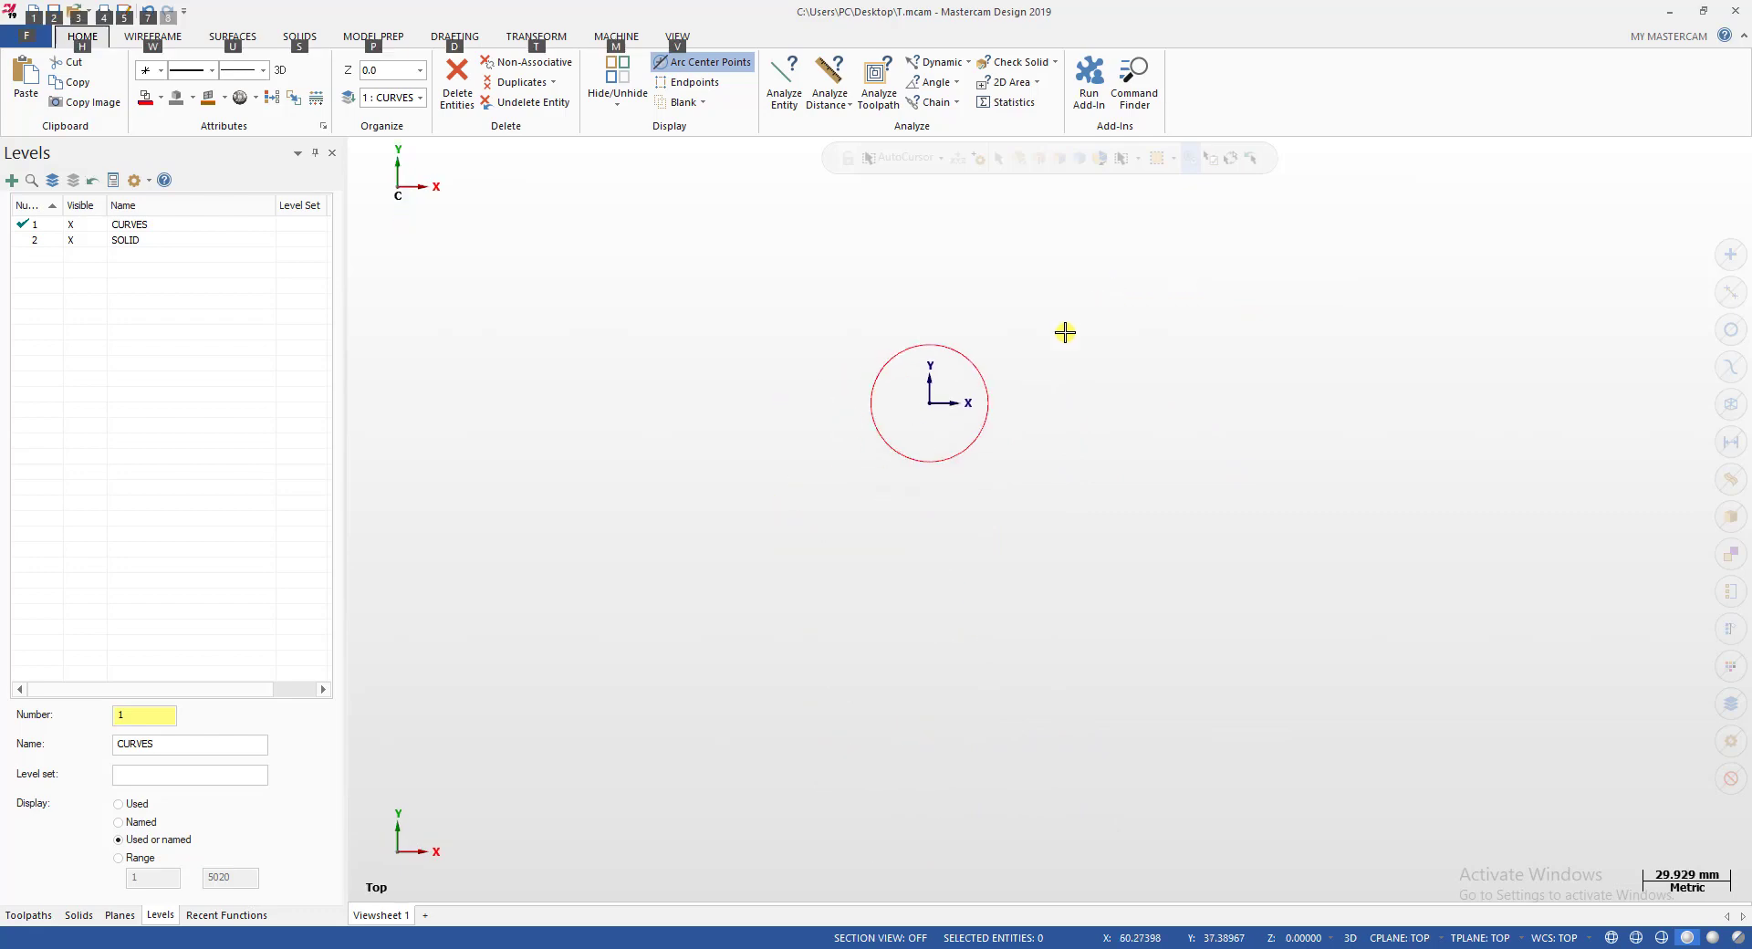
middle_drag(1065, 332, 1015, 462)
Use Dynamic transform in the front view to move all three helices -25 mm along the gnomon's Y axis from the uppermost endpoint.
key(alt+2)
scroll(986, 427, up, 4)
click(884, 429)
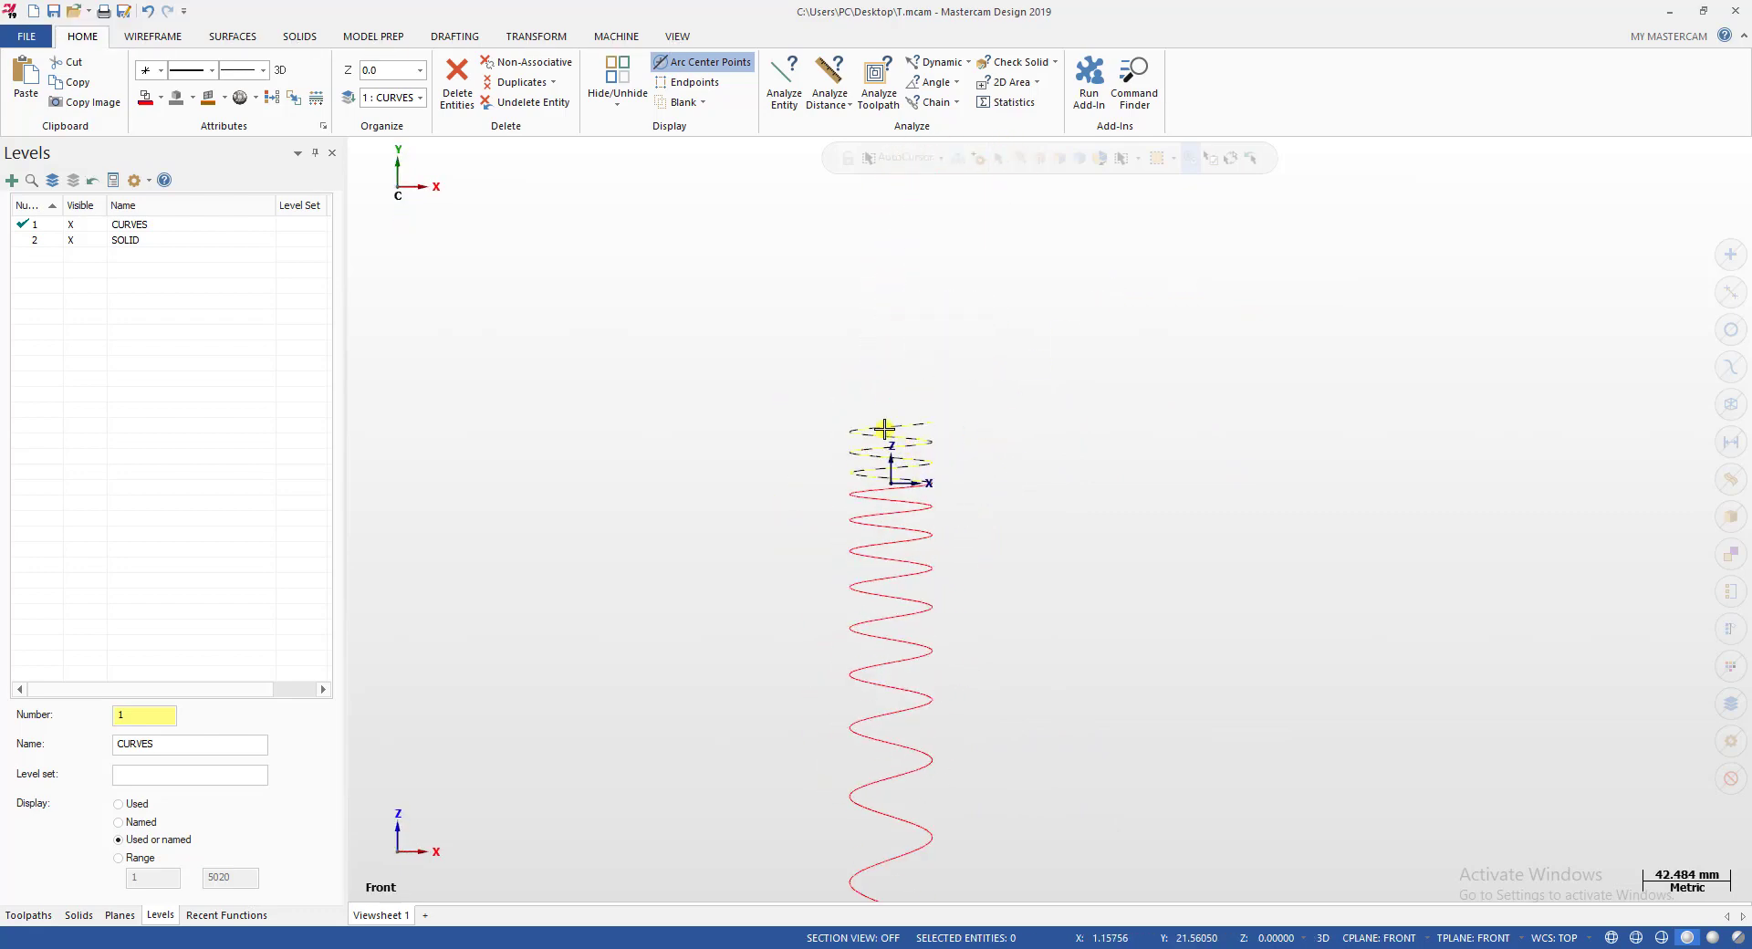
scroll(1001, 359, down, 1)
click(928, 591)
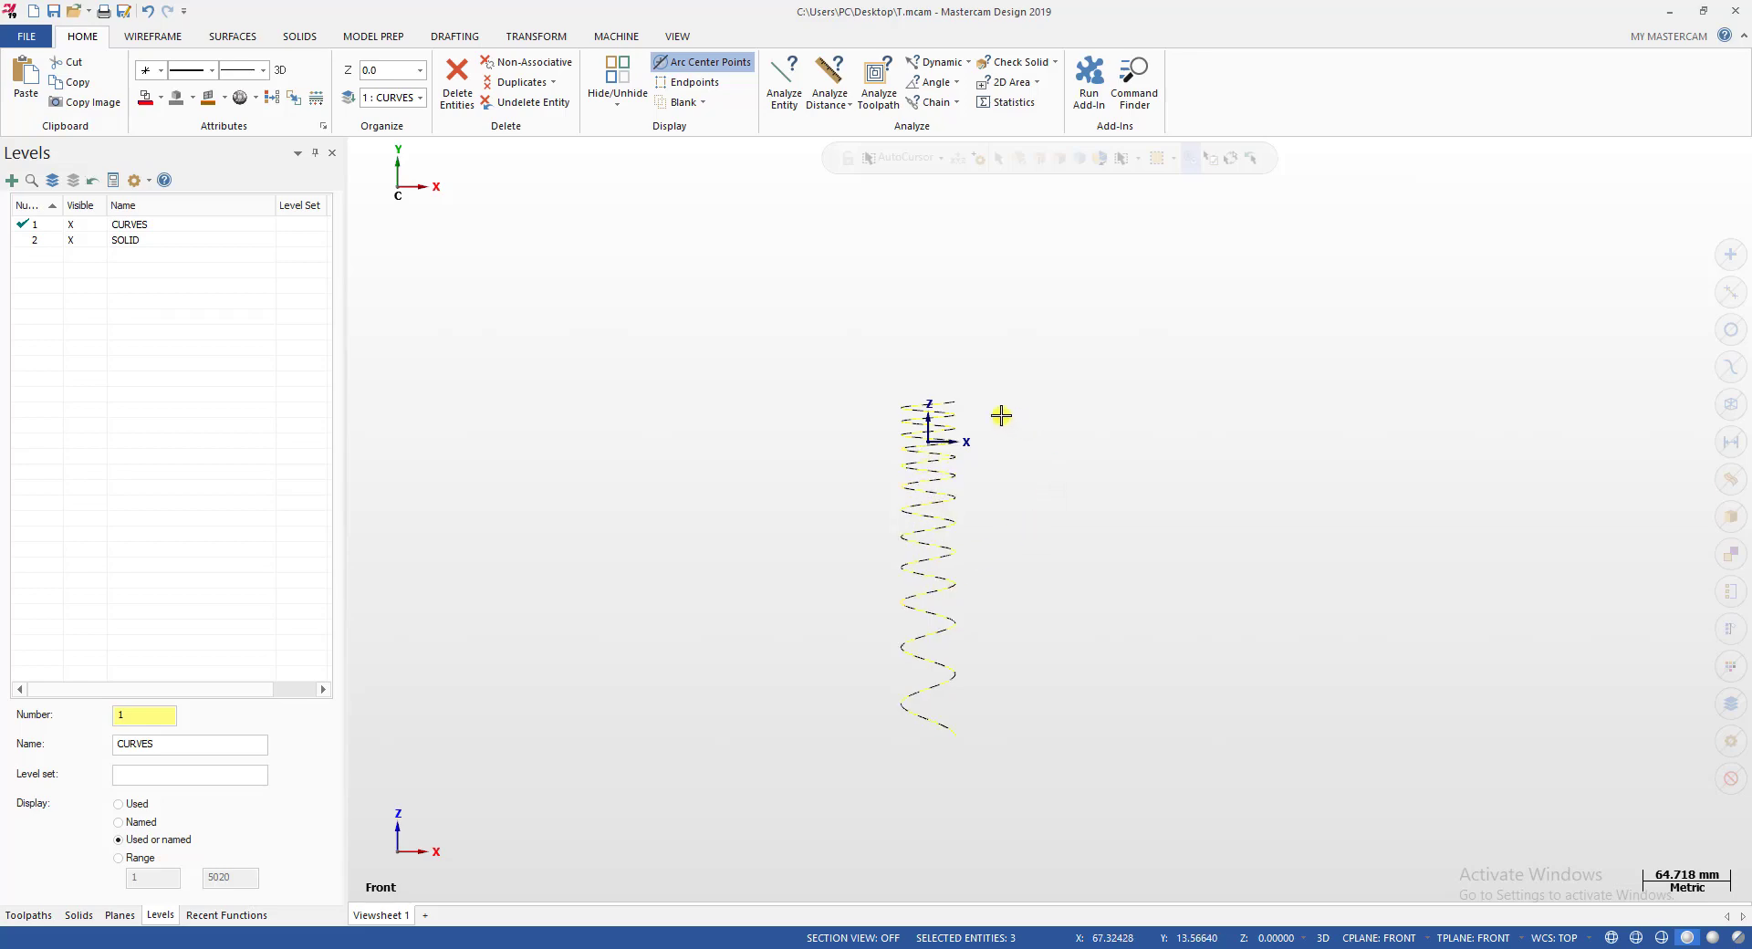
scroll(959, 395, up, 2)
key(ctrl+d)
click(933, 378)
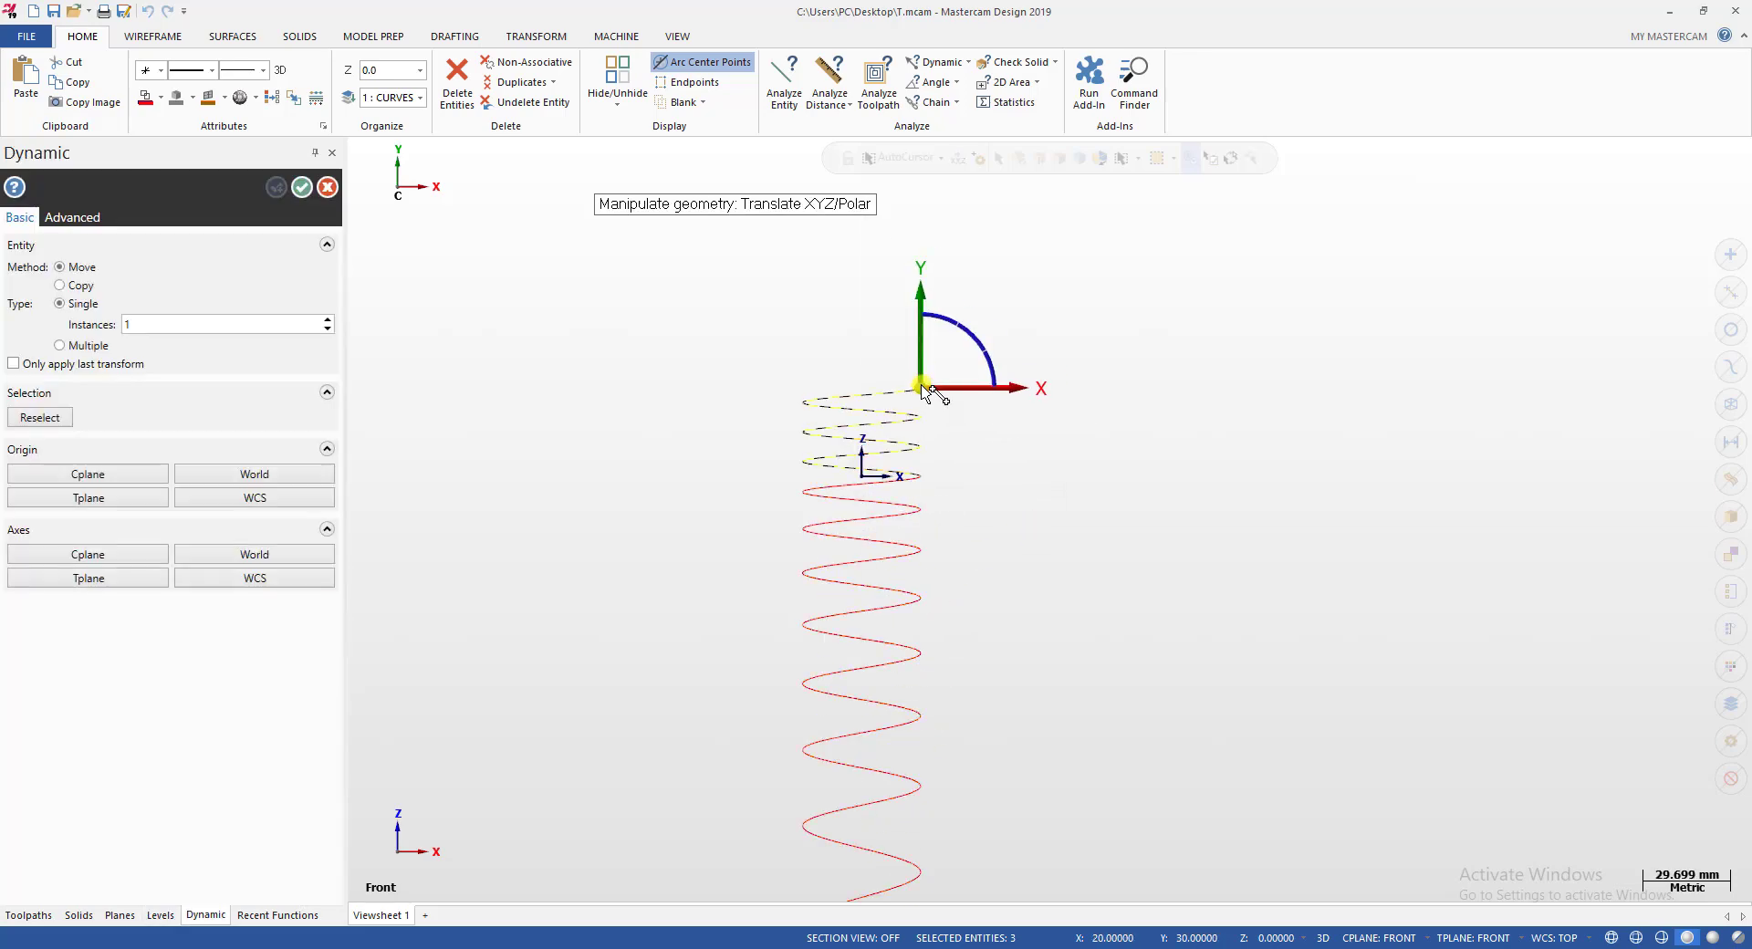
click(935, 340)
scroll(984, 421, up, 1)
scroll(782, 508, up, 2)
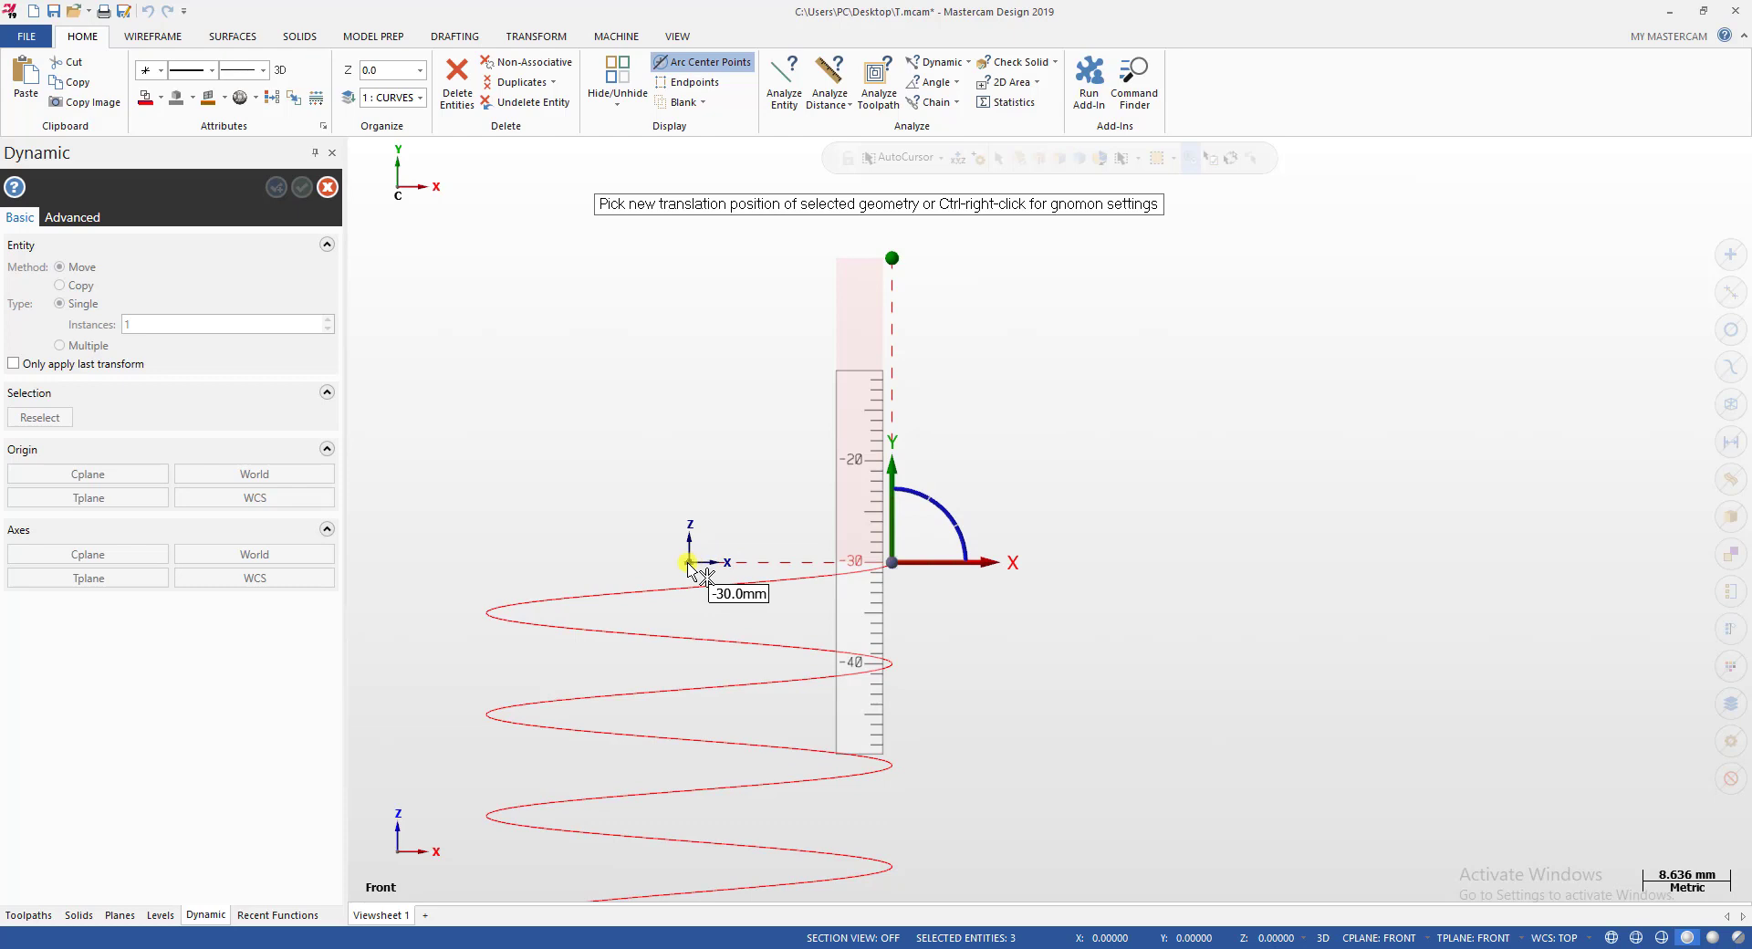
key(space)
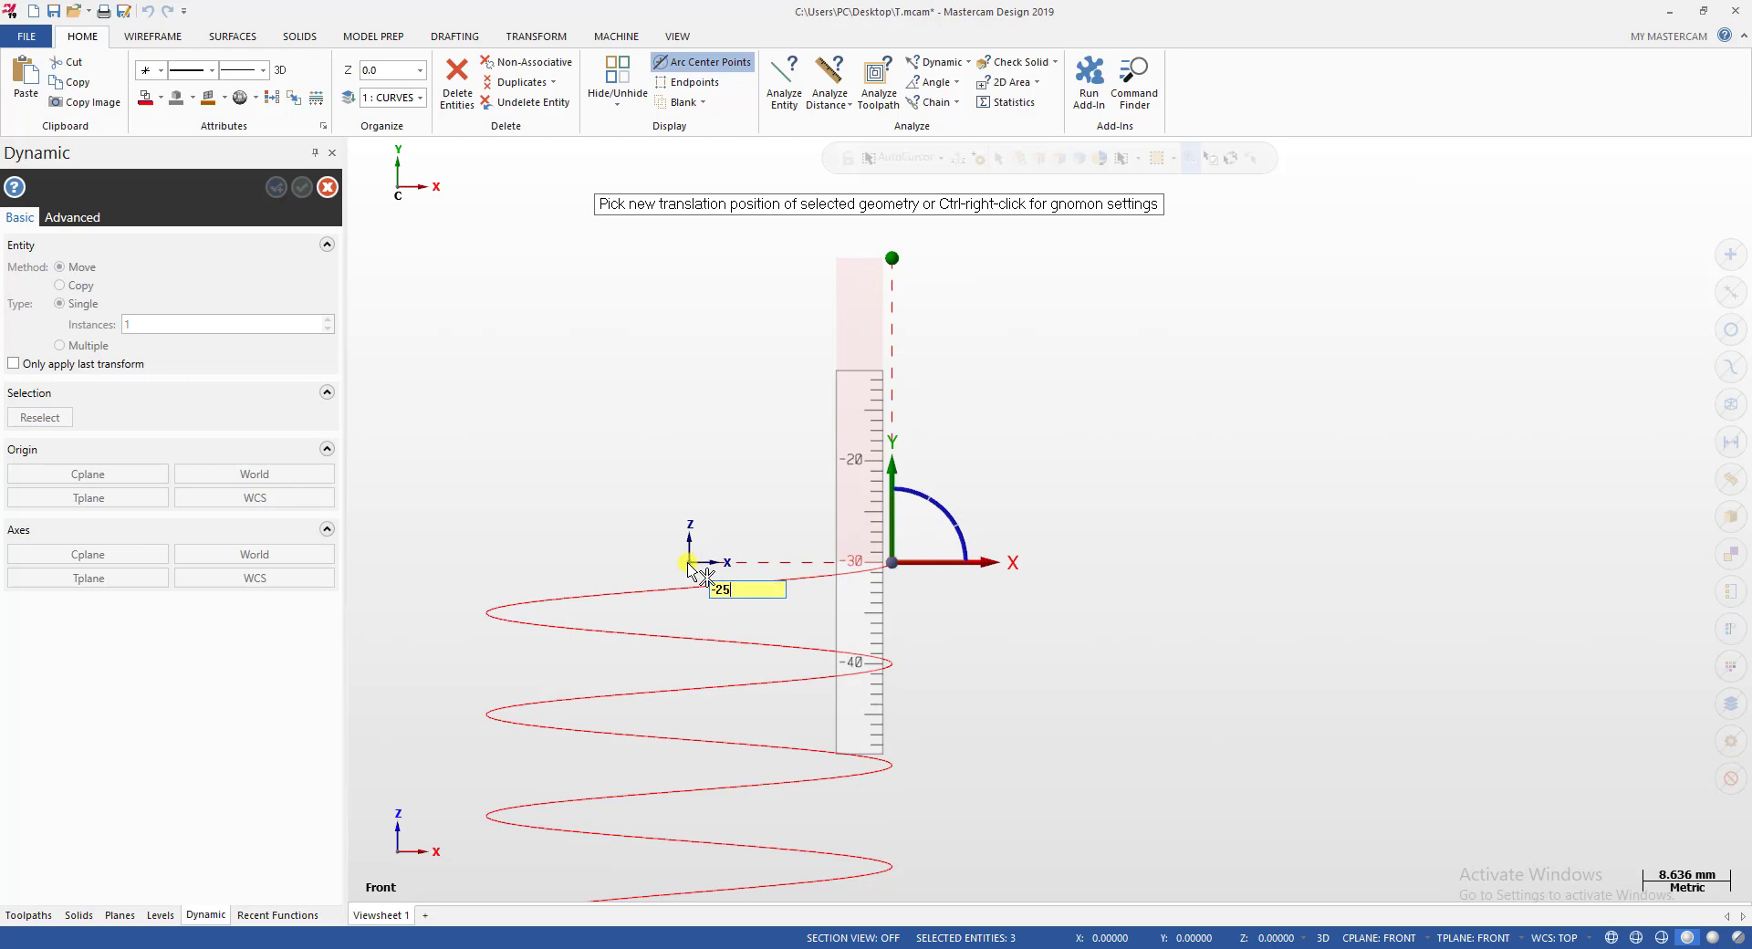
text(-25)
key(Return)
End the Dynamic transform, clear the transform colors from the helices, and check the chain in the top and rotated views.
key(Escape)
scroll(836, 469, down, 5)
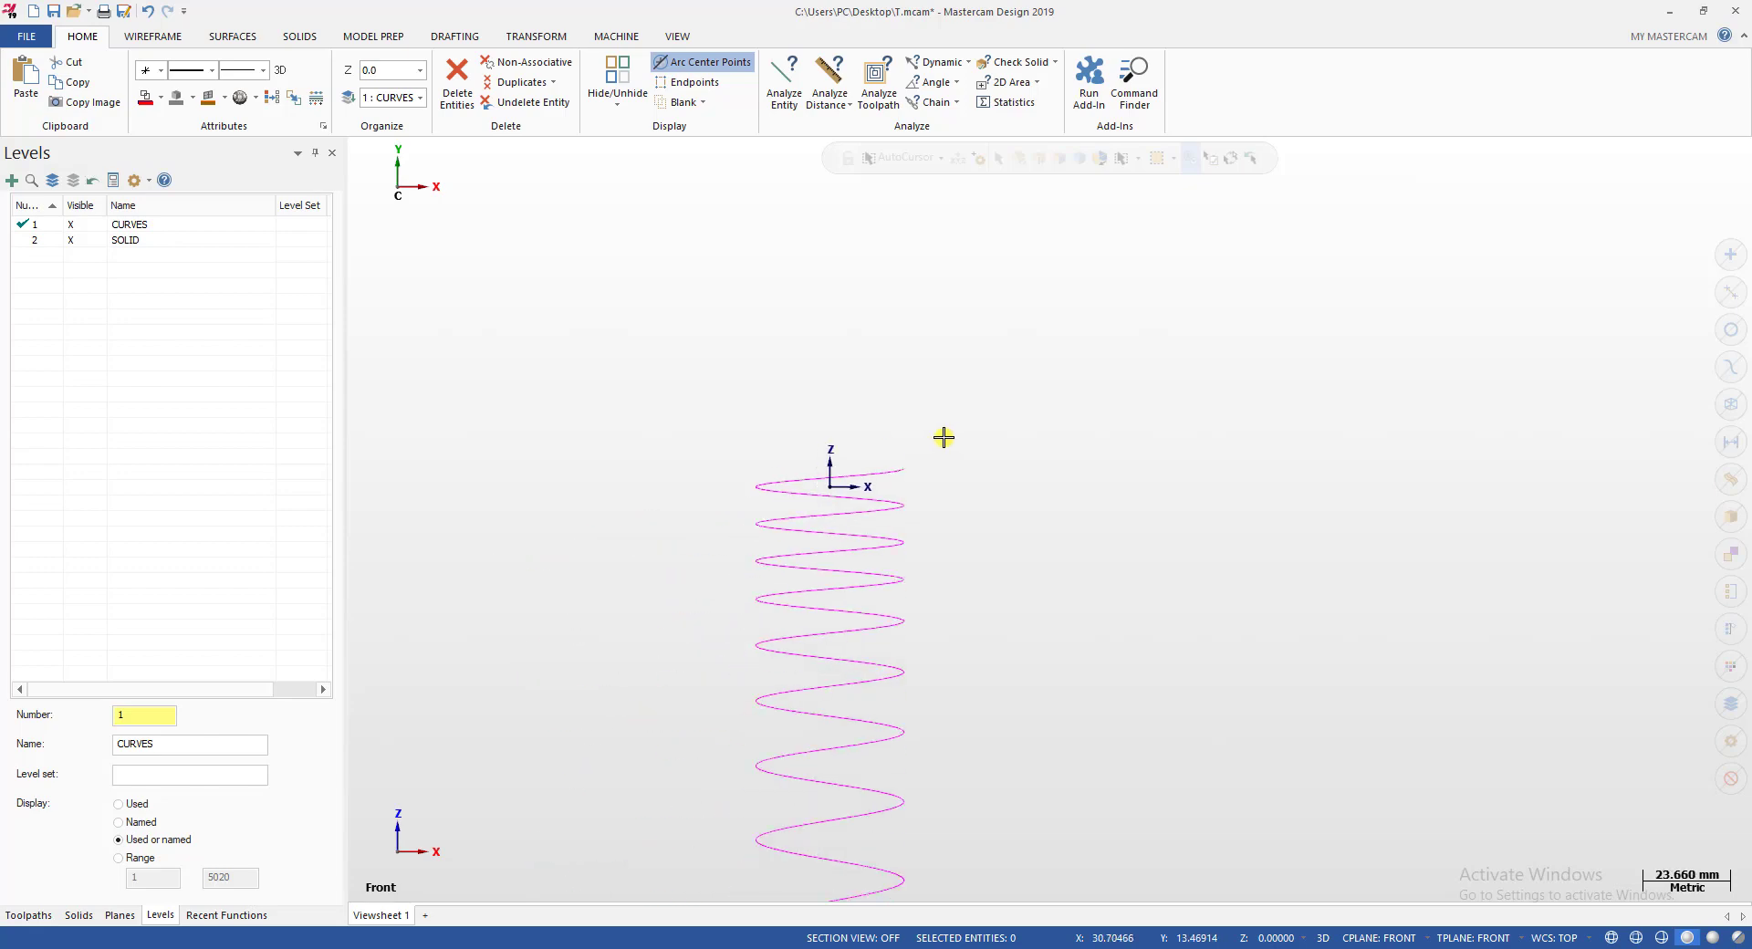
right_click(967, 373)
click(1016, 348)
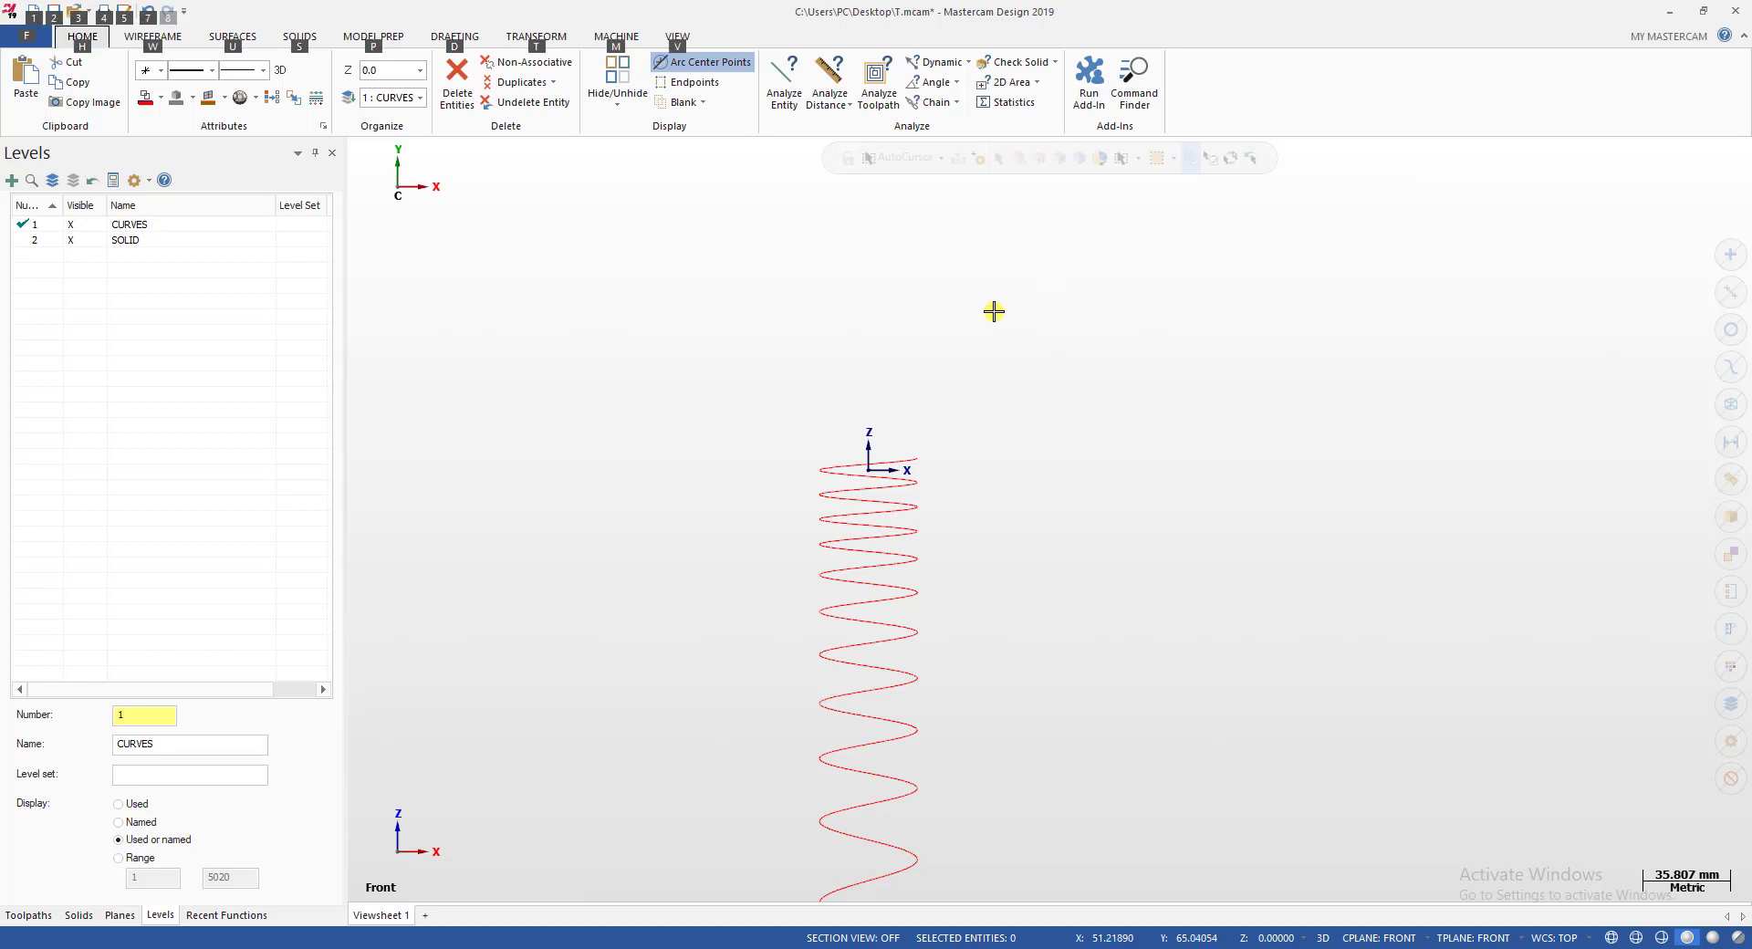
key(alt+1)
middle_drag(1005, 395, 1037, 532)
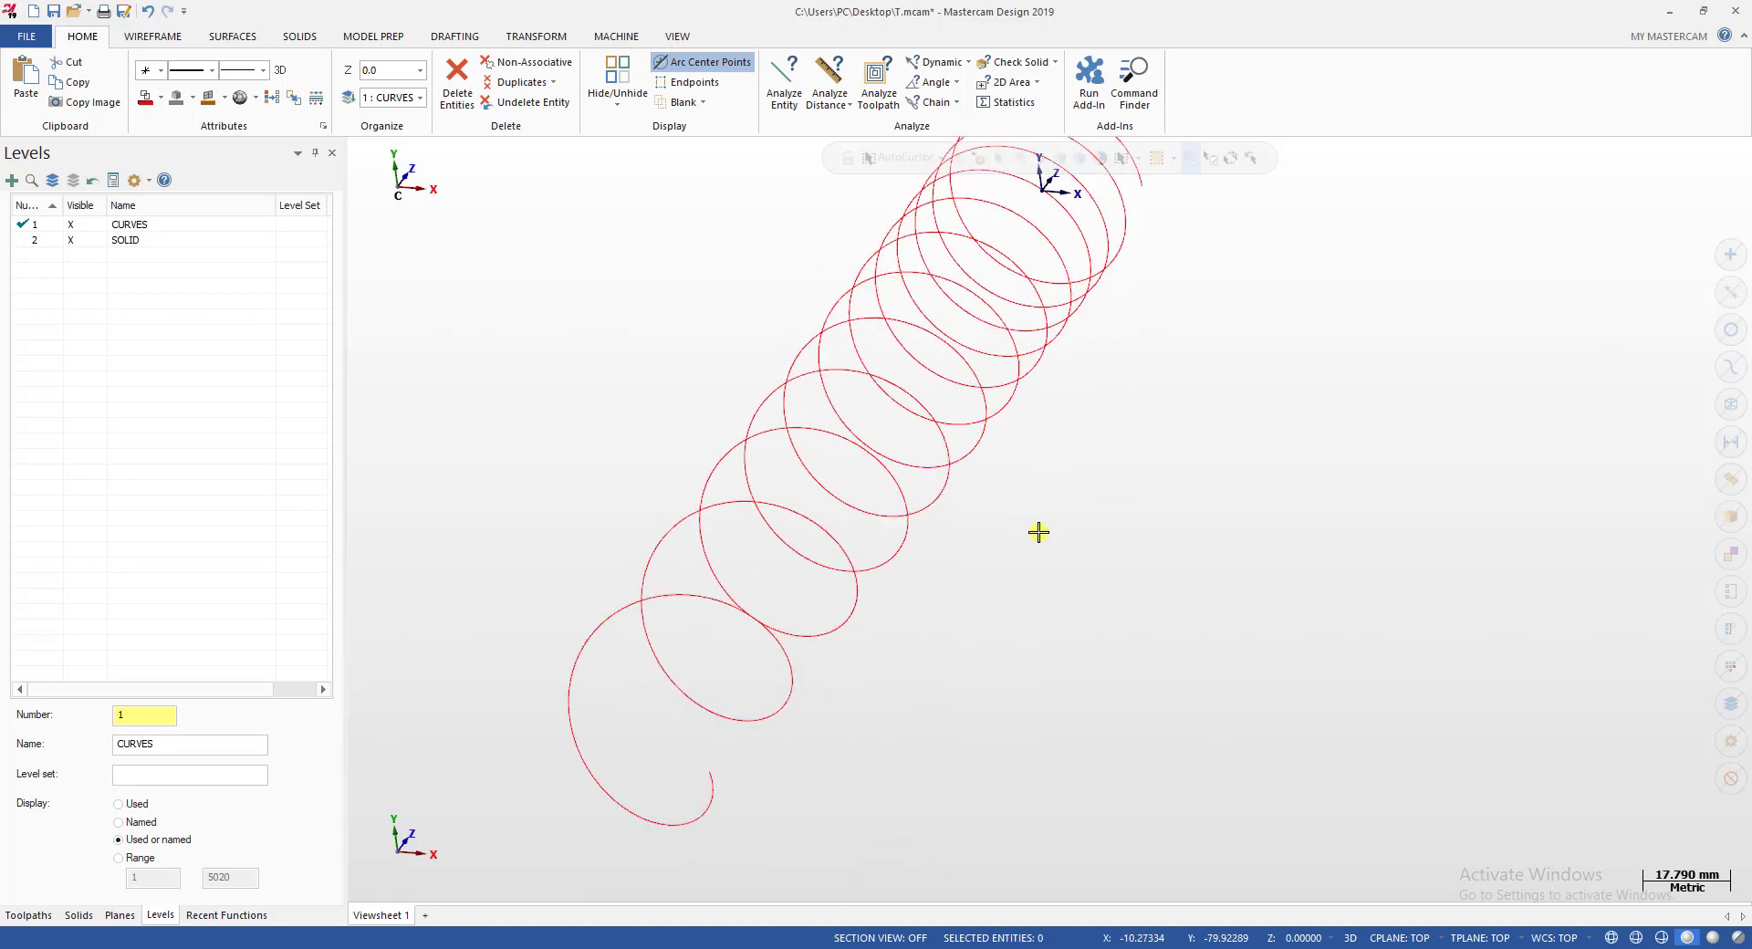
scroll(1013, 484, down, 3)
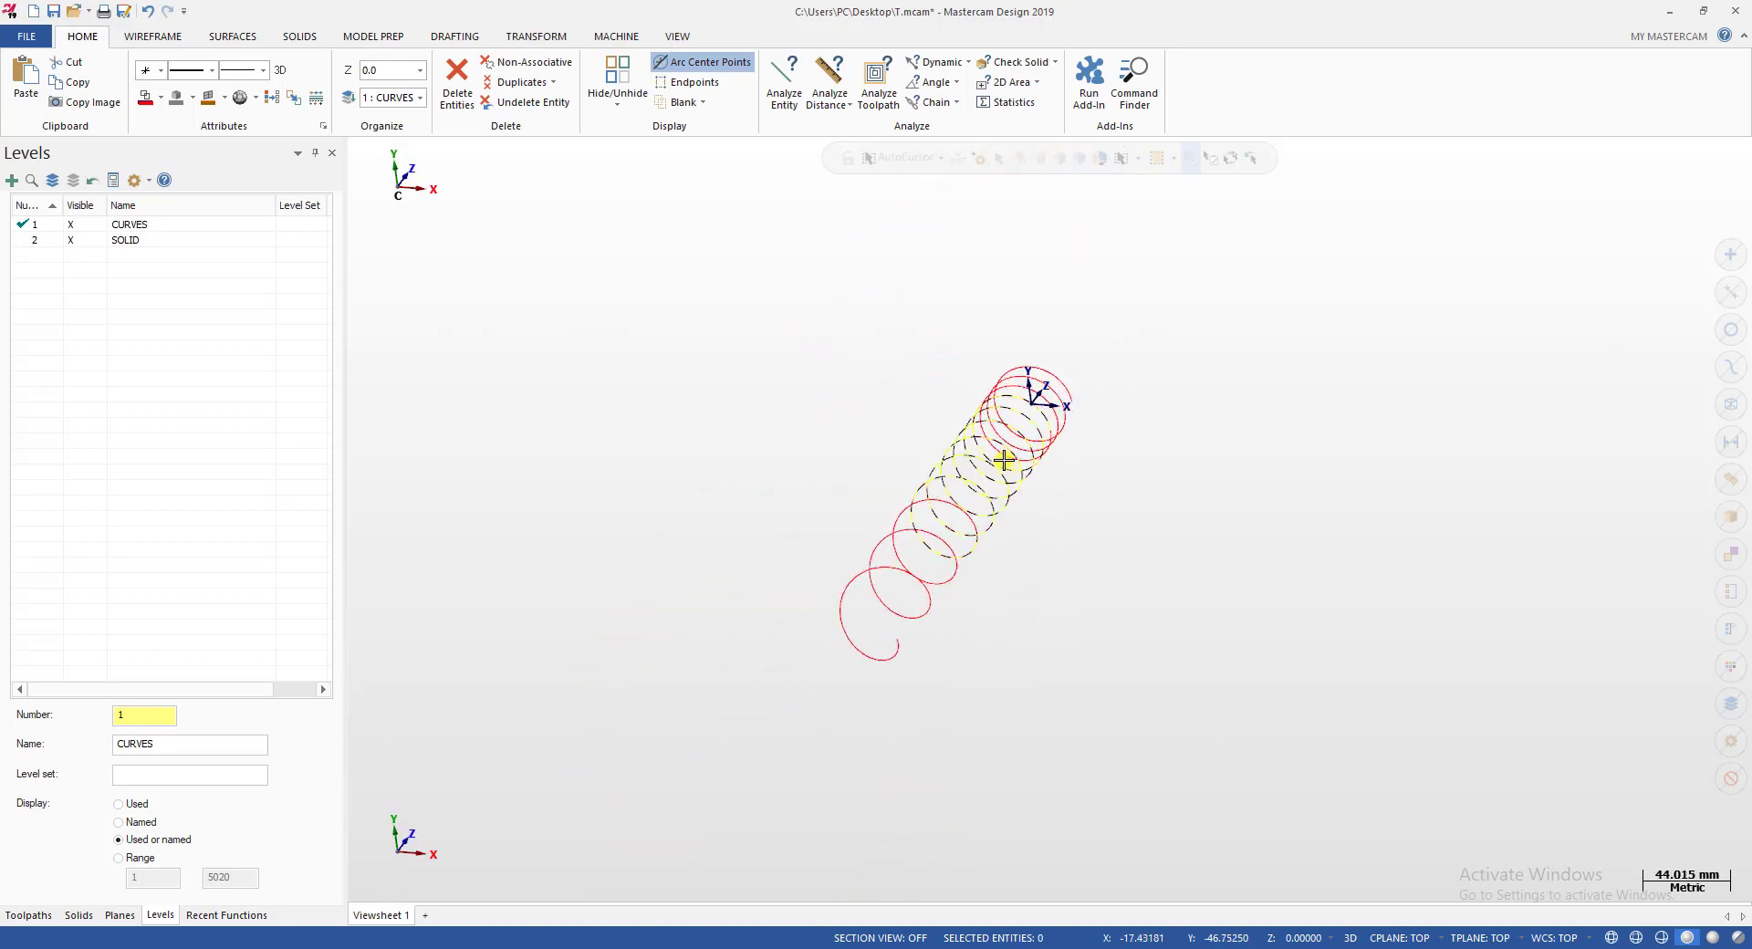
Make level 2 SOLID the main level and draw a 40 mm diameter circle centred at the origin.
click(25, 241)
click(152, 36)
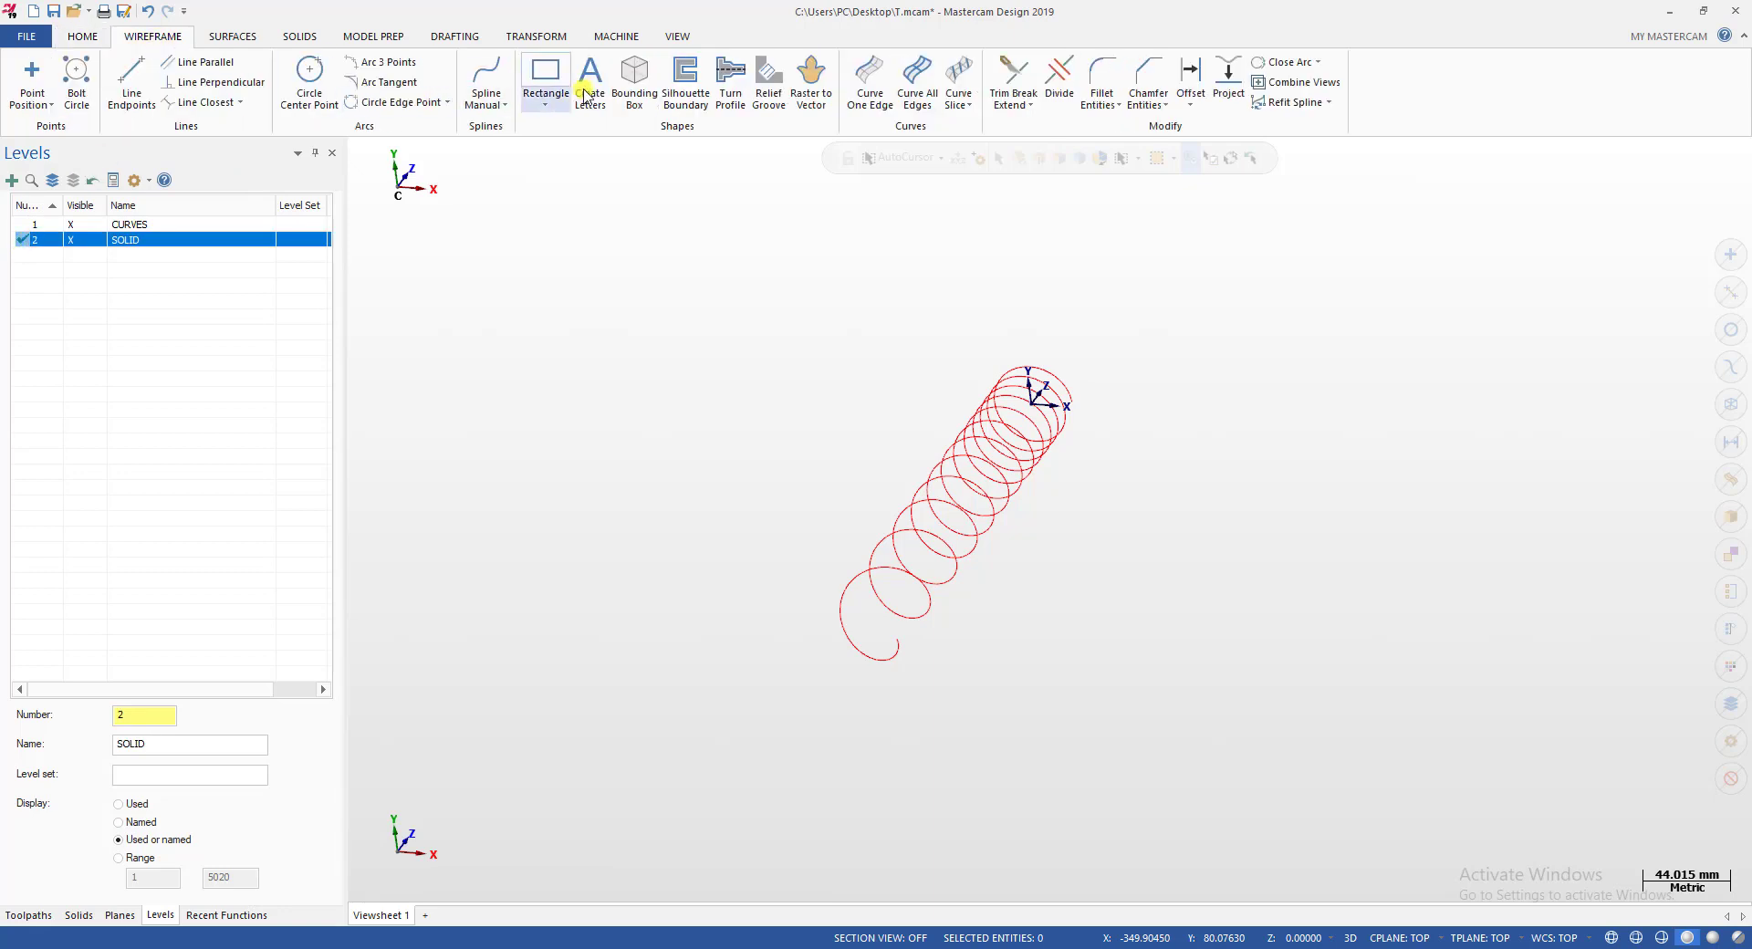
click(308, 78)
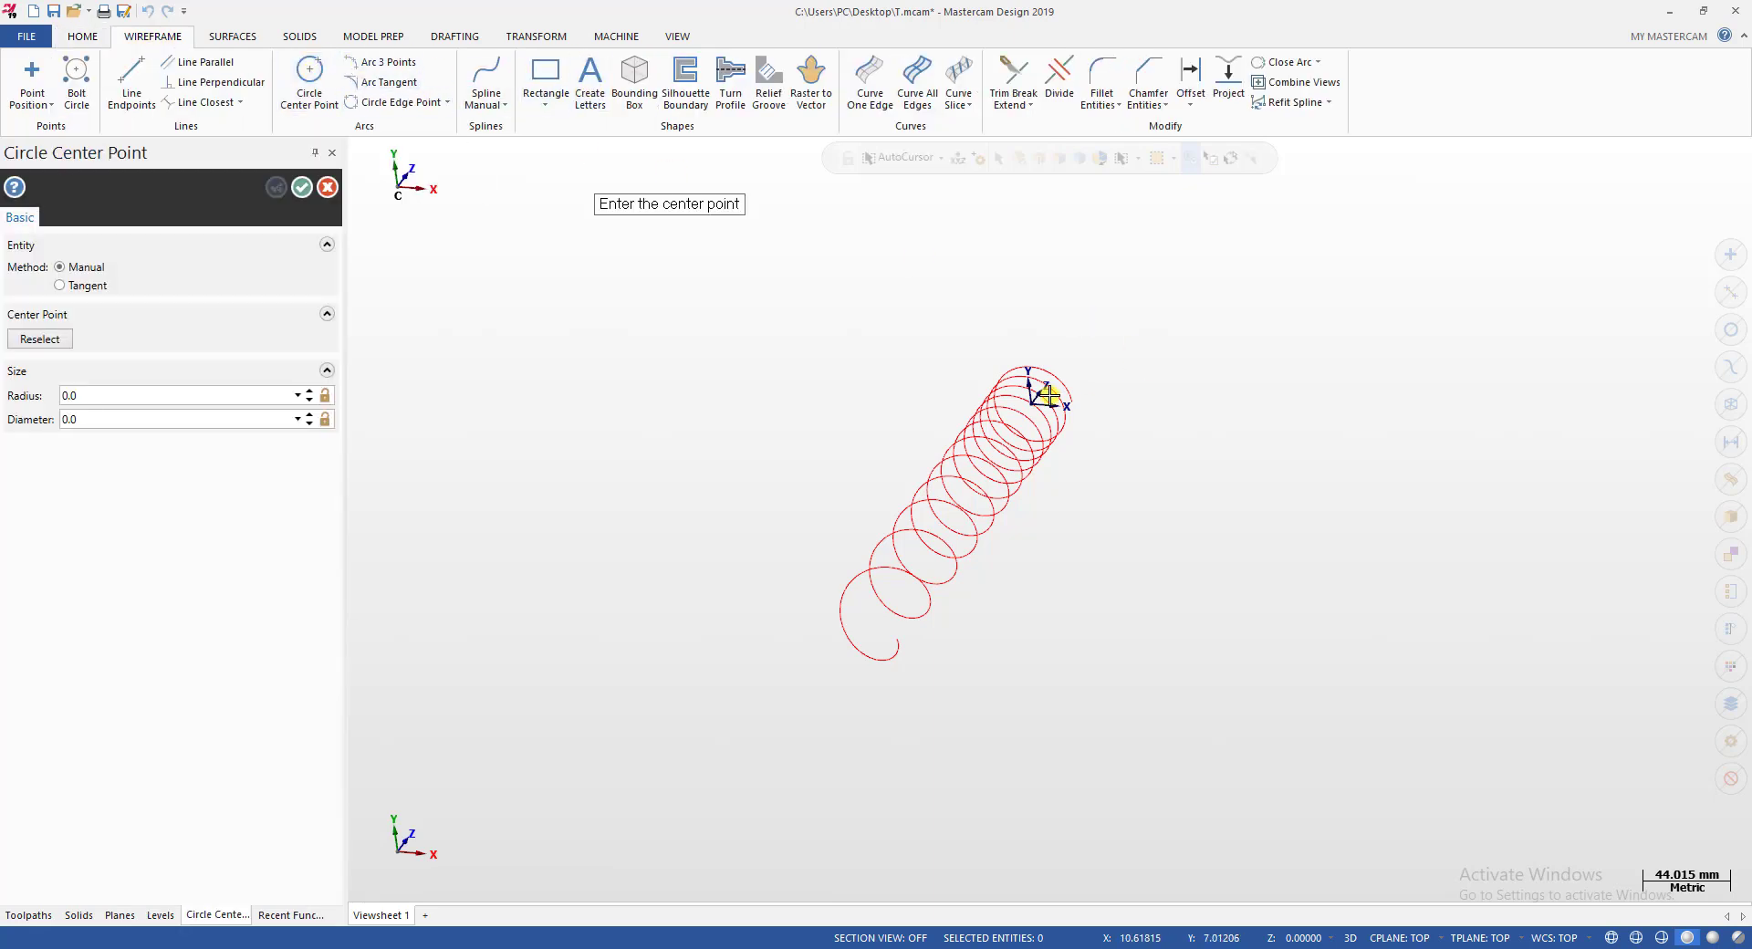
click(107, 427)
text(40)
key(Return)
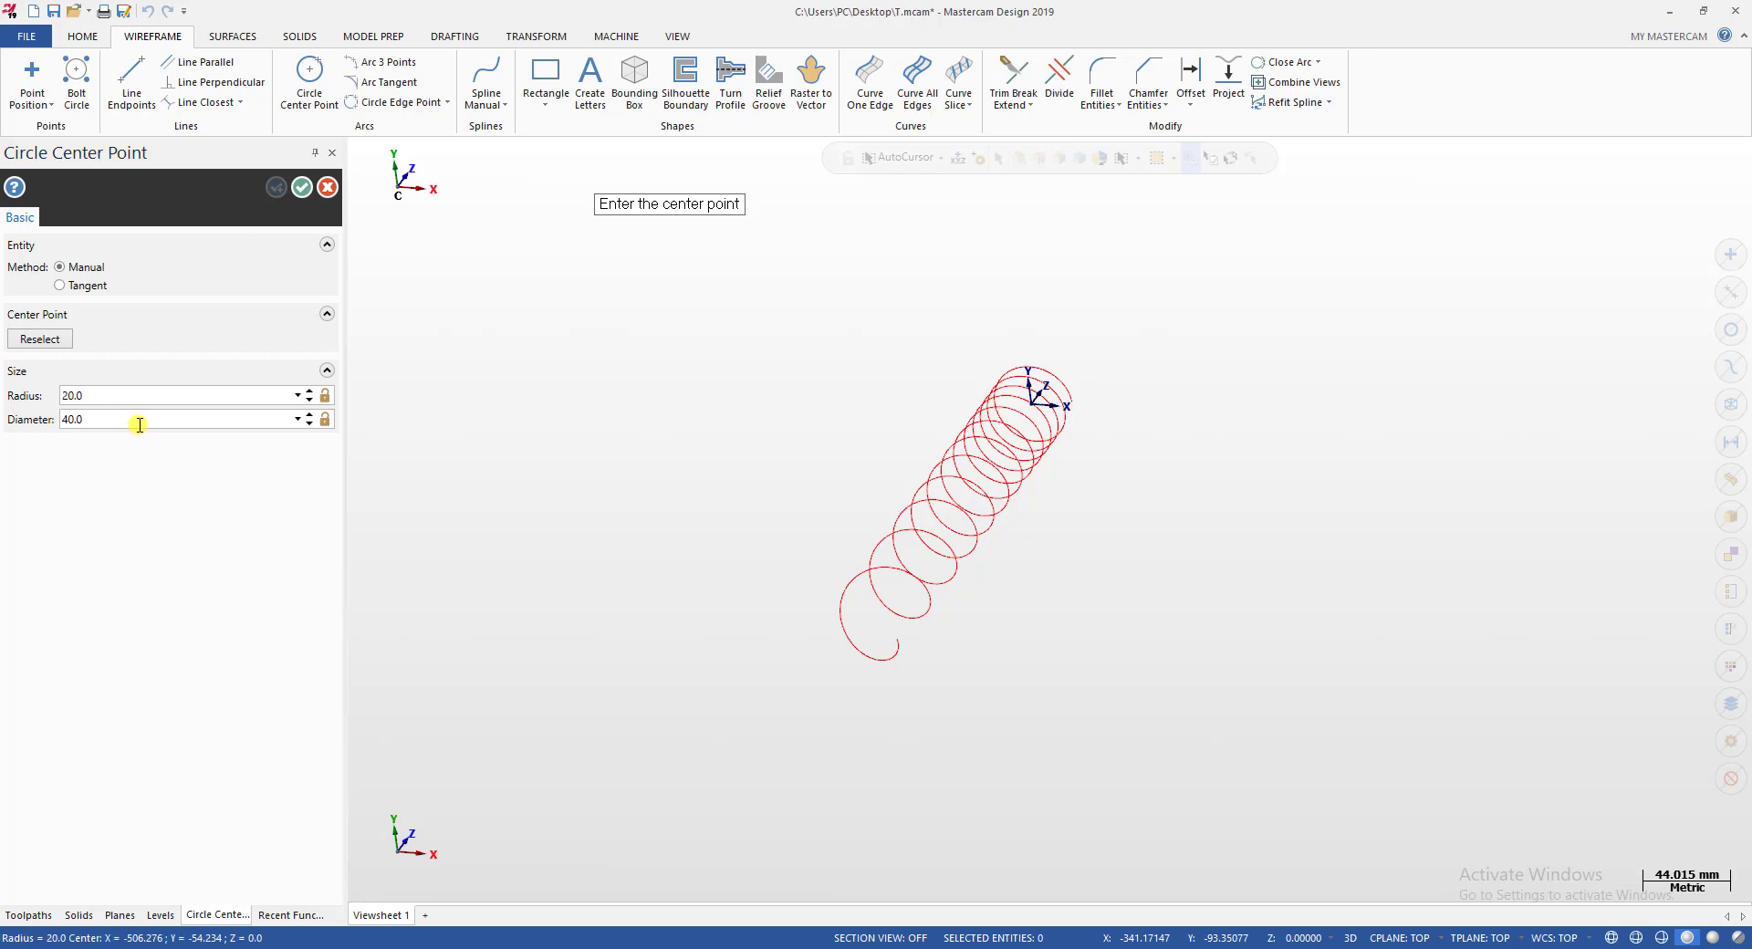
scroll(1041, 447, up, 4)
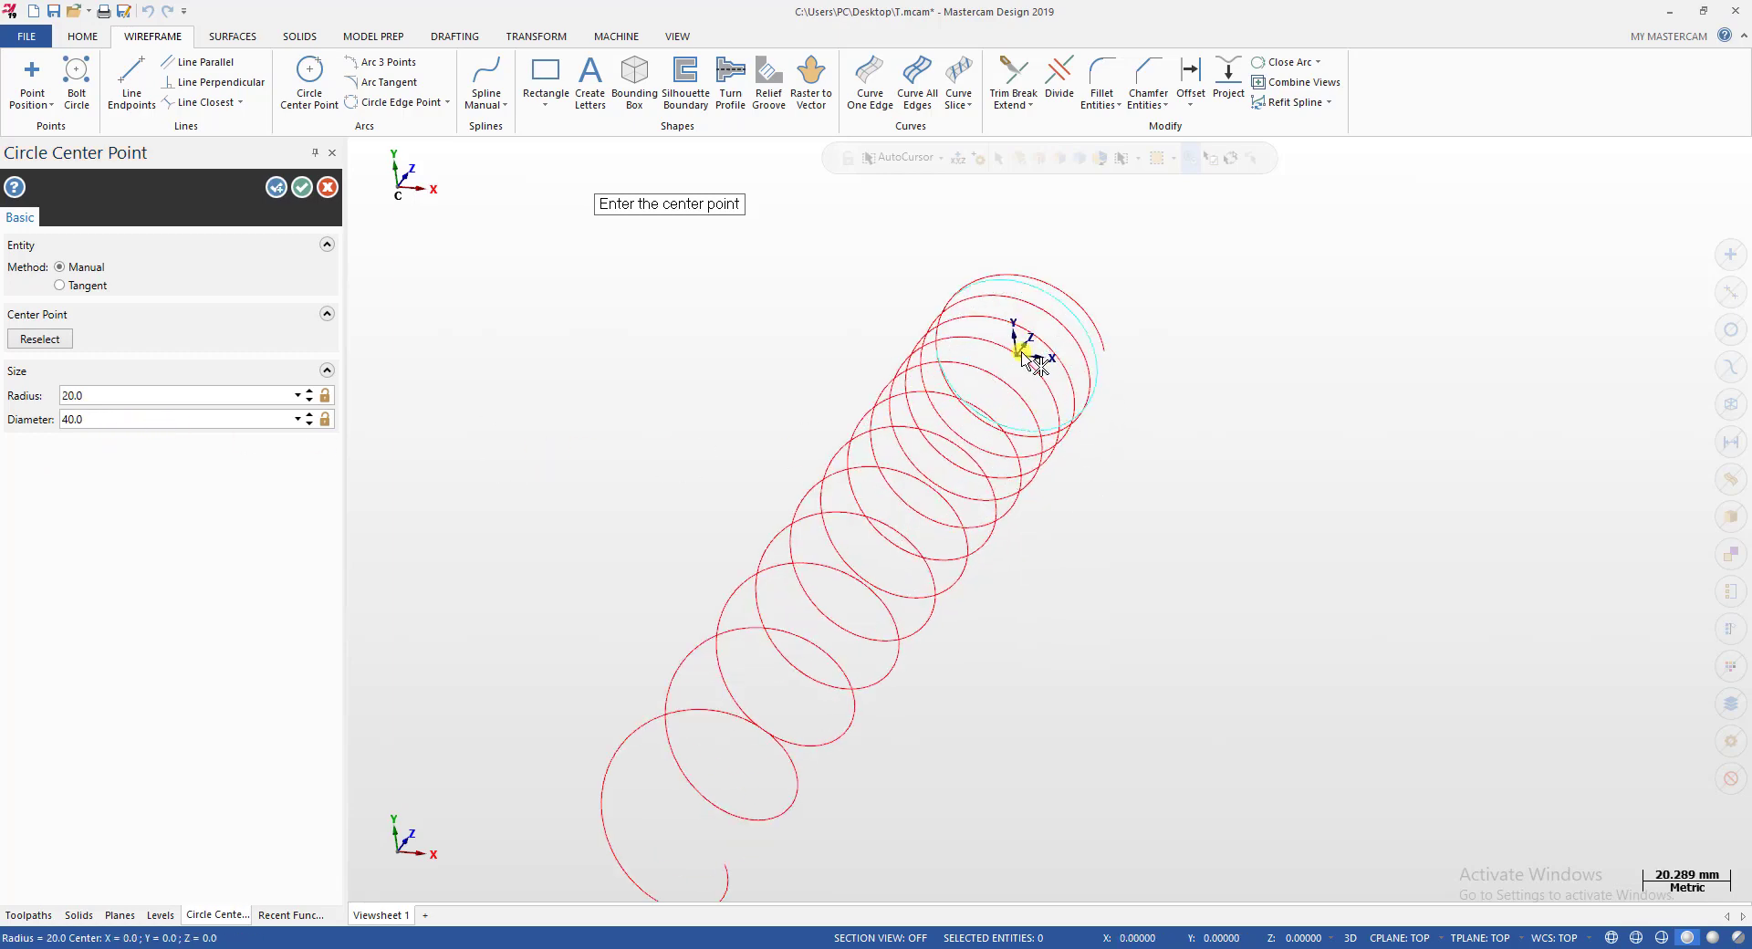
key(Escape)
Give the circle at the origin a thicker line width and a dark green color.
click(1106, 375)
right_click(1108, 375)
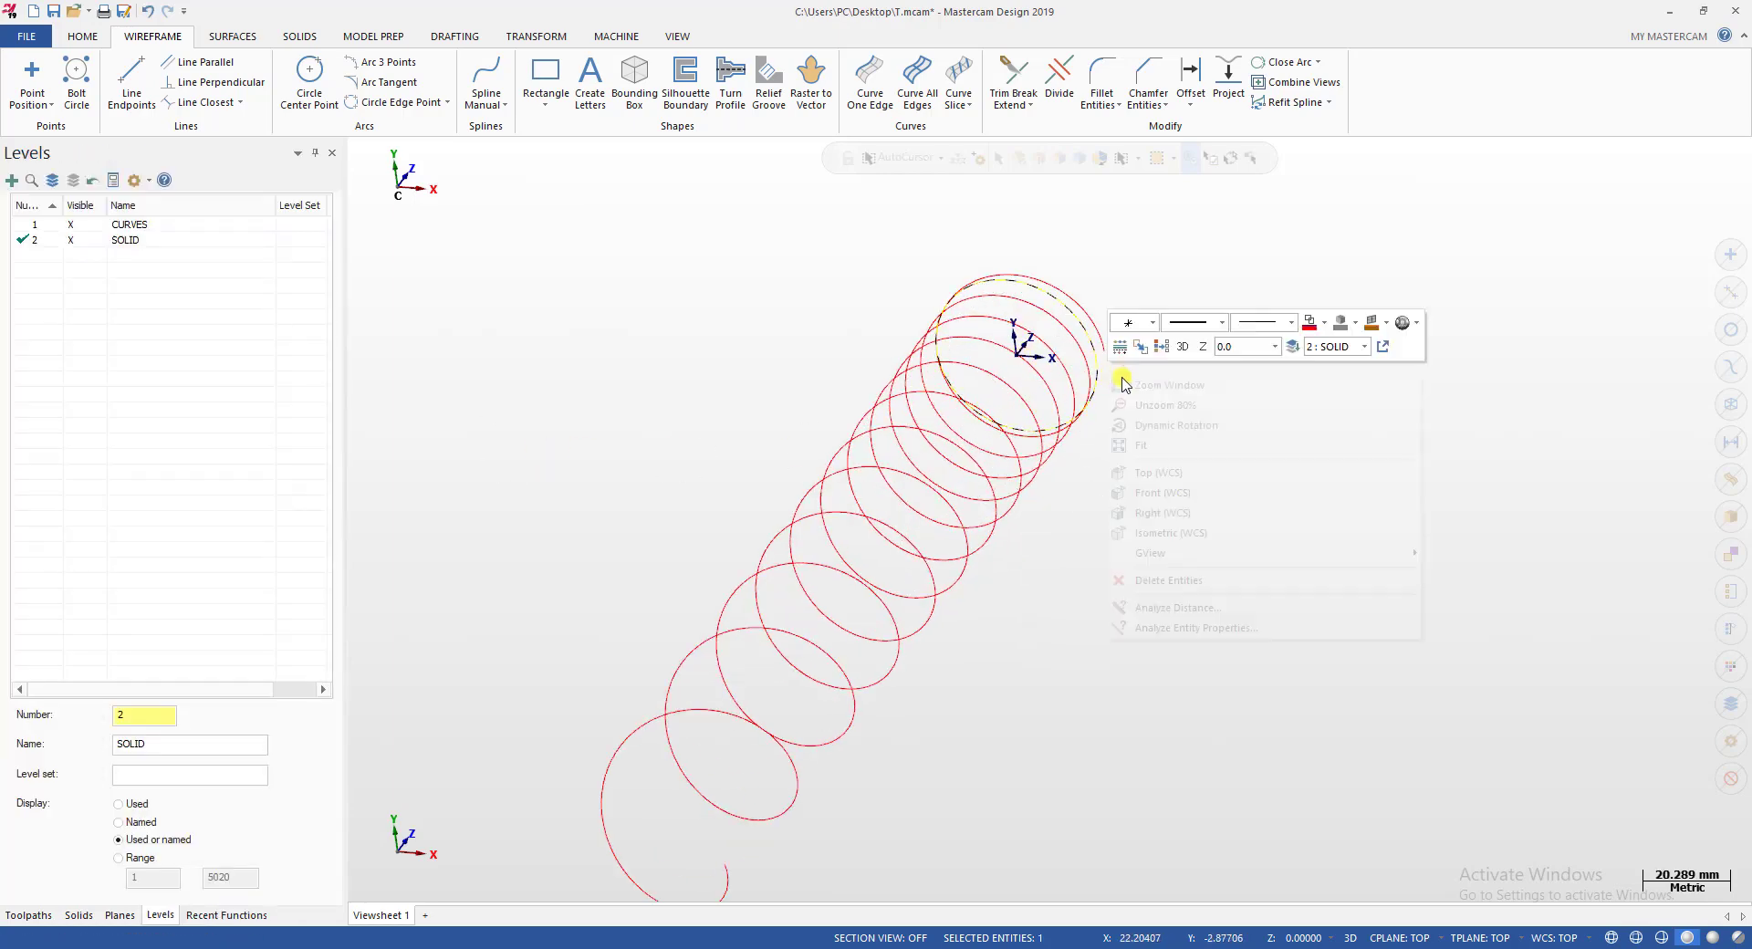
click(1269, 322)
click(1262, 365)
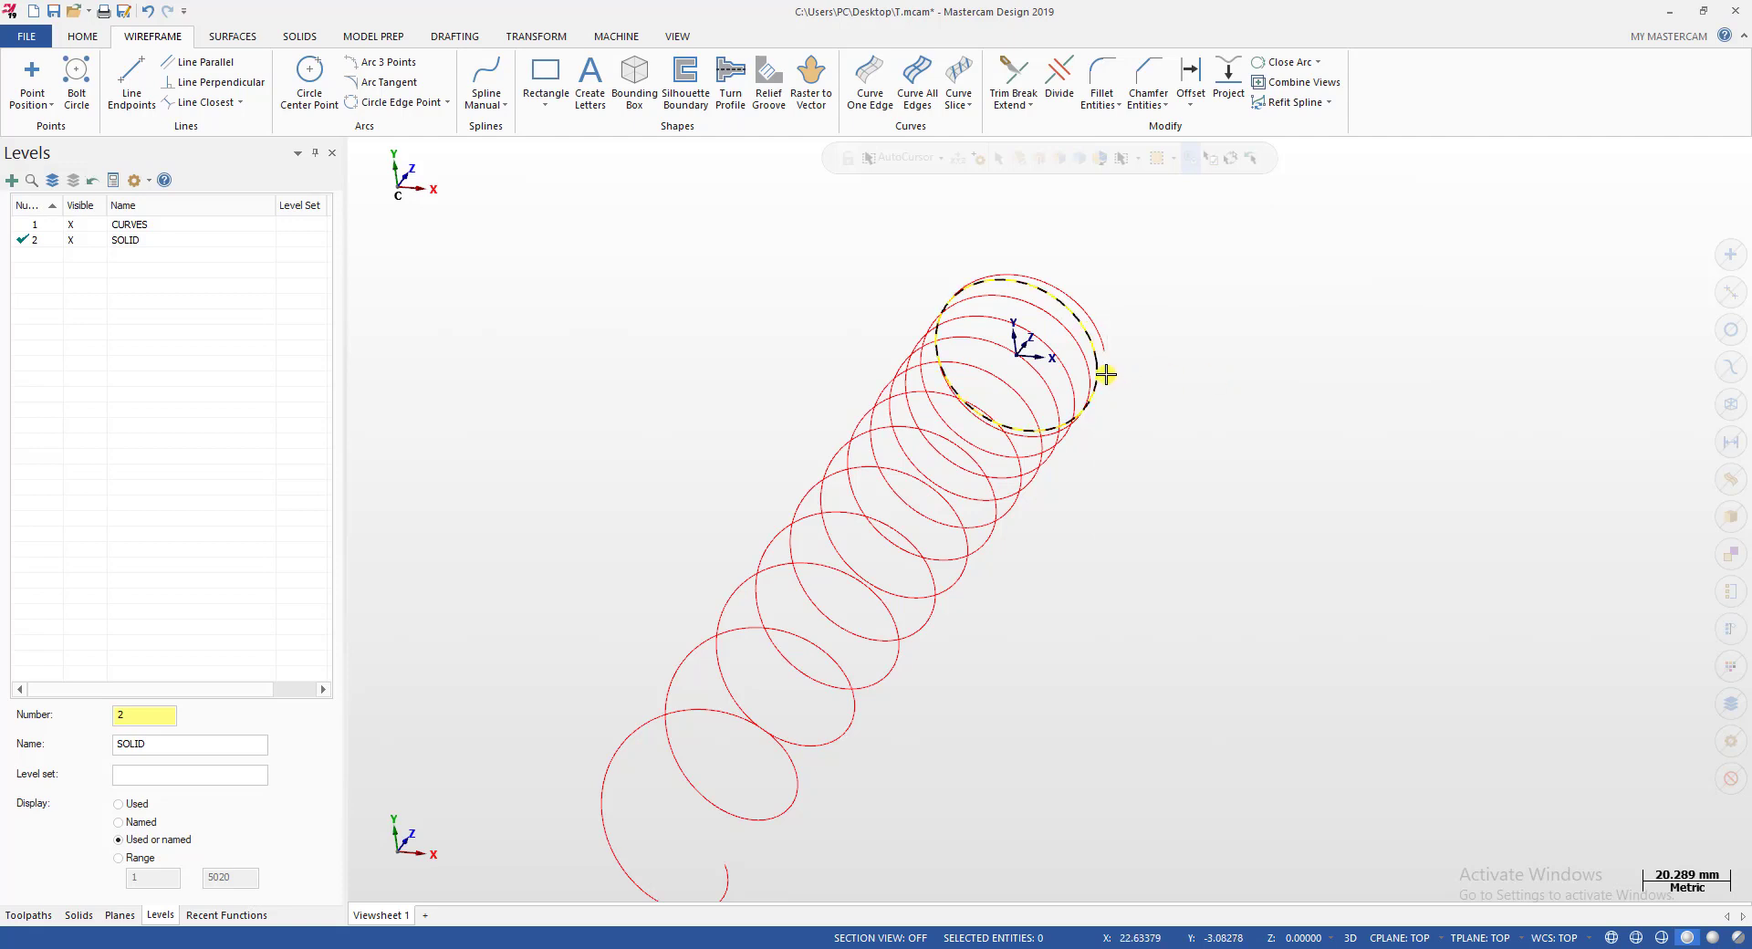
click(1106, 374)
right_click(1108, 375)
click(1320, 323)
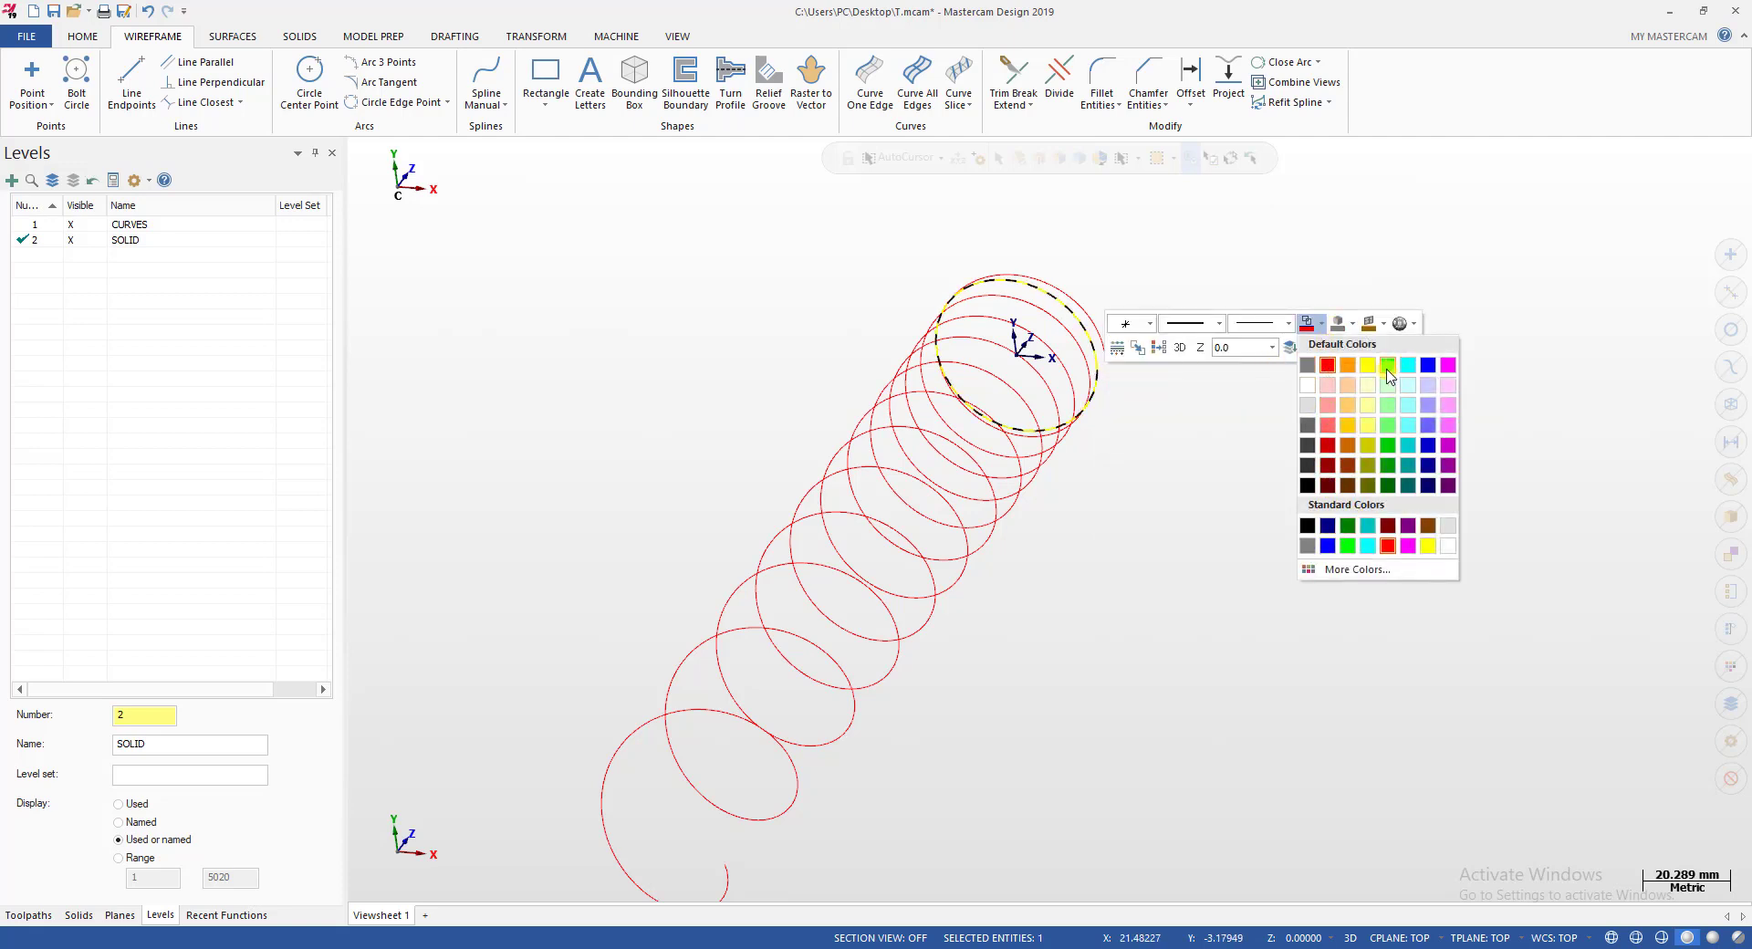
click(1388, 484)
Set up a Solid Extrude of the circle with its direction reversed and the distance picked at the helix chain's lowest endpoint.
middle_drag(1119, 353, 1097, 306)
scroll(1097, 306, down, 1)
key(e)
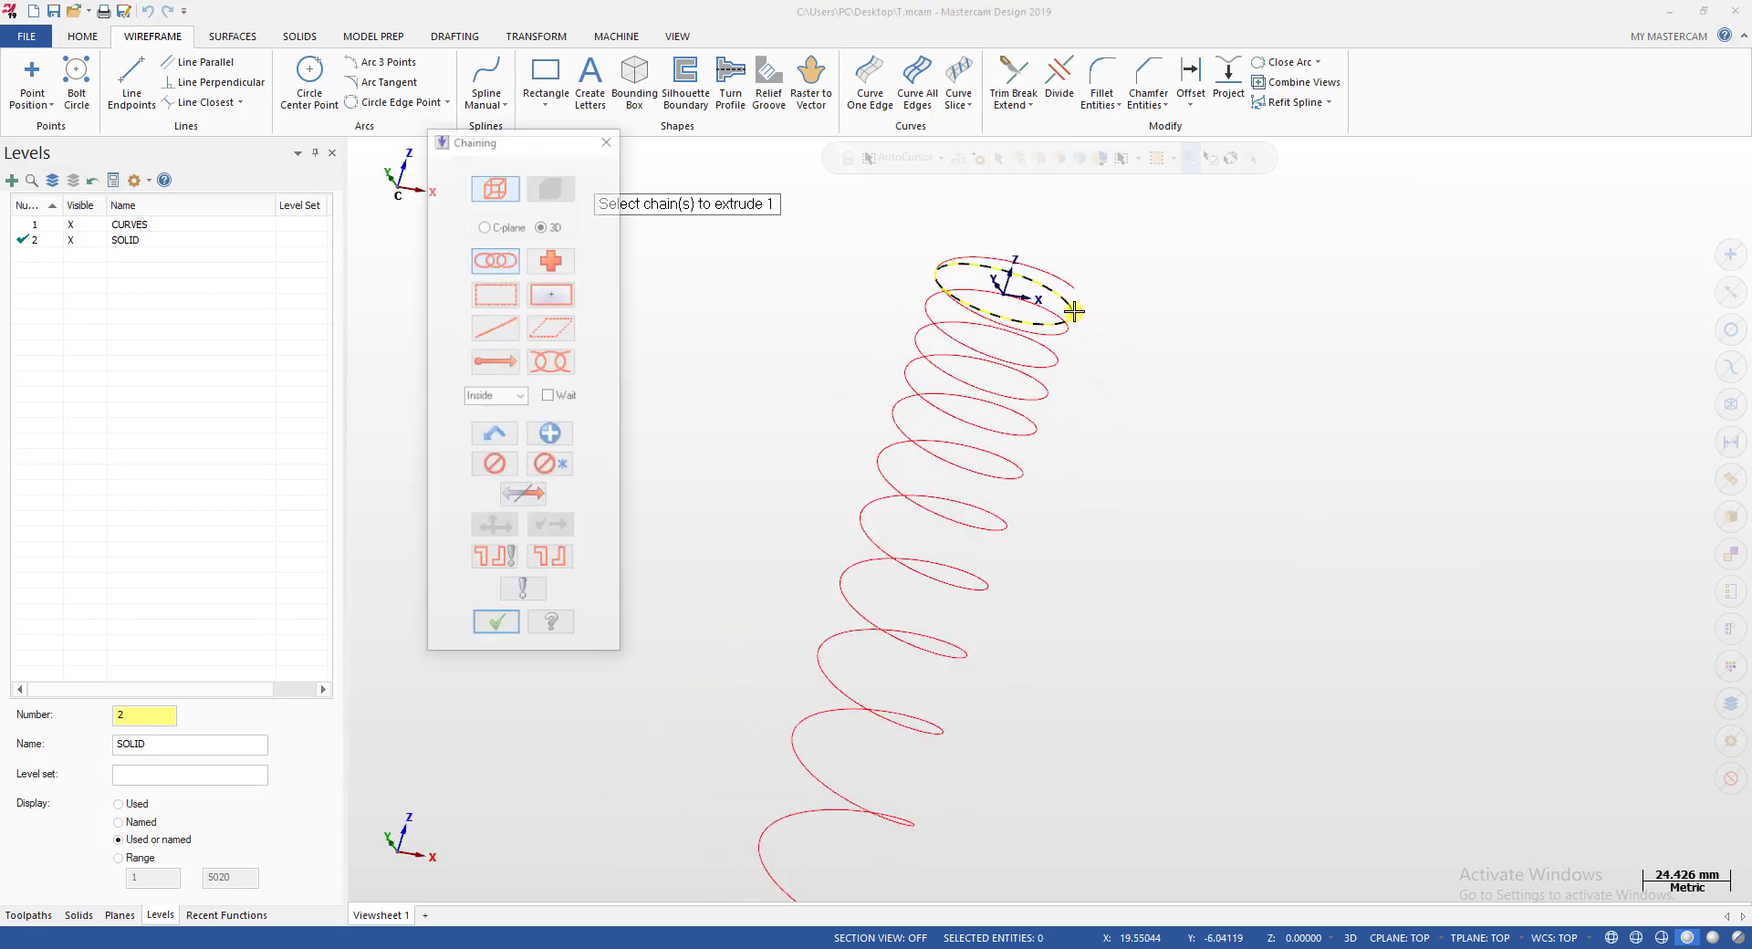
click(1076, 313)
scroll(1197, 310, down, 1)
click(491, 630)
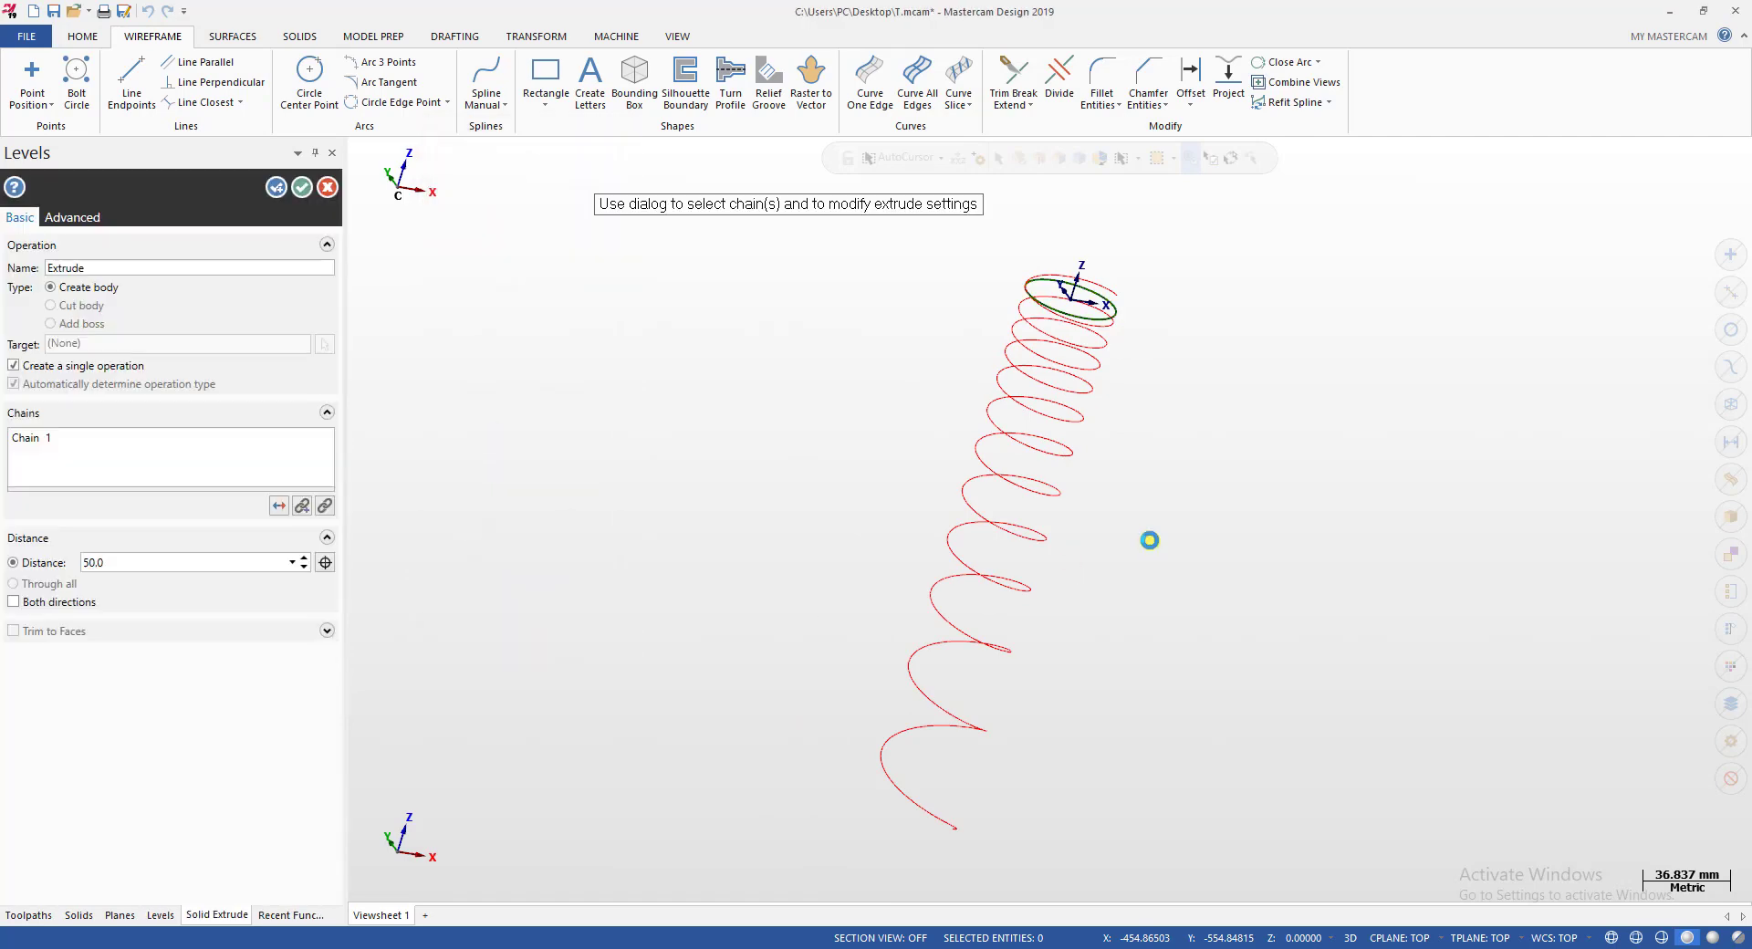
click(285, 509)
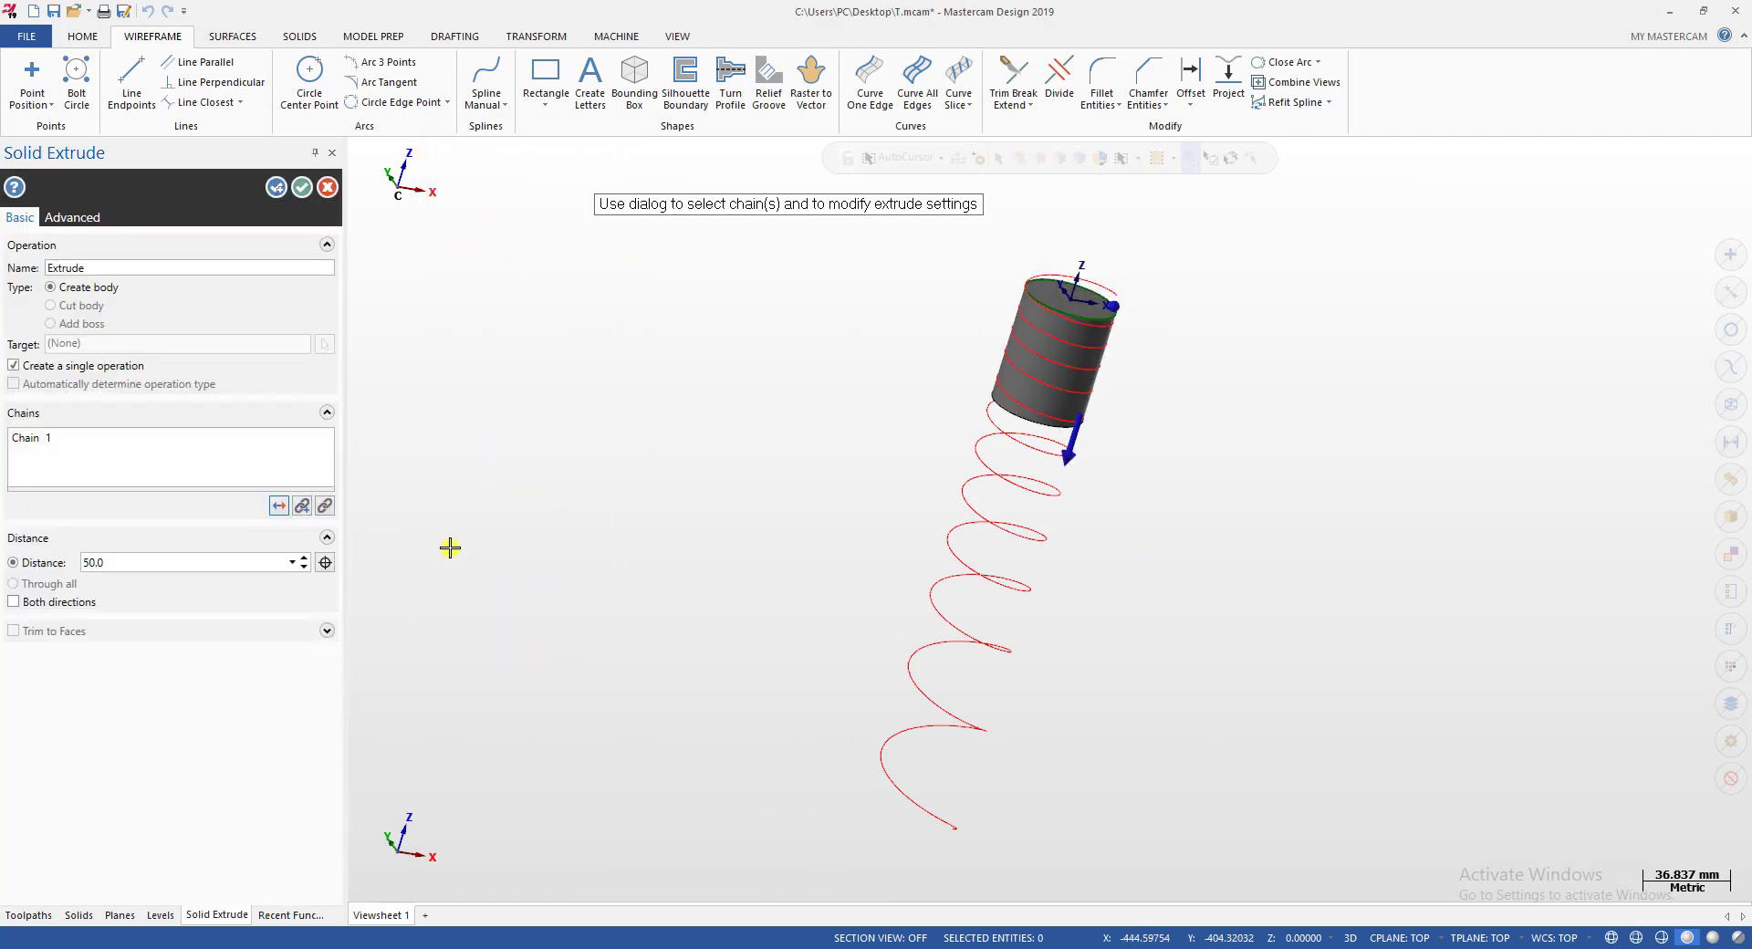
click(325, 562)
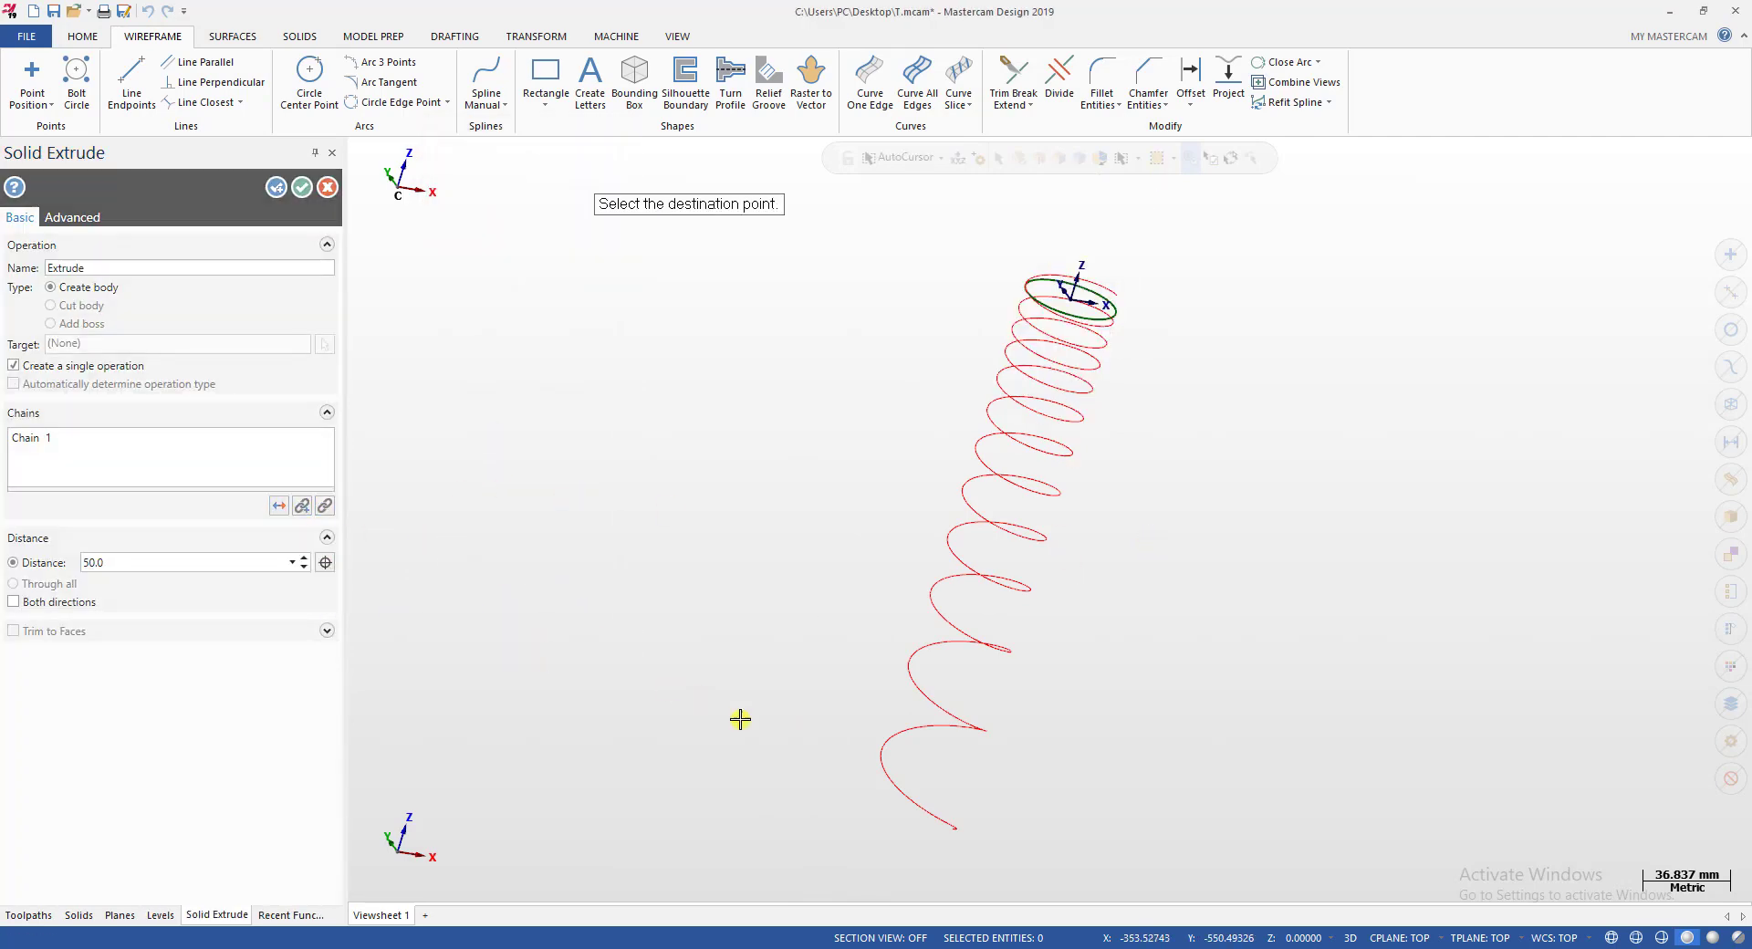
click(952, 831)
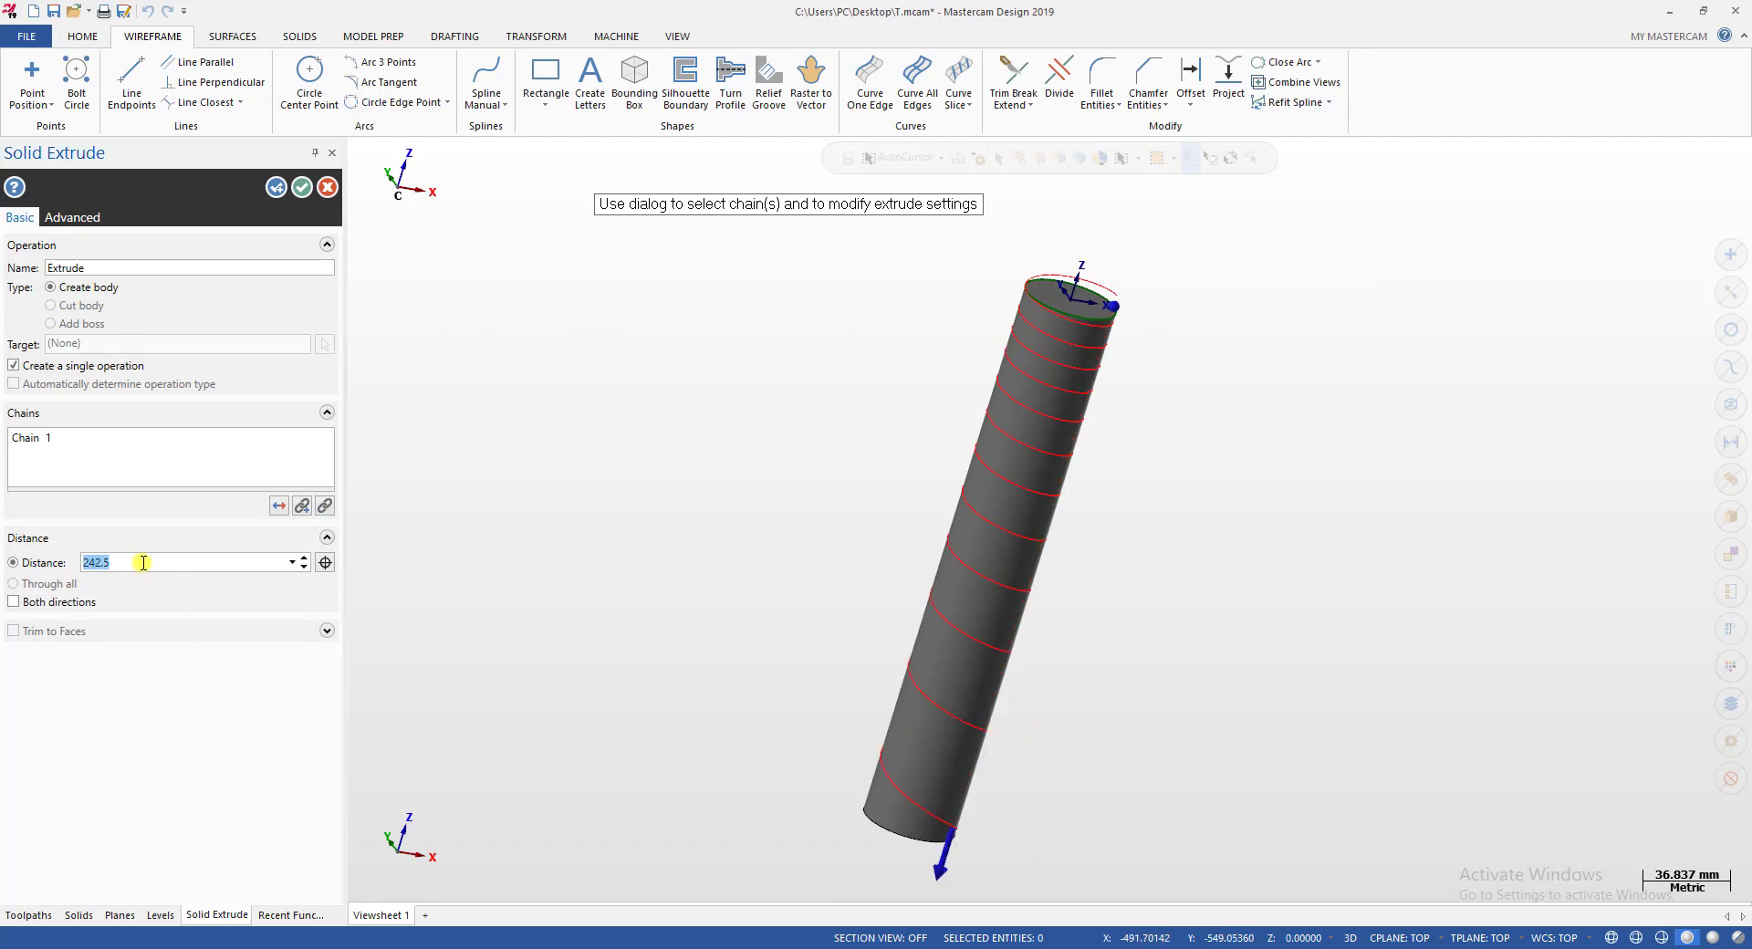
Set the extrude distance to 240 mm, reduce it to 235 mm, and create the solid cylinder.
key(Return)
scroll(951, 700, down, 1)
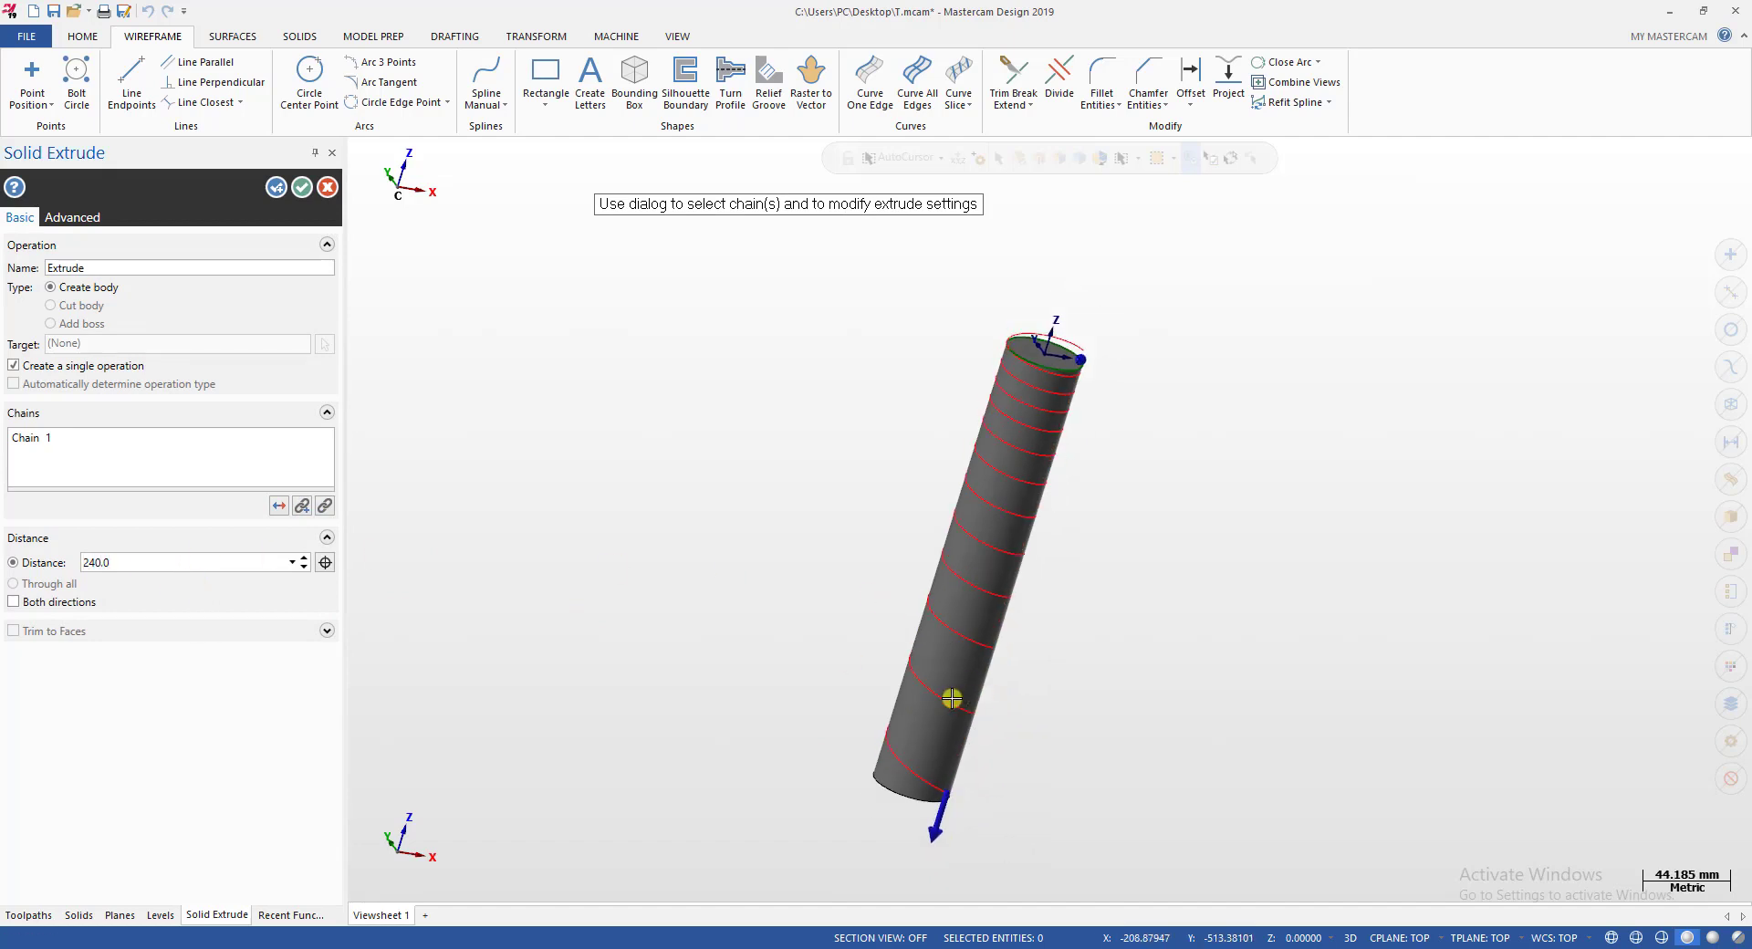
middle_drag(966, 710, 783, 647)
scroll(995, 821, up, 3)
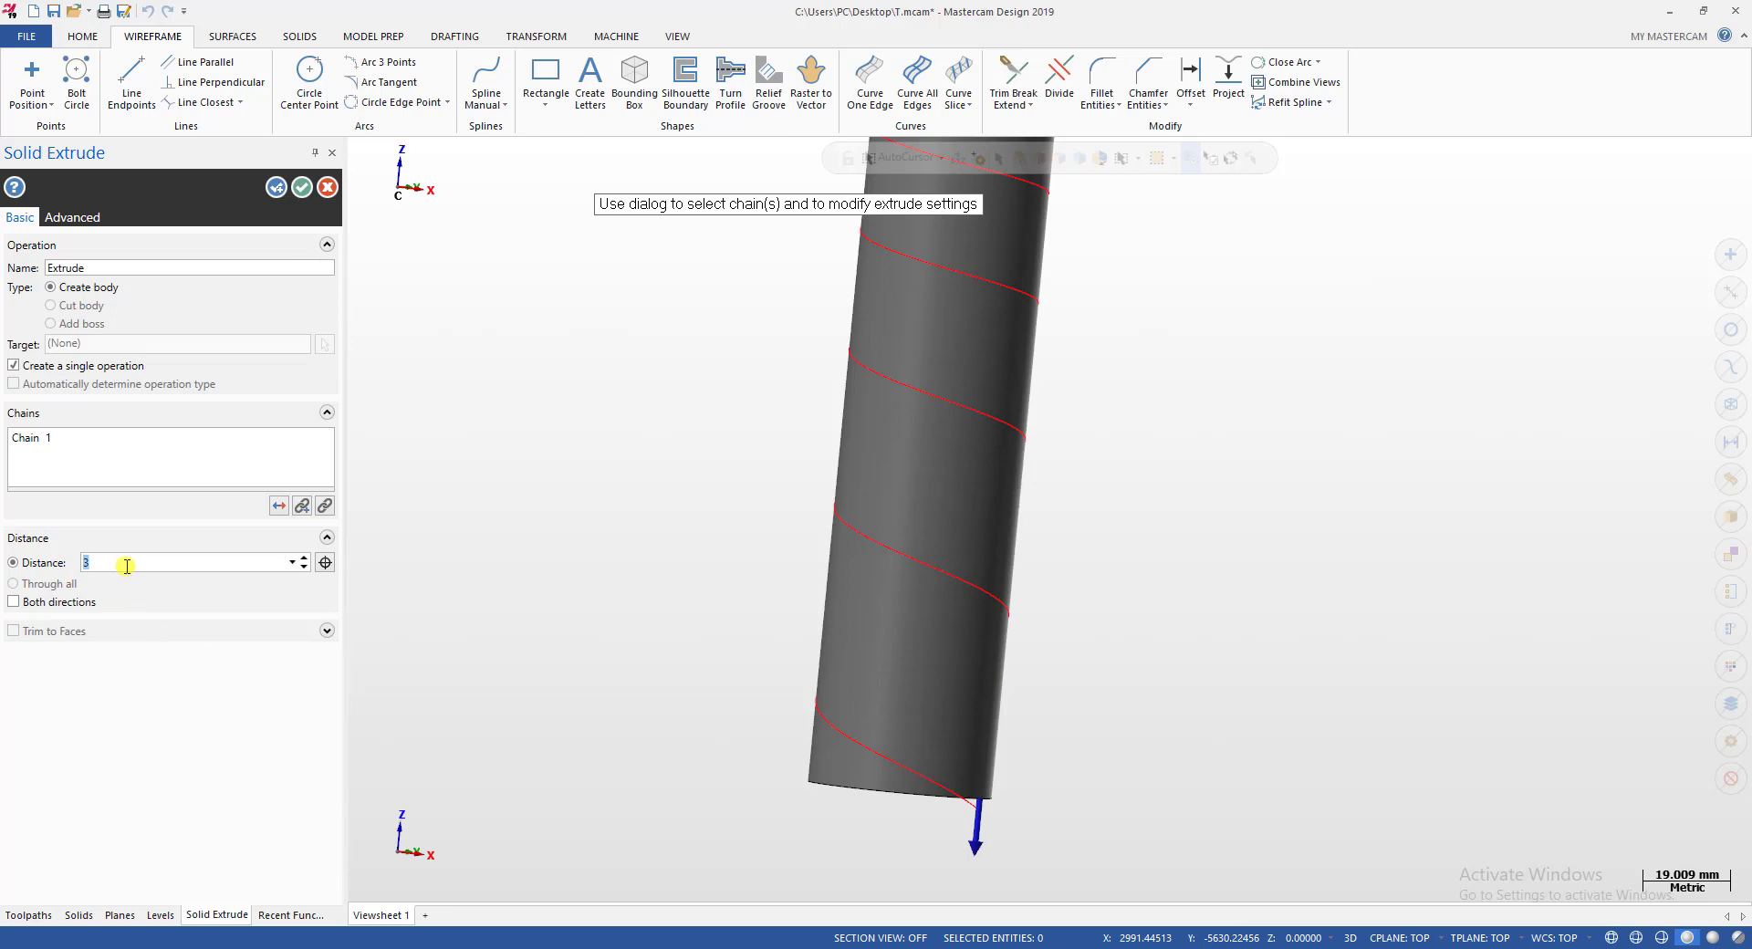
text(235)
key(Return)
click(303, 189)
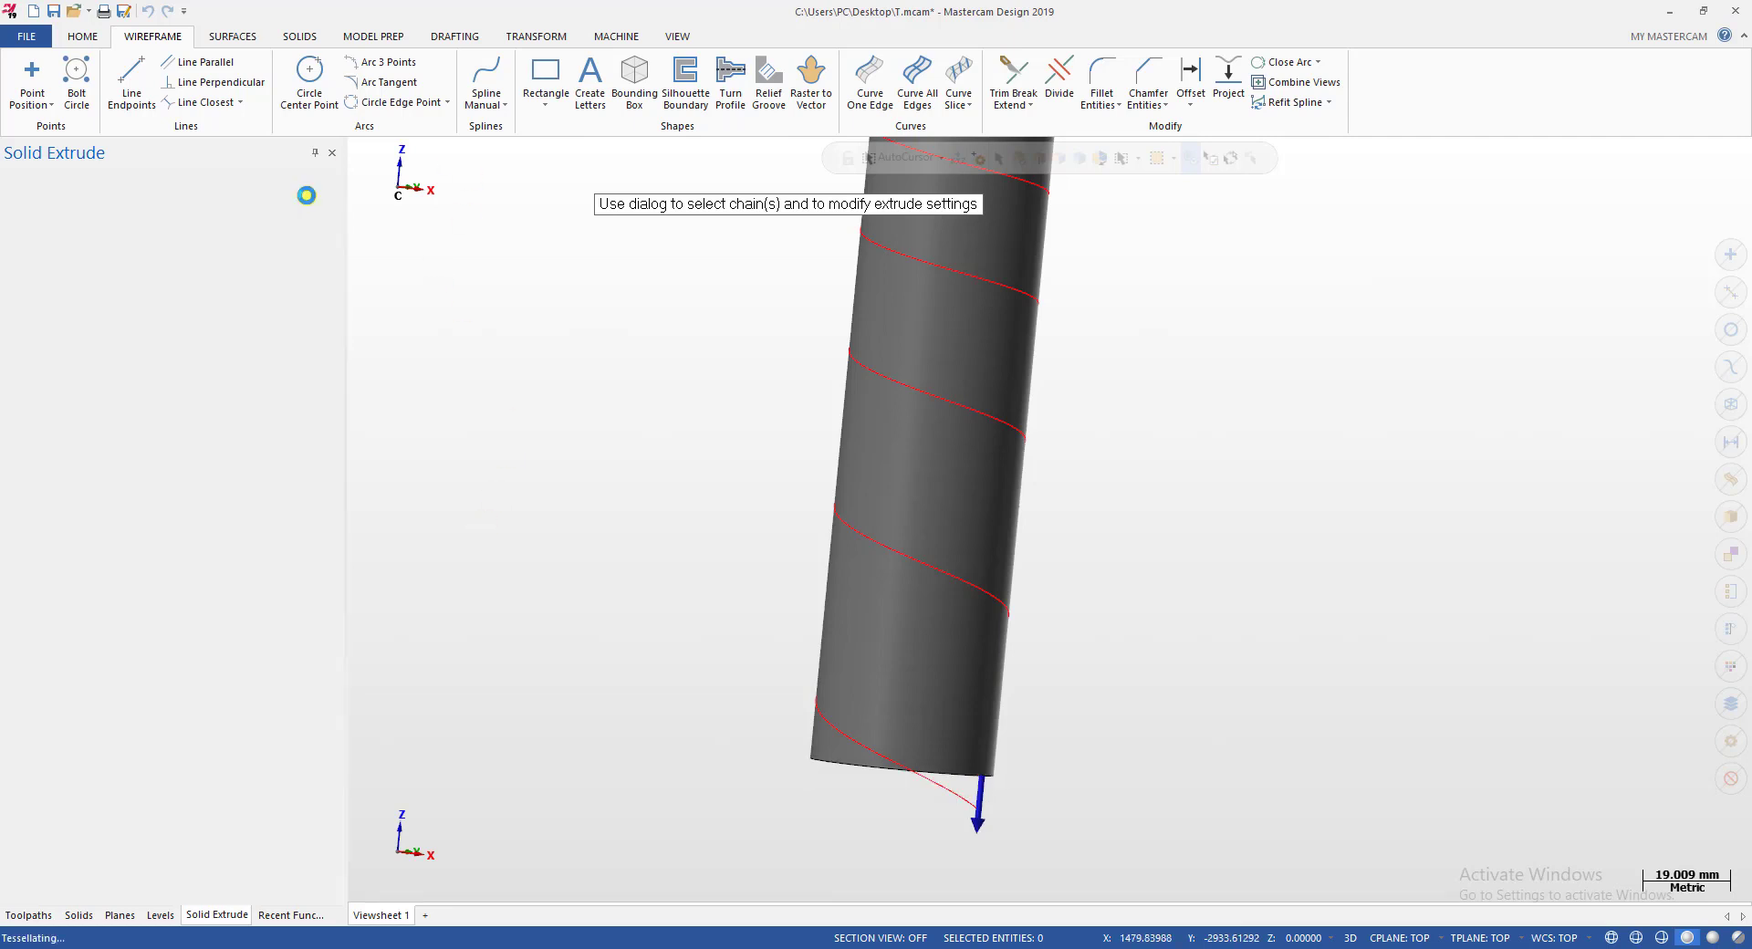
Draw a 6 mm diameter circle in the front plane, centred on the uppermost endpoint of the helix chain.
scroll(906, 768, down, 5)
middle_drag(978, 525, 1013, 429)
scroll(1012, 429, up, 8)
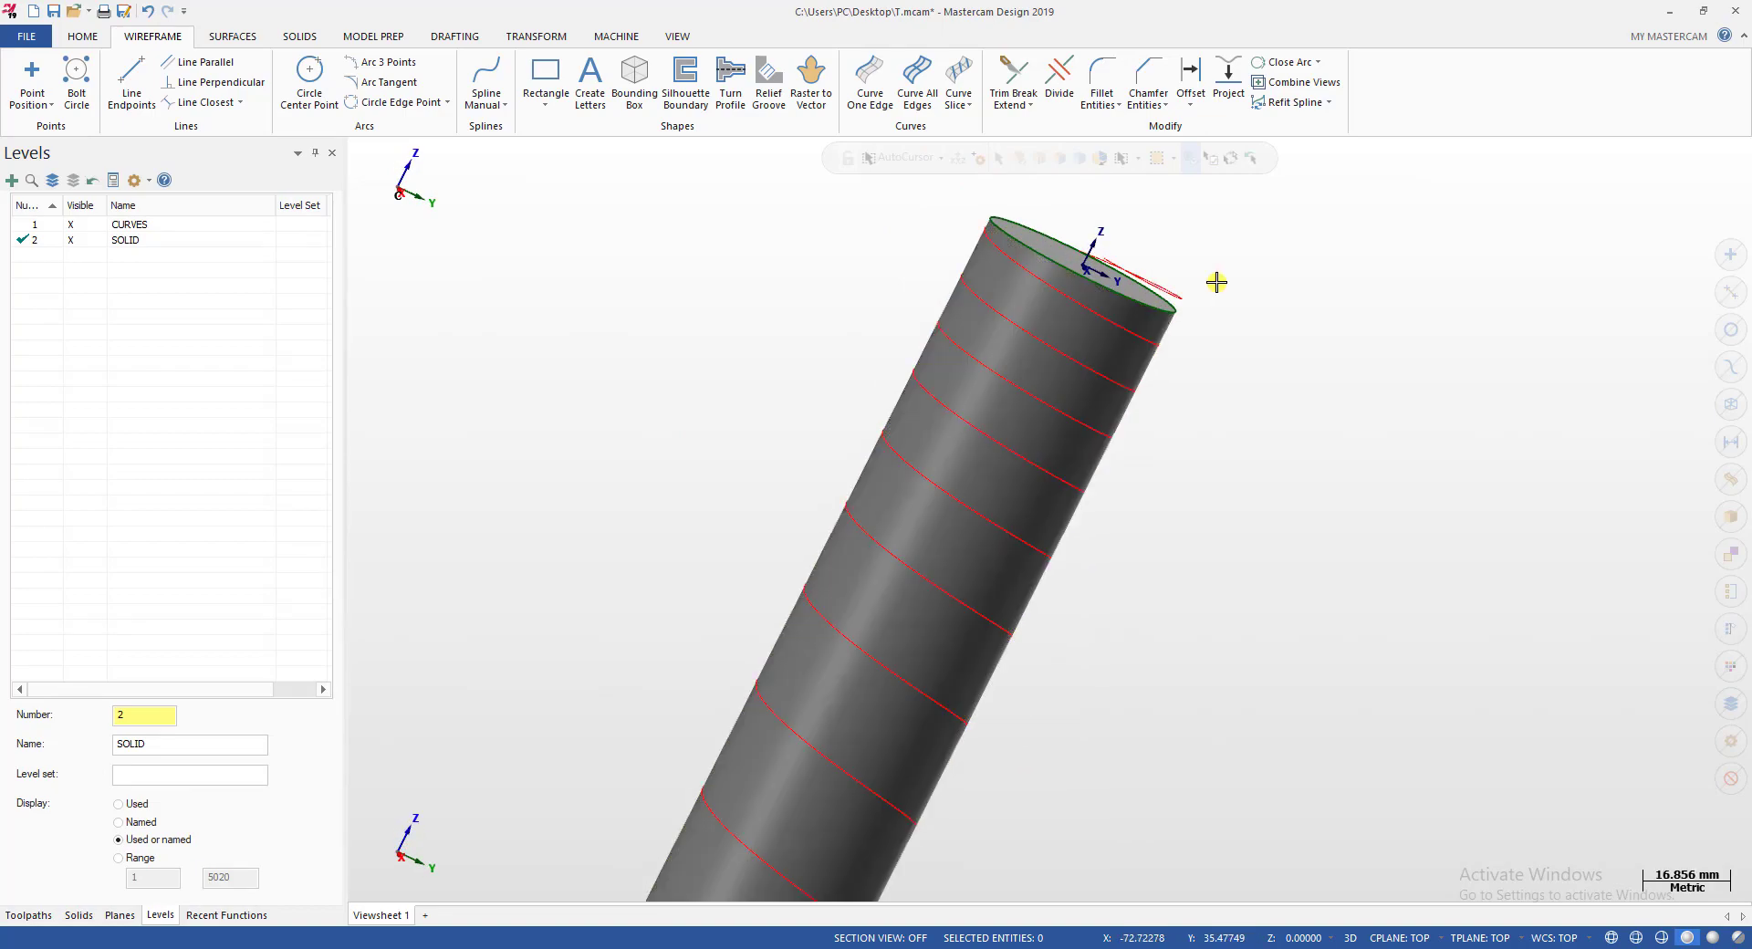
click(1123, 346)
key(Escape)
scroll(1137, 365, down, 5)
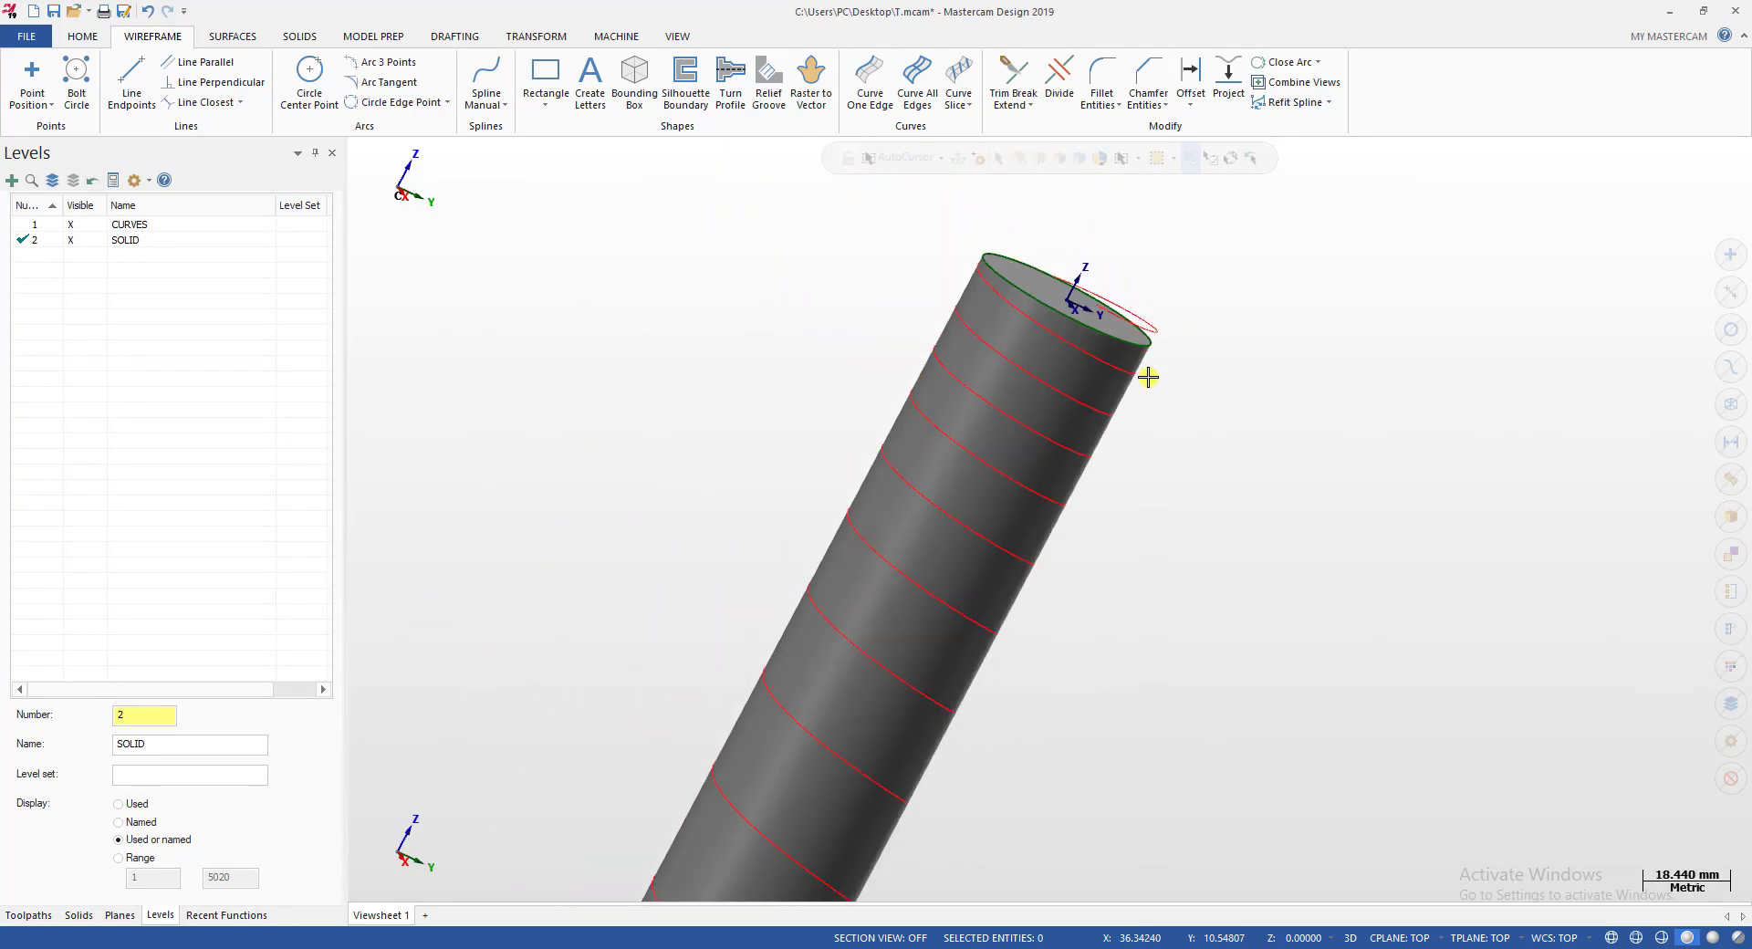
key(alt+2)
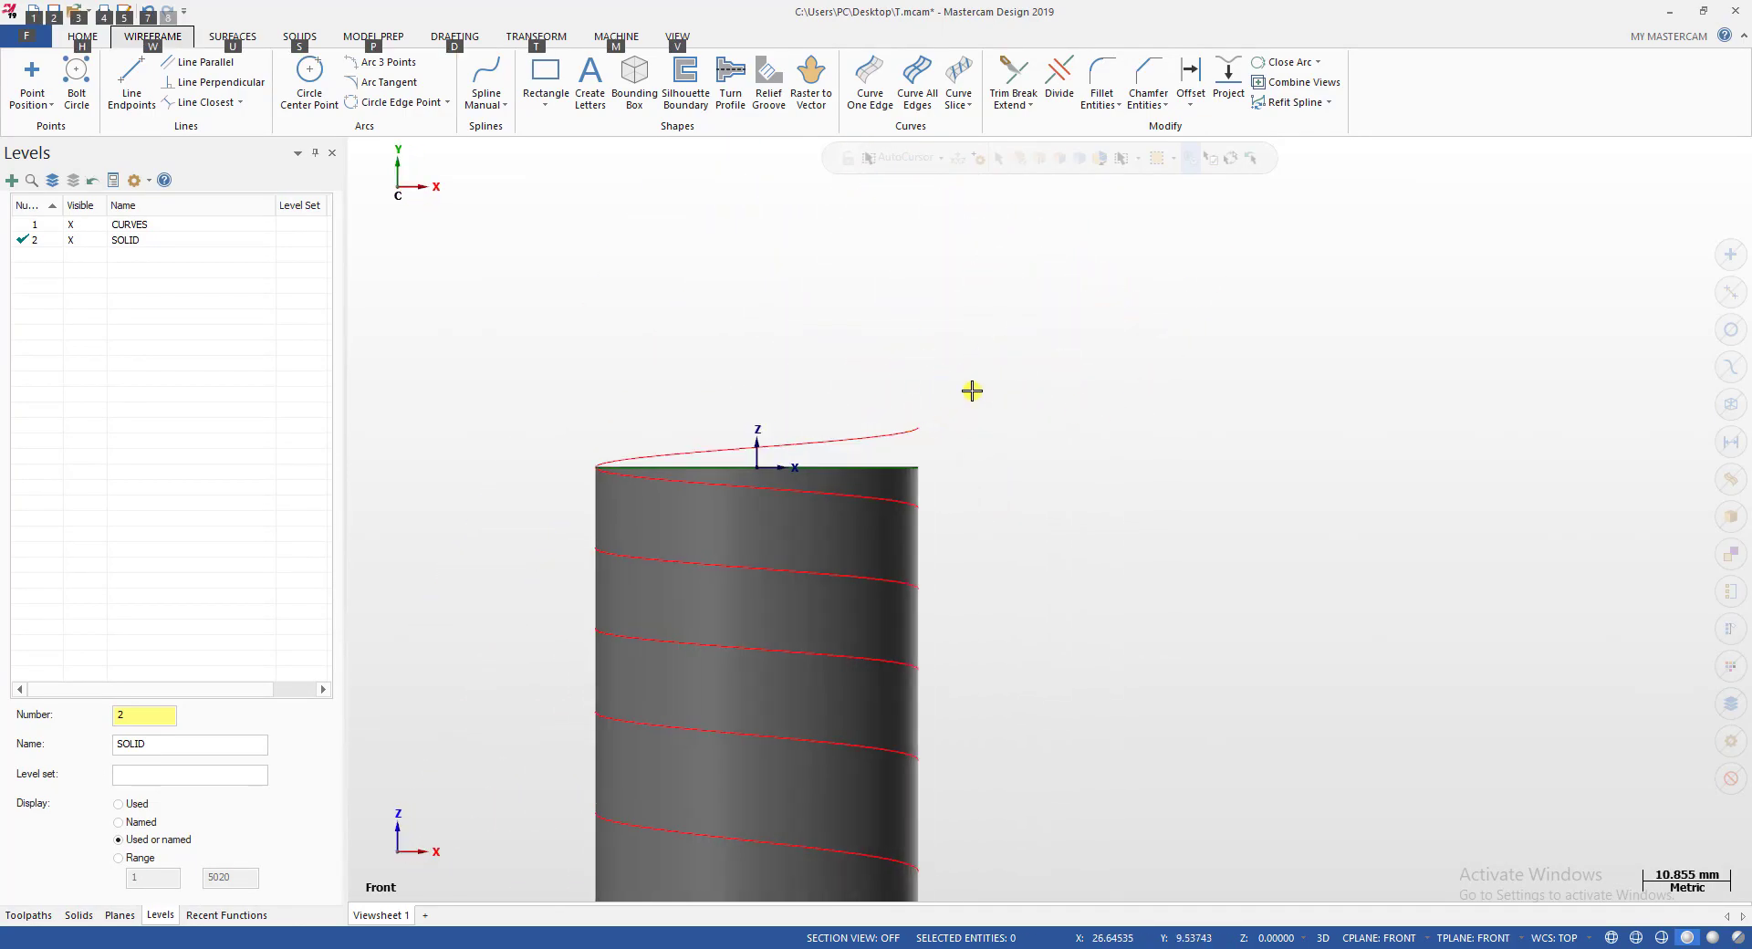
key(c)
click(921, 431)
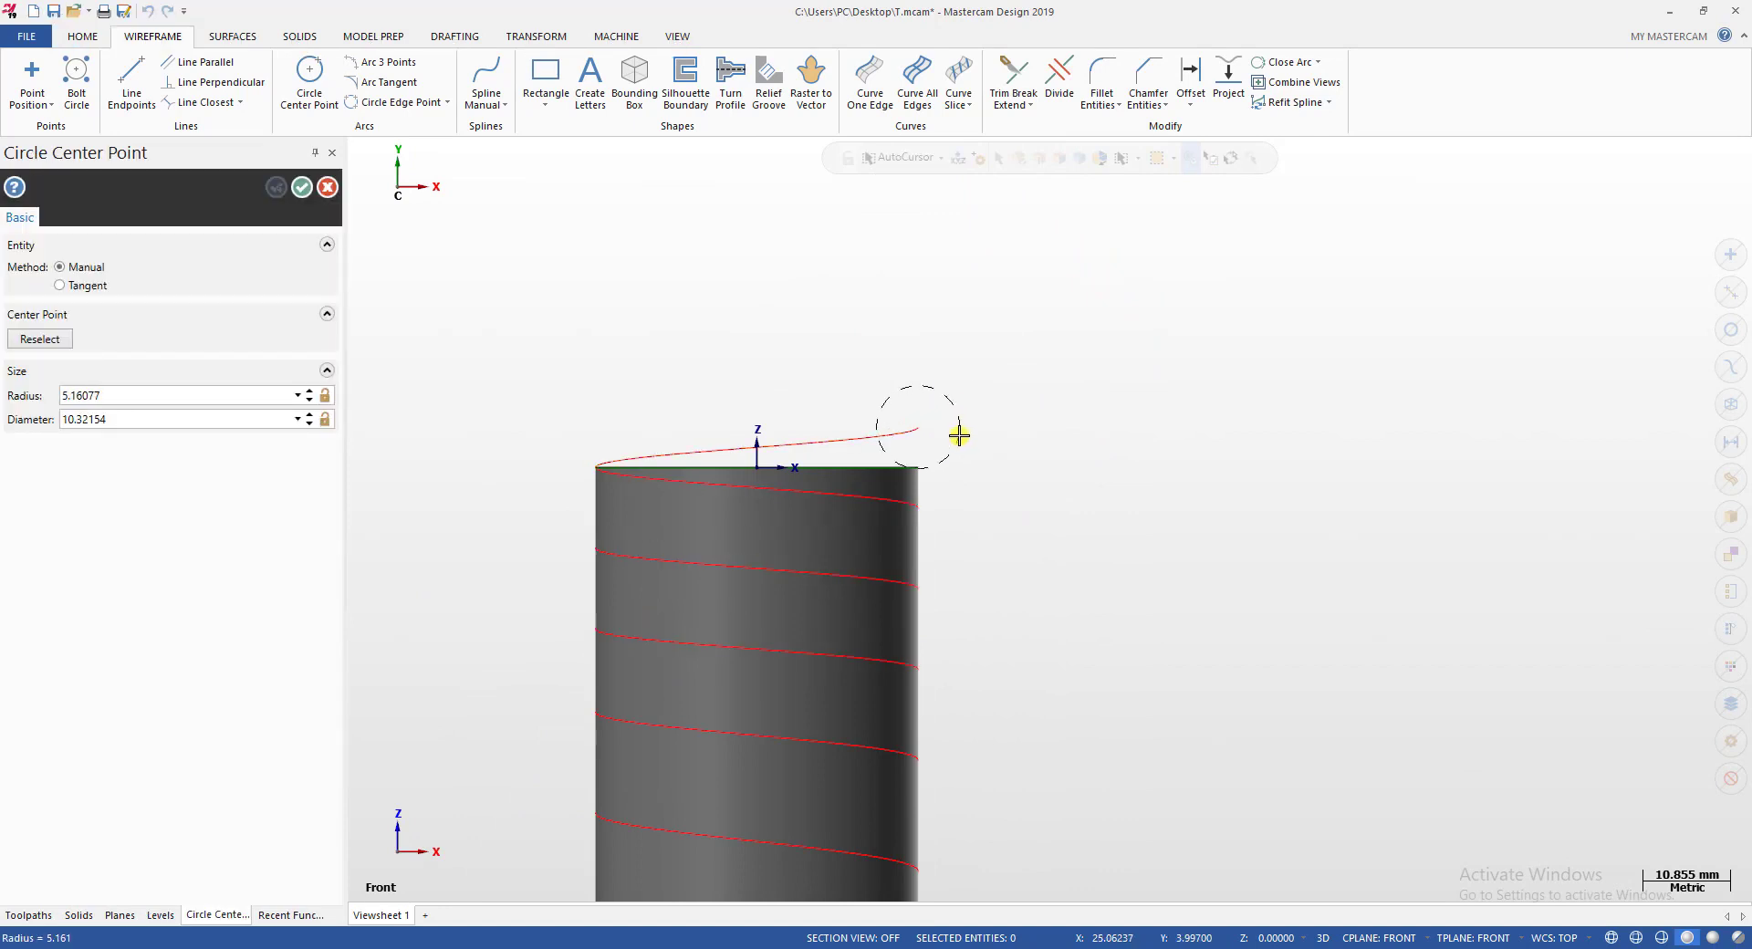
click(947, 429)
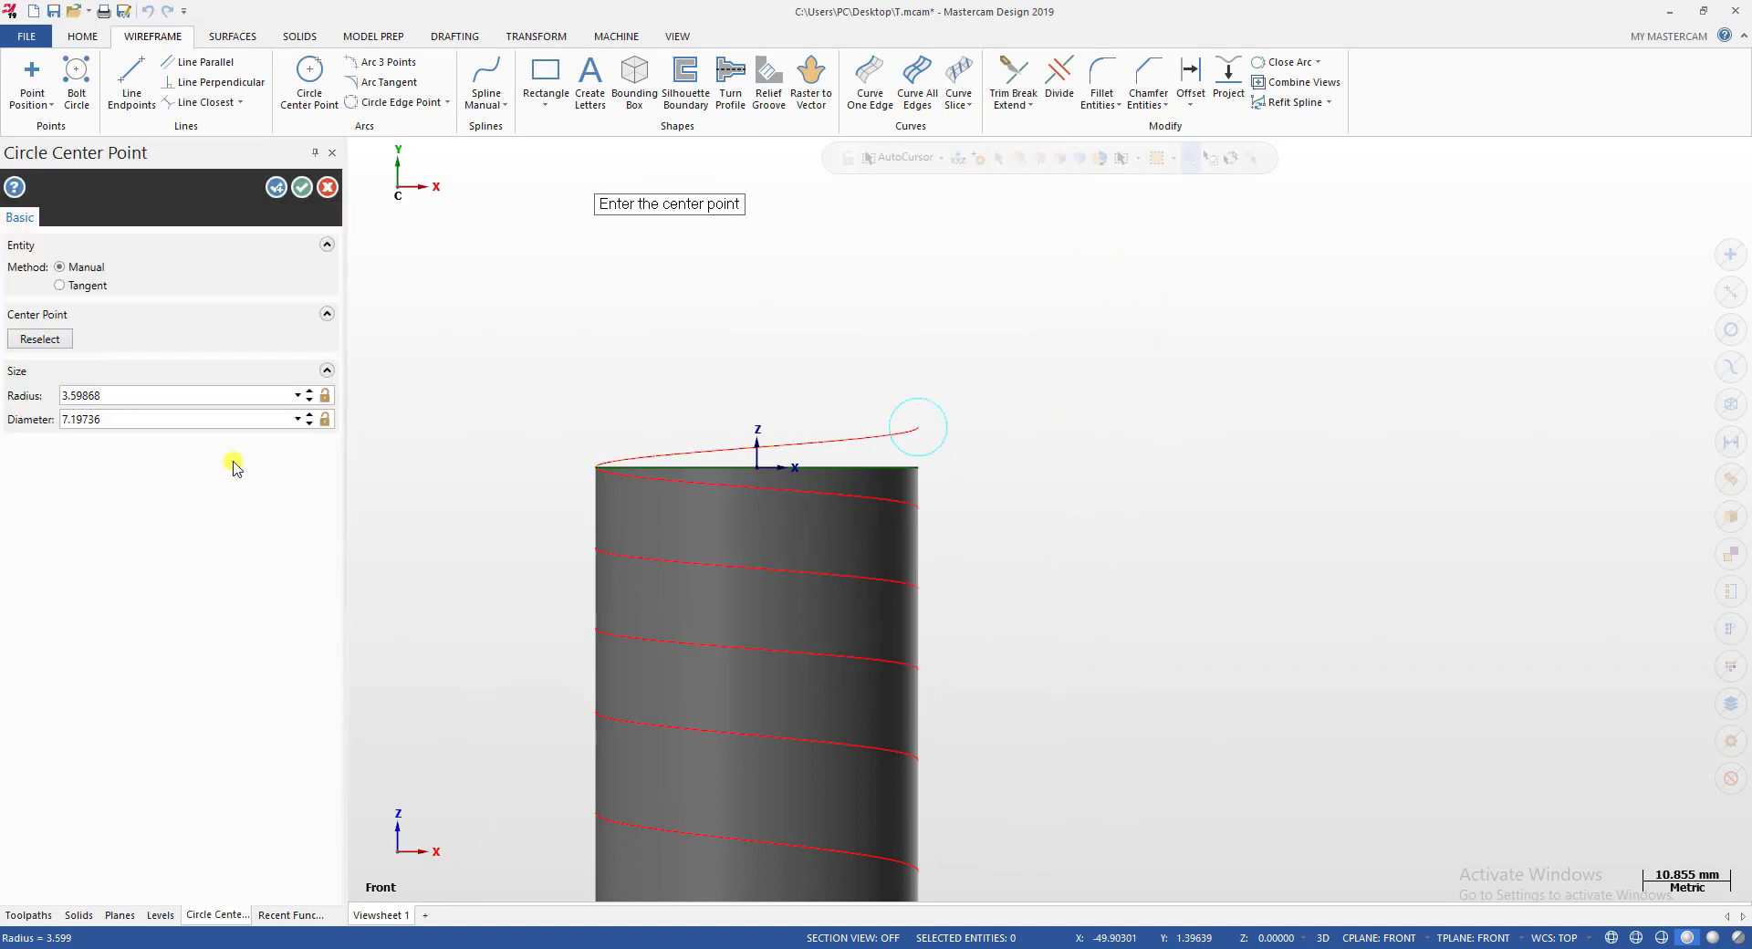
click(150, 418)
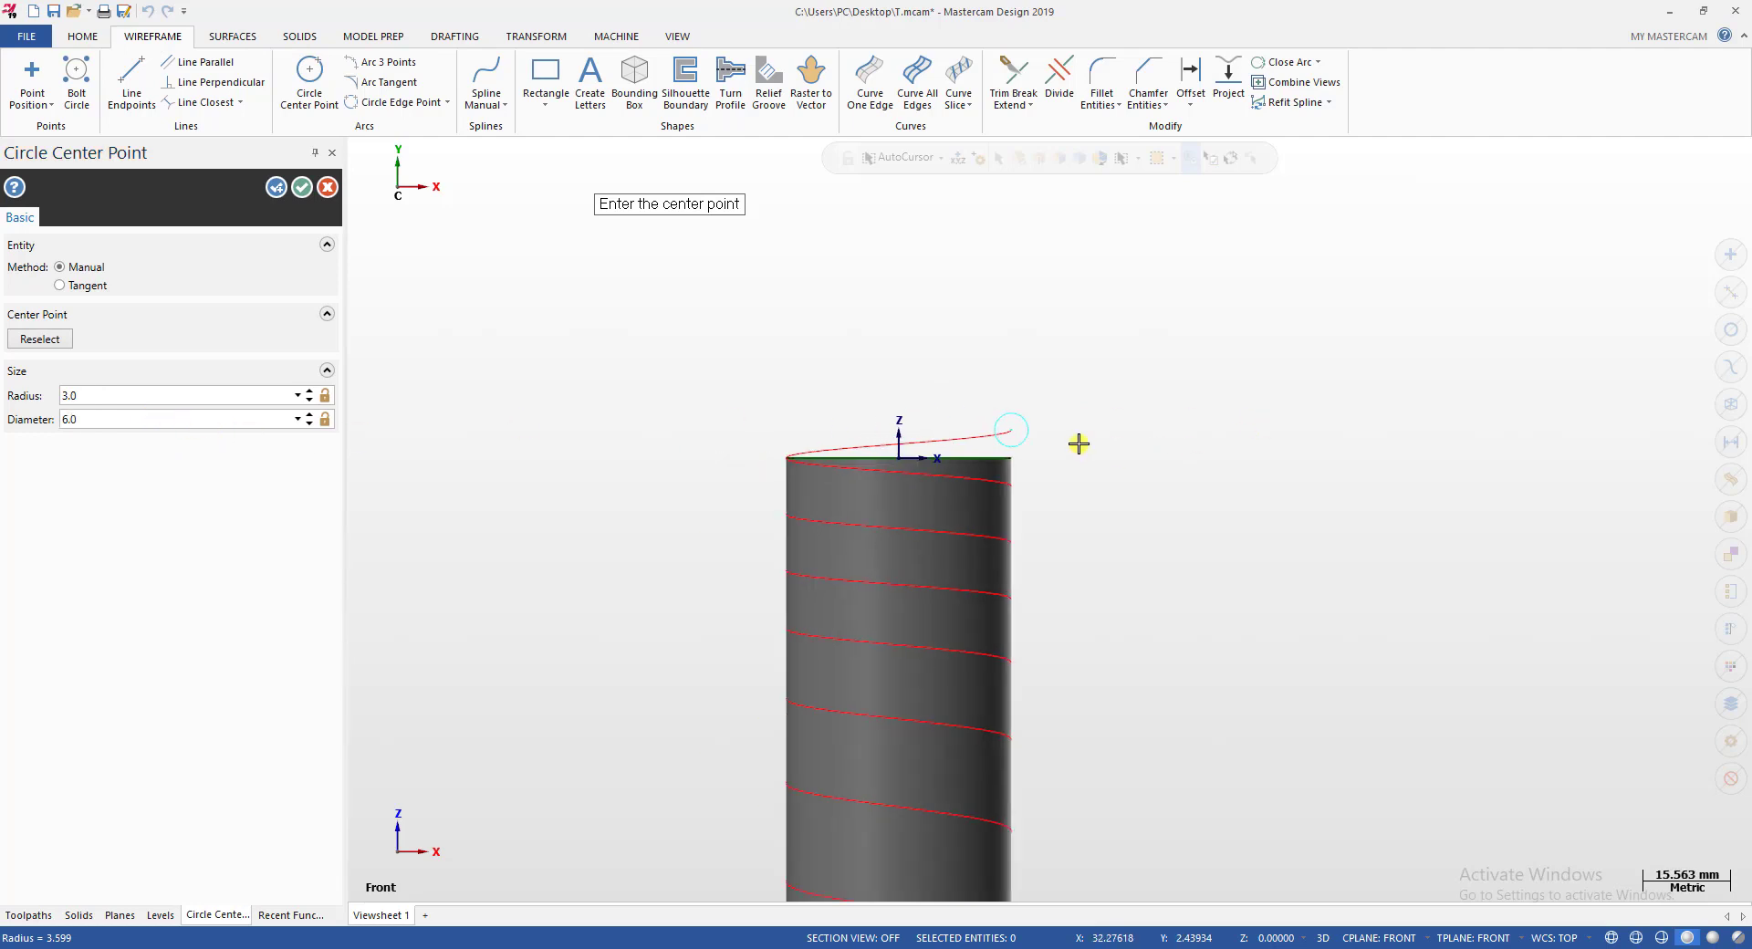
middle_drag(1079, 442, 878, 492)
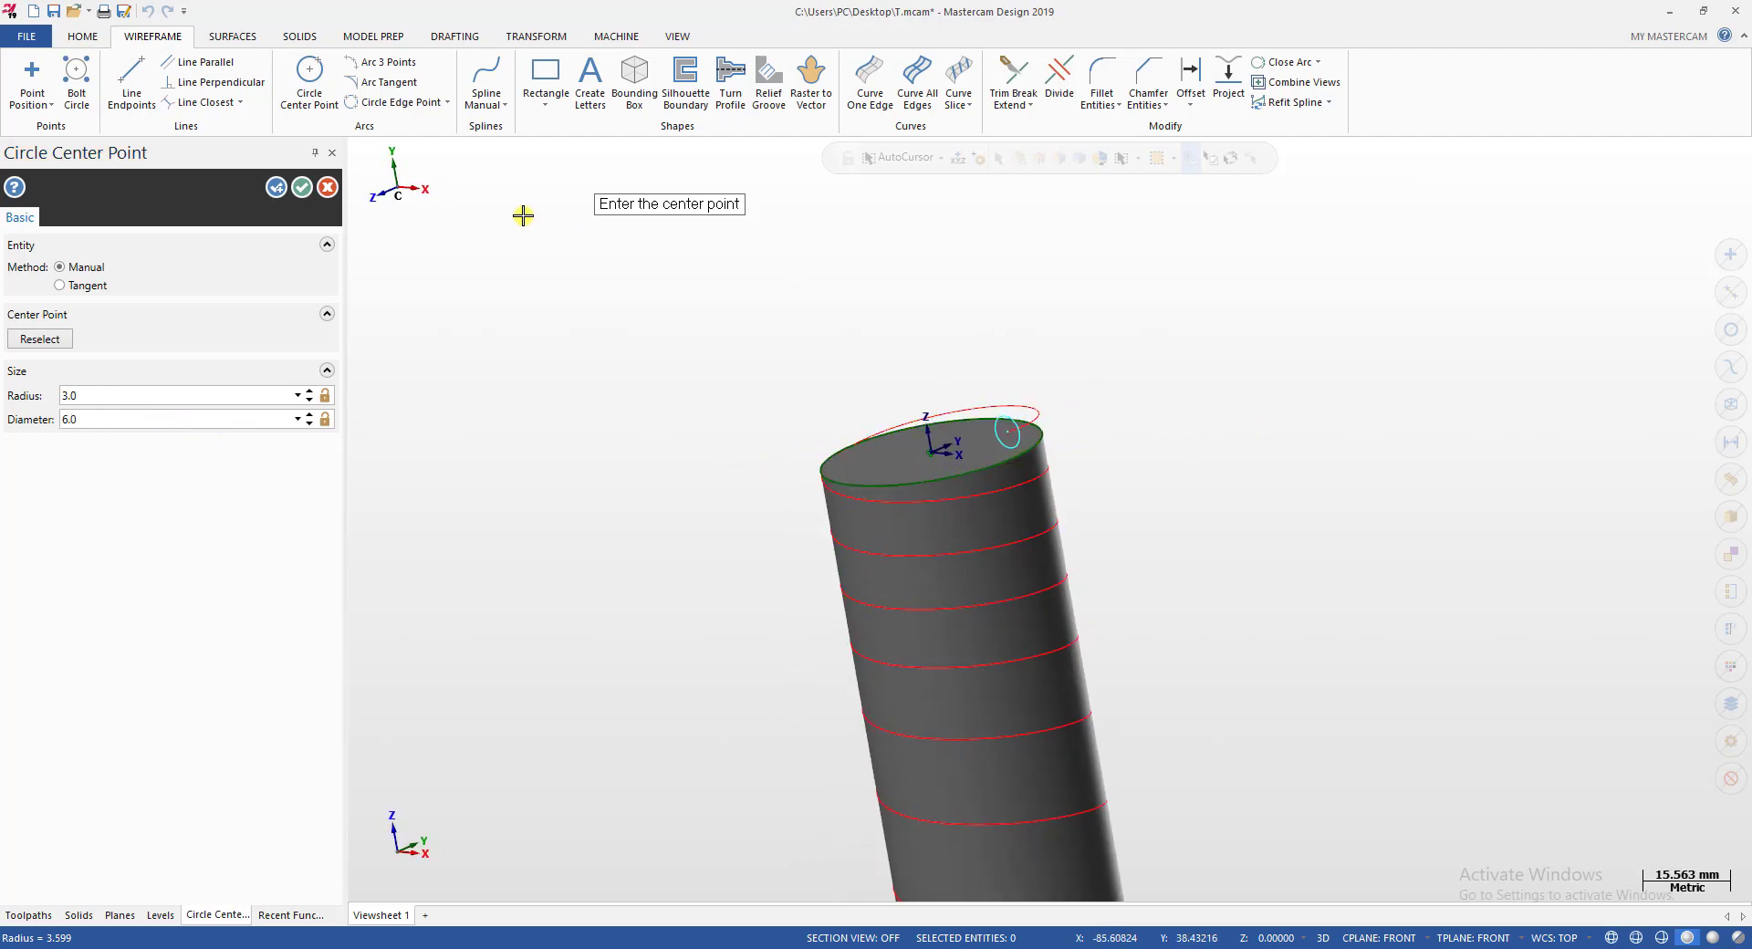
click(301, 188)
scroll(995, 351, down, 4)
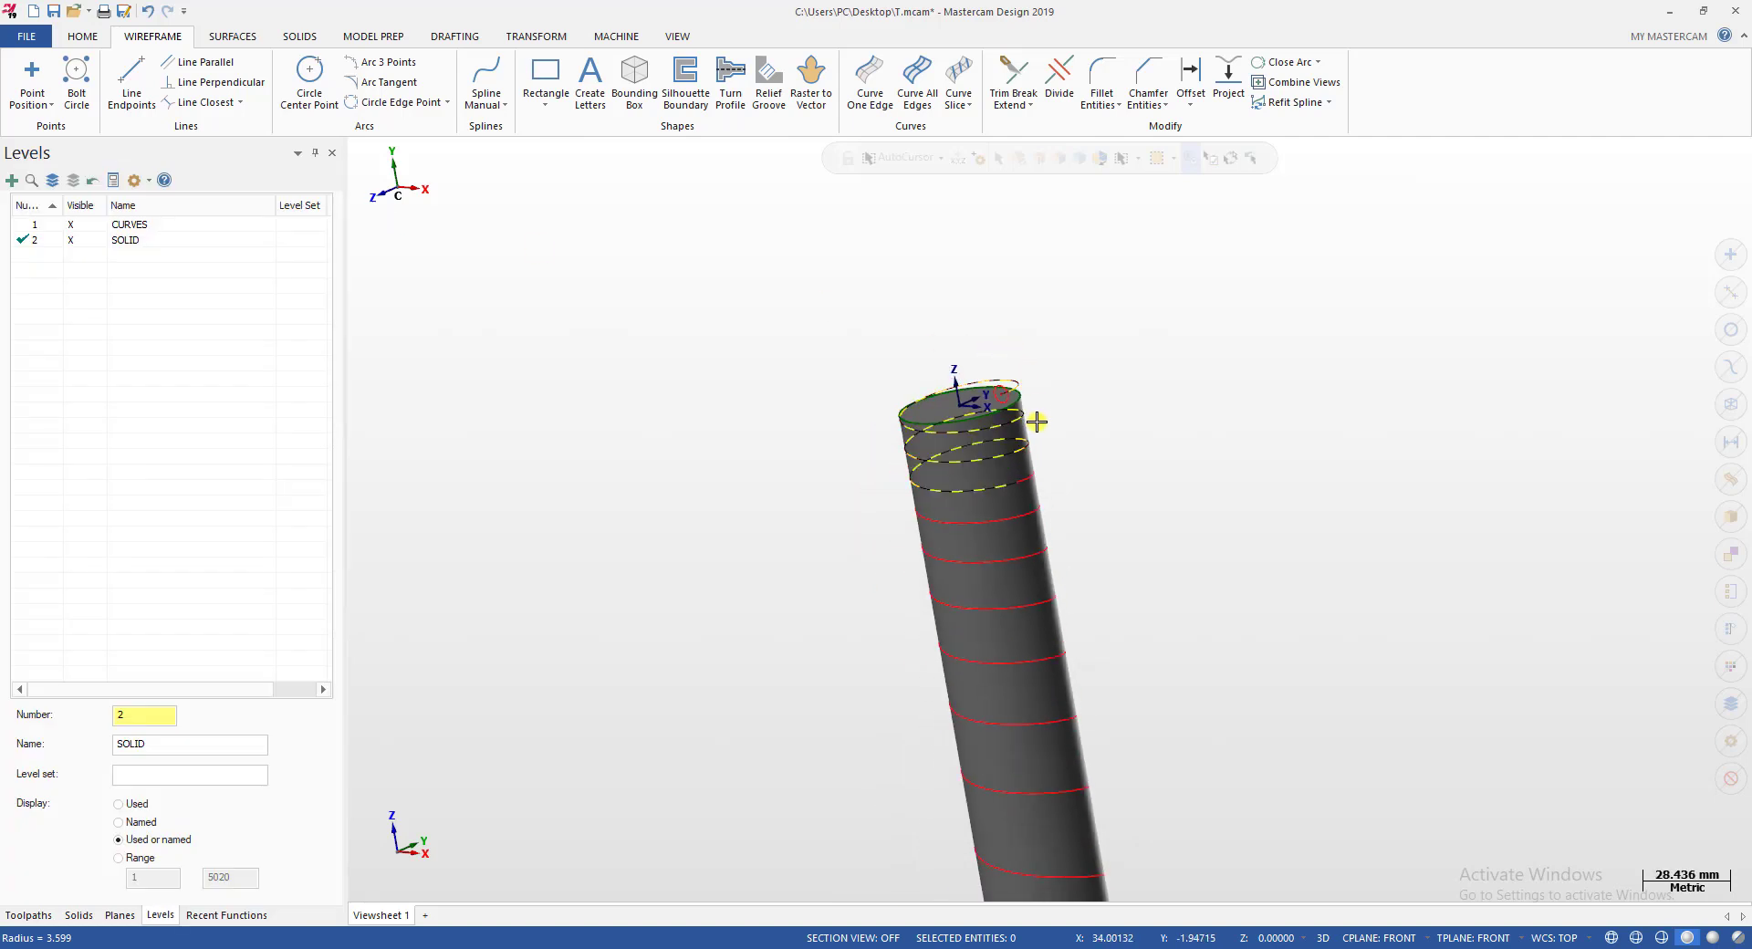
Set up a solid Sweep with the 6 mm circle as the profile chain and the helix chain as the path.
click(317, 42)
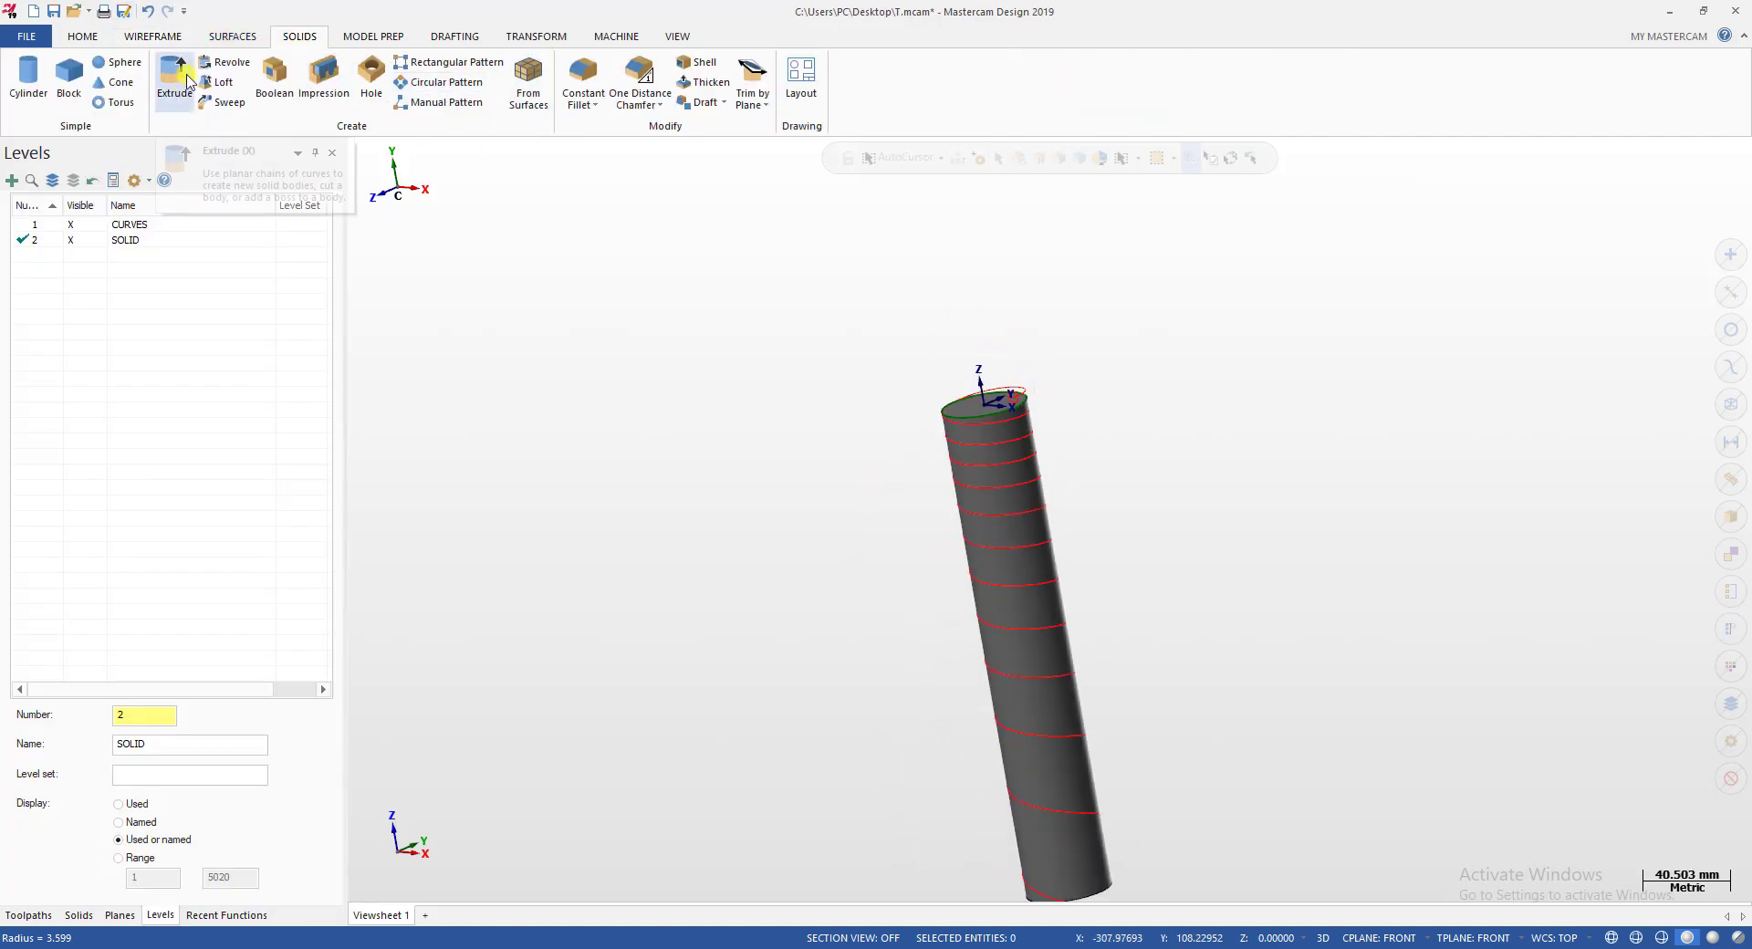
click(139, 36)
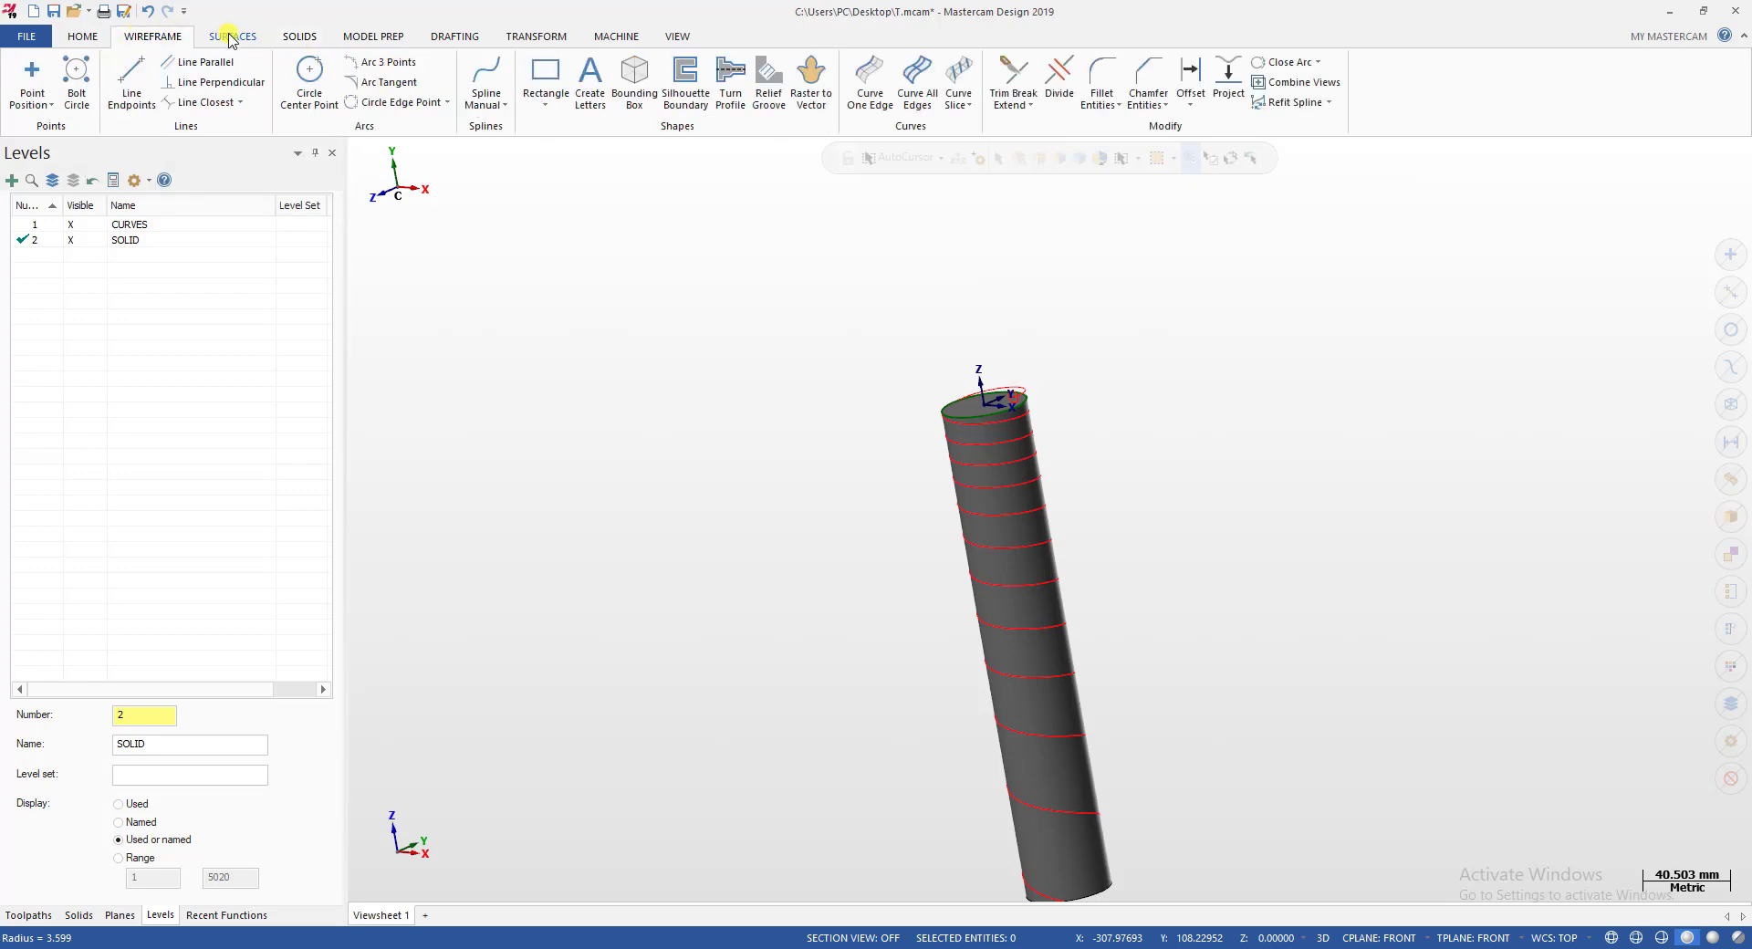
click(299, 37)
click(224, 102)
scroll(939, 357, up, 2)
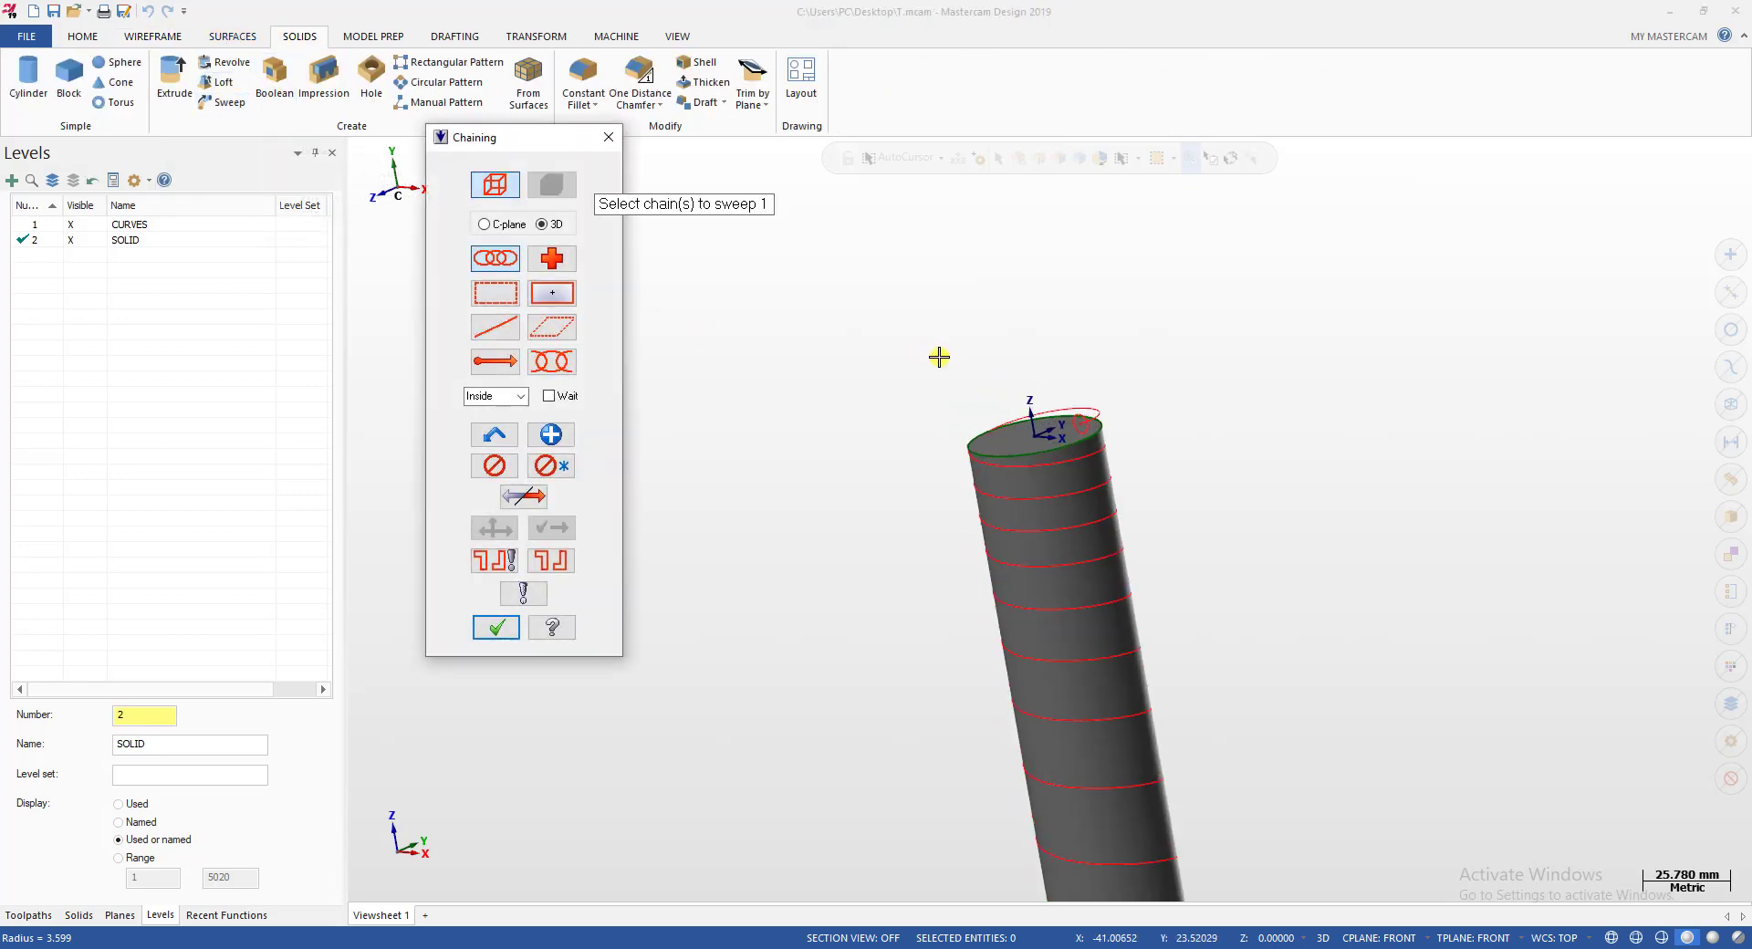
scroll(1086, 409, up, 5)
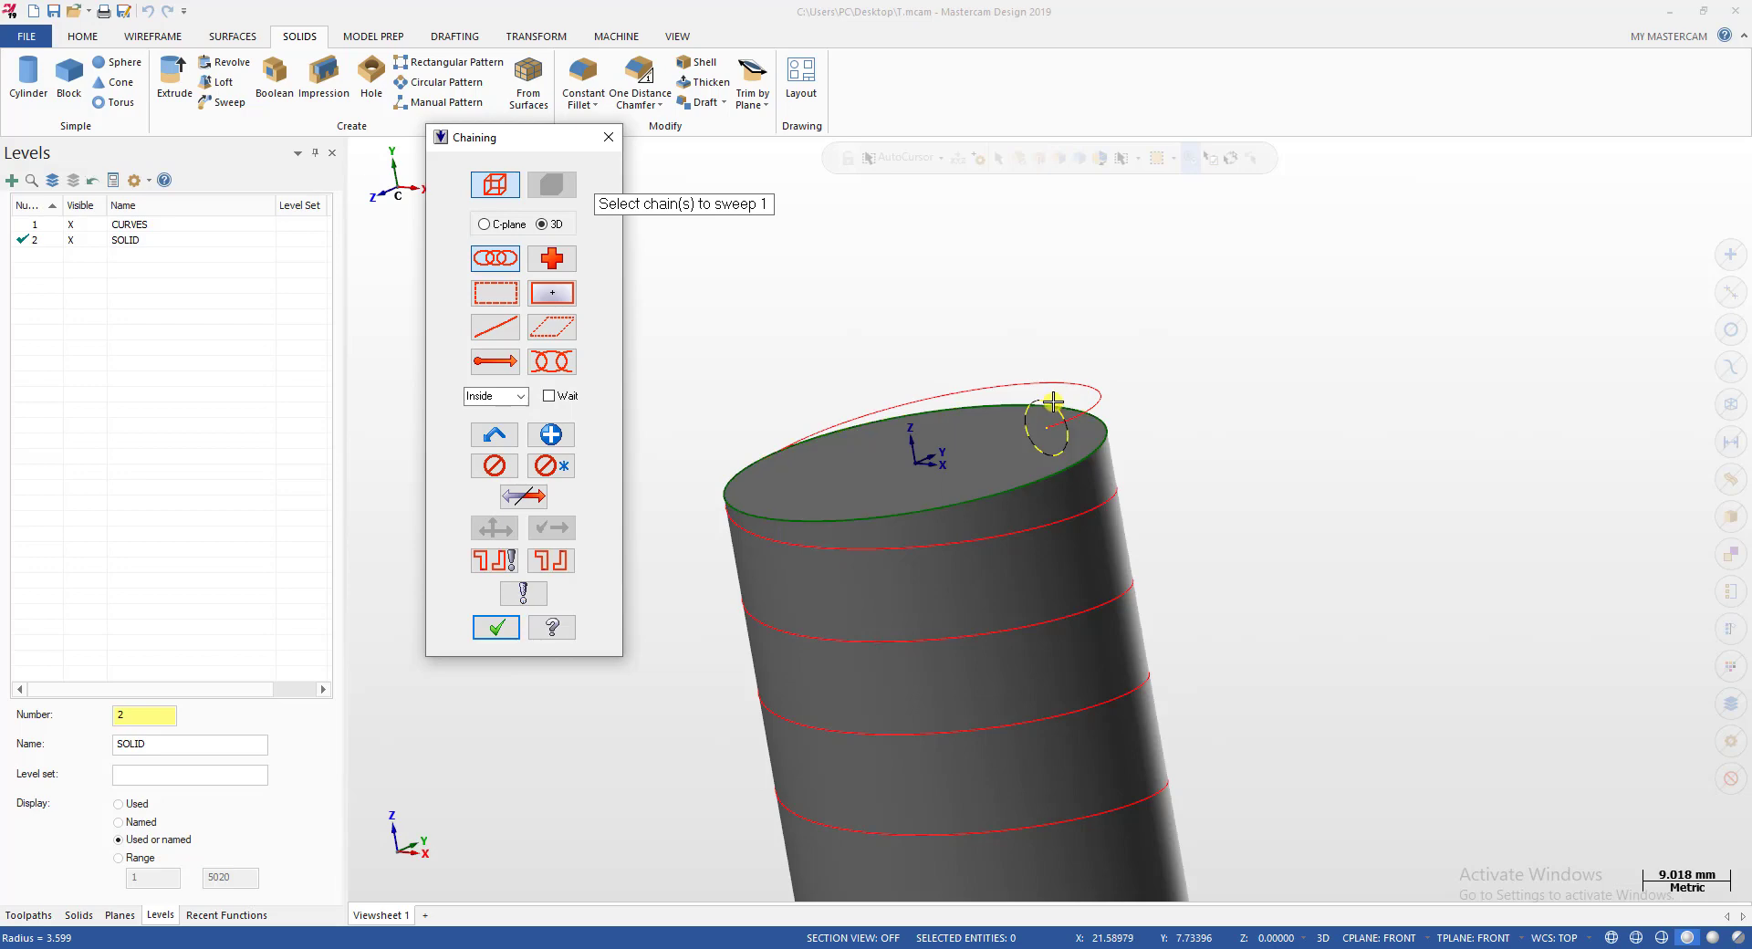
click(1053, 402)
click(507, 627)
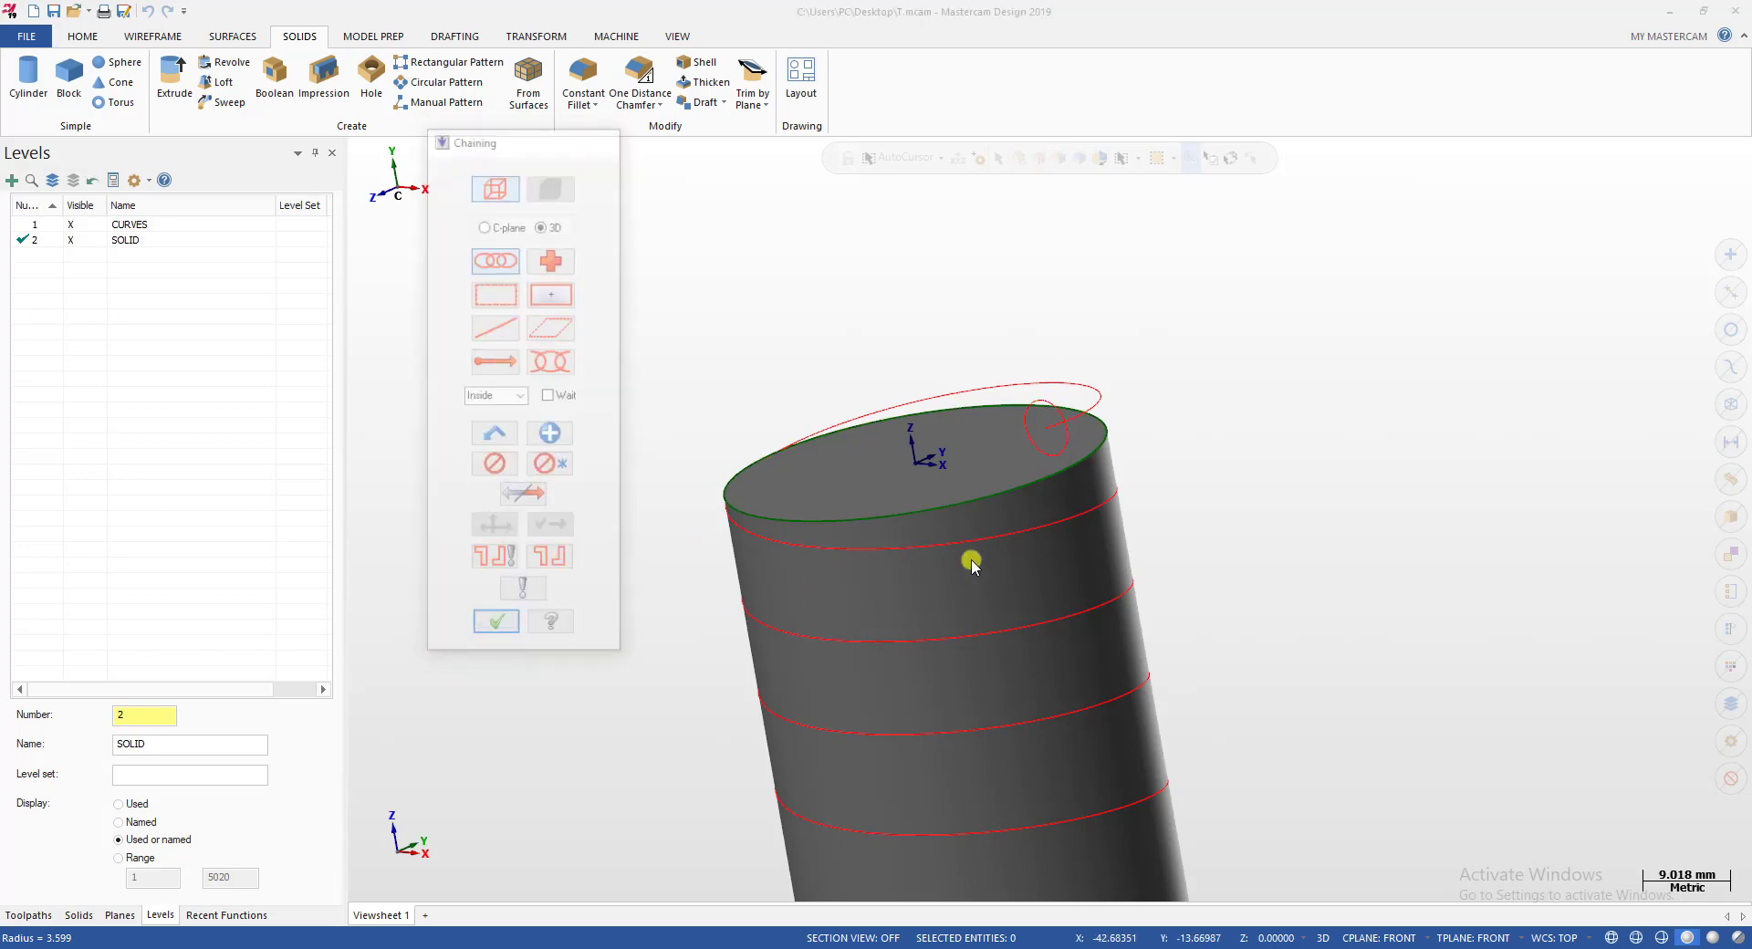
scroll(978, 560, up, 1)
click(1113, 363)
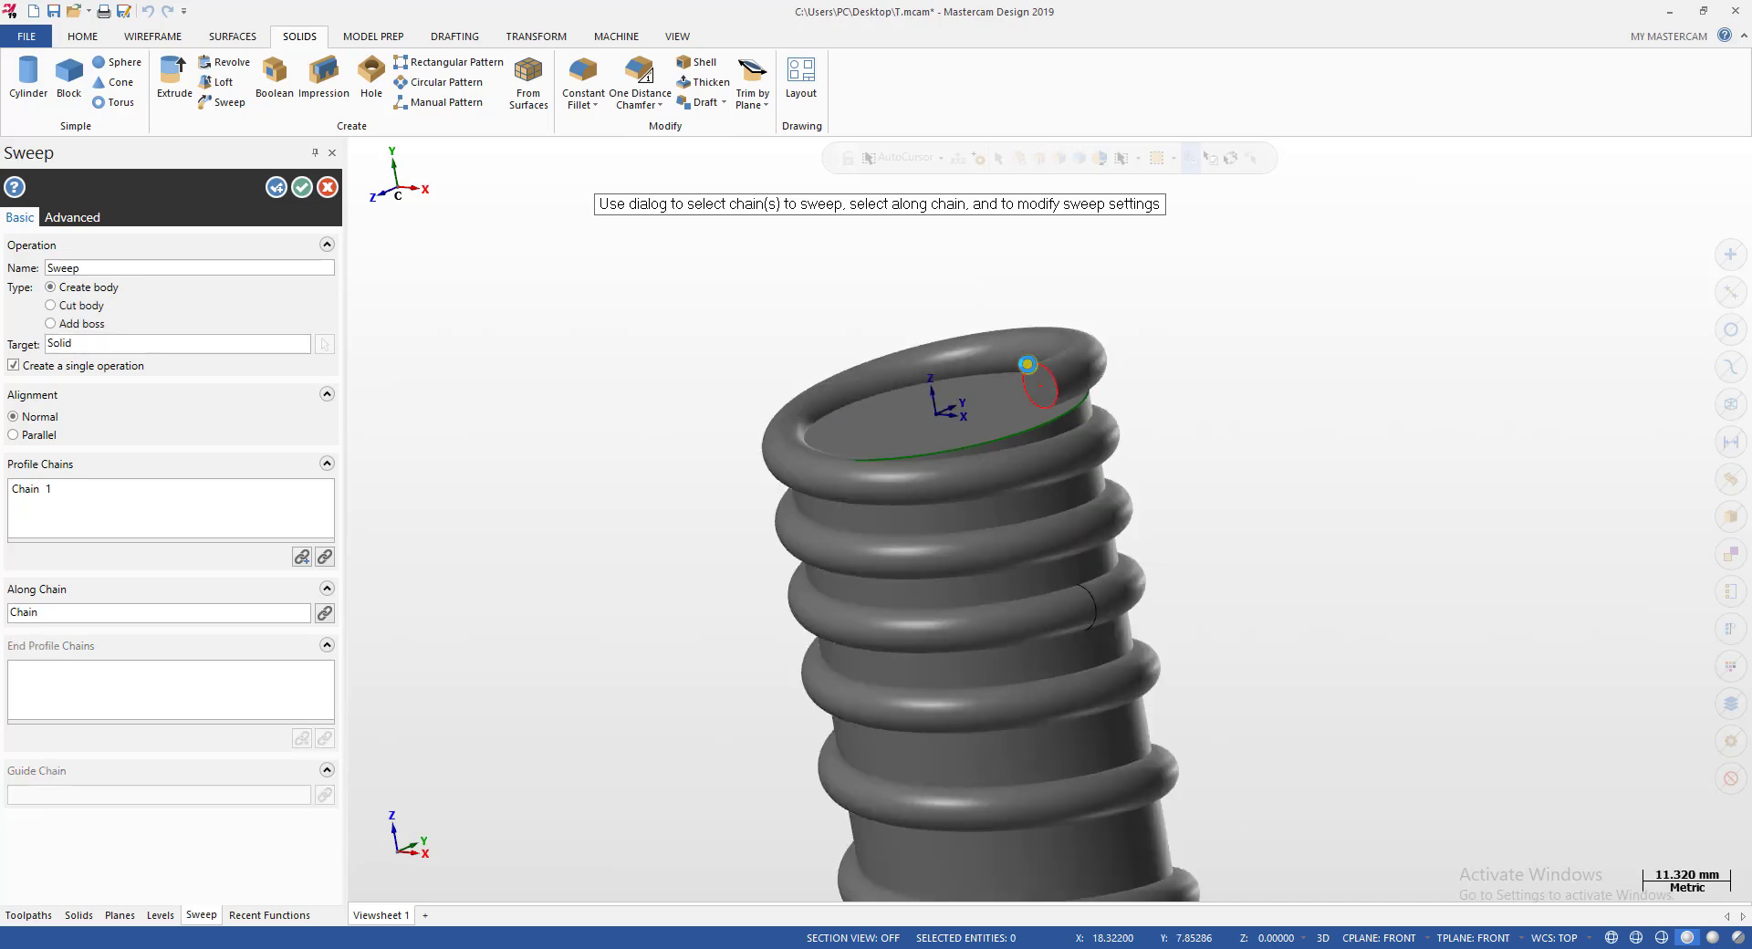
Change the sweep type to Cut body and create the helical groove in the cylinder.
scroll(1032, 365, down, 6)
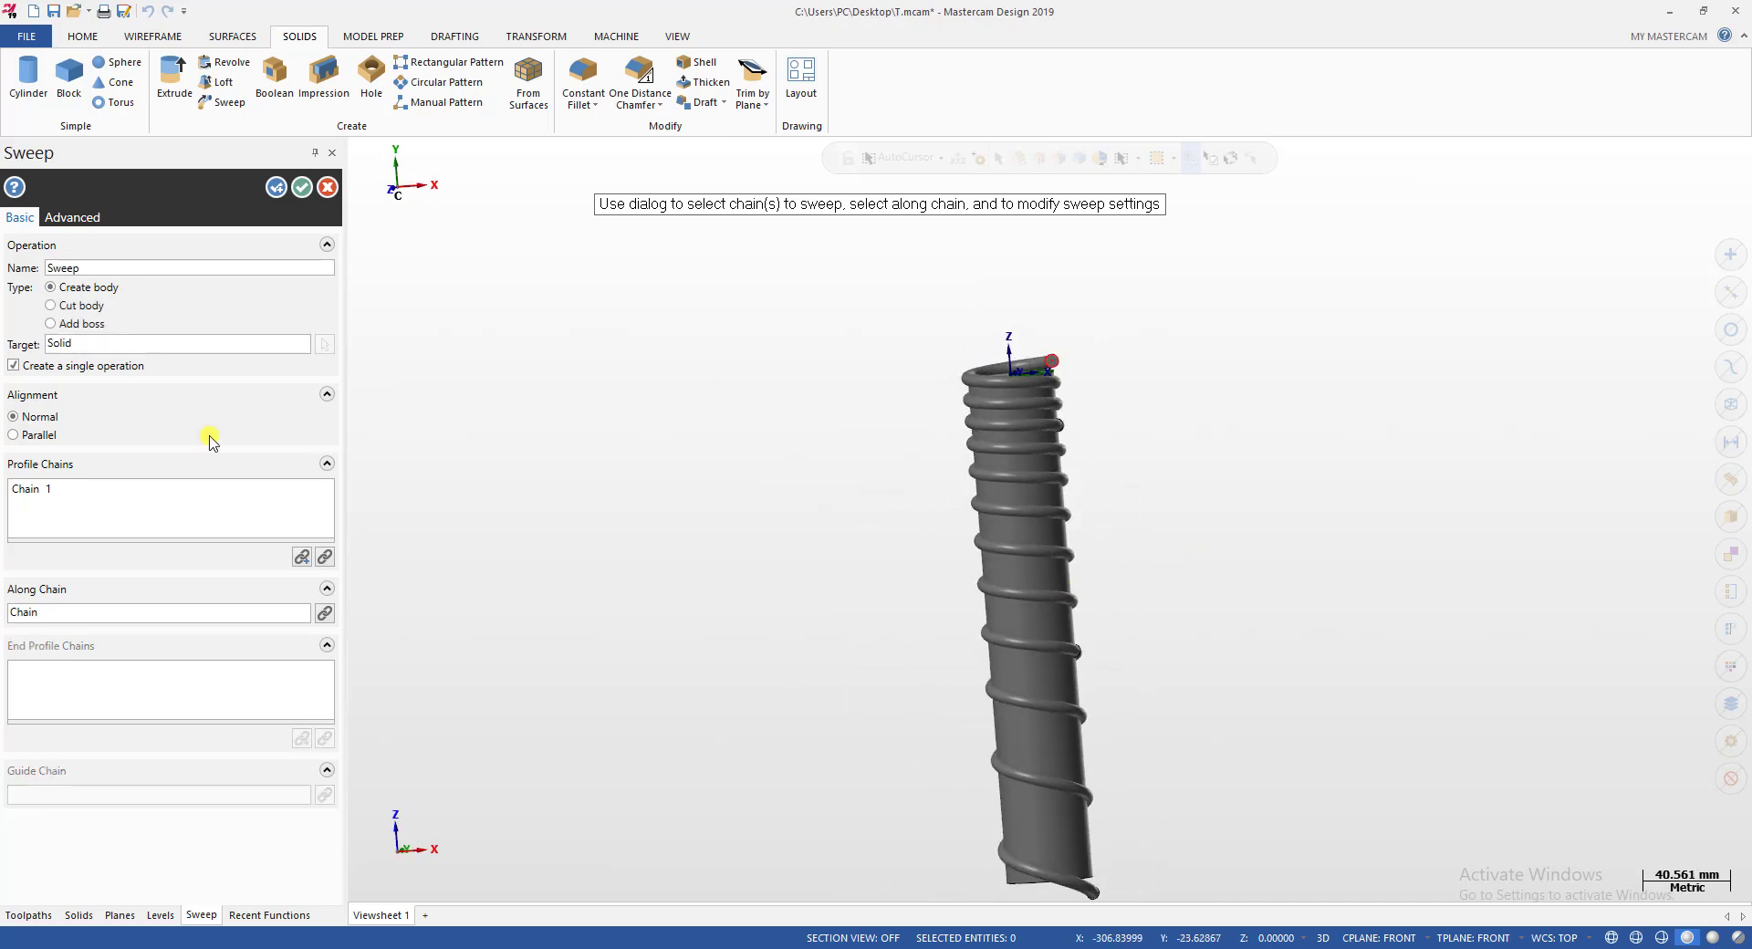
click(52, 306)
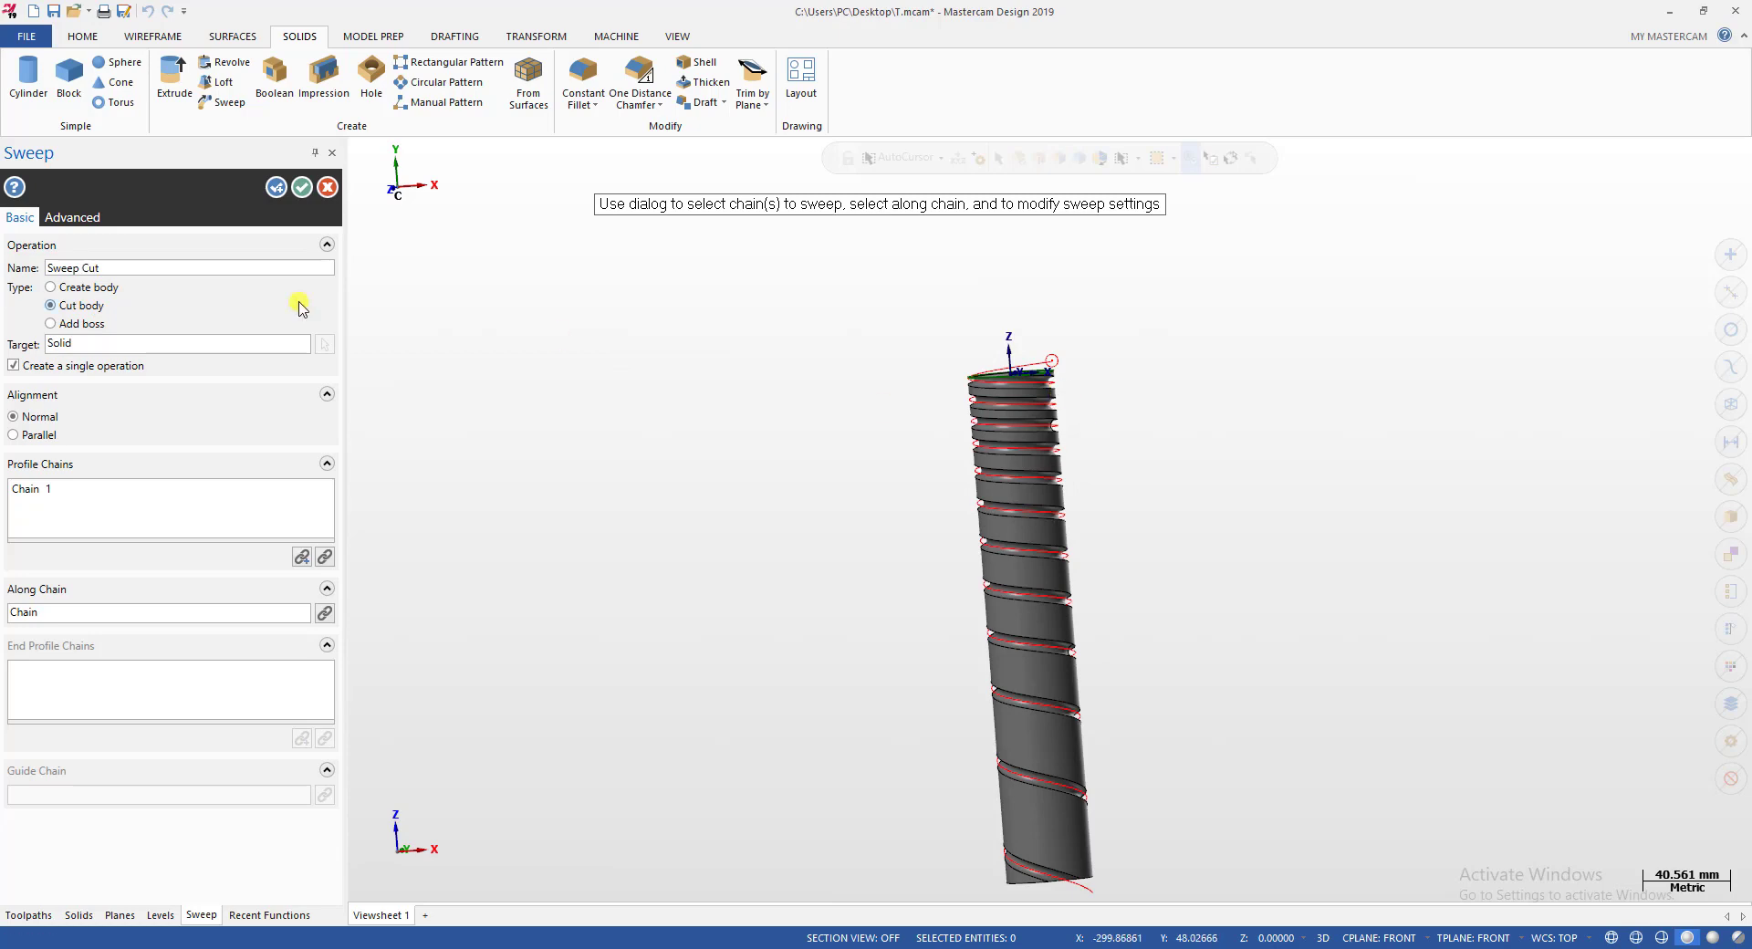
click(310, 187)
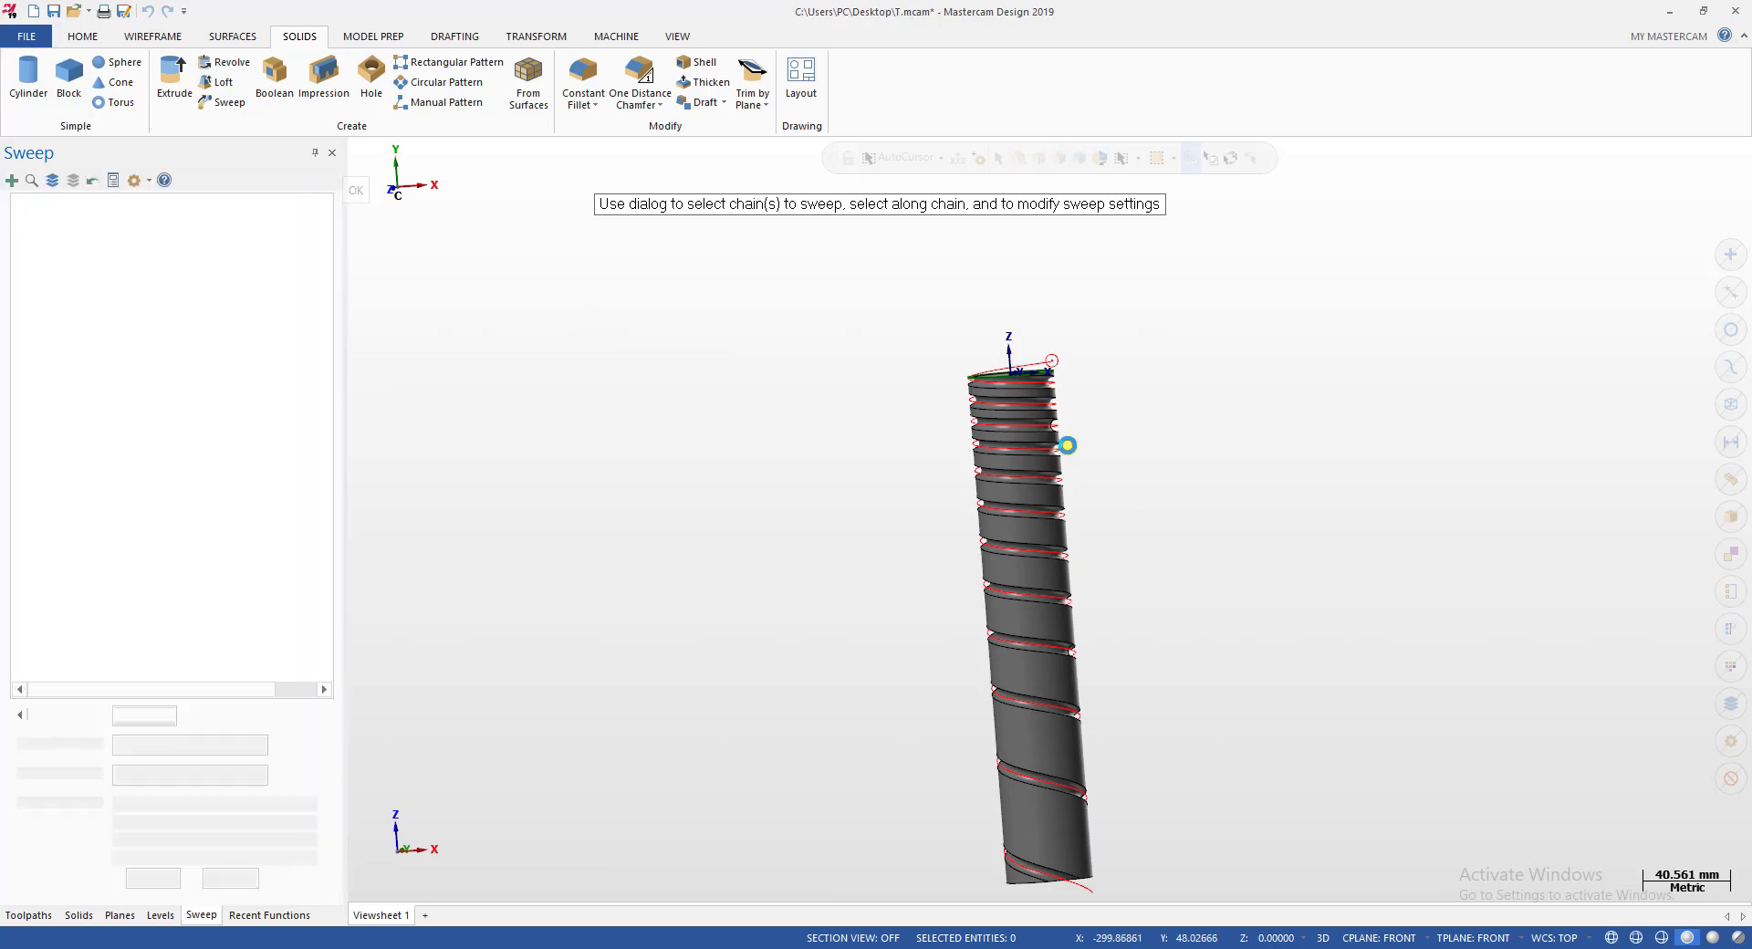
Isolate the grooved solid so that the curves are hidden.
scroll(1069, 452, down, 2)
scroll(1086, 758, up, 4)
click(1020, 735)
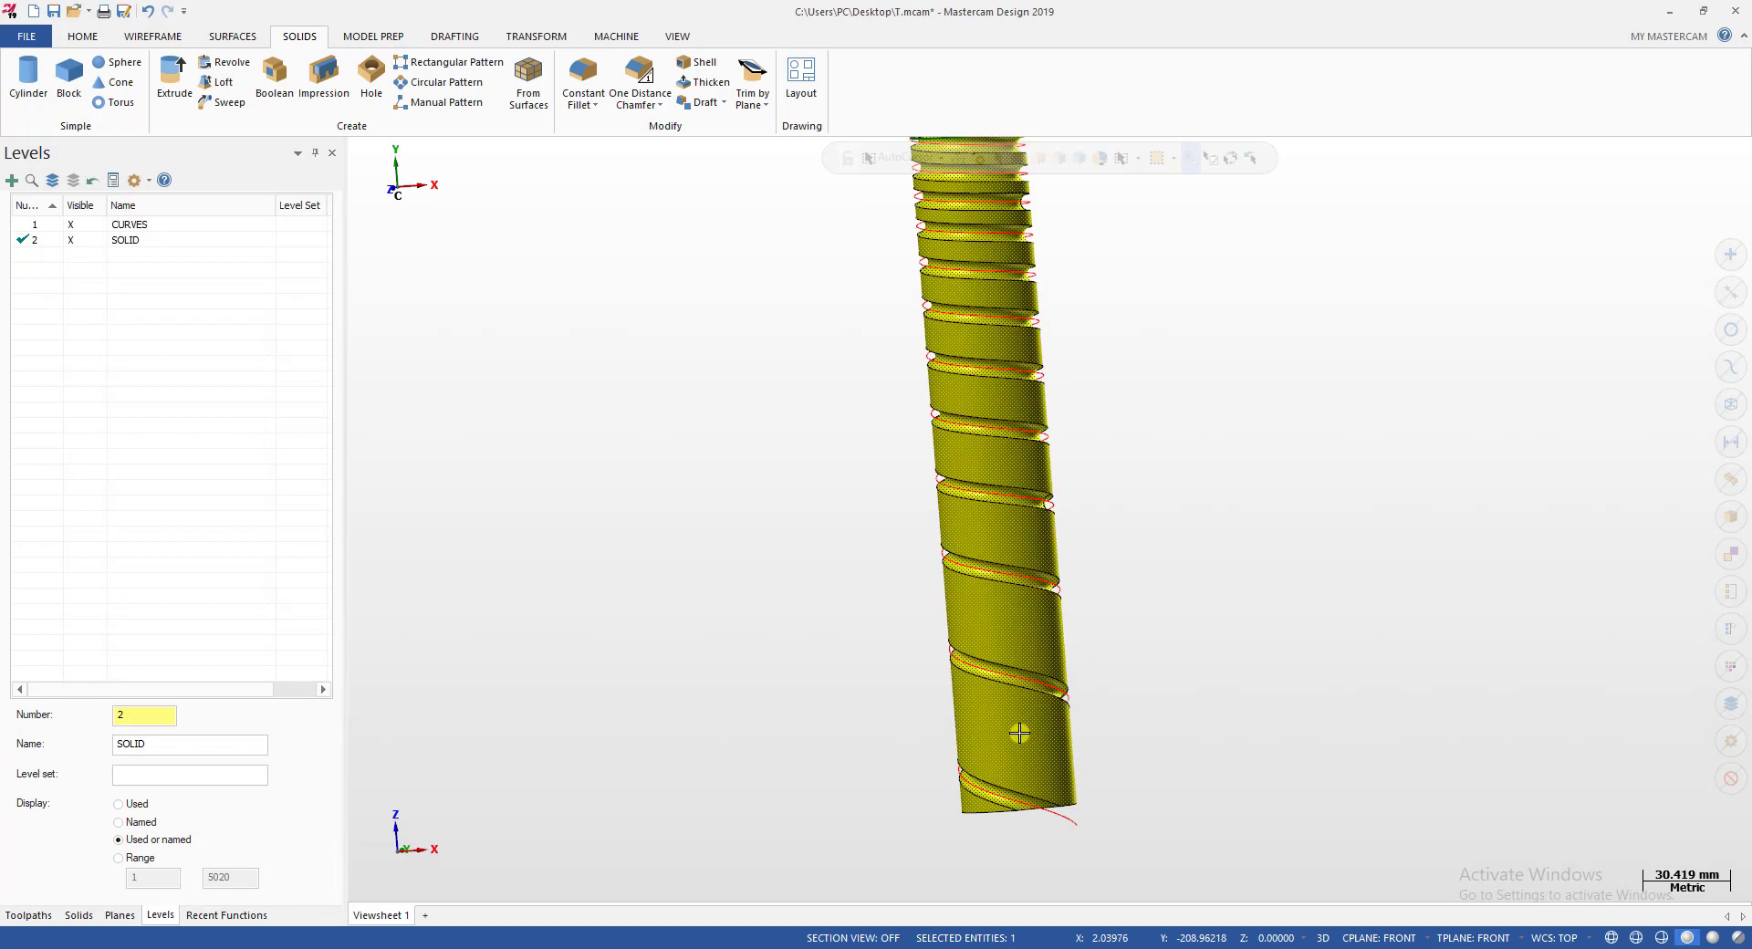
key(alt+e)
Examine the groove spacing along the cylinder, first from the side and mainly in the front view.
middle_drag(919, 681, 702, 578)
scroll(701, 578, down, 1)
scroll(702, 578, down, 1)
scroll(1190, 435, up, 2)
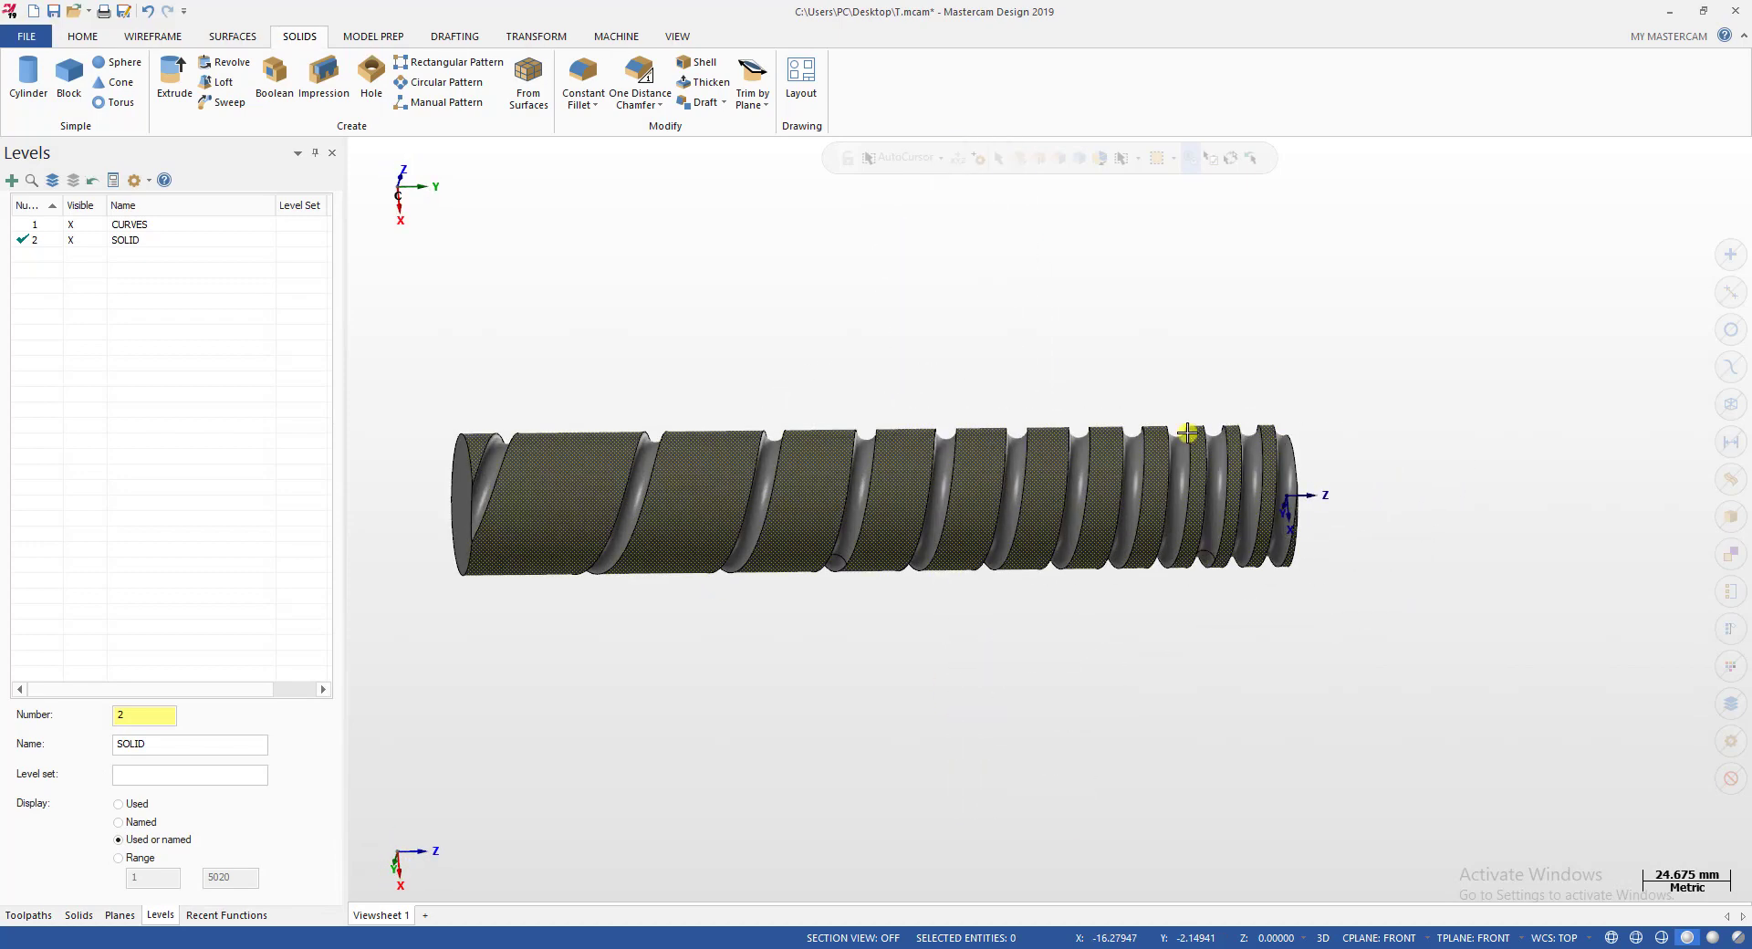
middle_drag(1190, 434, 1010, 528)
scroll(1009, 529, down, 2)
scroll(943, 554, up, 3)
key(alt+2)
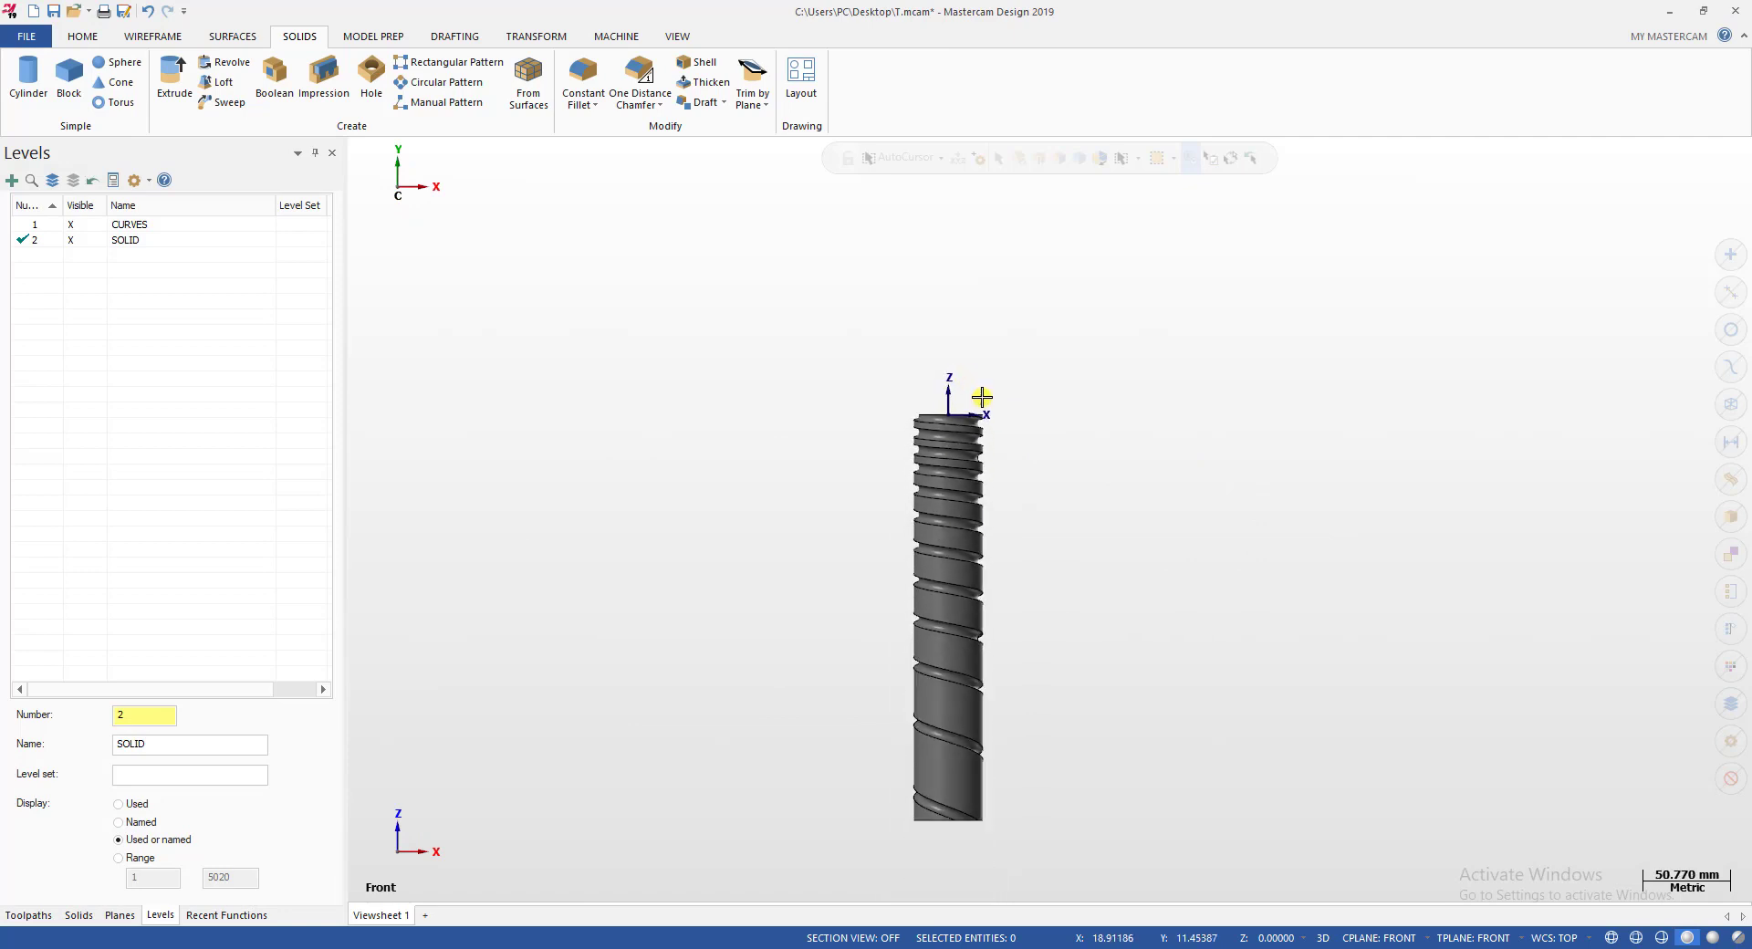
scroll(1001, 413, up, 5)
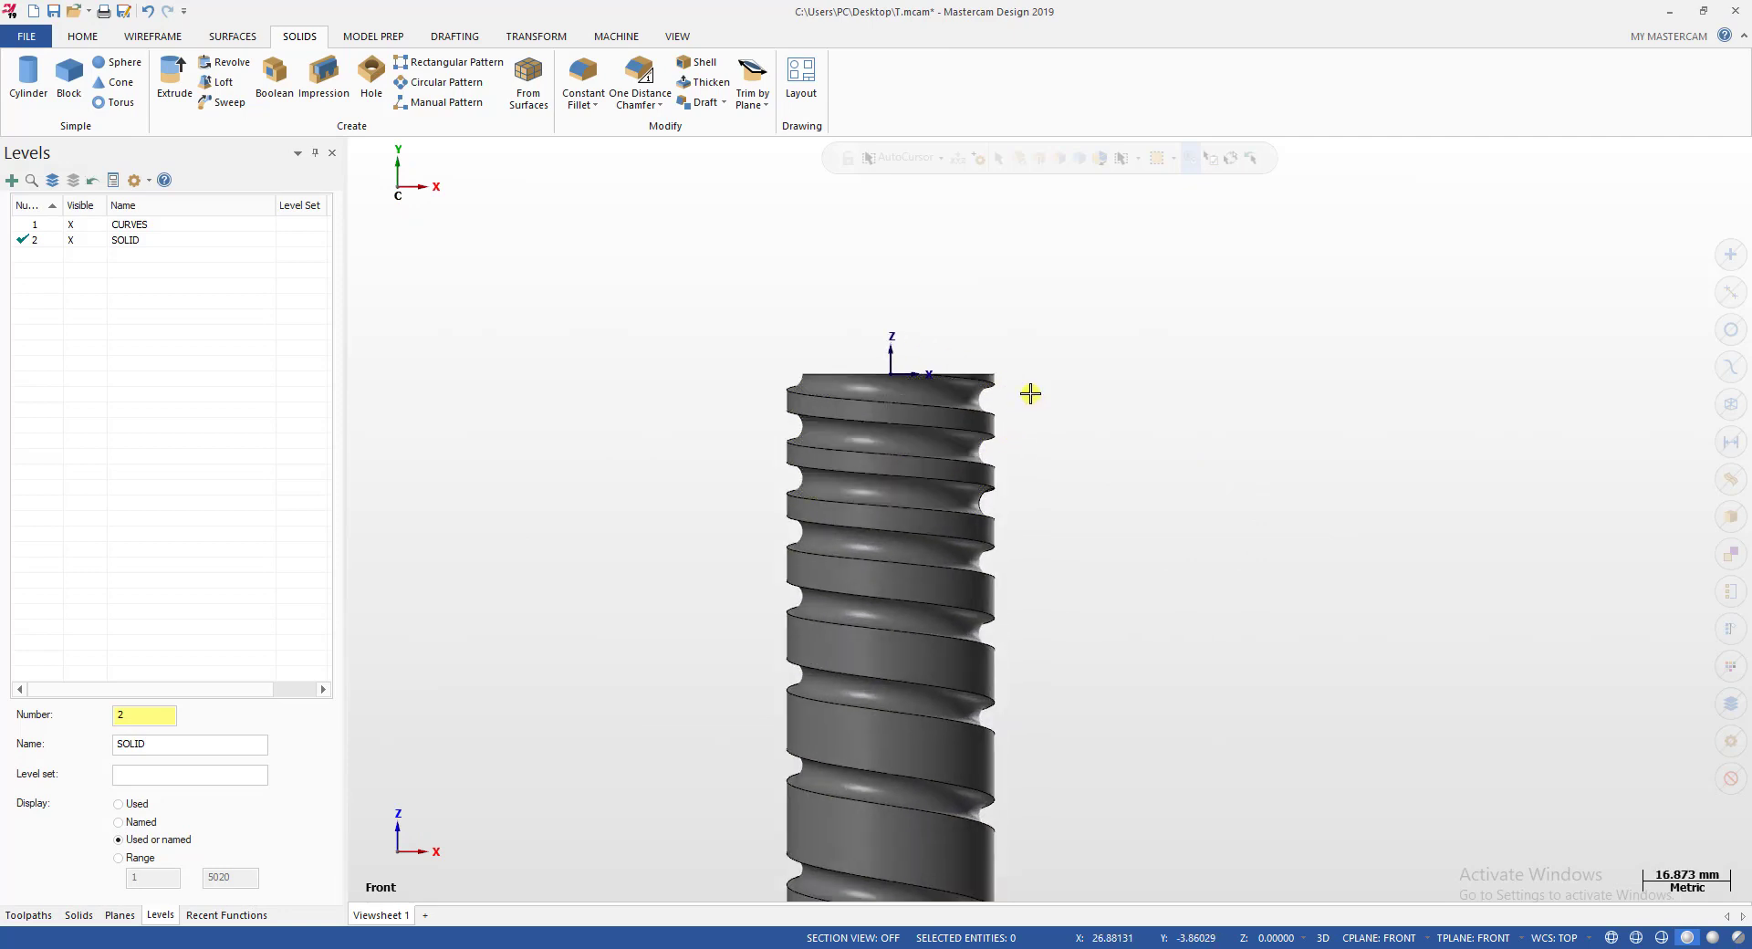
scroll(1031, 392, up, 2)
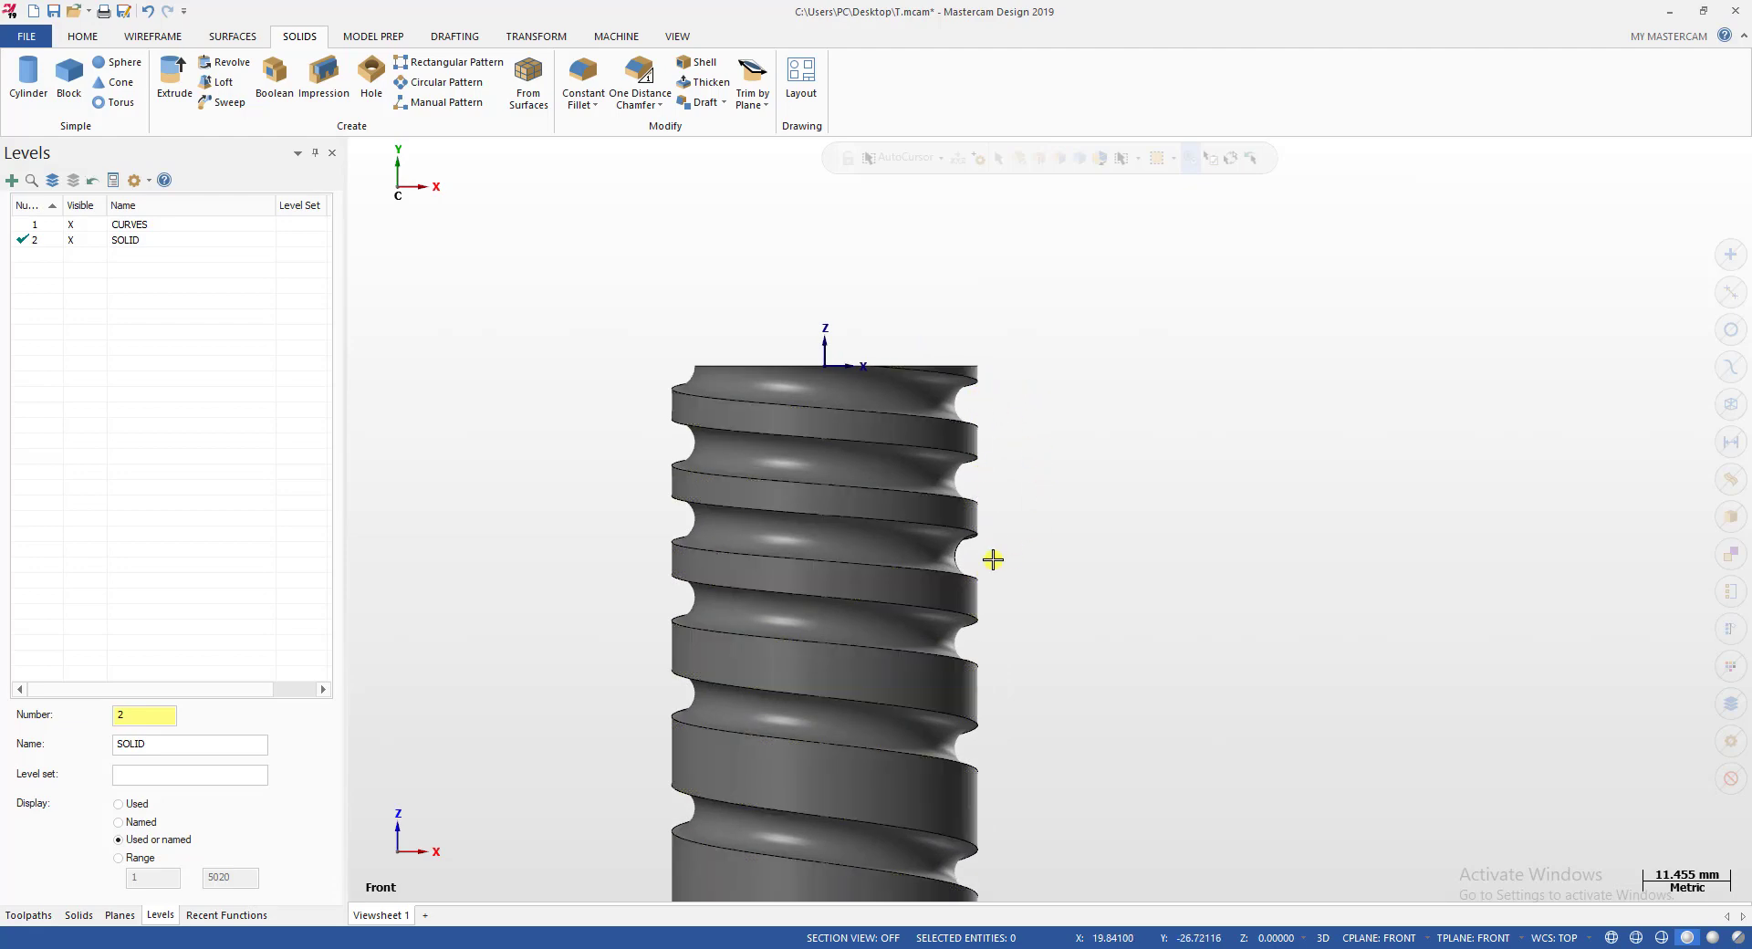
scroll(1151, 346, down, 2)
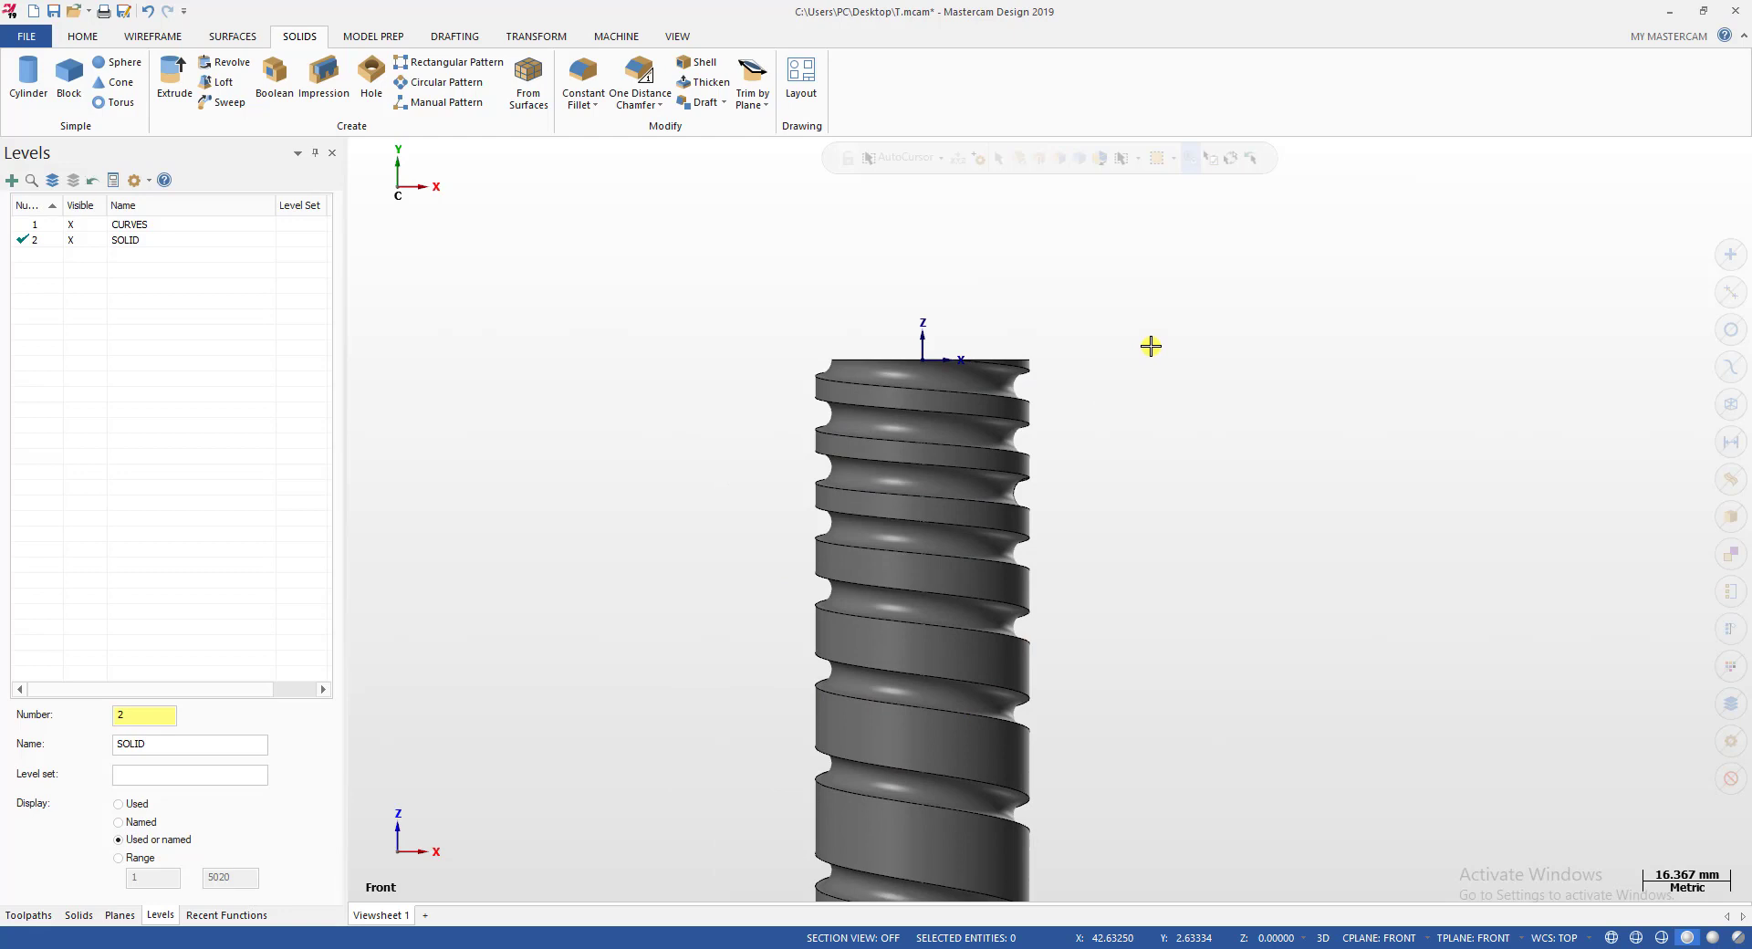
scroll(1151, 346, down, 2)
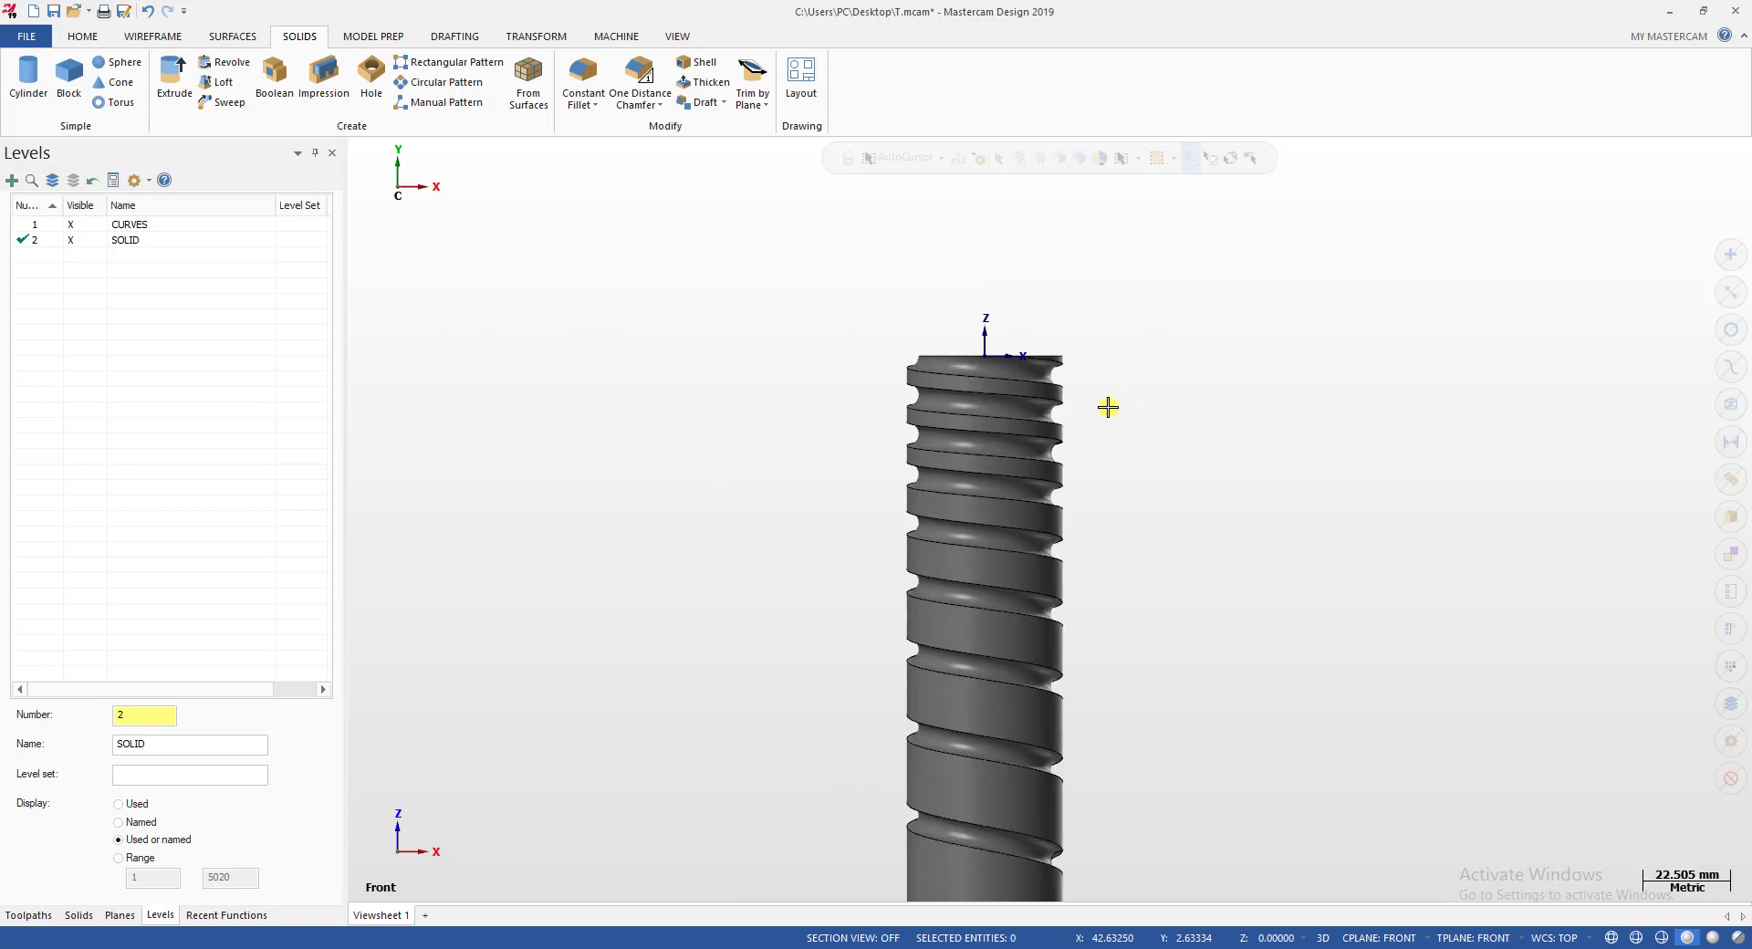
scroll(1136, 360, down, 1)
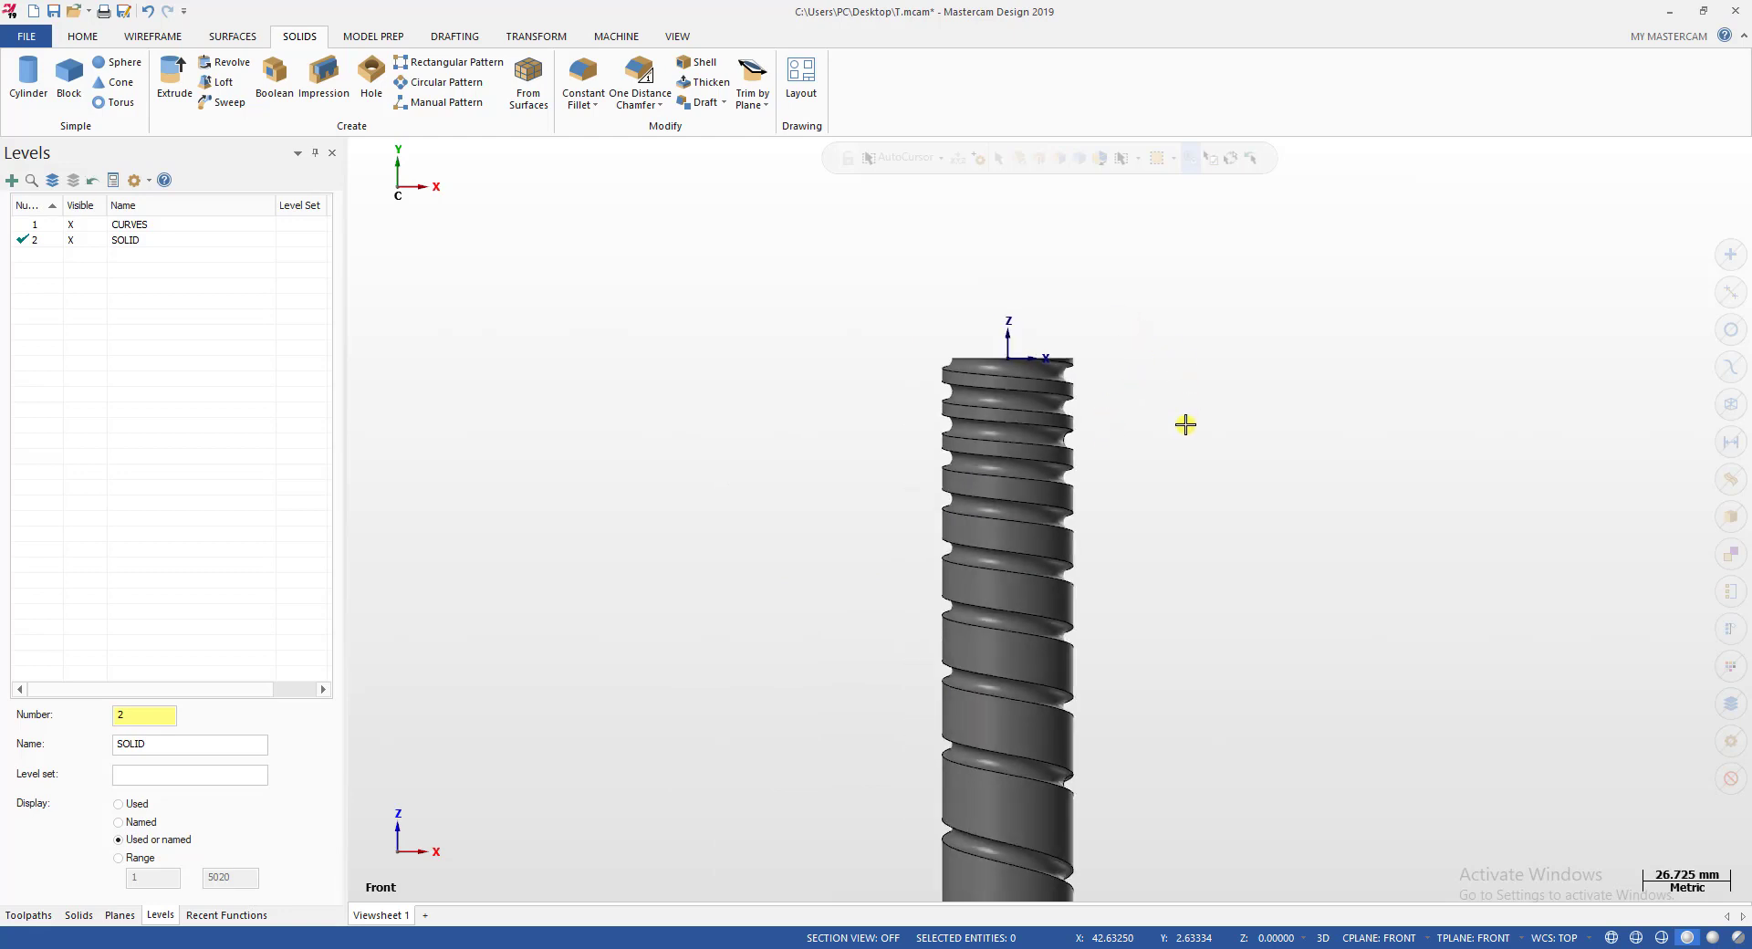
scroll(1177, 500, down, 3)
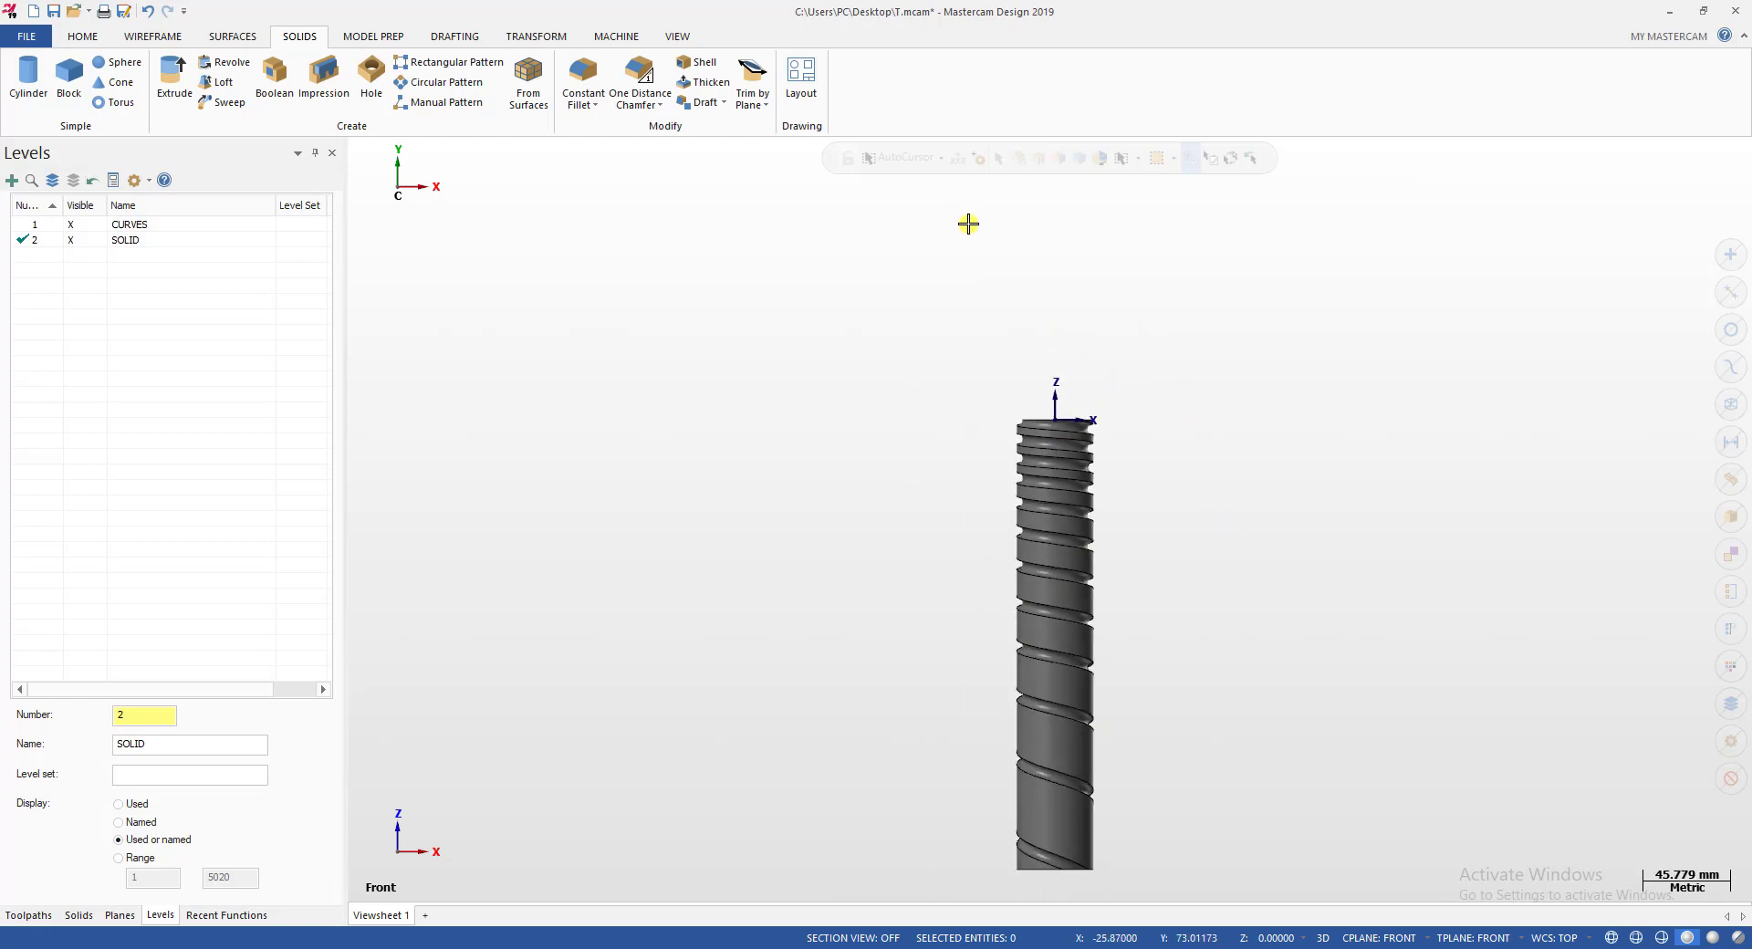
scroll(967, 224, down, 2)
scroll(1135, 408, up, 3)
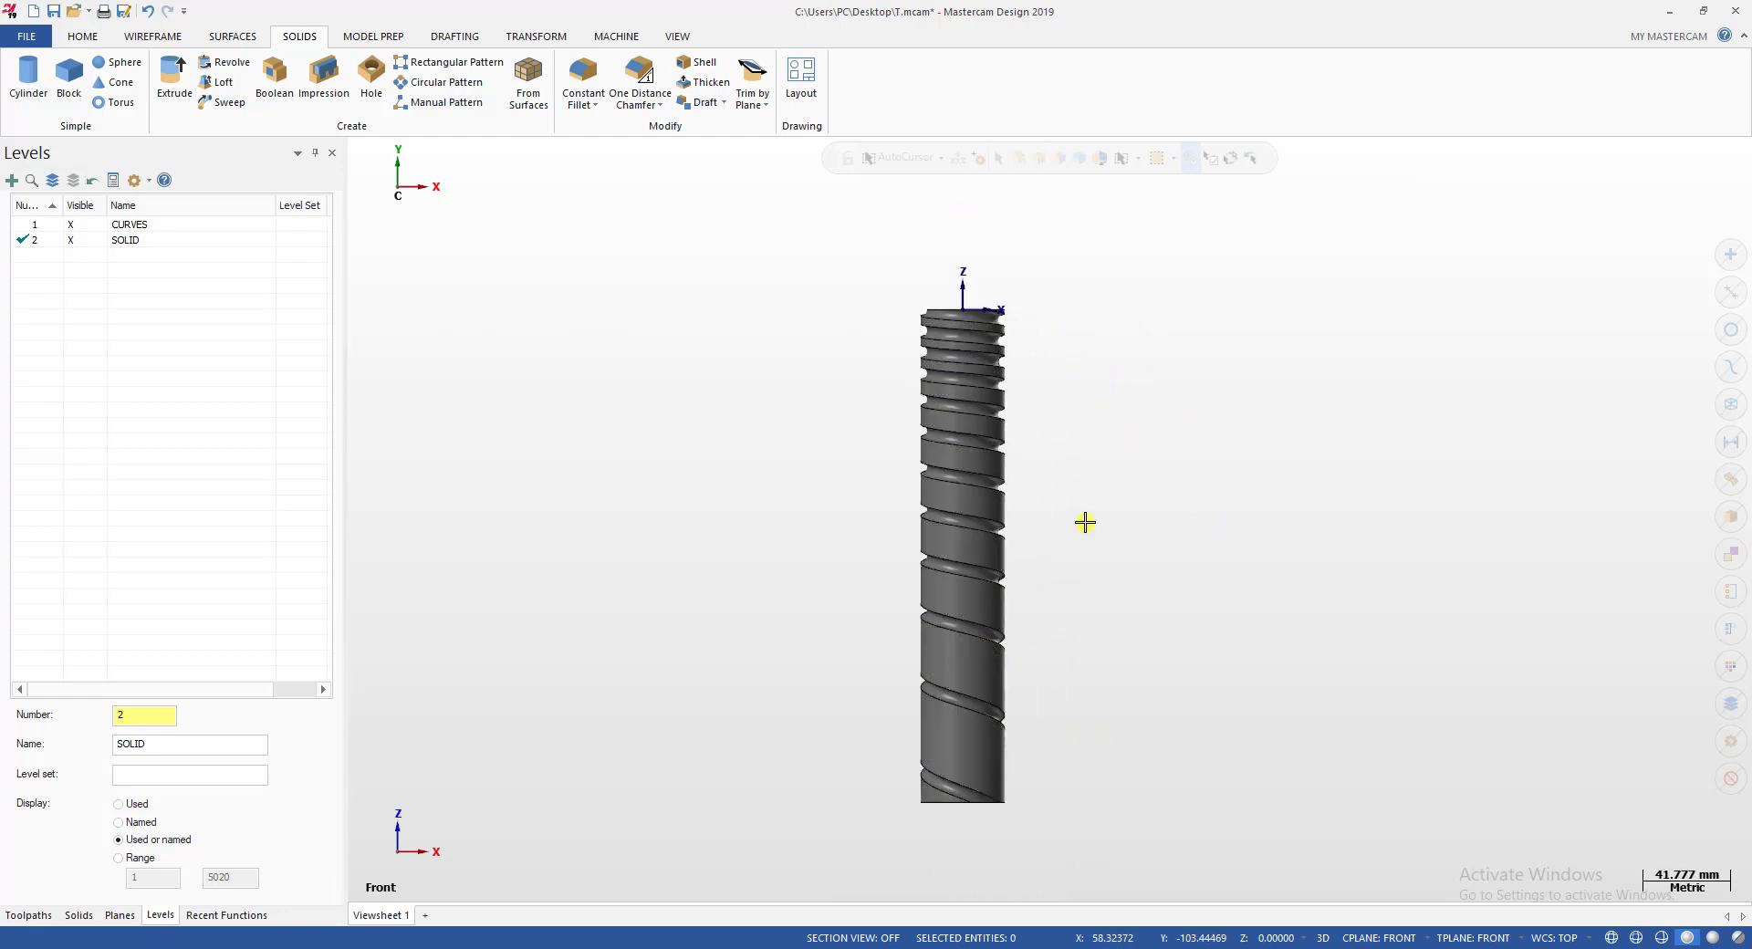
Examine the groove near the cylinder's upper end where the constant and variable pitch sections meet.
middle_drag(878, 548, 946, 383)
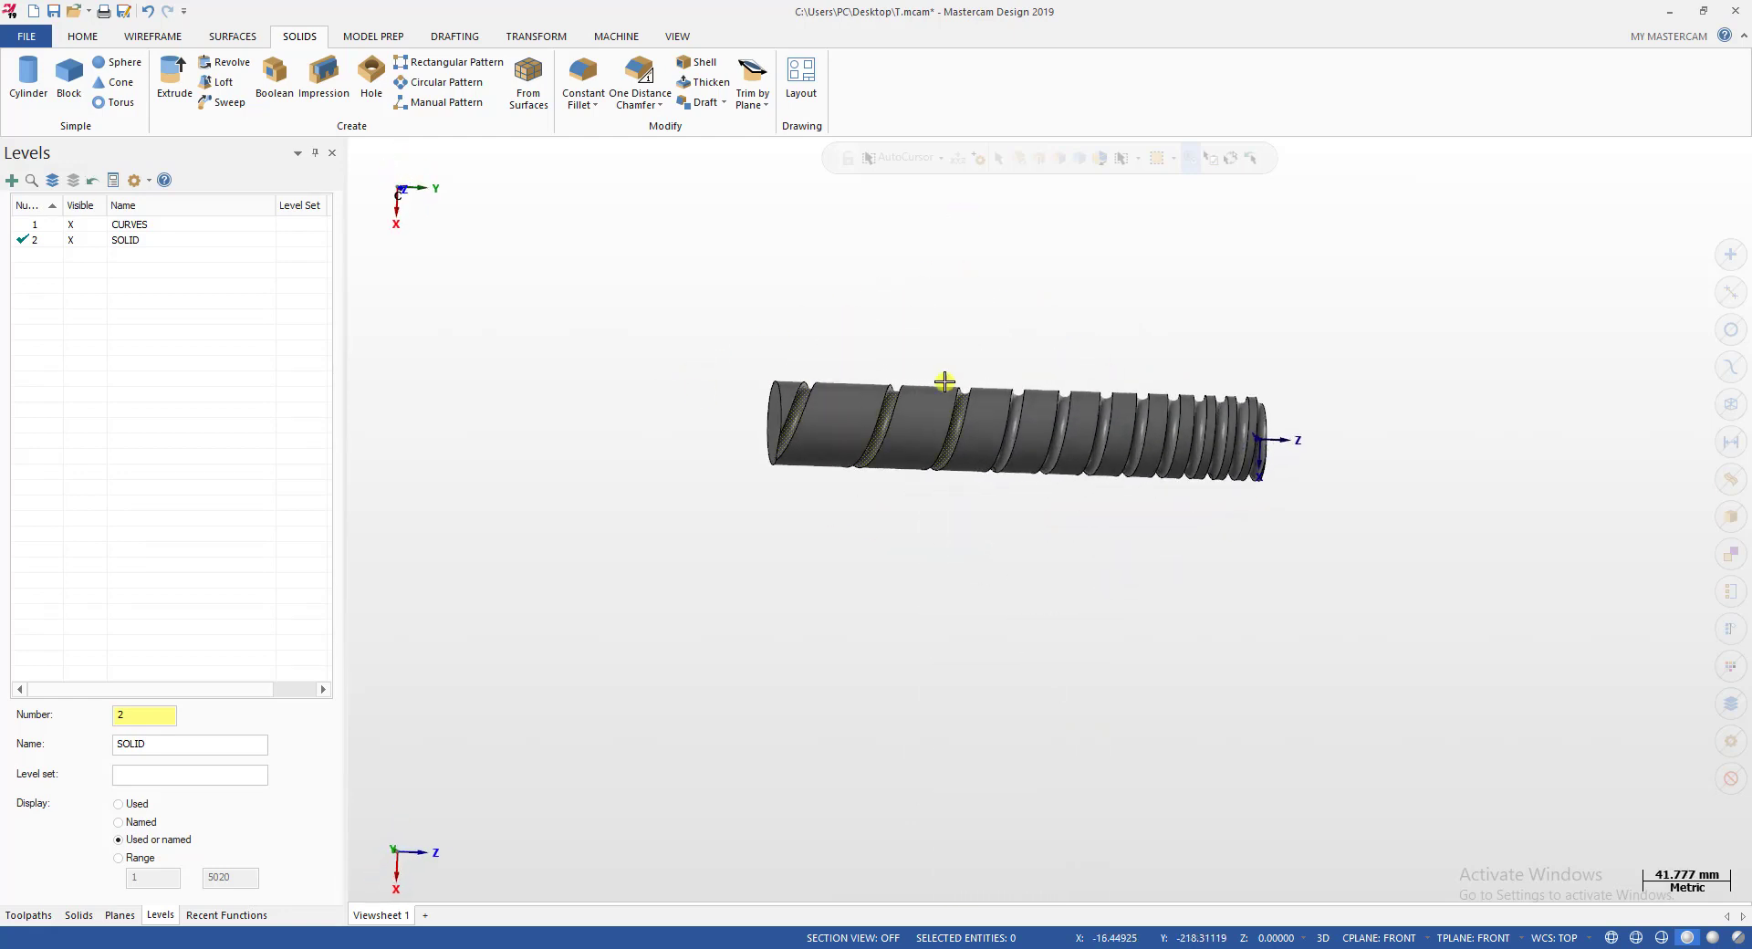
scroll(1082, 422, up, 5)
middle_drag(1083, 422, 1036, 395)
scroll(852, 481, up, 2)
scroll(958, 438, up, 2)
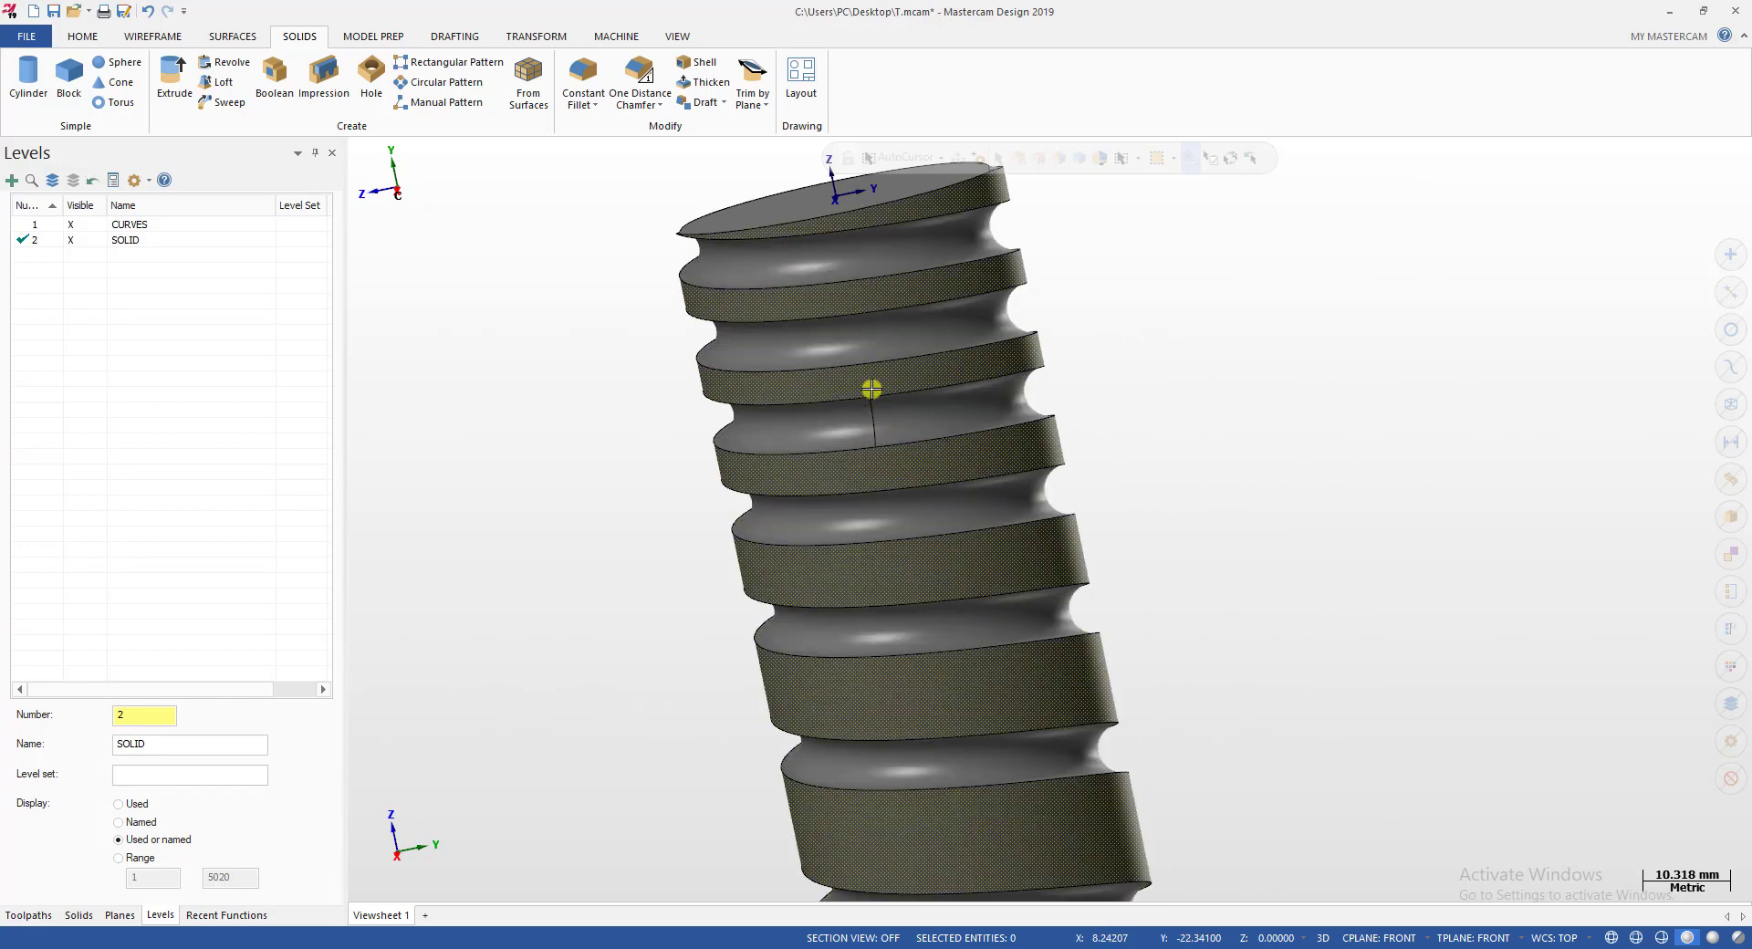
scroll(873, 387, down, 5)
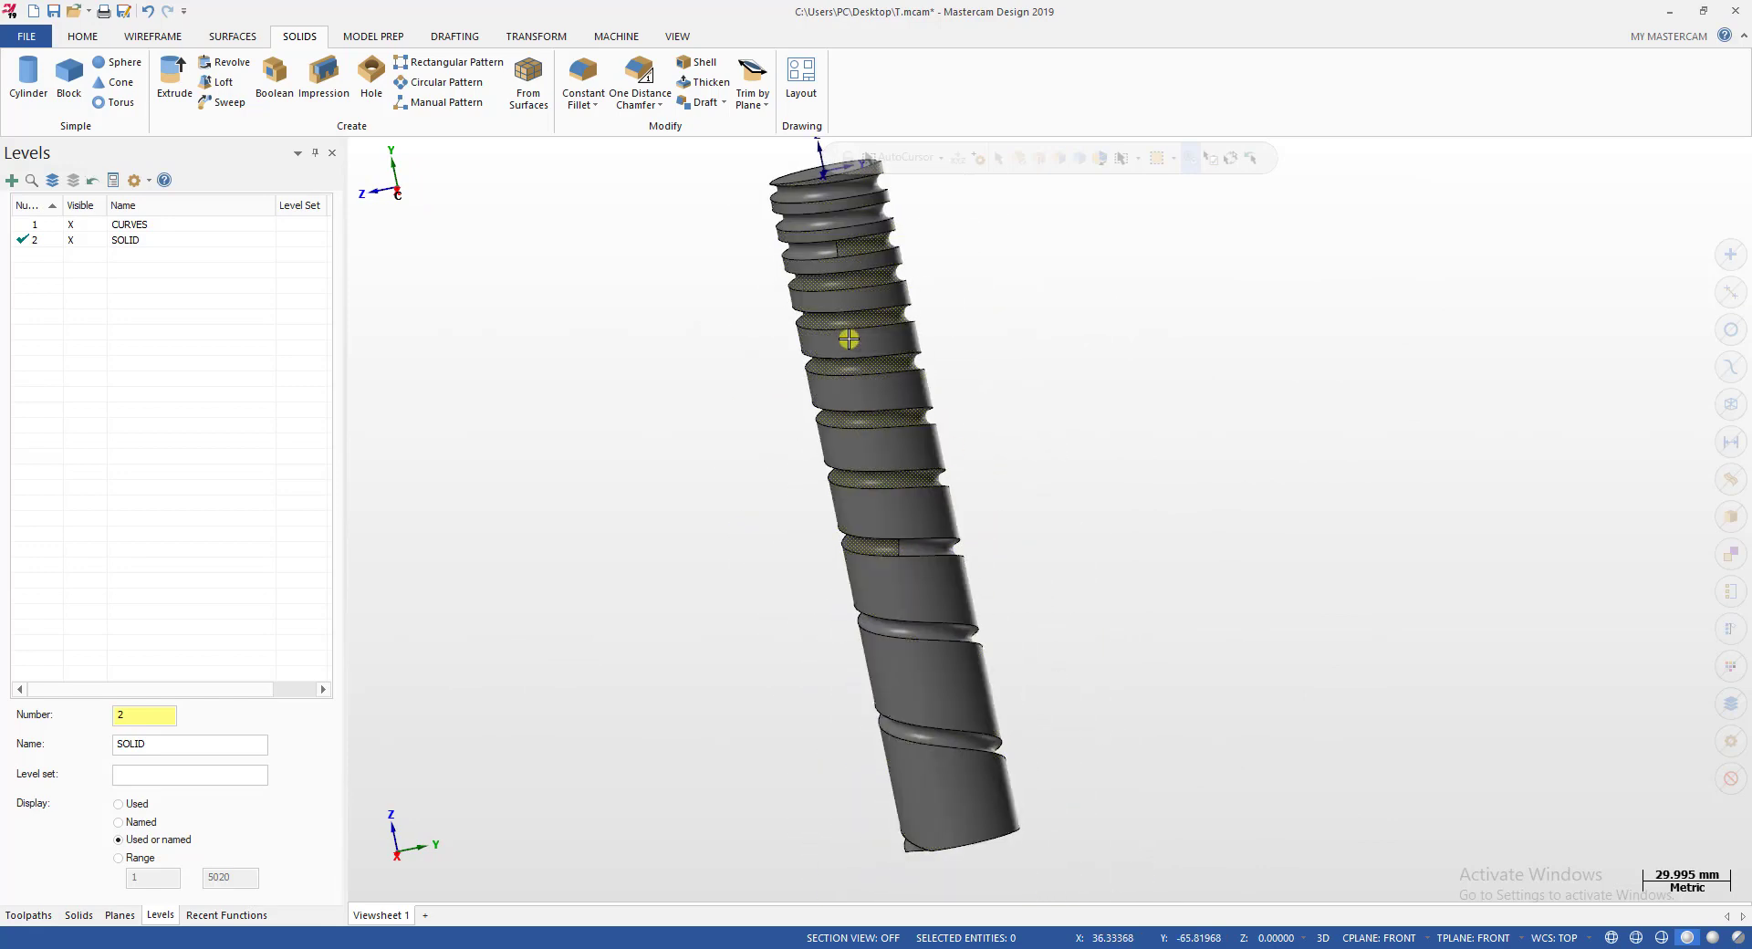
scroll(818, 496, down, 2)
Restore the hidden entities, isolate the helix curves, and examine the junction between the upper helices.
key(alt)
scroll(879, 280, up, 2)
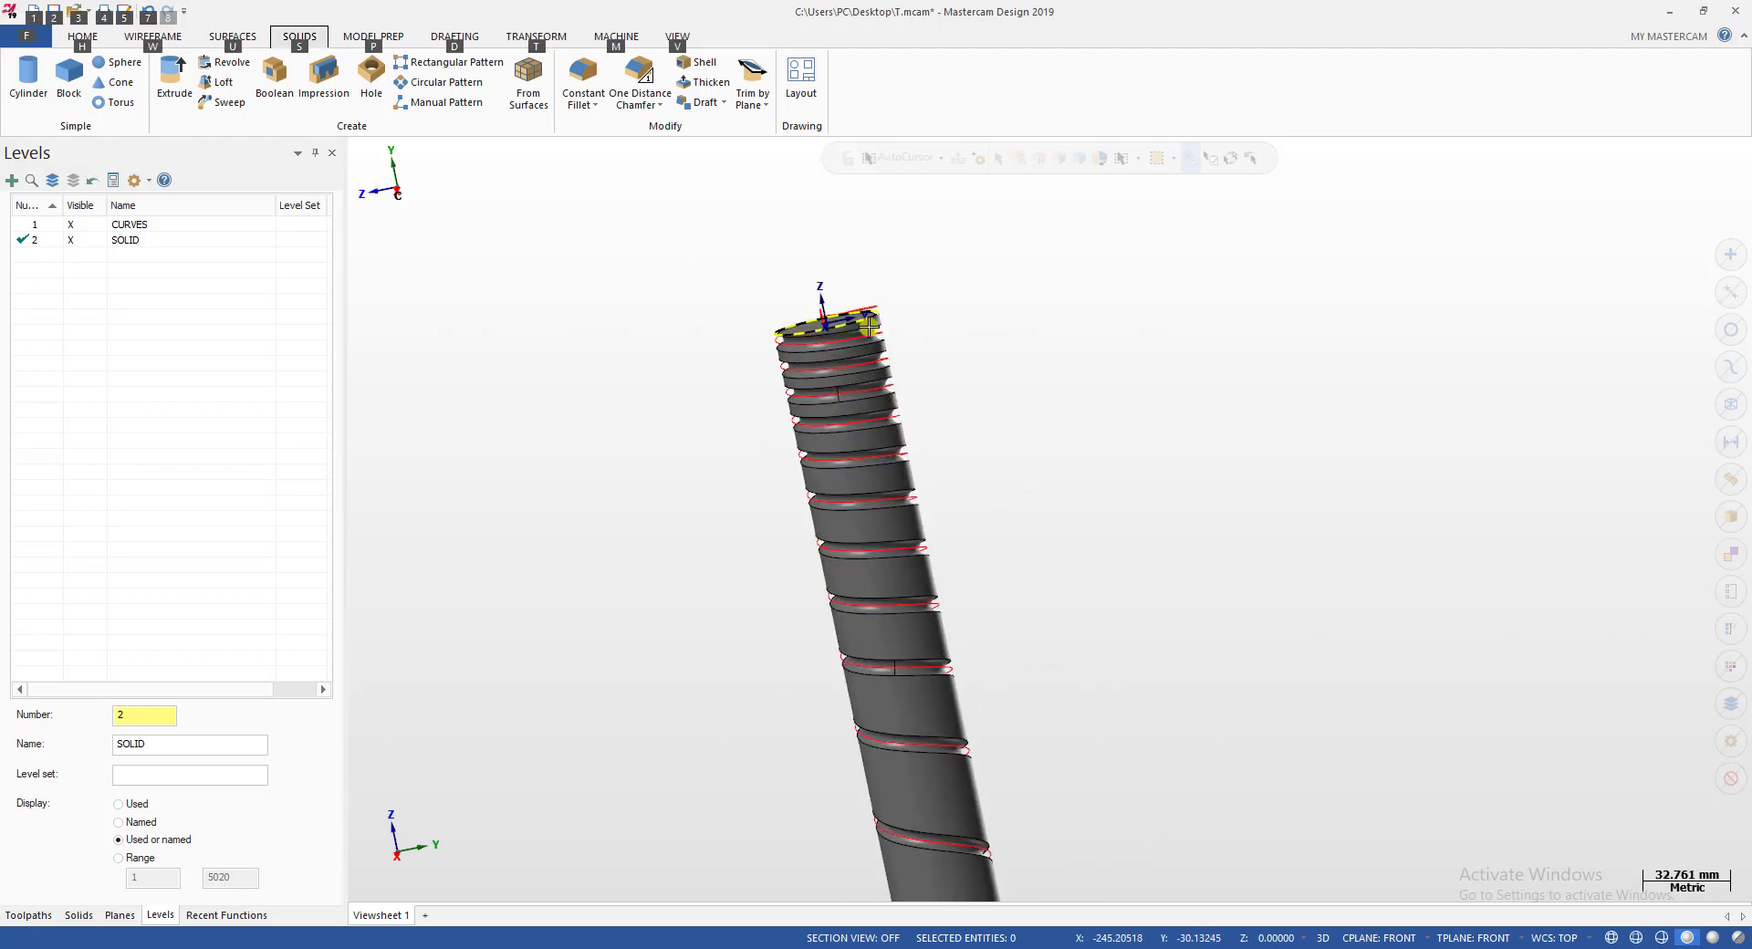
scroll(869, 402, up, 2)
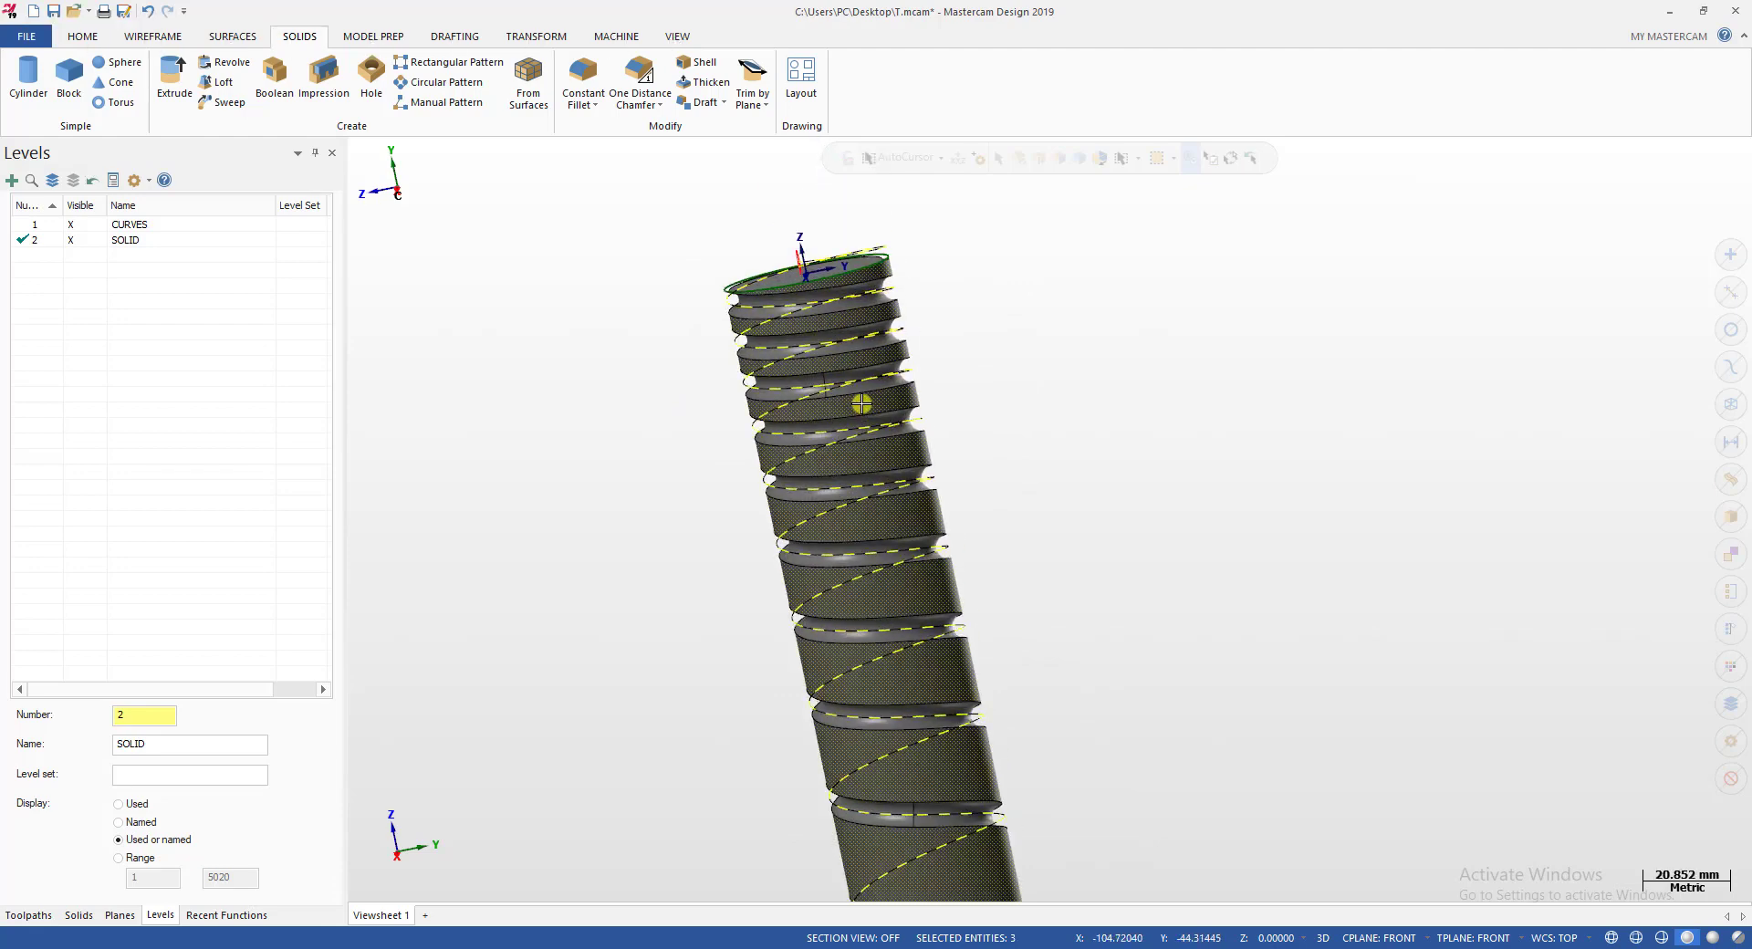
key(alt+e)
scroll(854, 388, up, 4)
middle_drag(831, 383, 730, 403)
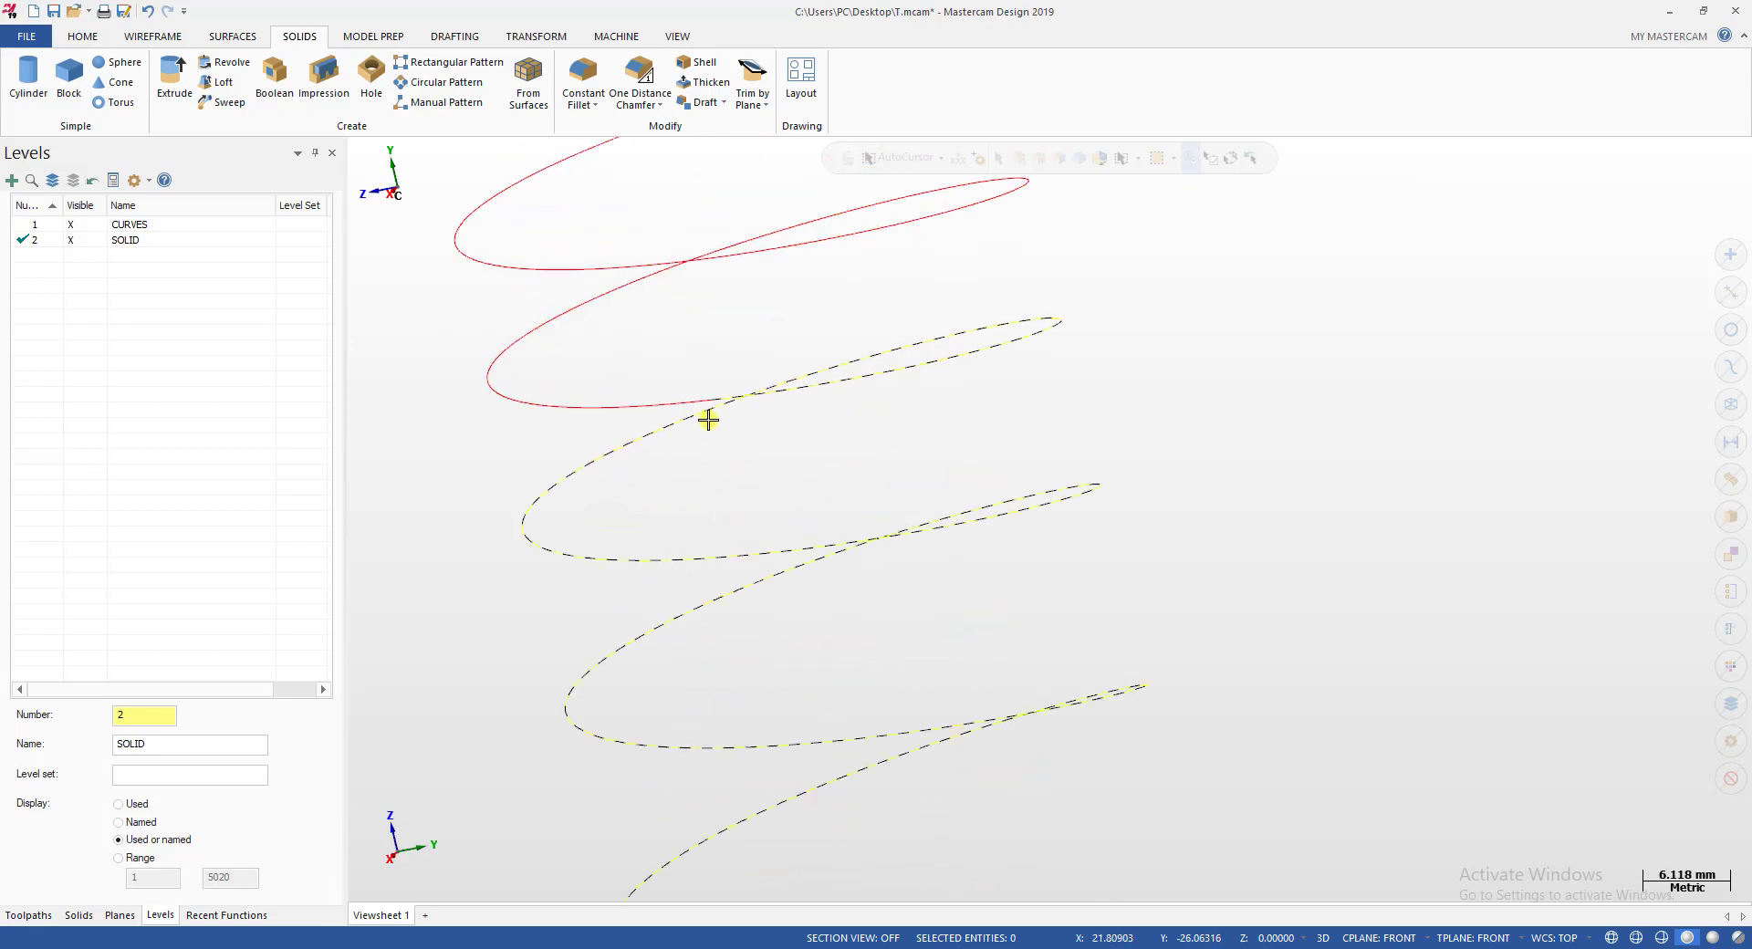
scroll(708, 411, up, 4)
scroll(762, 394, down, 3)
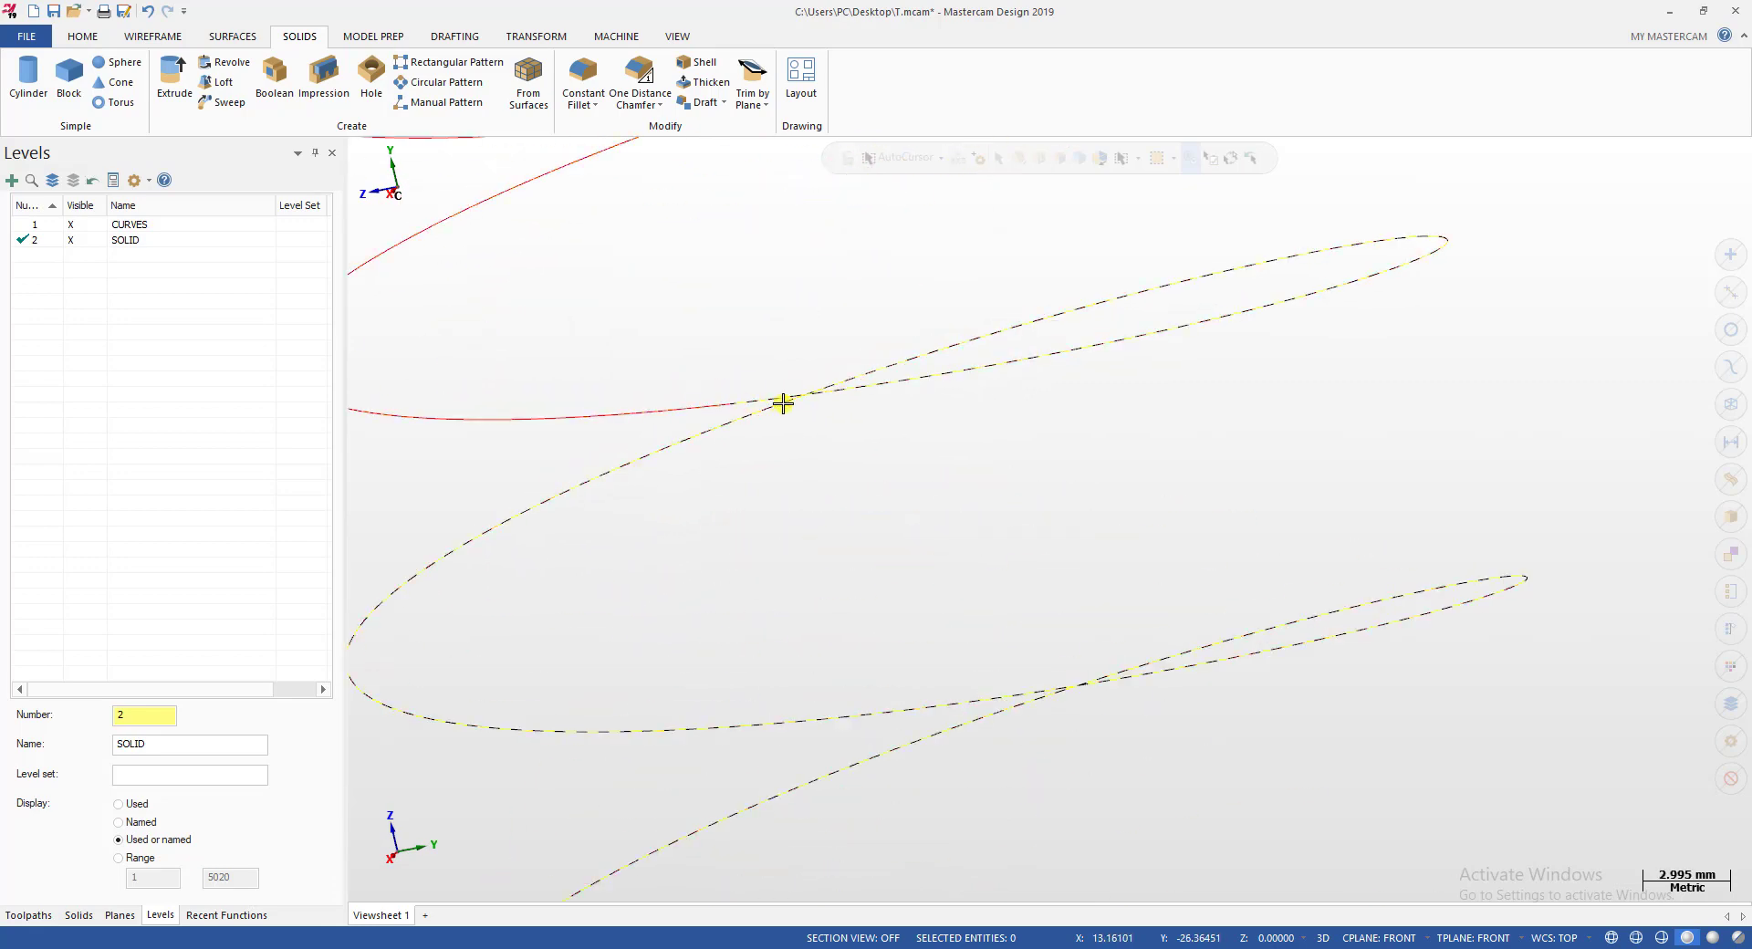
Bring back the hidden entities, inspect the upper groove seam, and isolate the grooved solid again.
scroll(893, 398, down, 5)
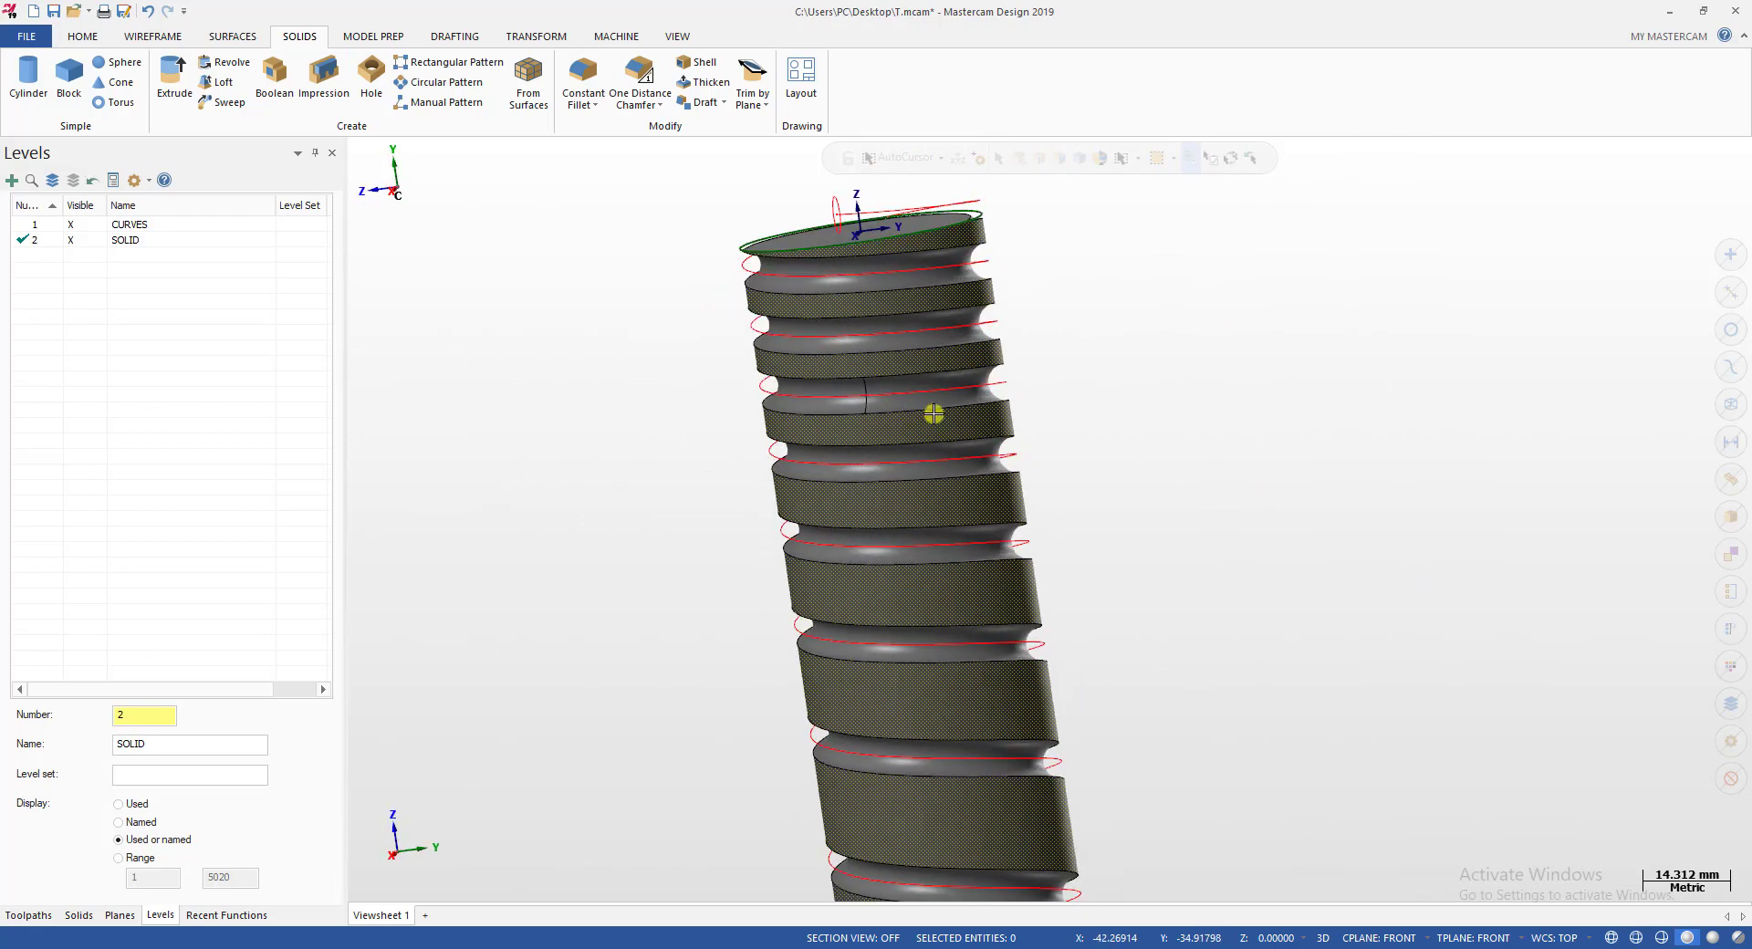
scroll(841, 364, up, 7)
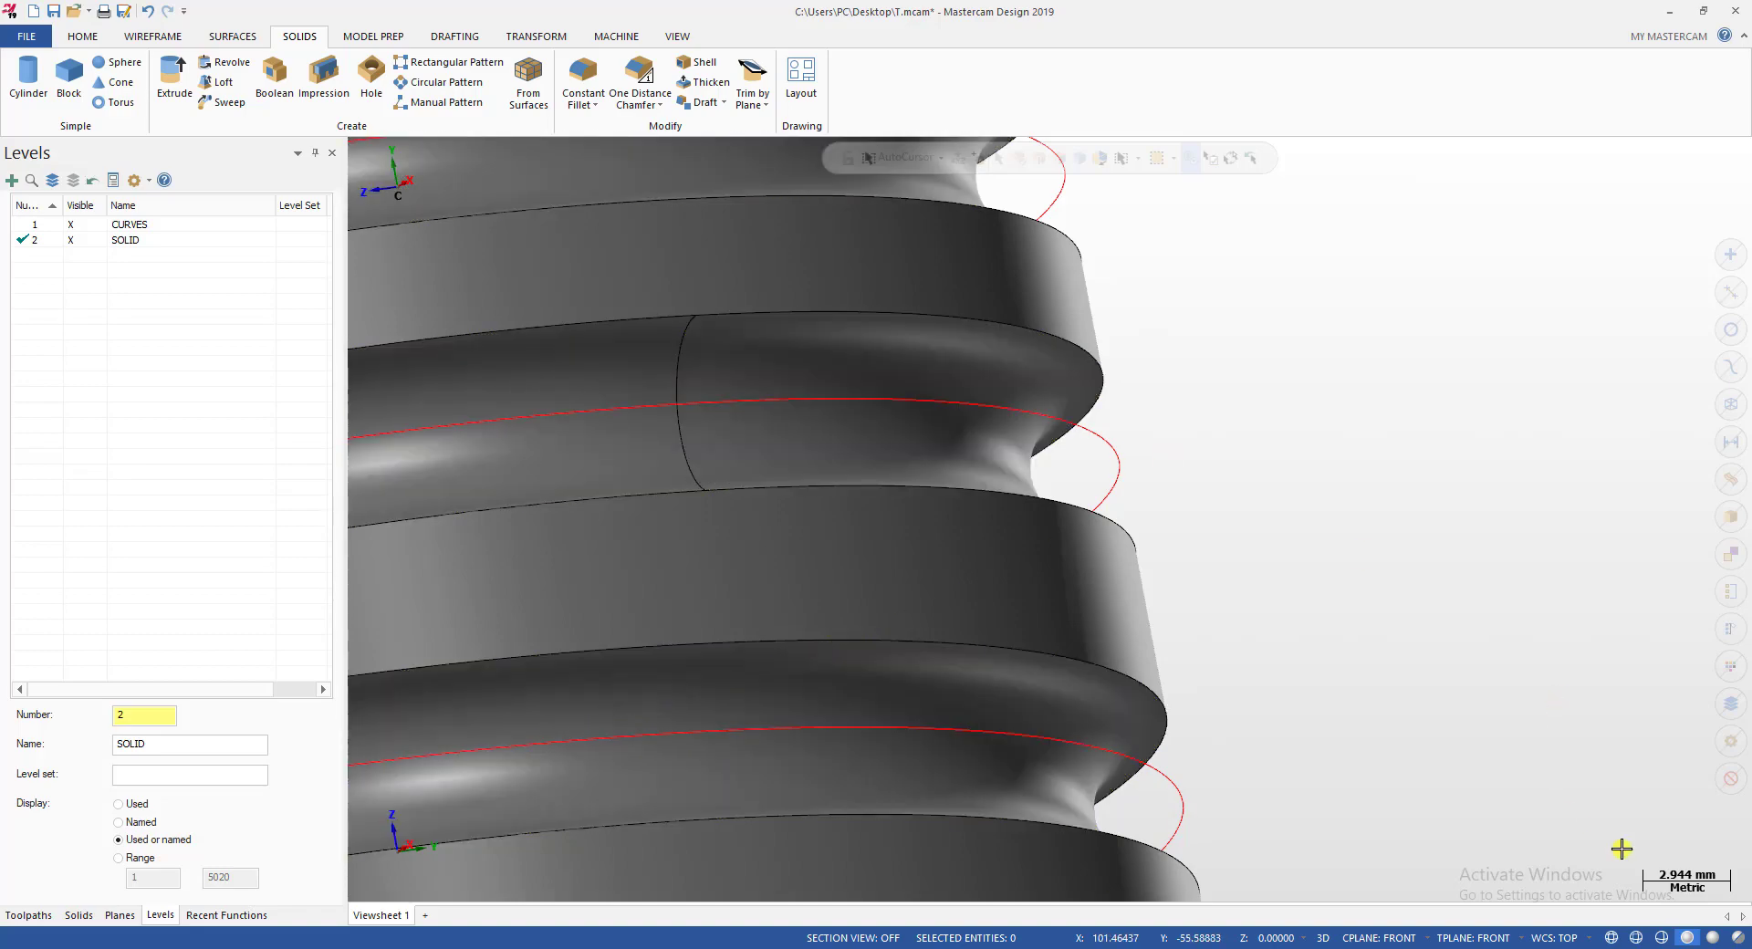
click(974, 286)
key(alt+e)
scroll(980, 302, down, 10)
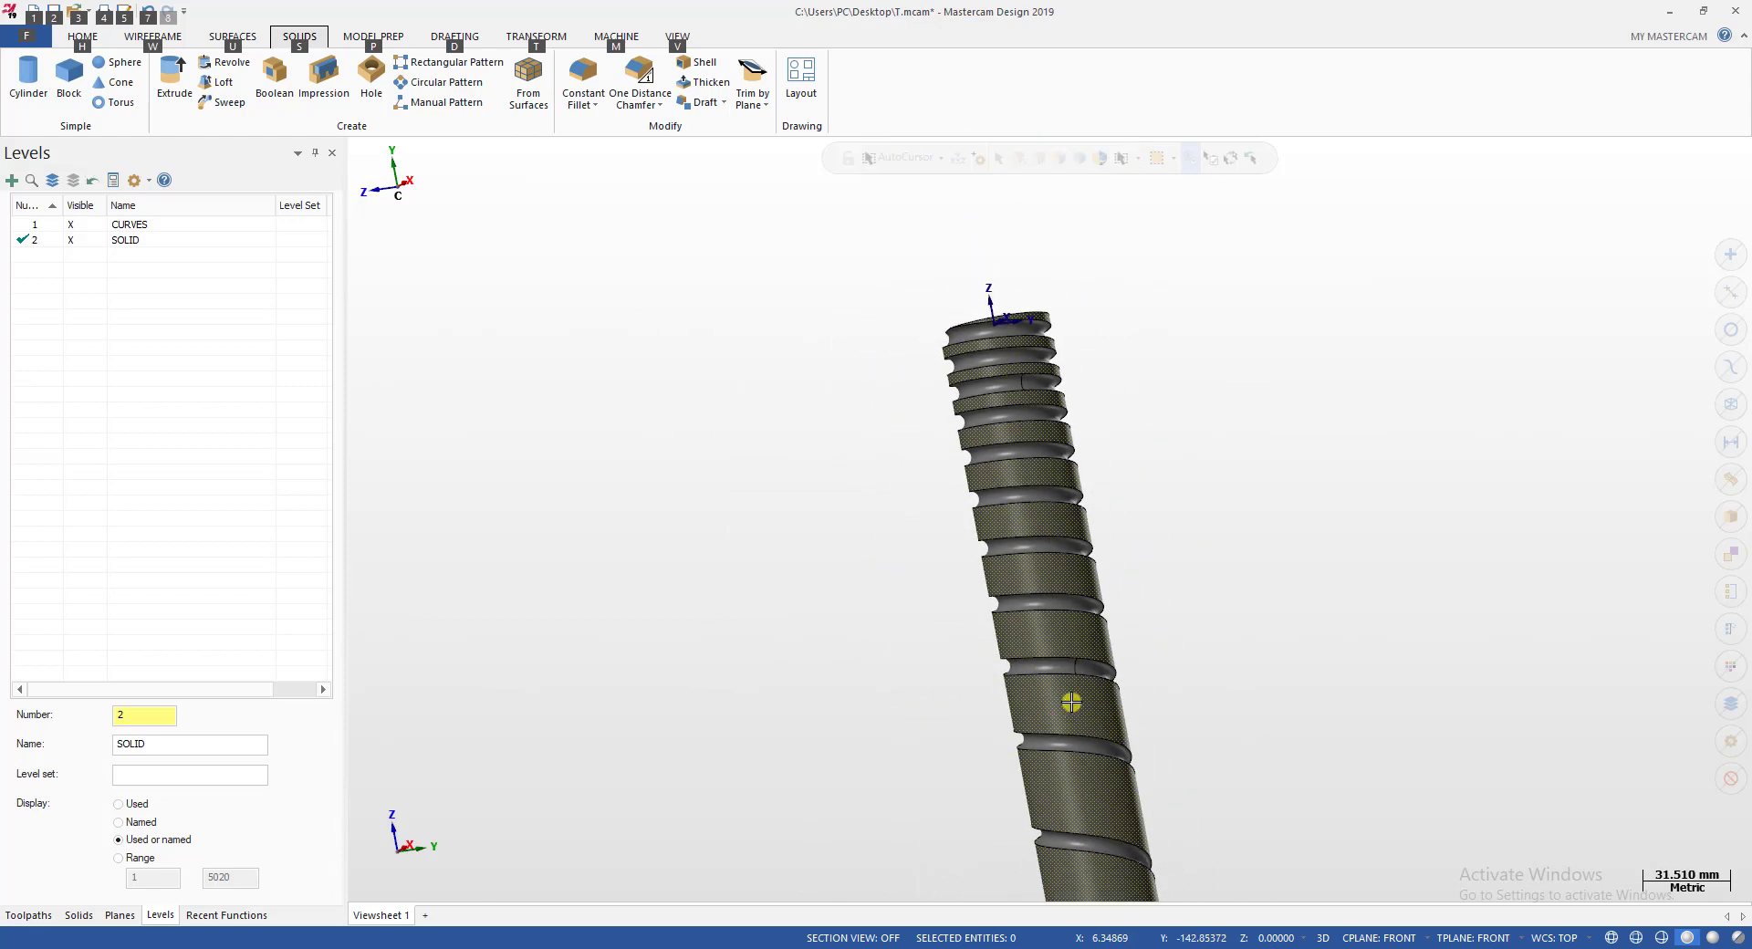
scroll(996, 663, up, 2)
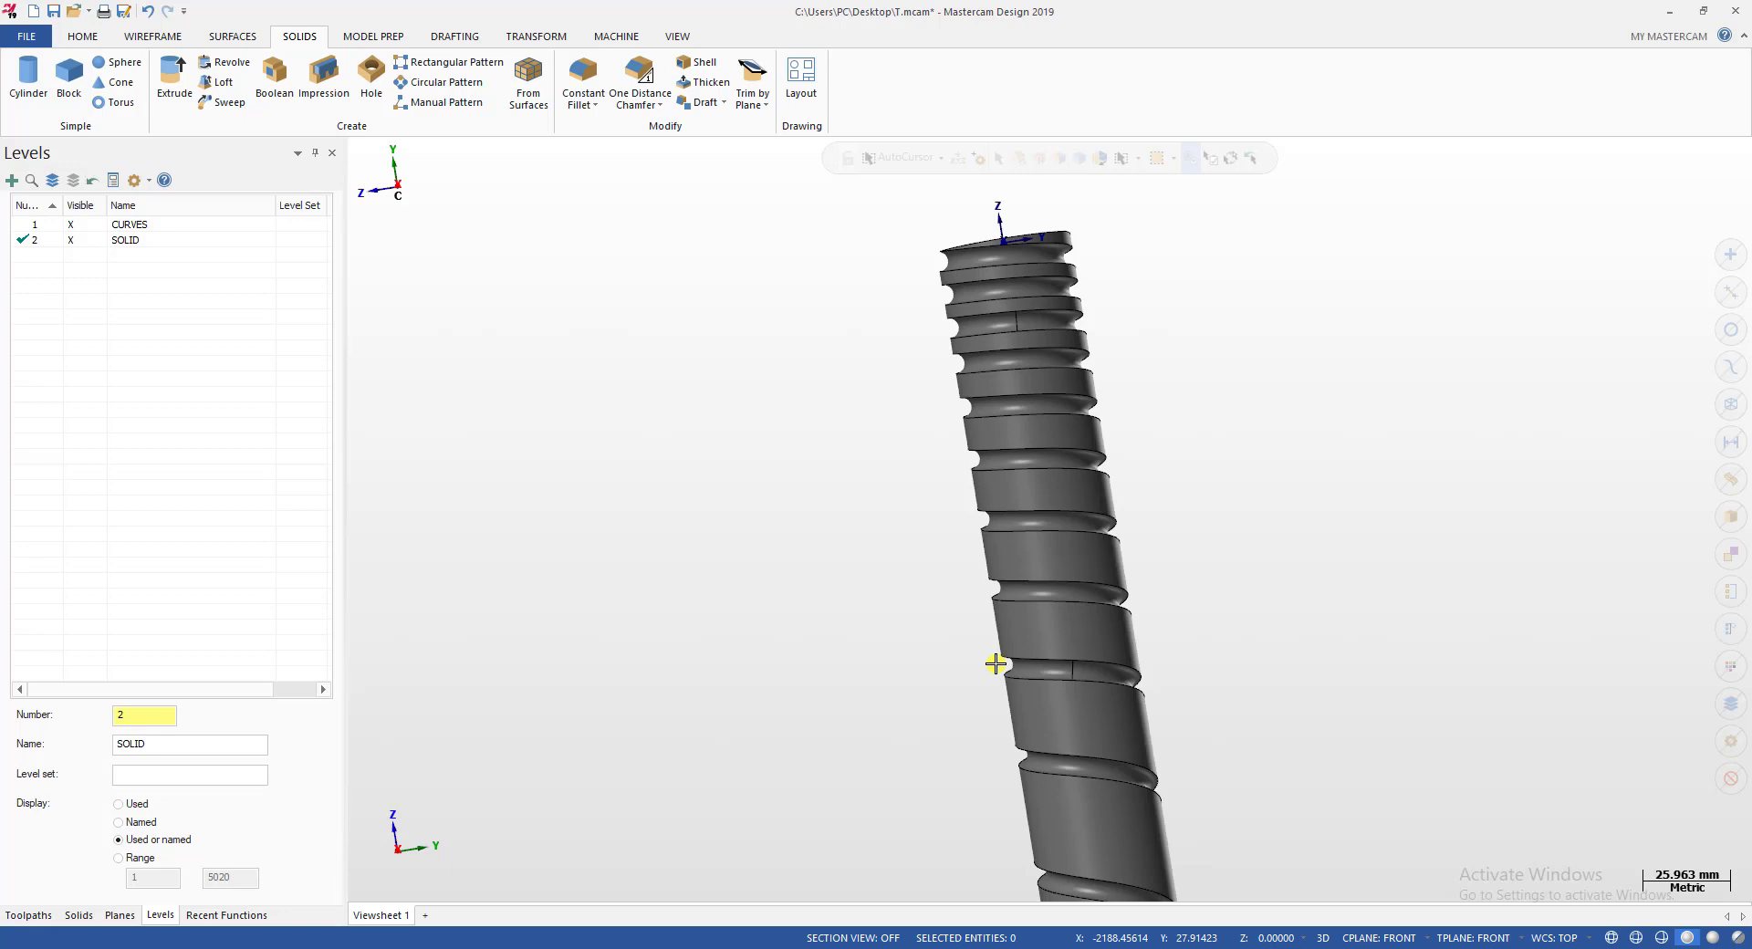
Display the solid shaded without edge lines and examine the lower seam in the helical groove.
click(1694, 937)
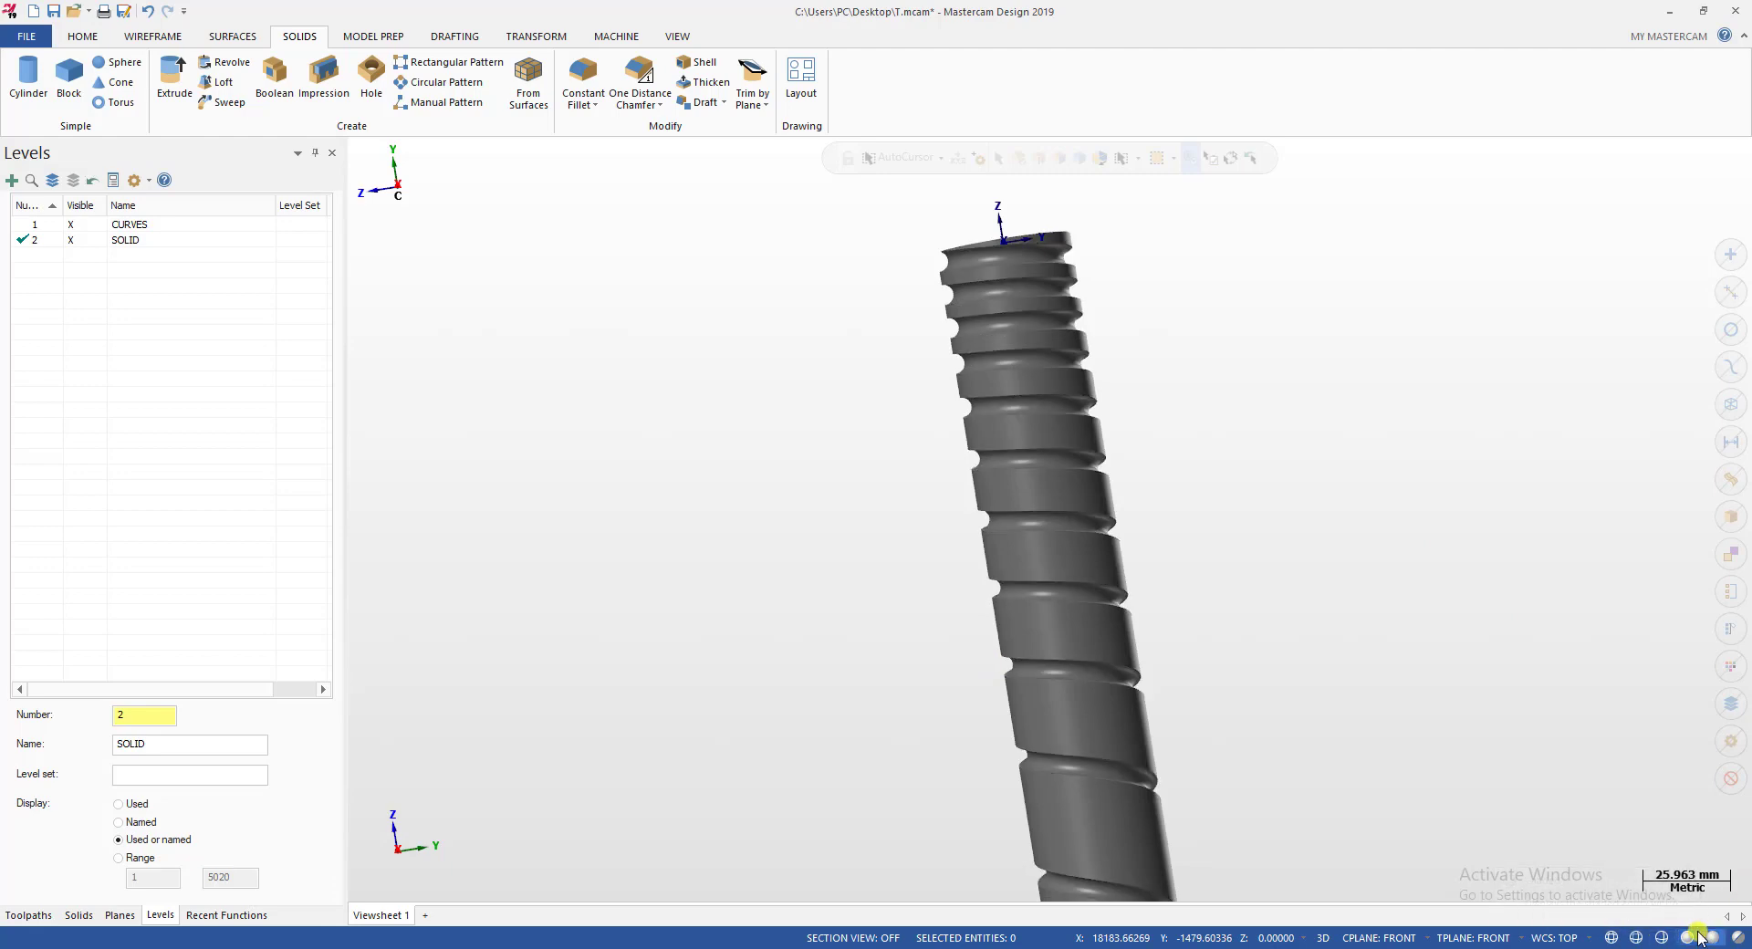
scroll(1077, 649, up, 5)
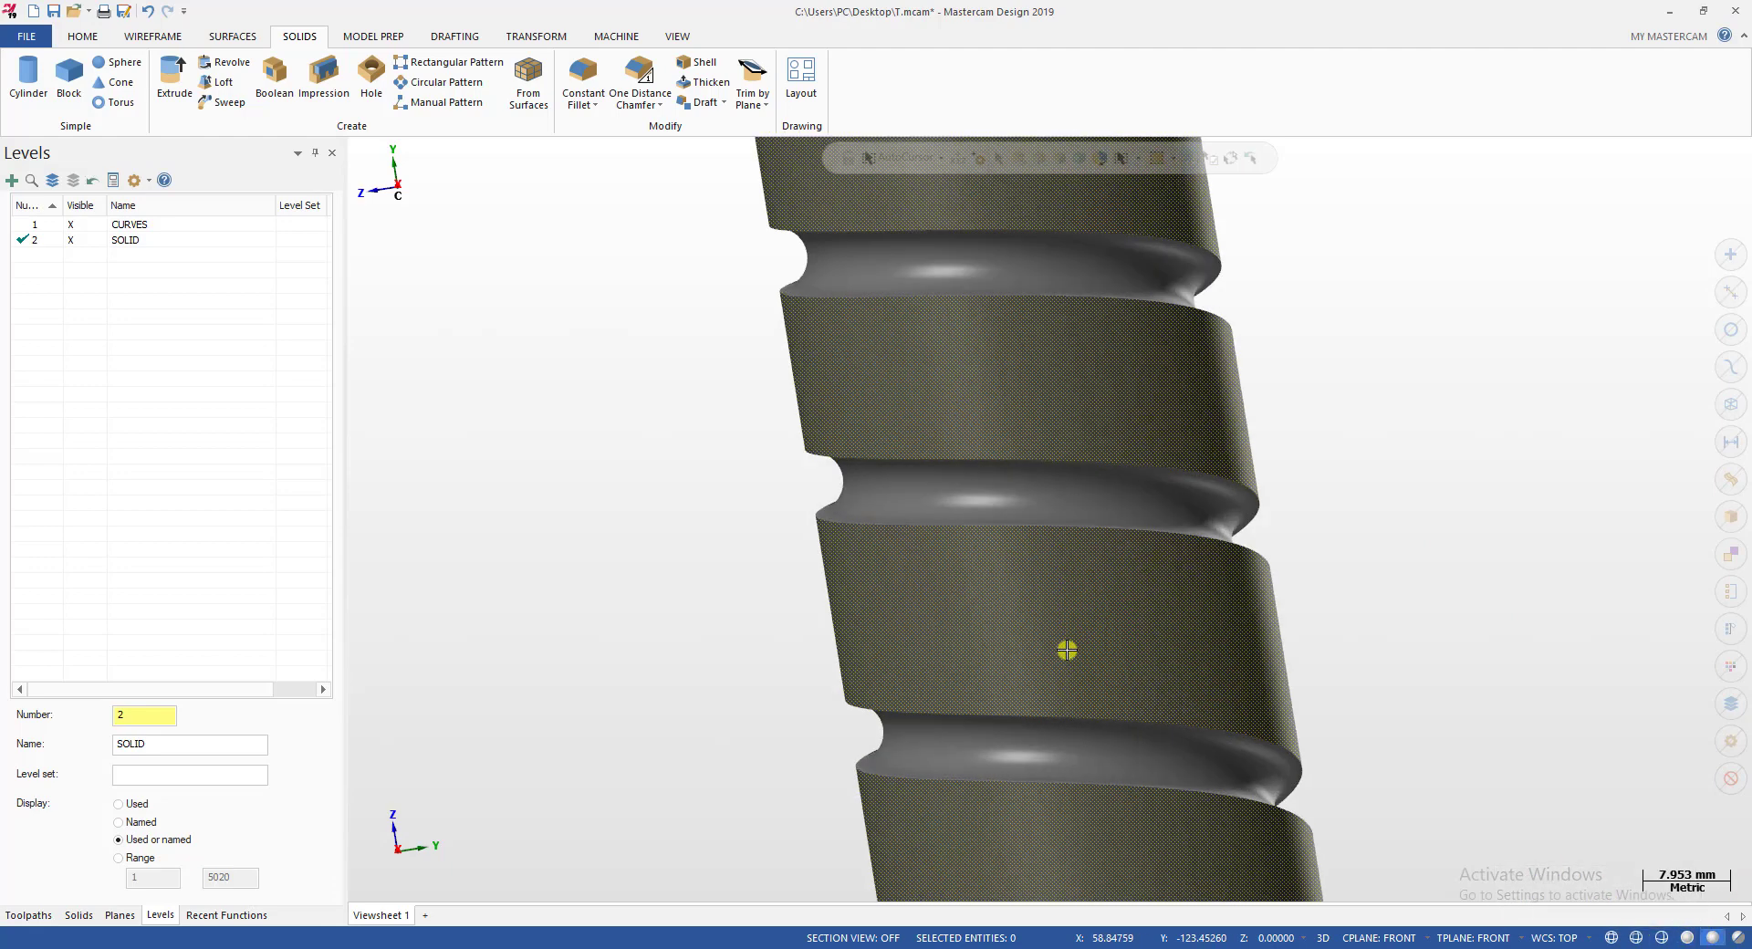
scroll(1101, 785, up, 8)
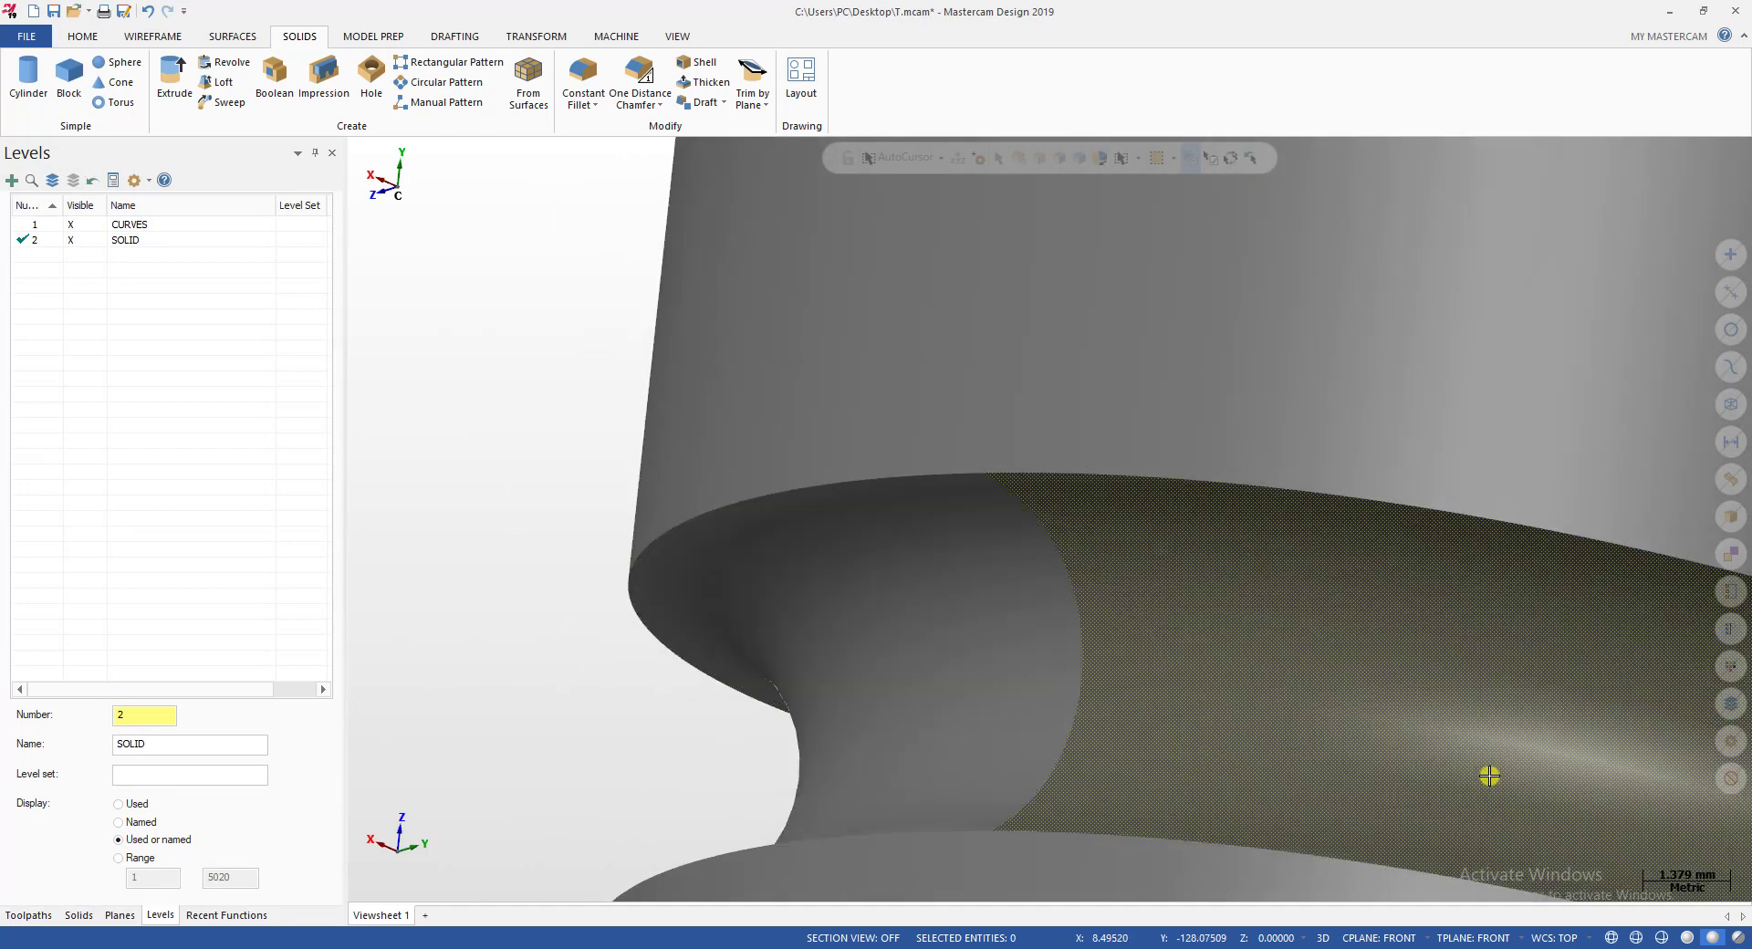
scroll(1095, 633, down, 3)
middle_drag(564, 759, 715, 759)
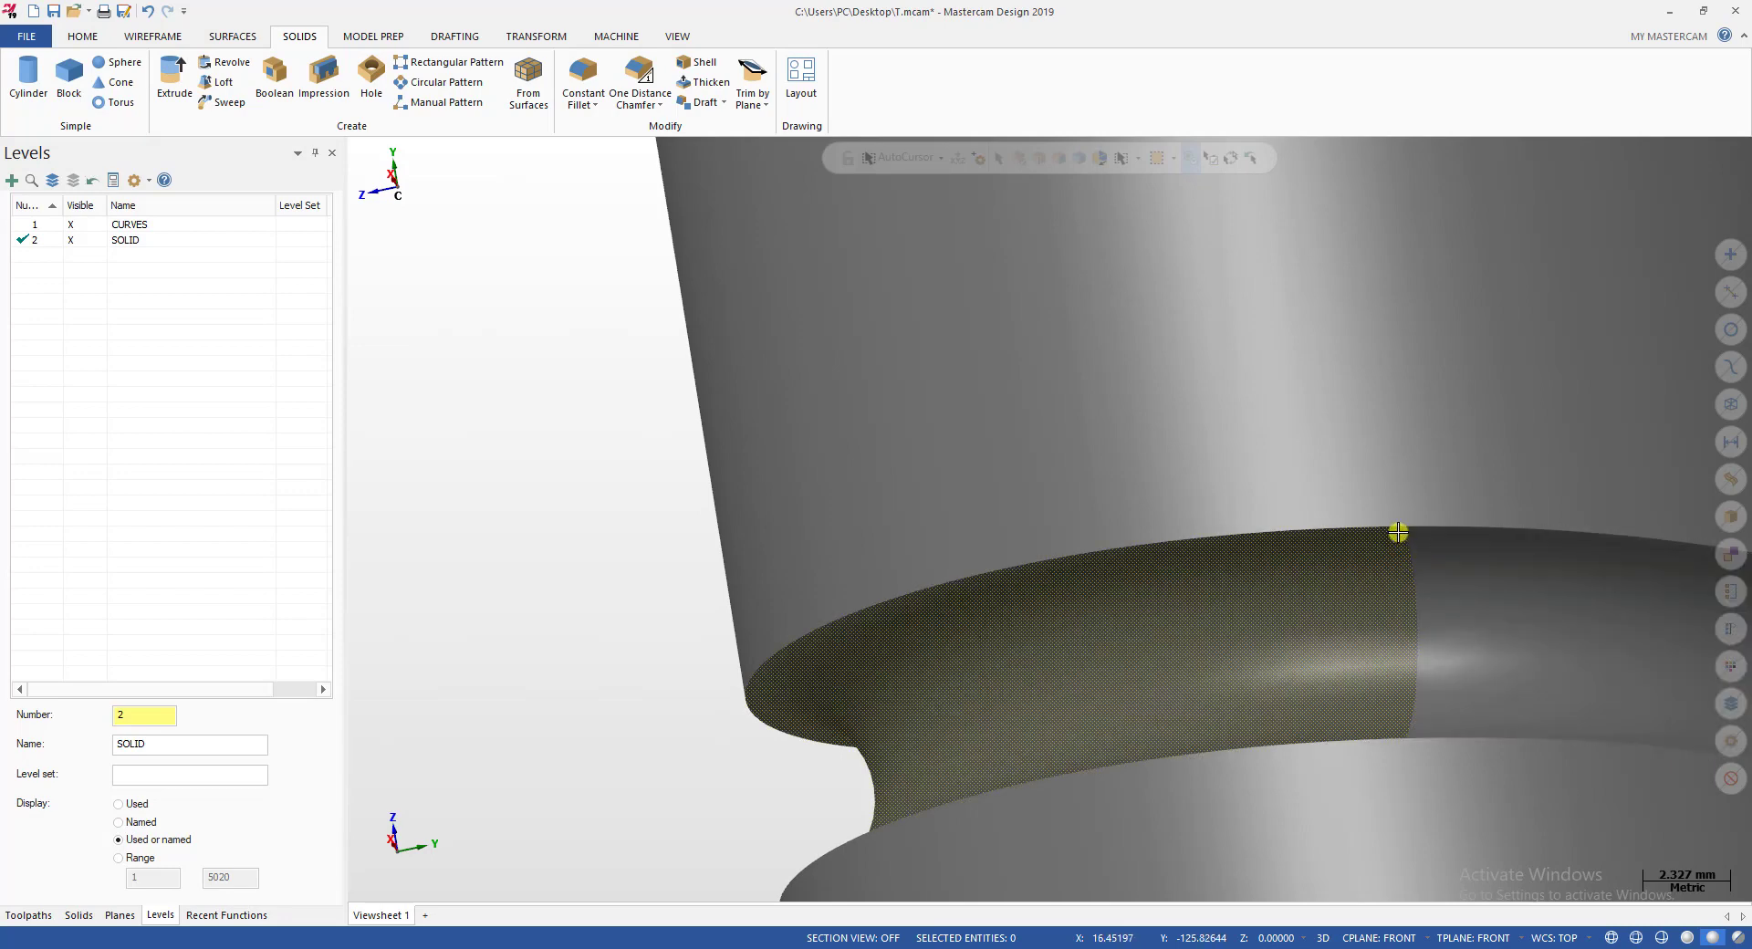
scroll(1171, 645, down, 10)
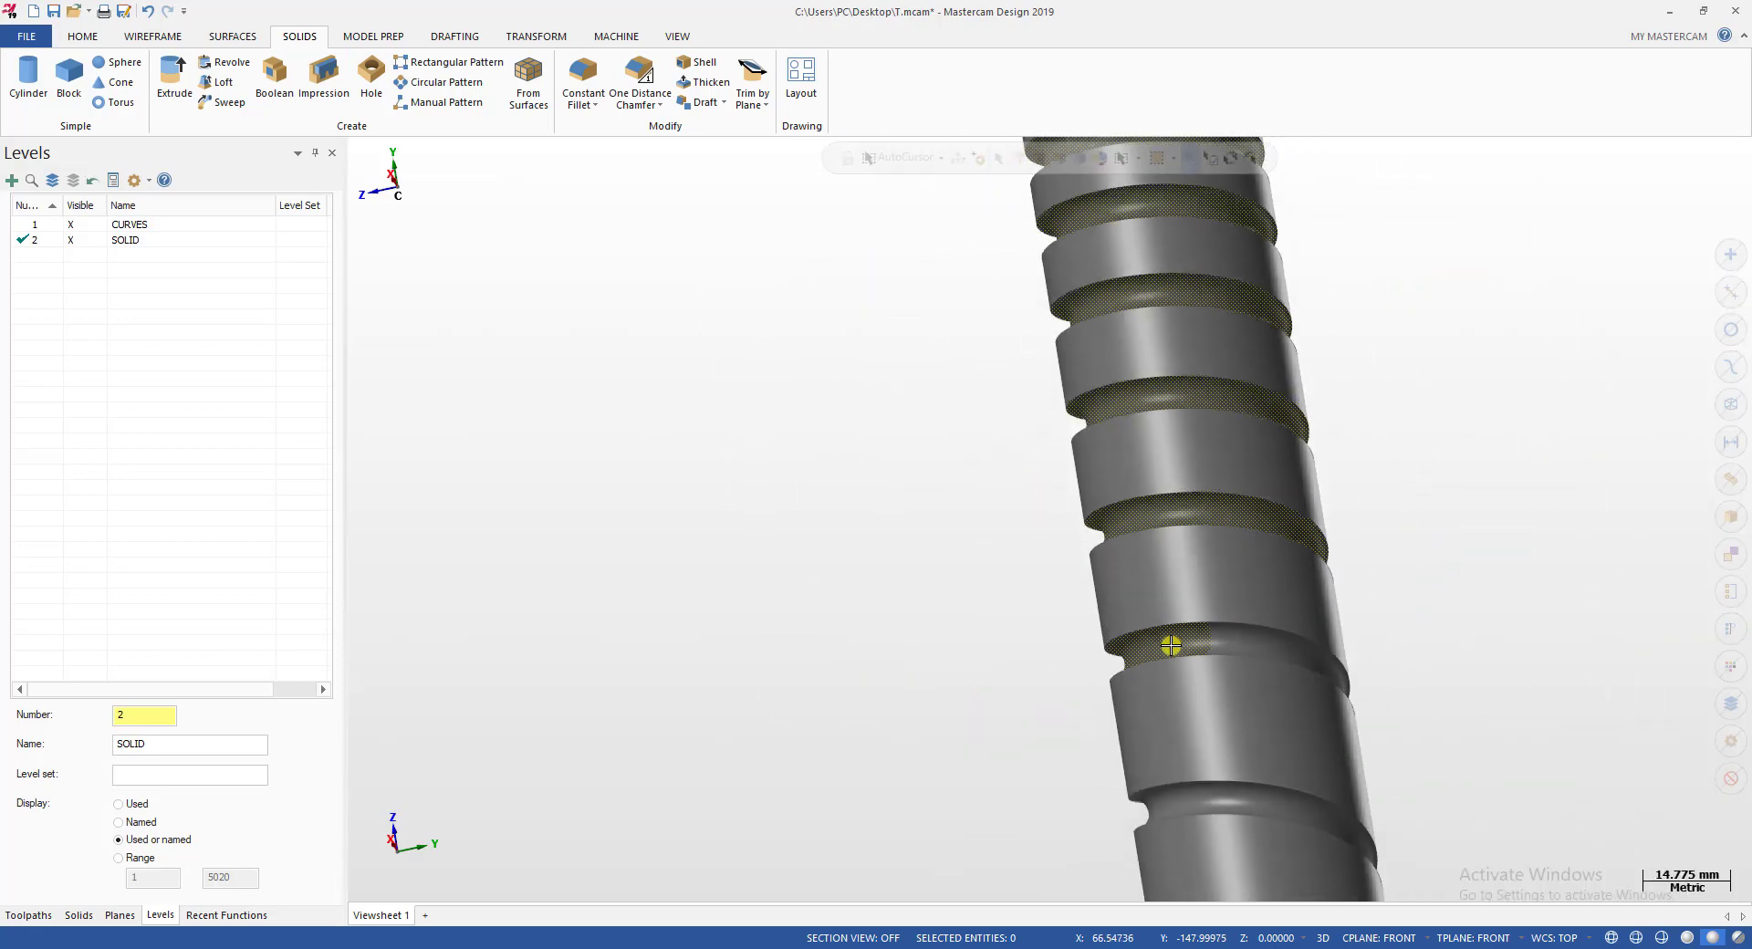
Compare the grooved solid in wireframe and shaded display, and examine the groove along its full length.
mouse_move(1171, 645)
middle_down()
mouse_move(1248, 684)
mouse_move(1198, 688)
middle_up()
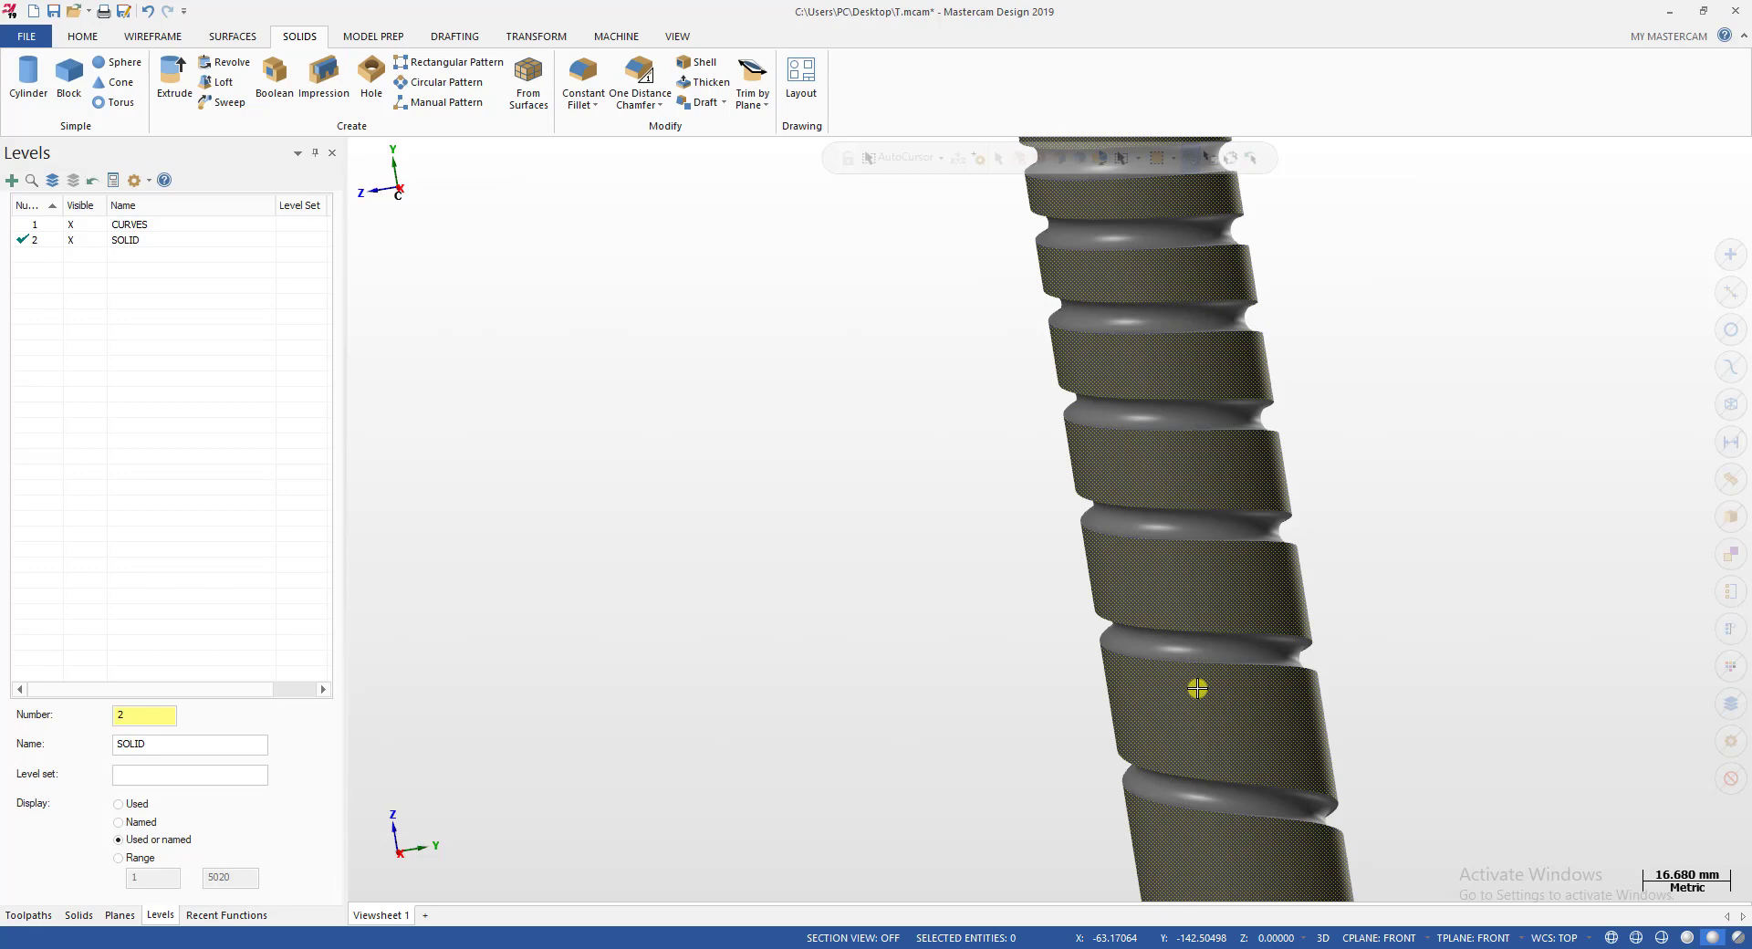
click(1667, 941)
scroll(966, 637, down, 3)
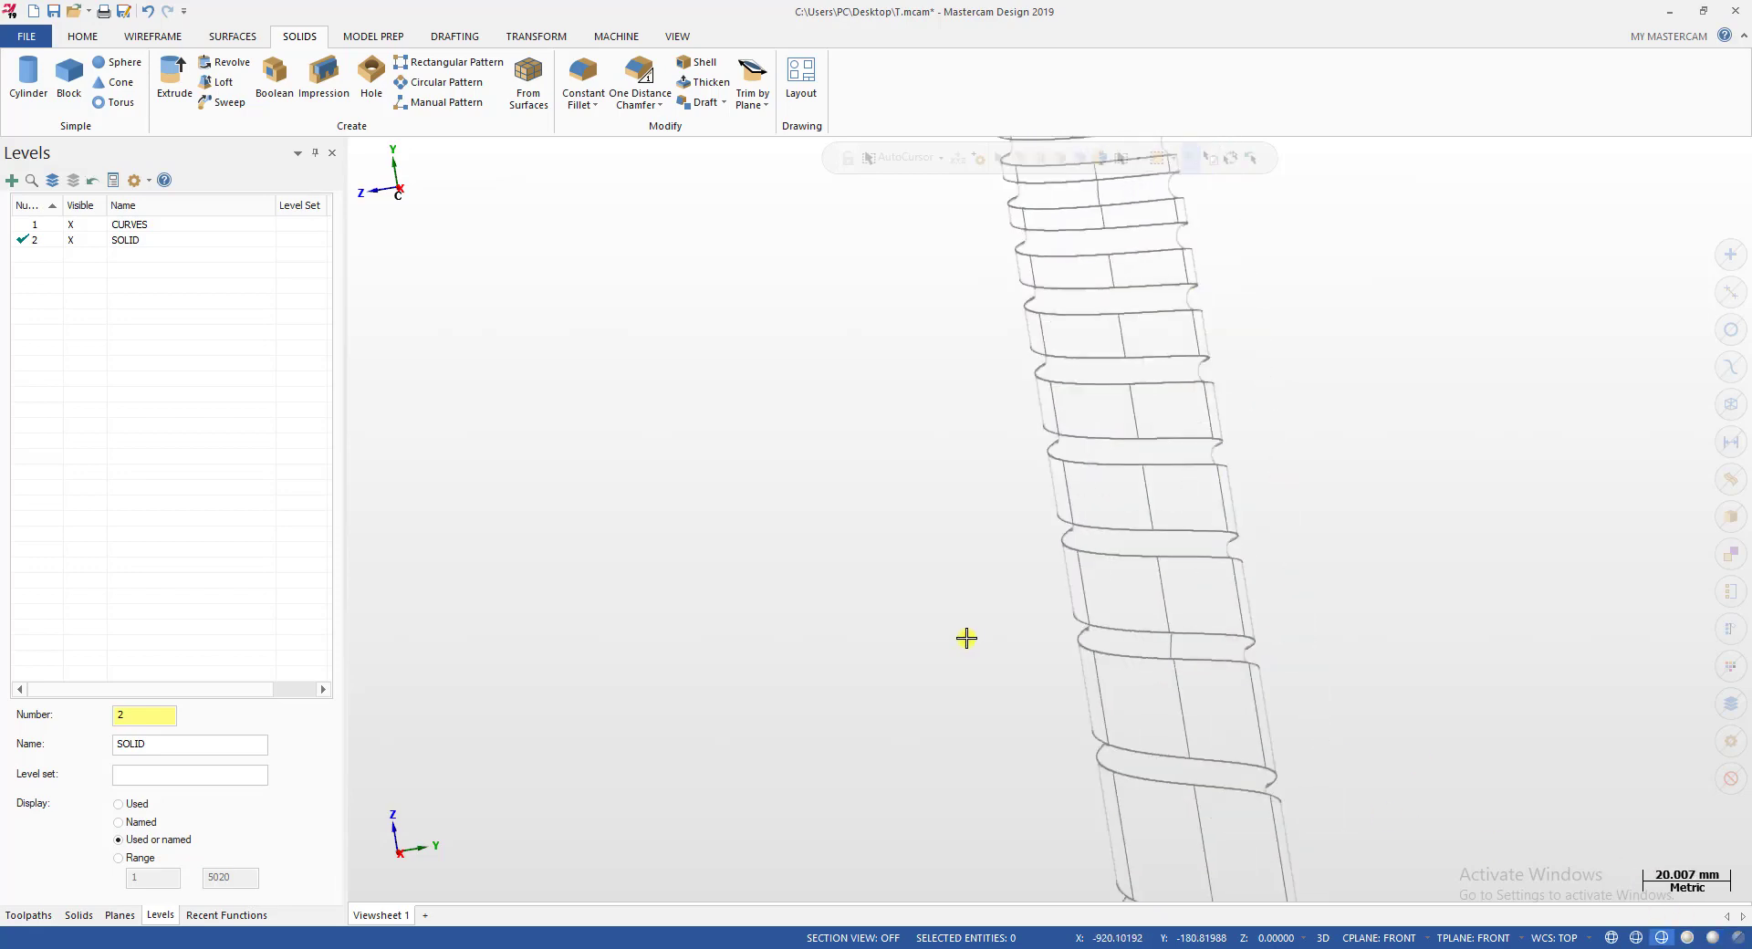
key(alt+s)
scroll(1134, 527, down, 1)
mouse_move(1136, 506)
middle_down()
mouse_move(1206, 407)
mouse_move(922, 415)
mouse_move(1263, 286)
middle_up()
scroll(1205, 465, up, 3)
scroll(1468, 457, up, 2)
mouse_move(1468, 456)
middle_down()
mouse_move(1421, 579)
mouse_move(1744, 493)
mouse_move(1736, 477)
middle_up()
scroll(1102, 552, down, 4)
middle_drag(1111, 563, 1076, 469)
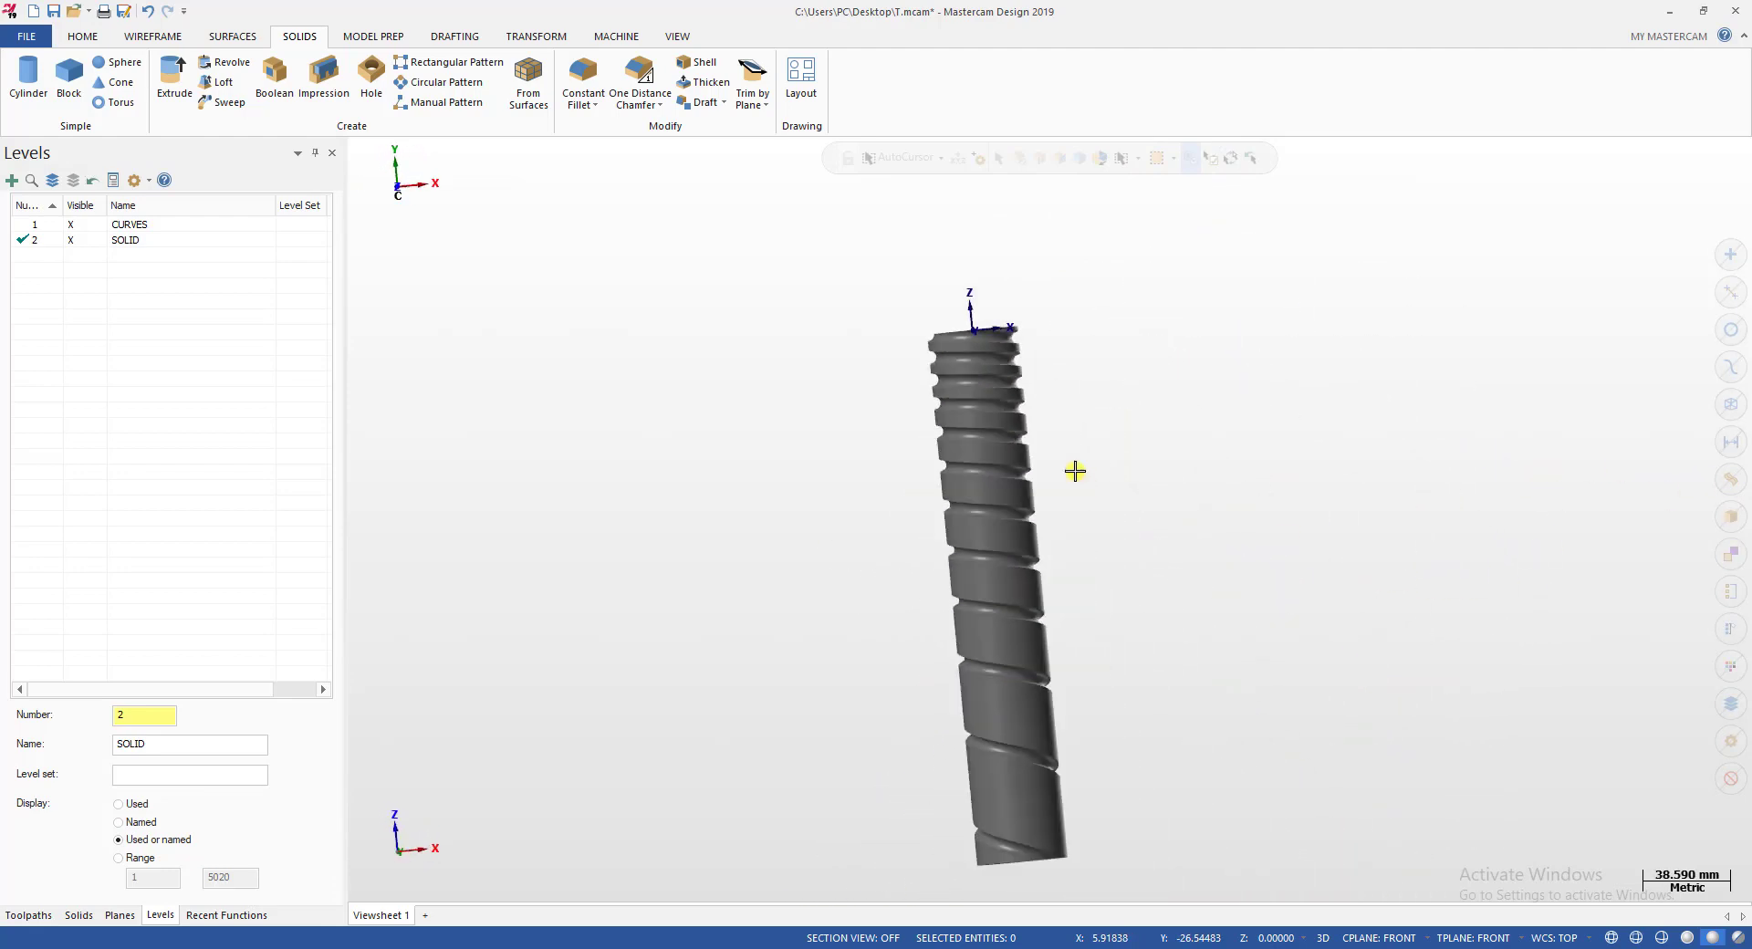
Display the solid shaded with edge lines and examine the lower groove seam from the front and right views.
key(alt+2)
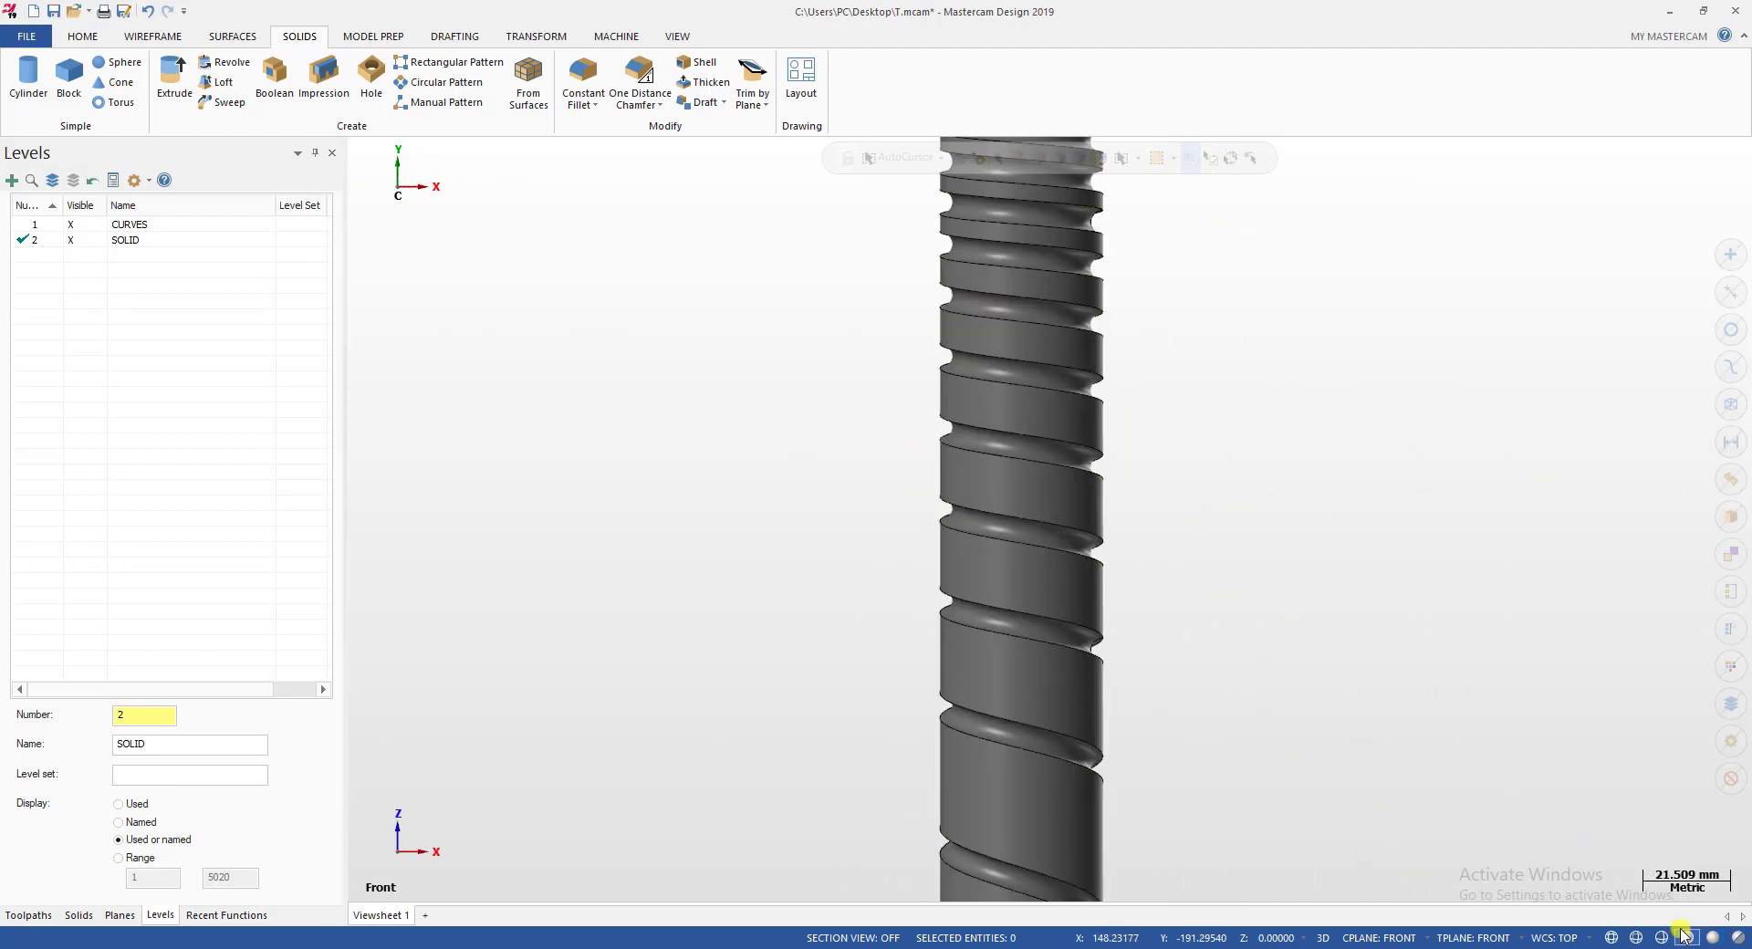
scroll(1121, 632, down, 4)
key(alt+3)
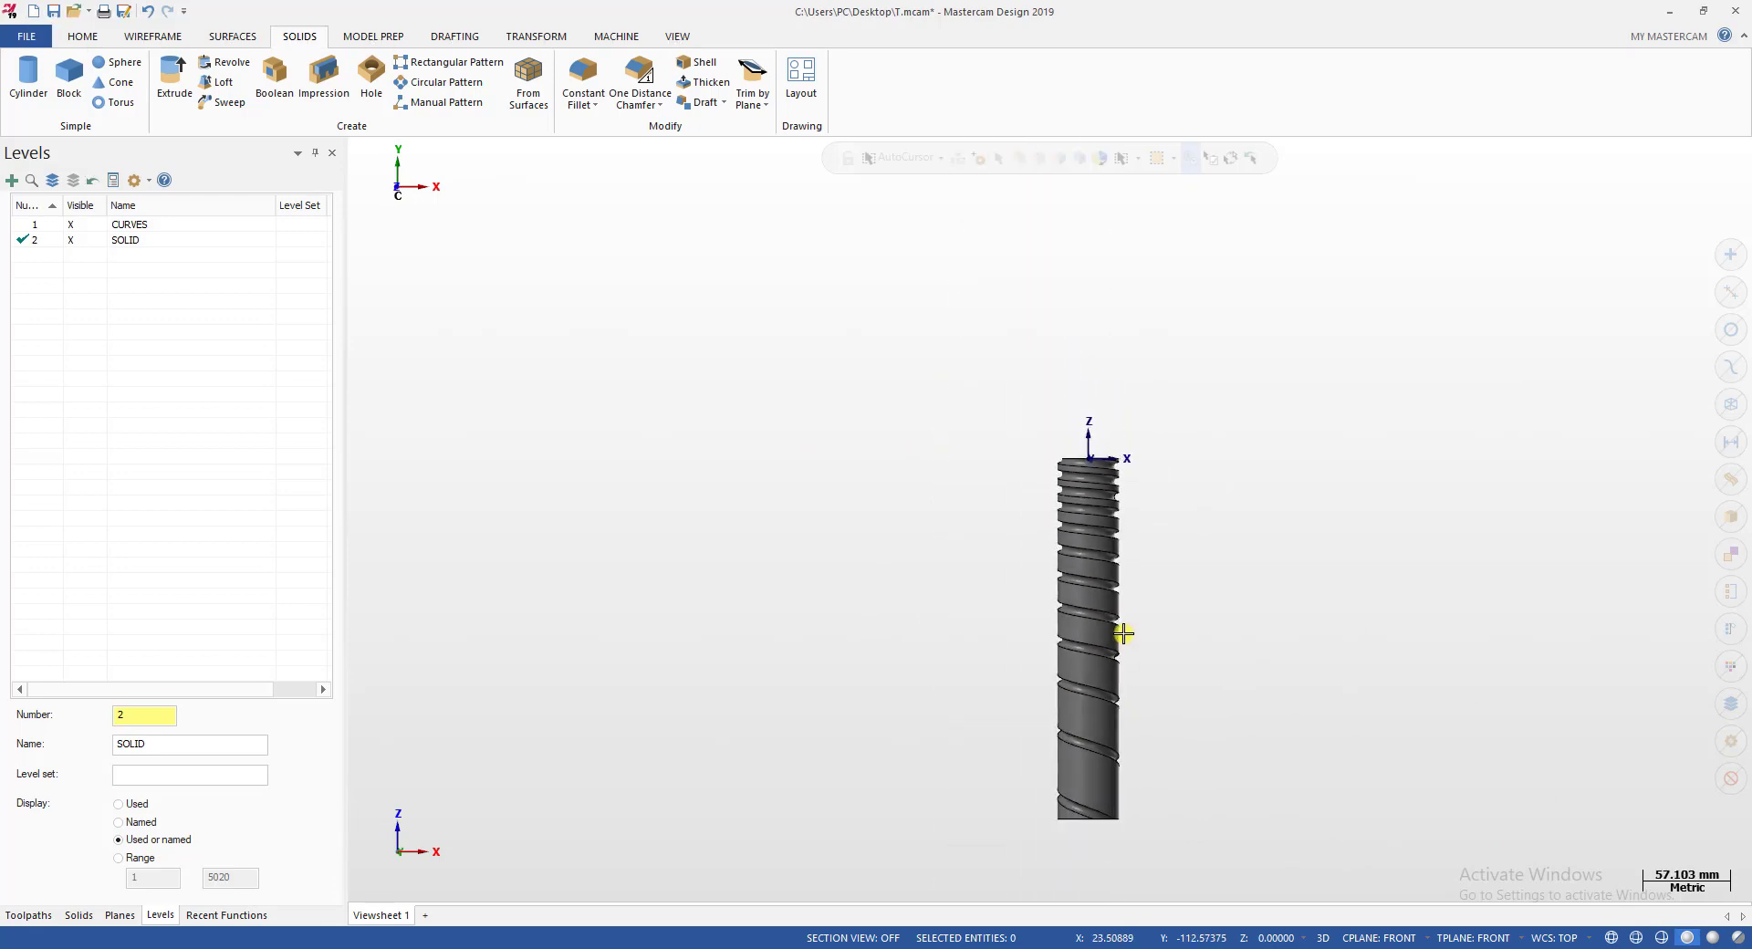
scroll(1123, 633, up, 8)
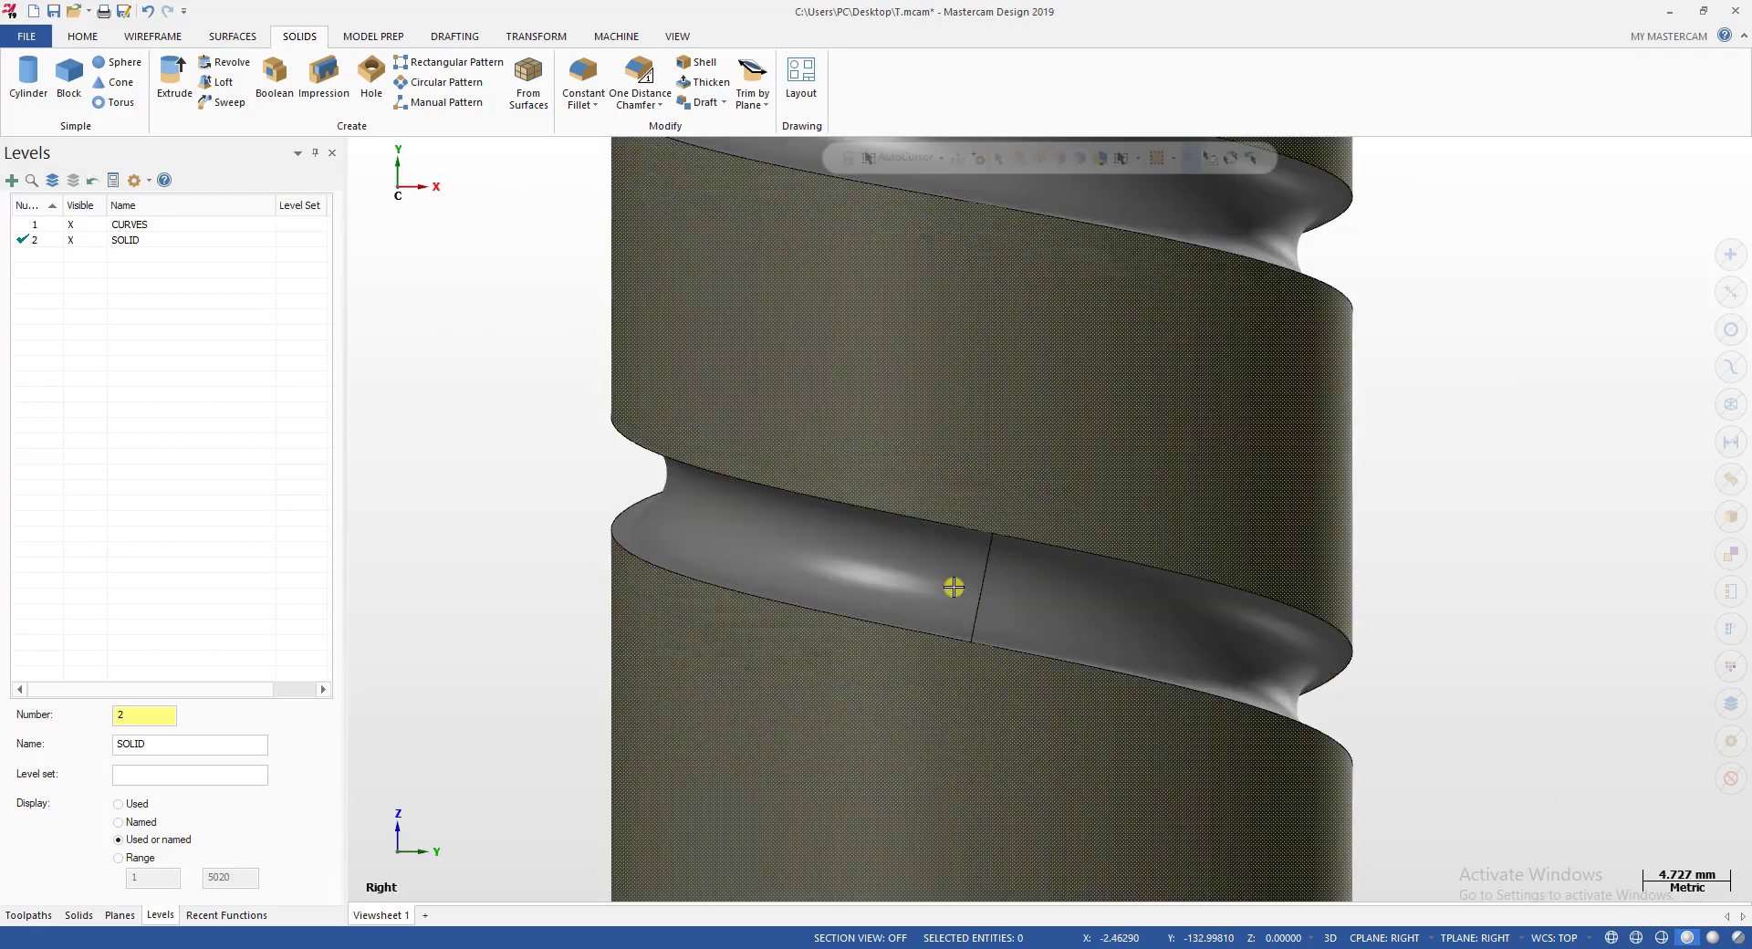
scroll(1018, 609, down, 4)
Bring back the hidden curves and change the color of the helix below the lower groove seam to green.
key(alt)
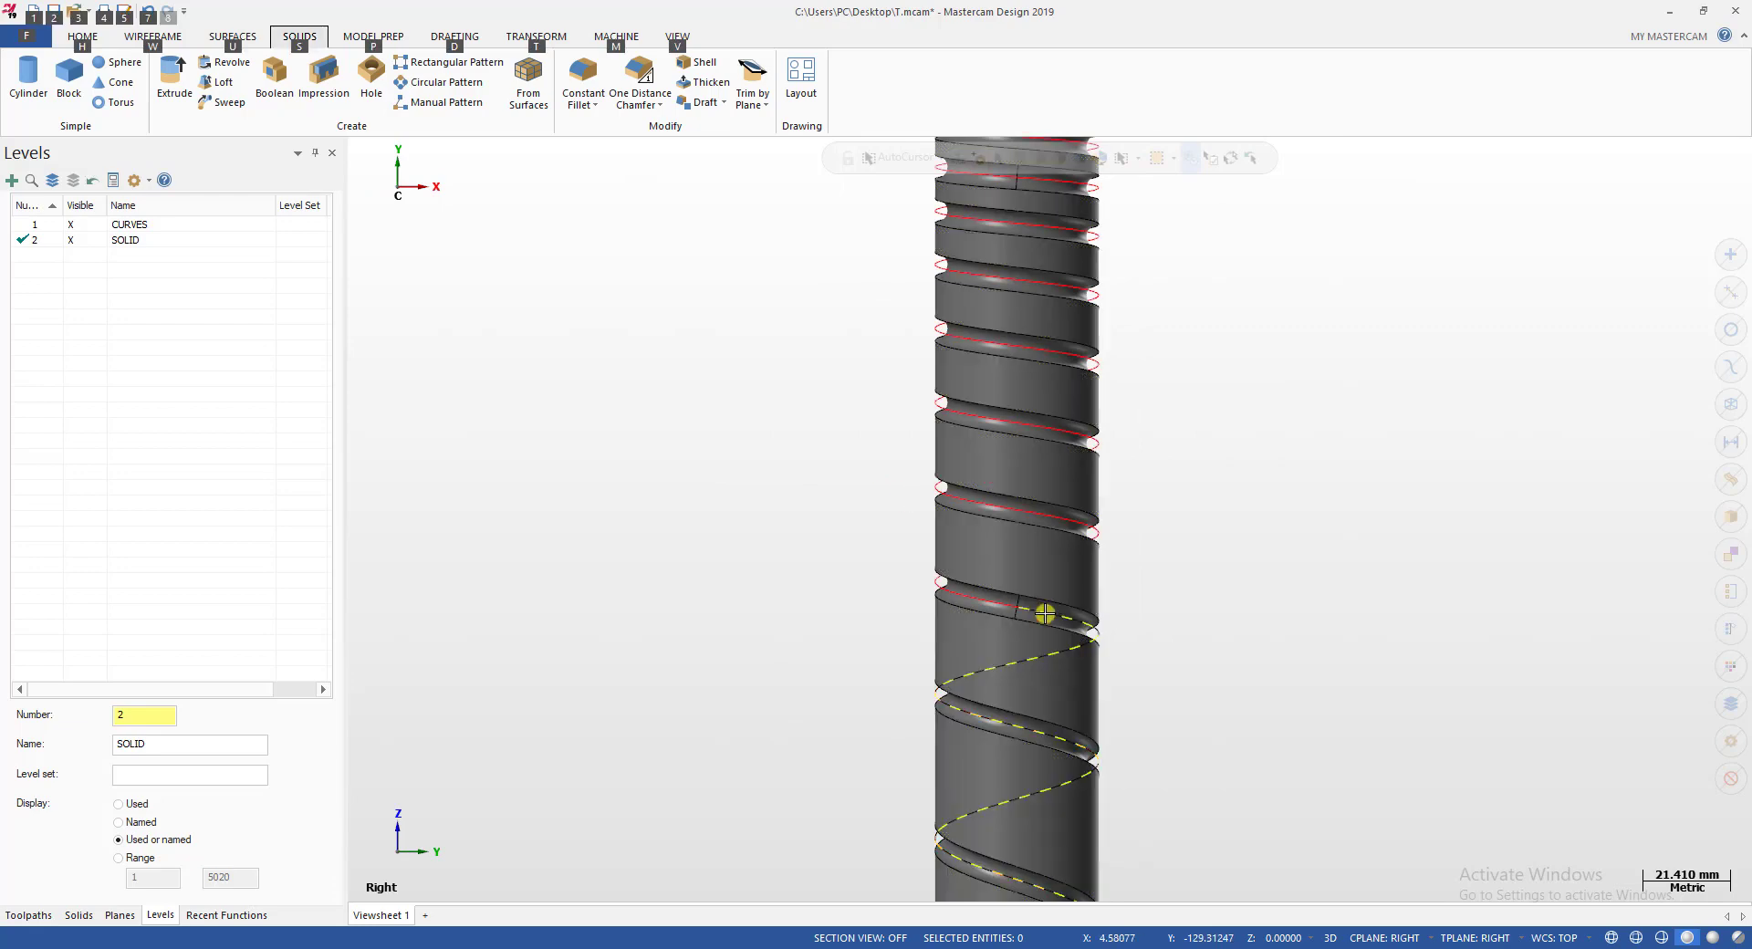
scroll(1040, 610, up, 3)
click(980, 594)
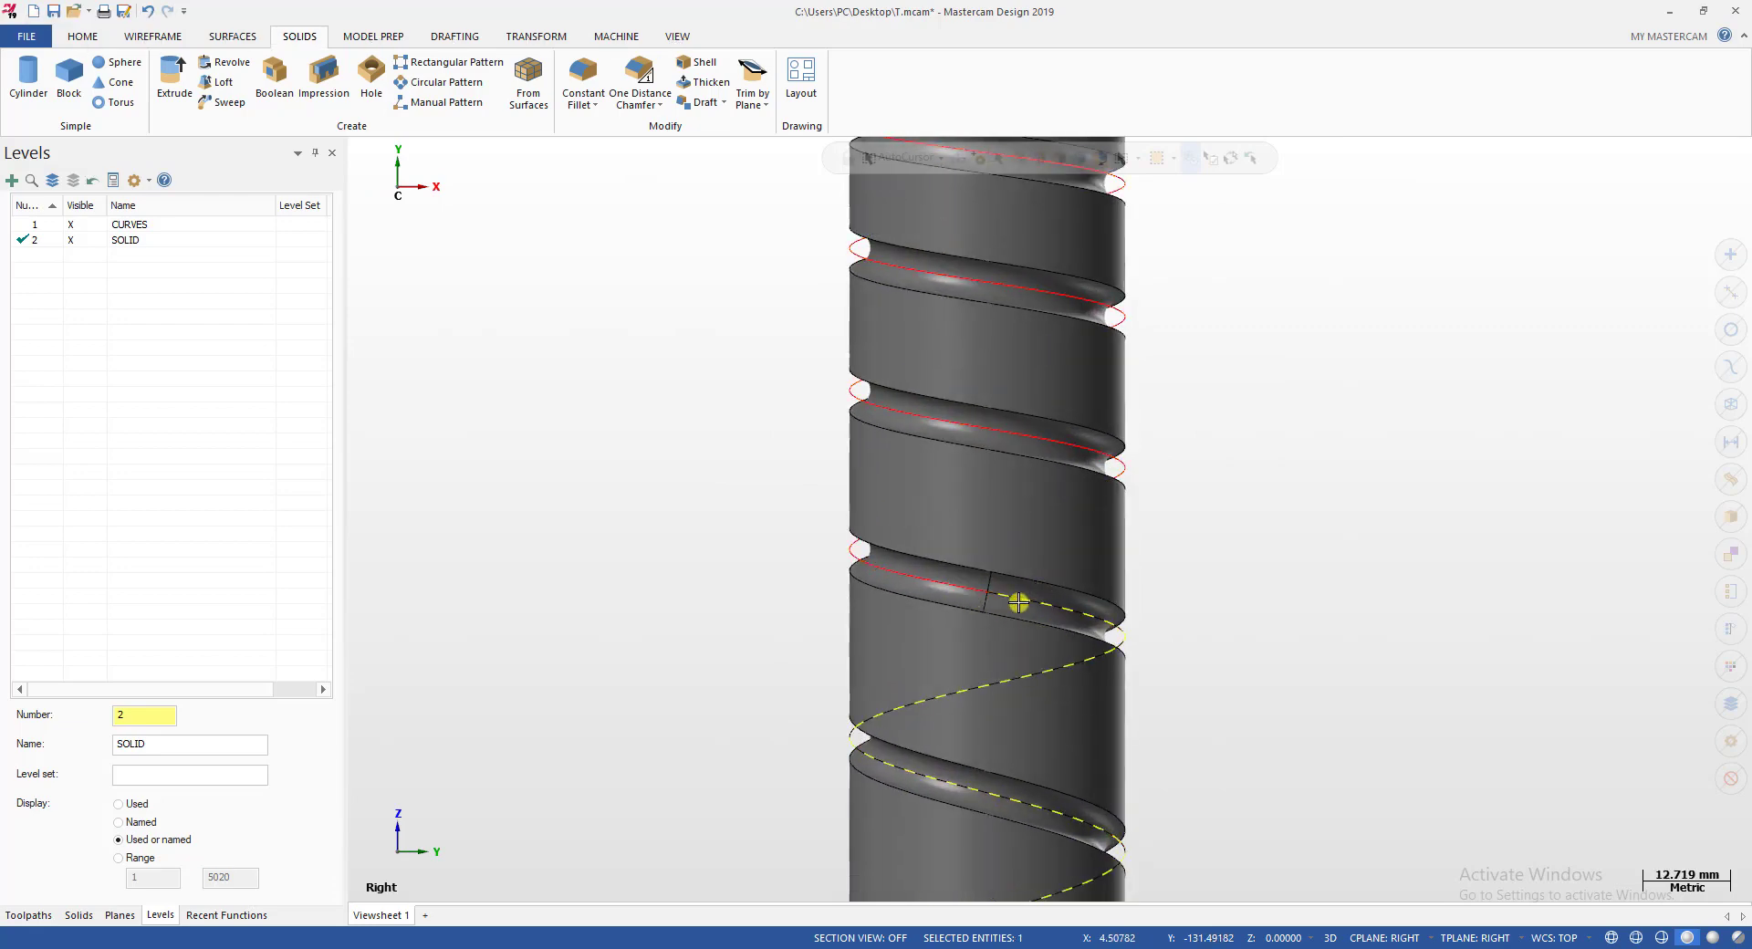
right_click(1019, 603)
click(1236, 552)
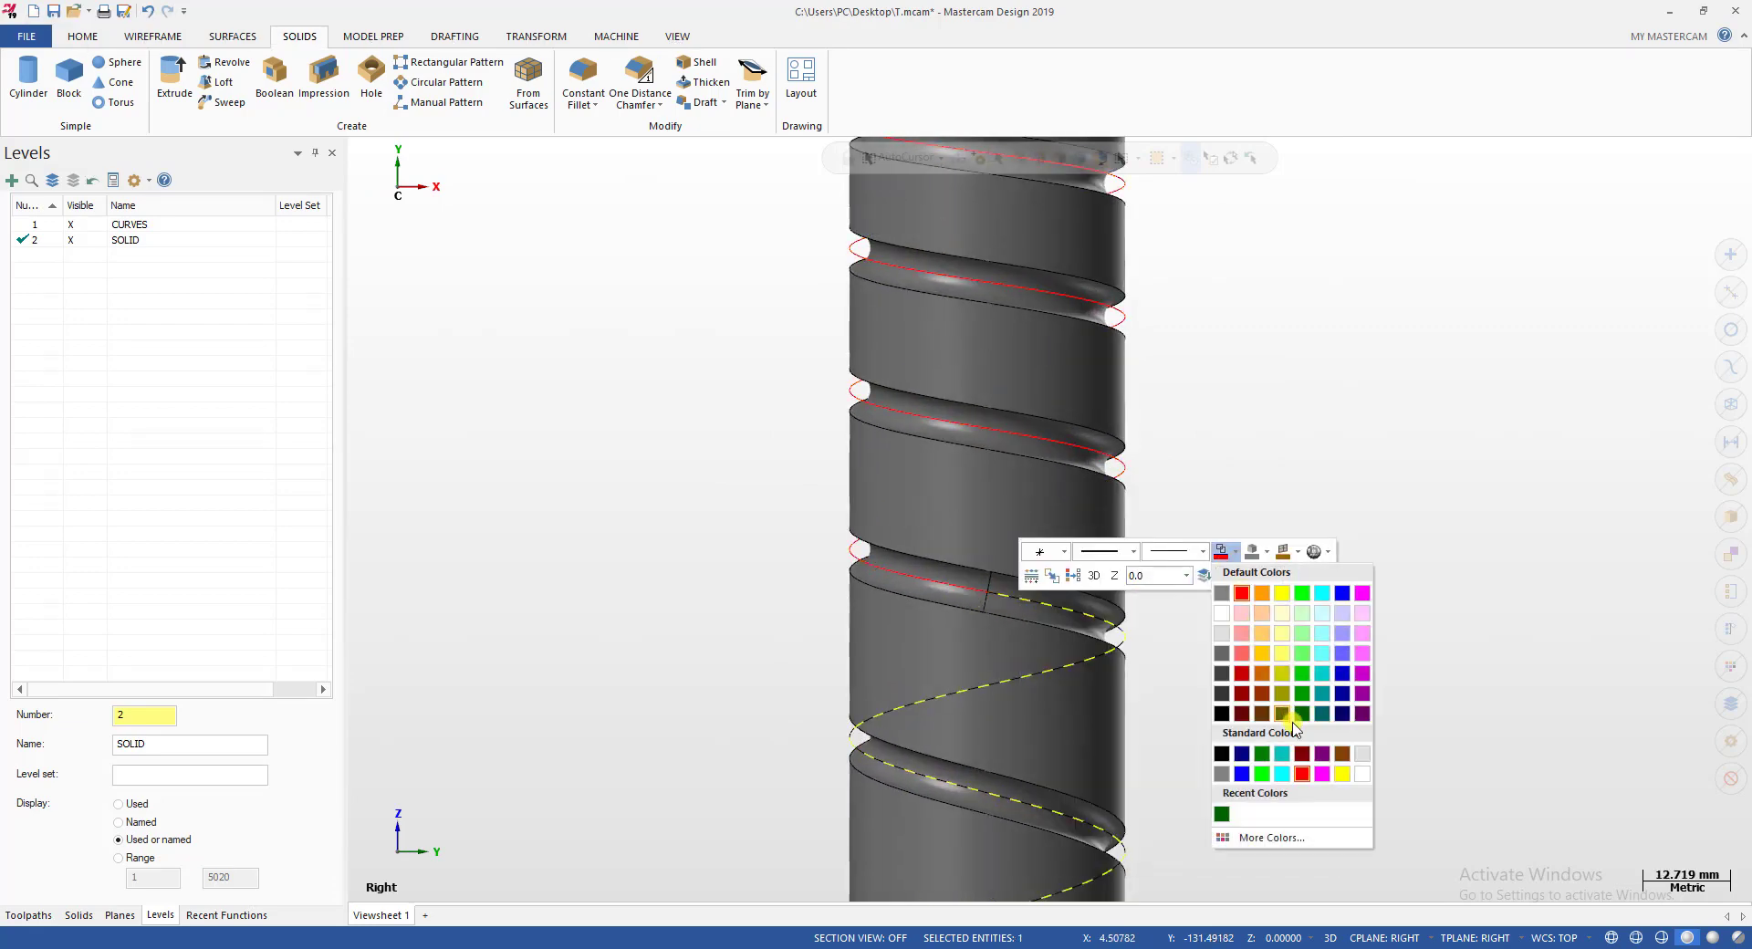
click(1272, 760)
scroll(876, 610, up, 4)
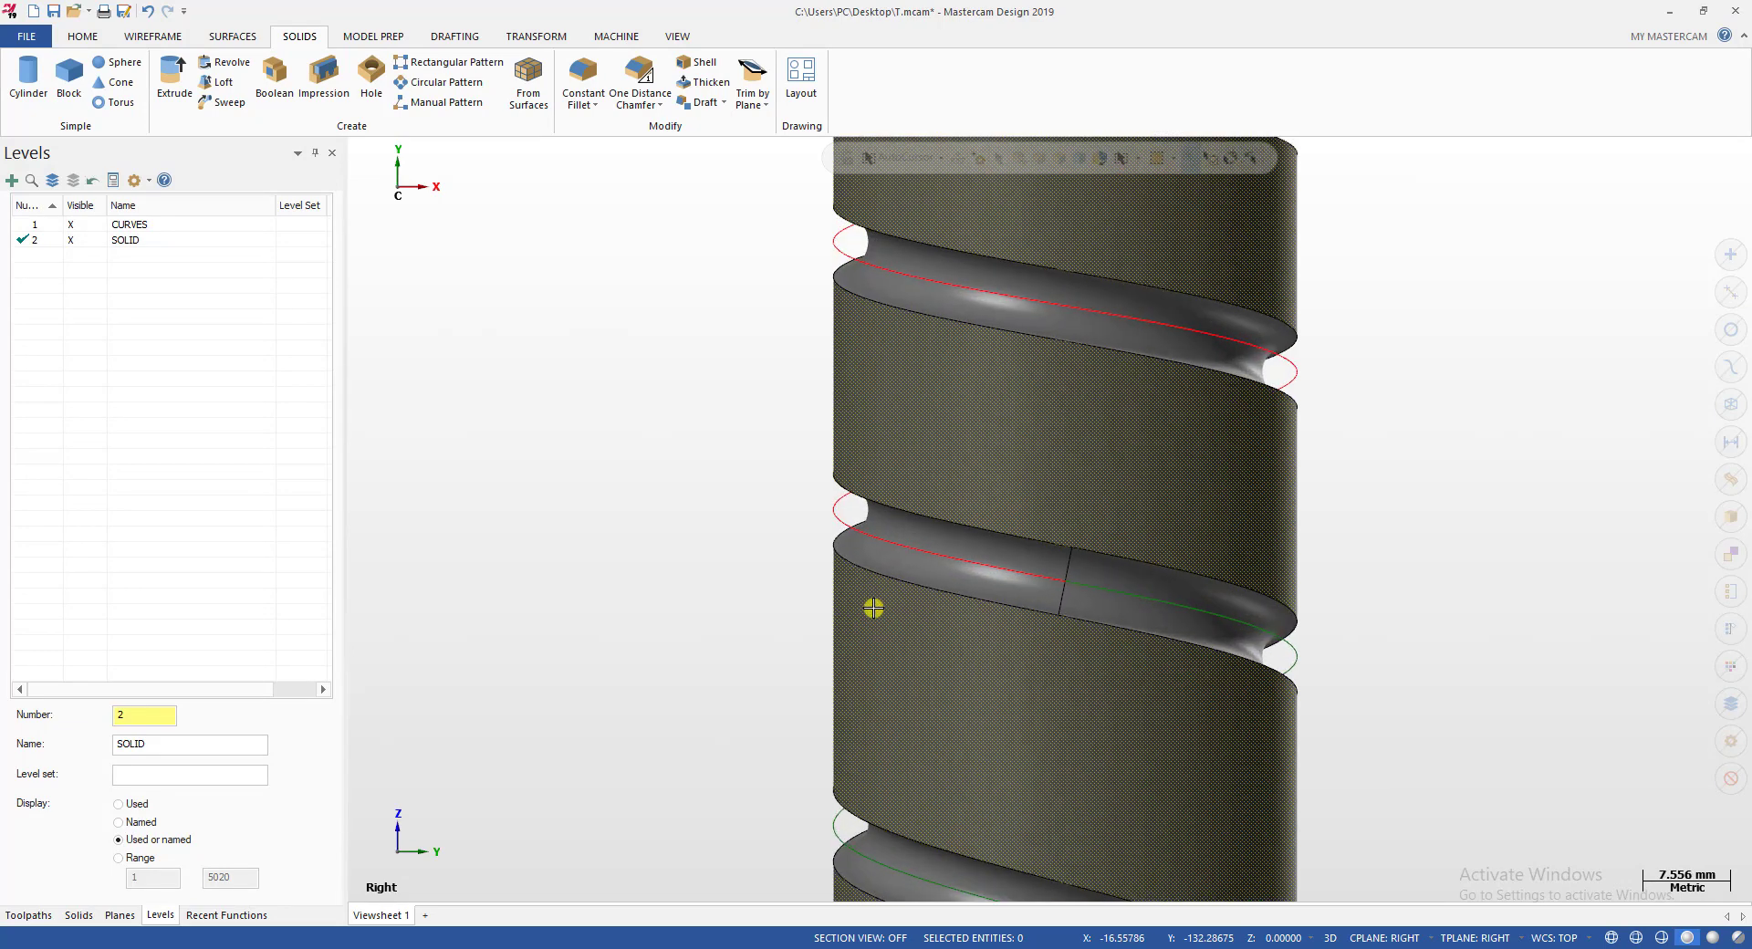
Examine how the colored helices follow the groove, and isolate the grooved solid again.
middle_drag(1165, 587, 1202, 532)
scroll(1201, 532, down, 6)
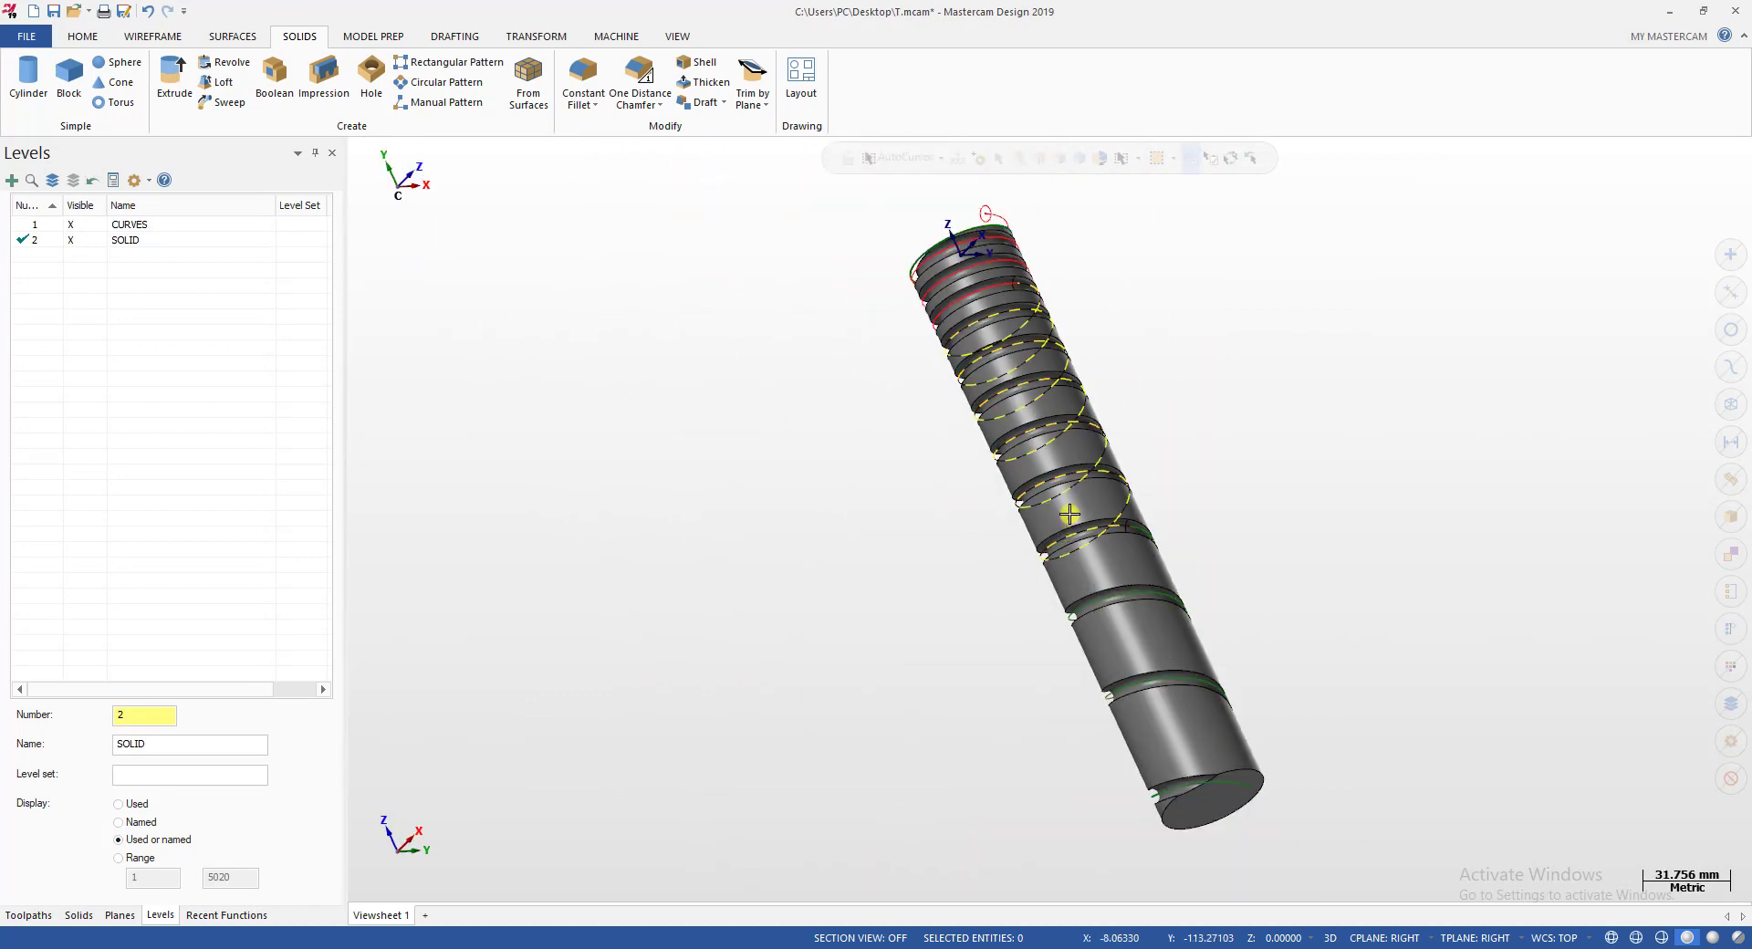
middle_drag(1173, 731, 1233, 397)
scroll(1233, 396, up, 2)
scroll(1262, 387, down, 4)
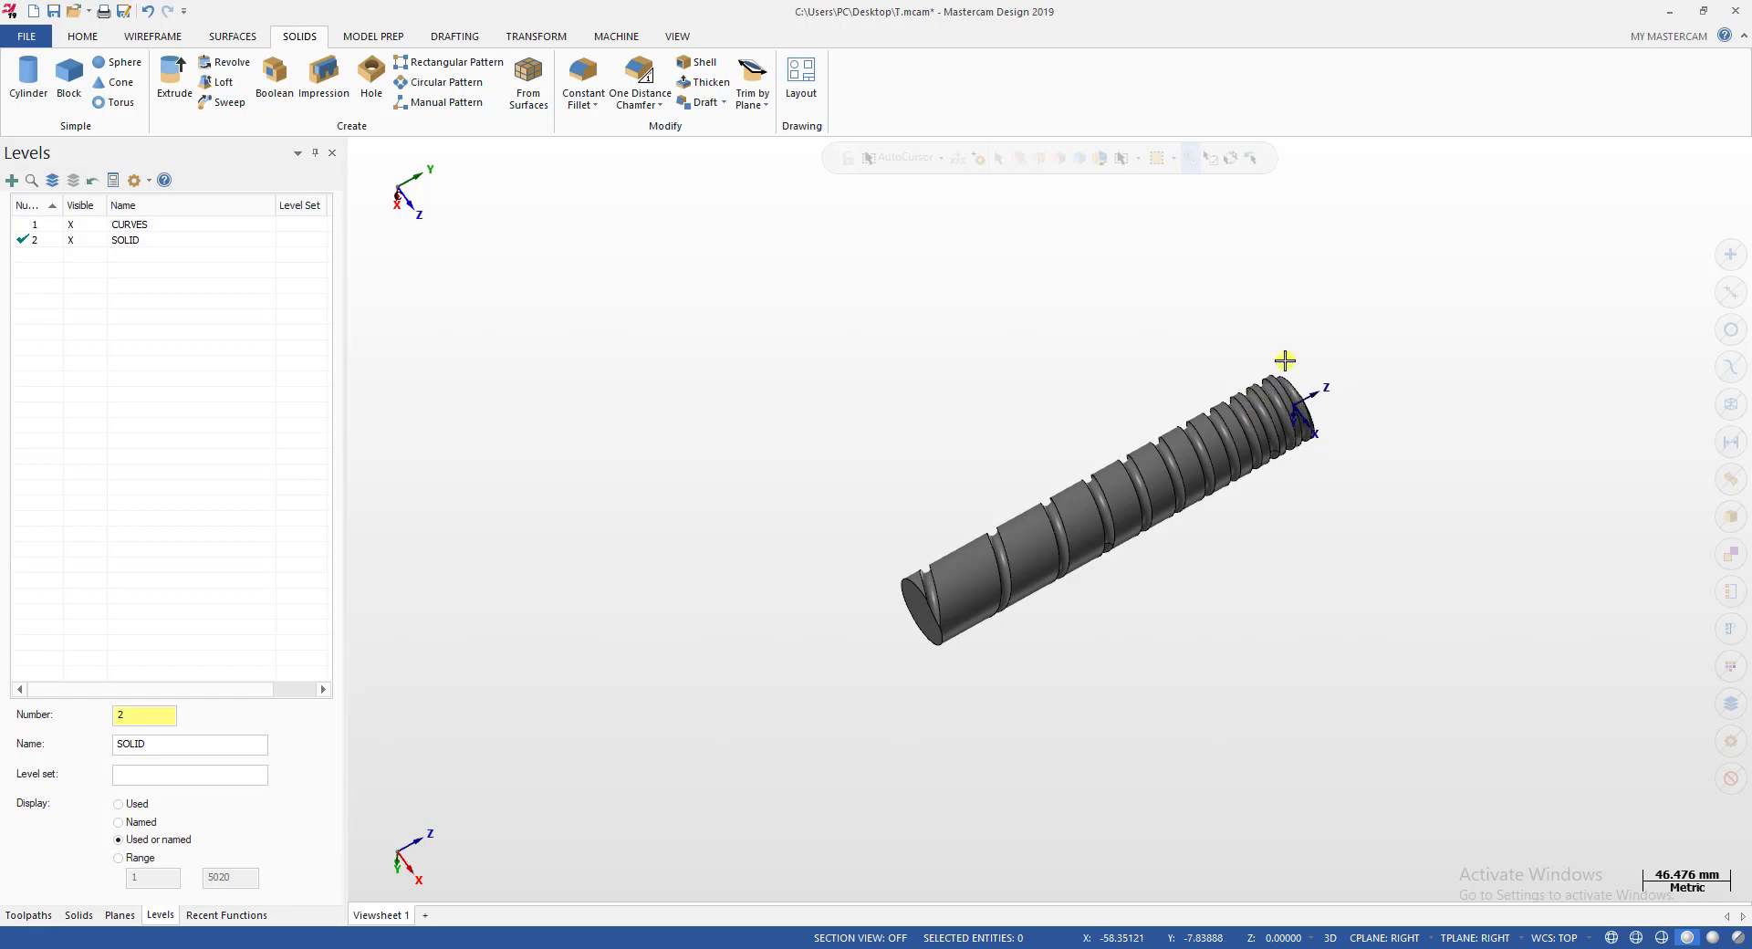
Bring up the wireframe tools and examine the finished grooved solid from the side and from its fine-pitch end.
scroll(1358, 442, up, 4)
mouse_move(1278, 458)
middle_down()
mouse_move(1139, 459)
mouse_move(1237, 409)
mouse_move(1126, 414)
mouse_move(1259, 477)
middle_up()
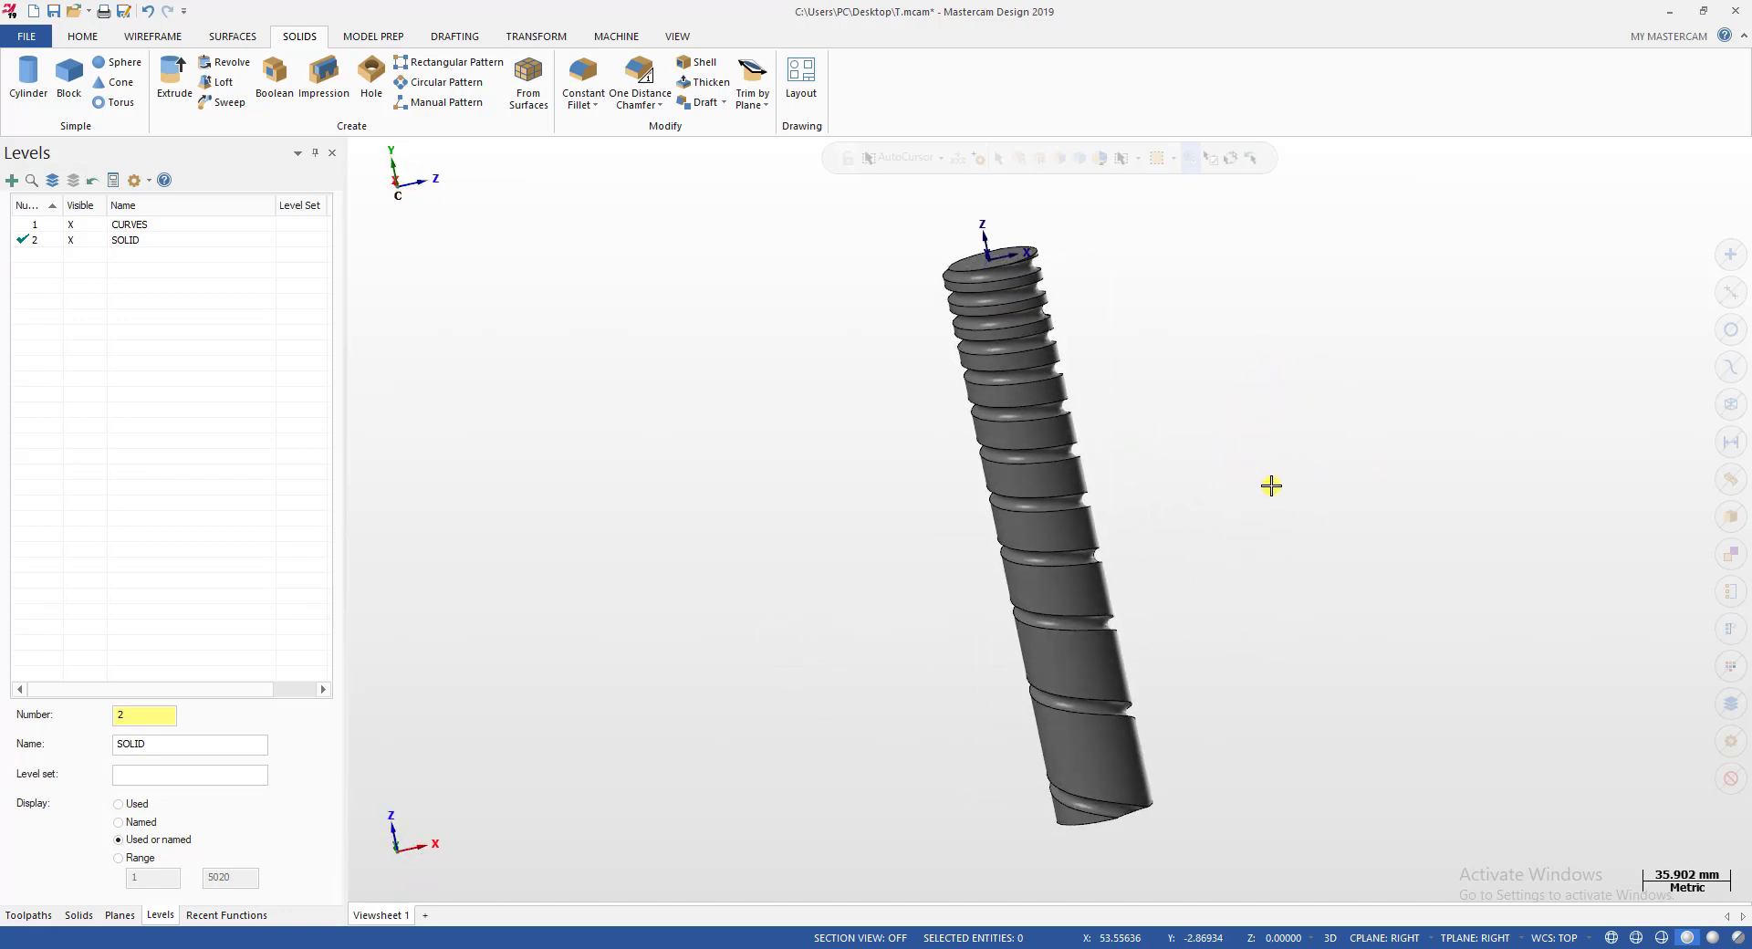
key(alt+w)
key(Escape)
key(Escape)
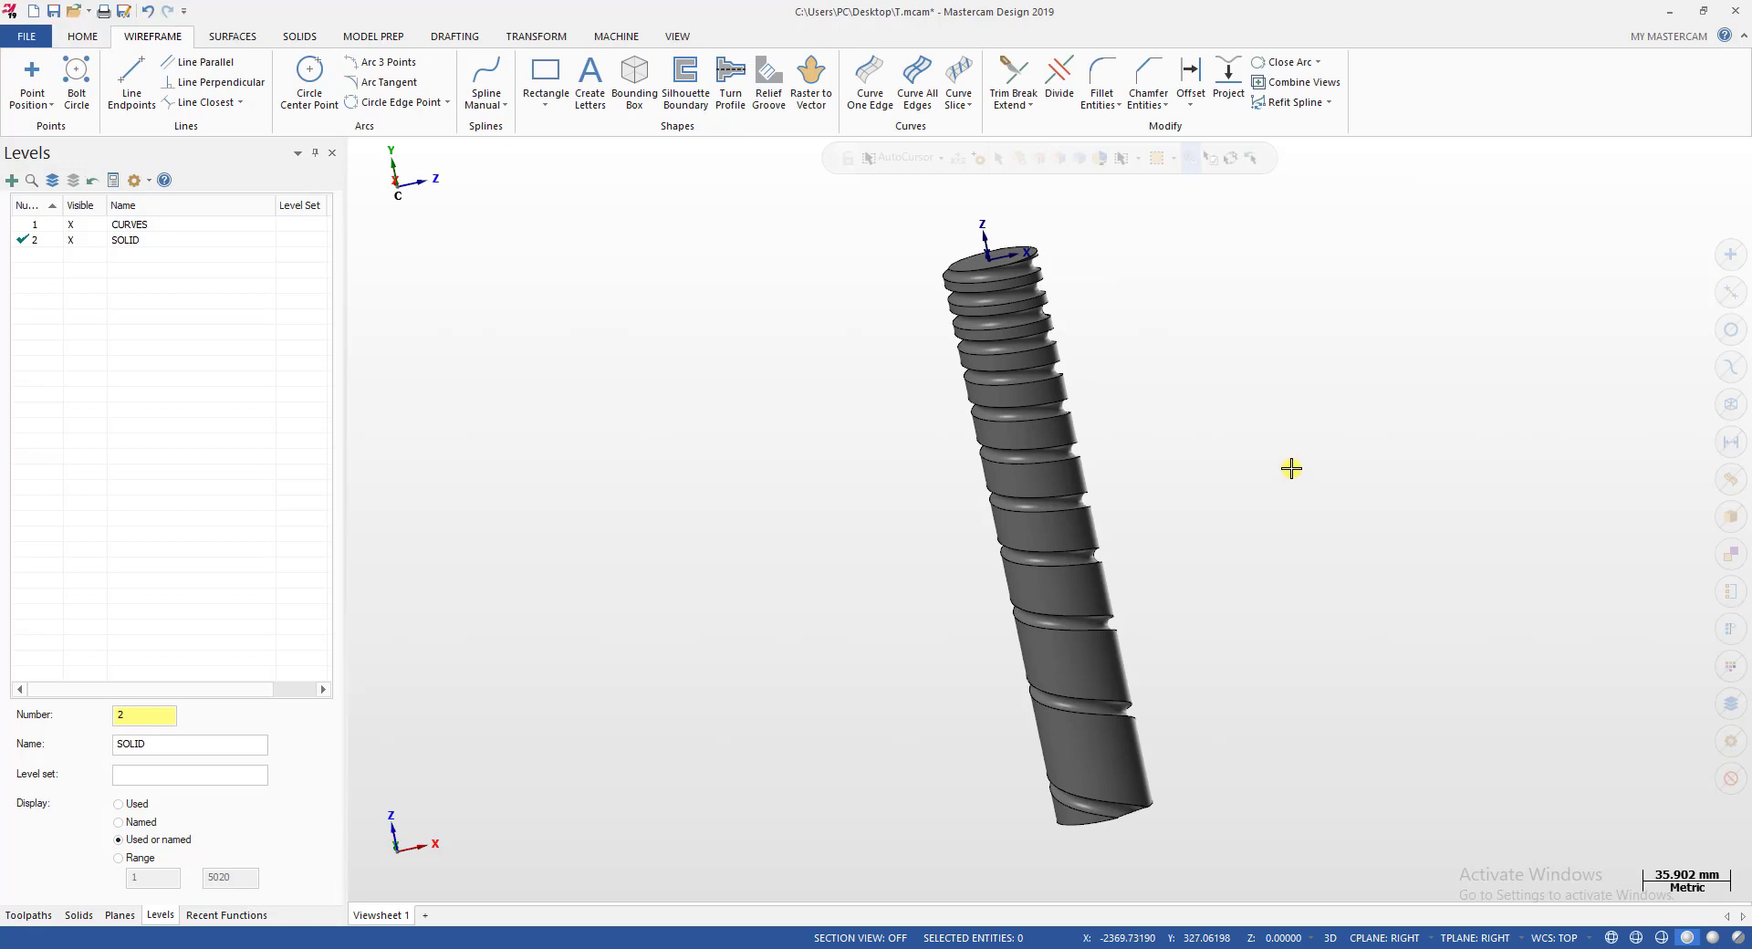
mouse_move(1290, 469)
middle_down()
mouse_move(1195, 550)
mouse_move(977, 649)
mouse_move(946, 587)
mouse_move(990, 618)
mouse_move(925, 677)
mouse_move(978, 734)
mouse_move(1122, 770)
mouse_move(783, 686)
mouse_move(919, 695)
mouse_move(959, 660)
mouse_move(1049, 426)
mouse_move(1116, 446)
mouse_move(935, 447)
mouse_move(1296, 489)
mouse_move(927, 592)
mouse_move(1158, 746)
mouse_move(1287, 742)
mouse_move(712, 723)
mouse_move(1401, 367)
middle_up()
scroll(995, 406, down, 3)
scroll(1497, 642, up, 5)
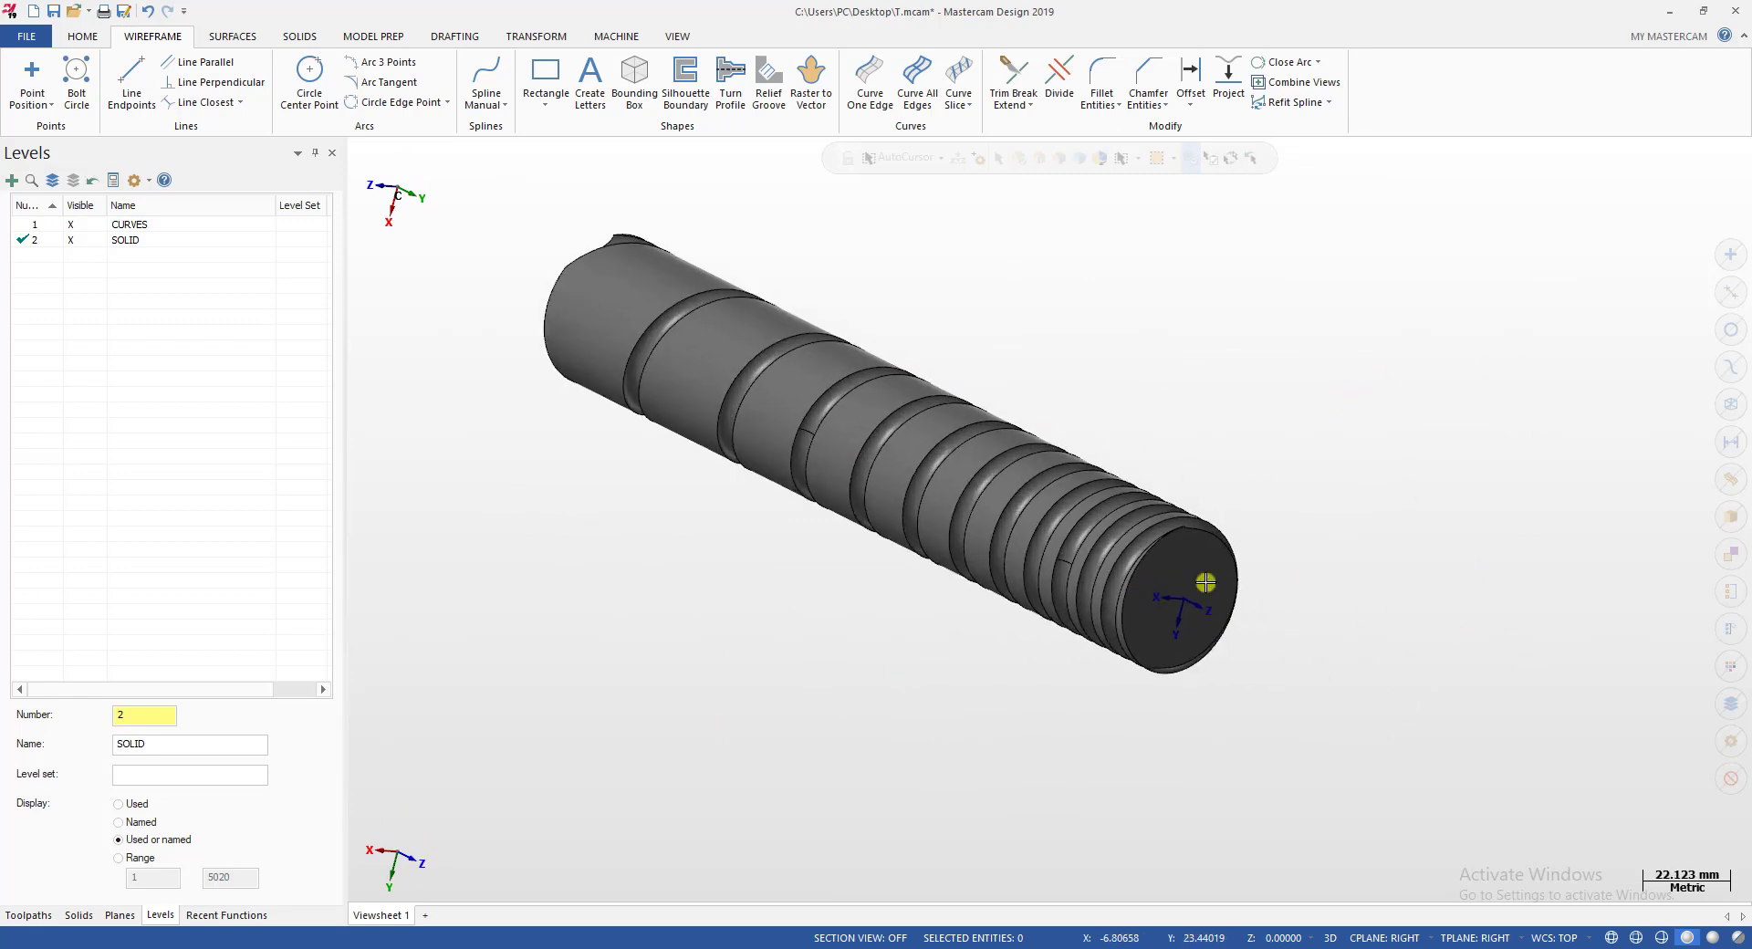